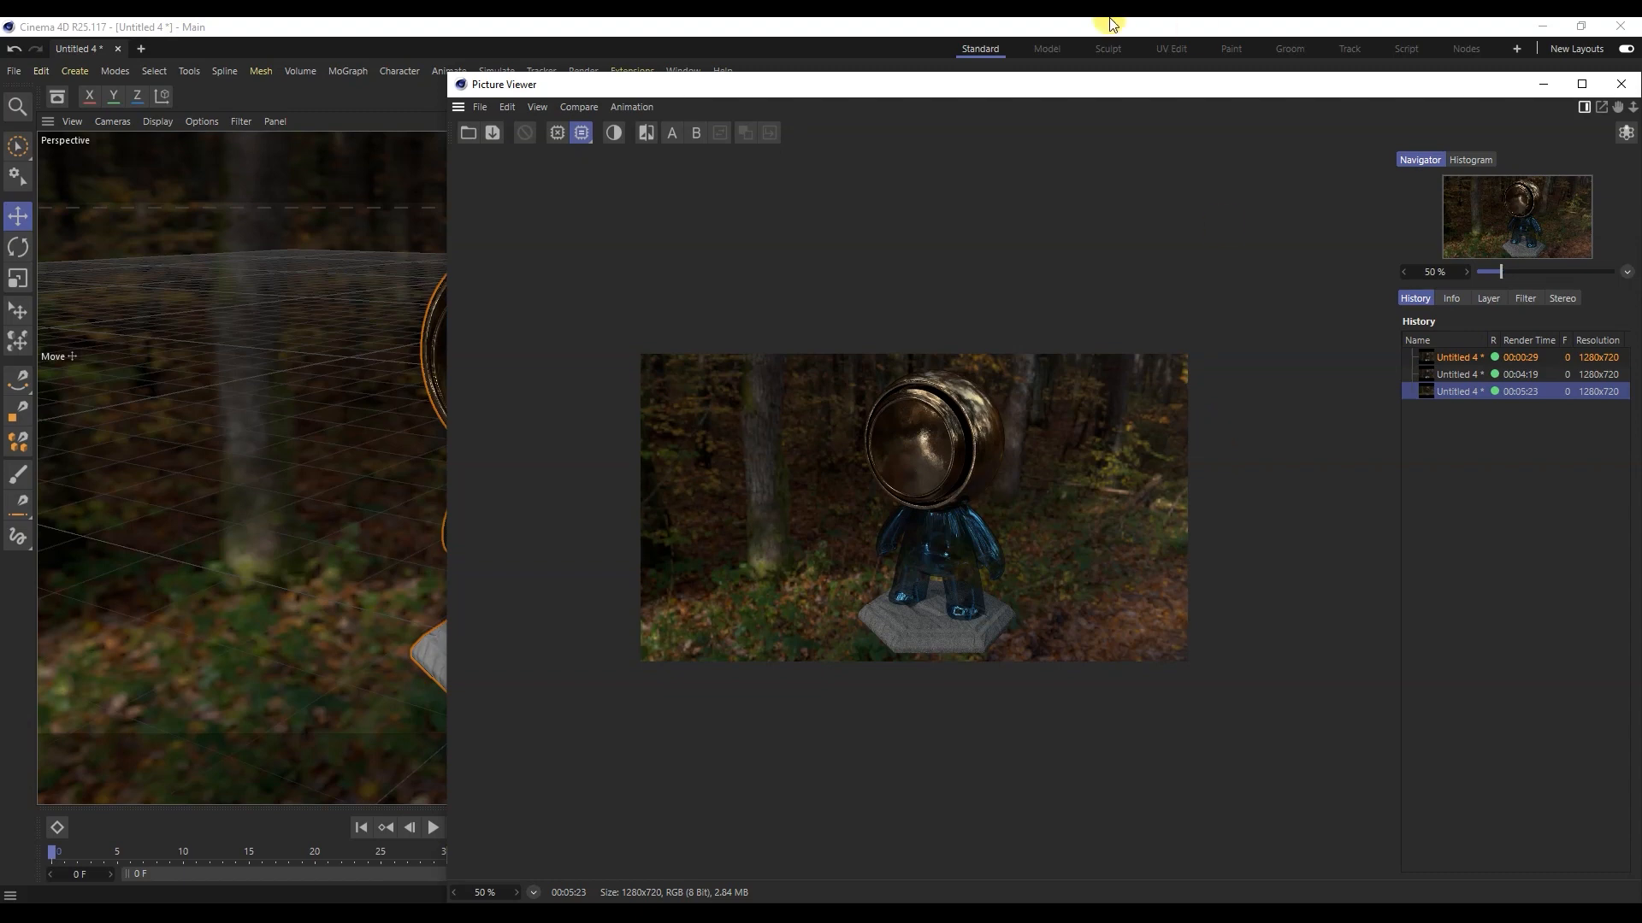
scroll(982, 510, up, 3)
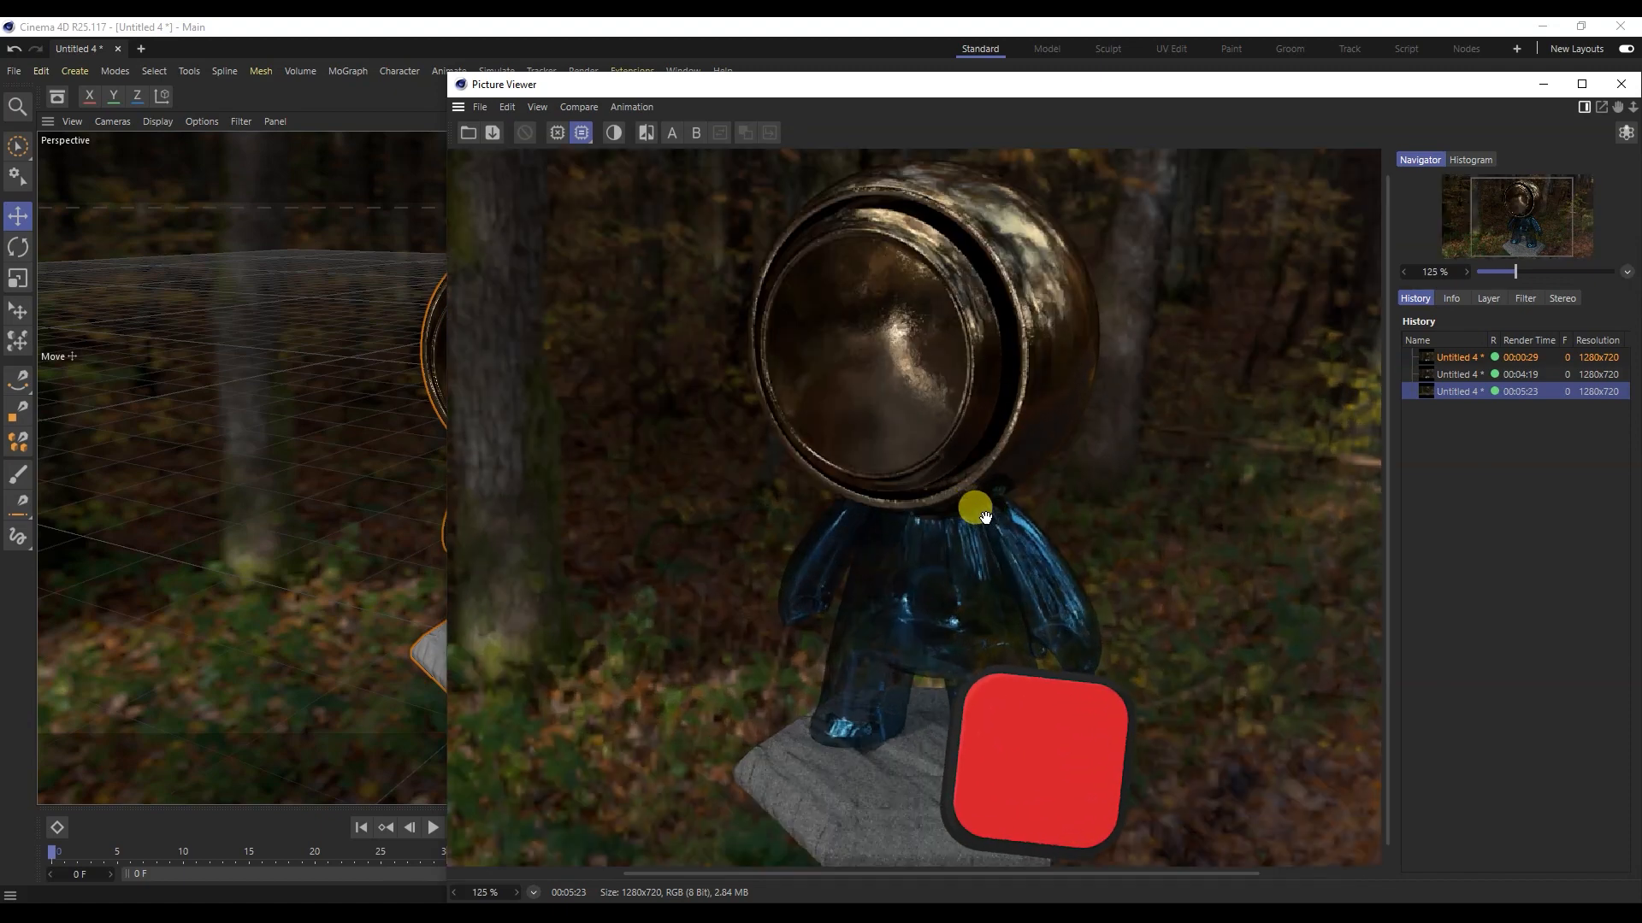
scroll(985, 518, down, 2)
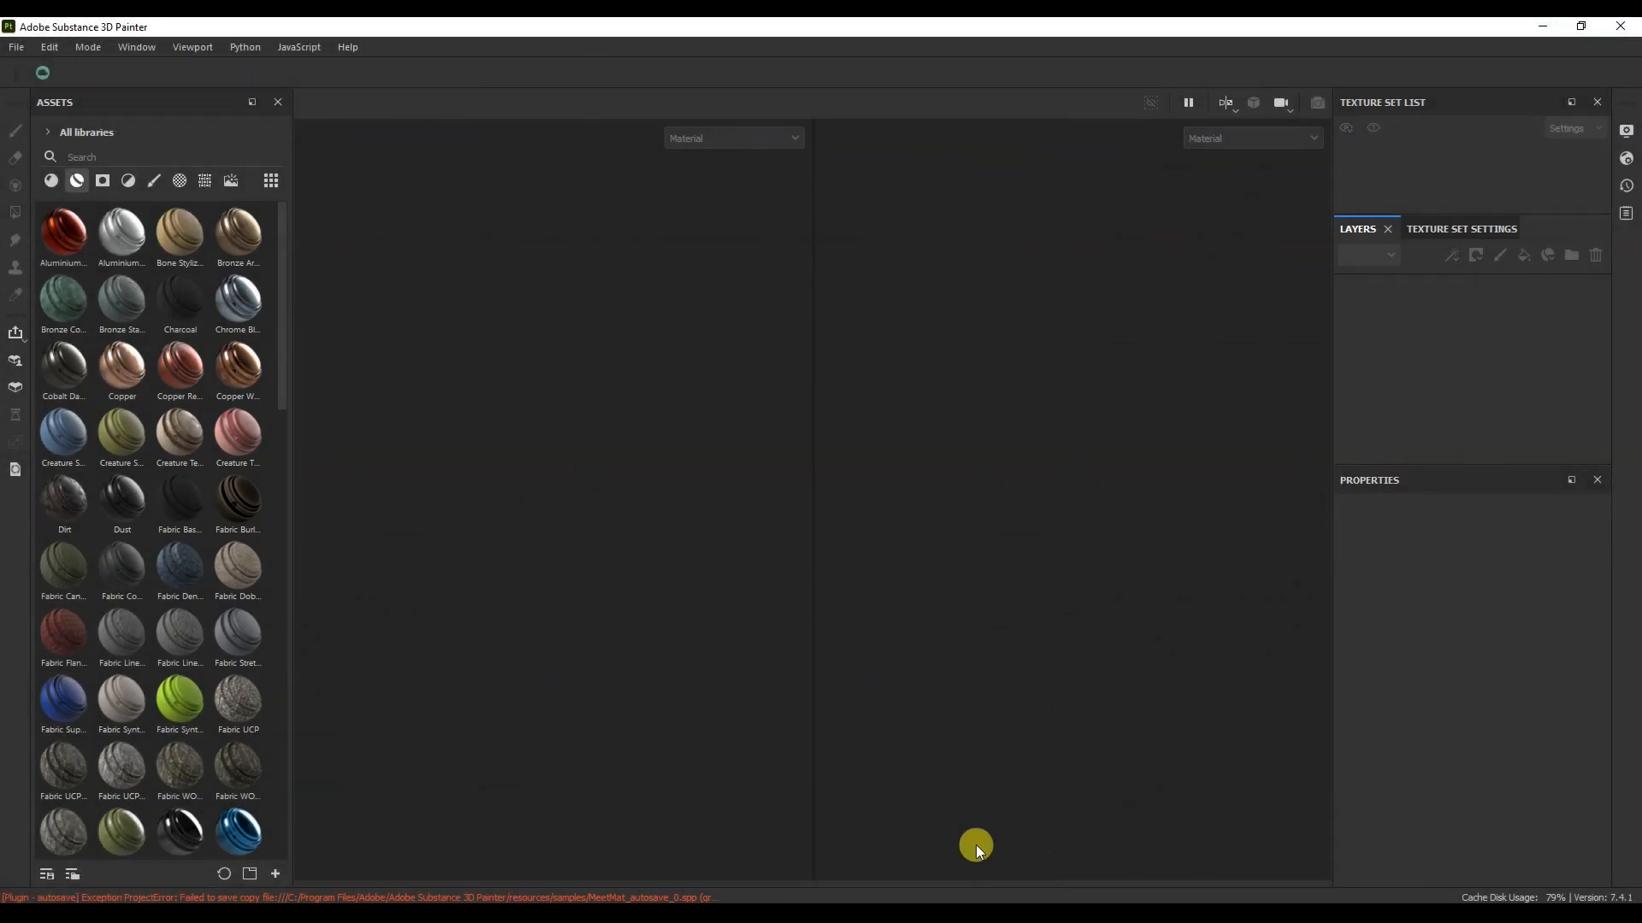
Step: Switch to Substance 3D Painter and open the sample project MeetMat.spp
click(15, 46)
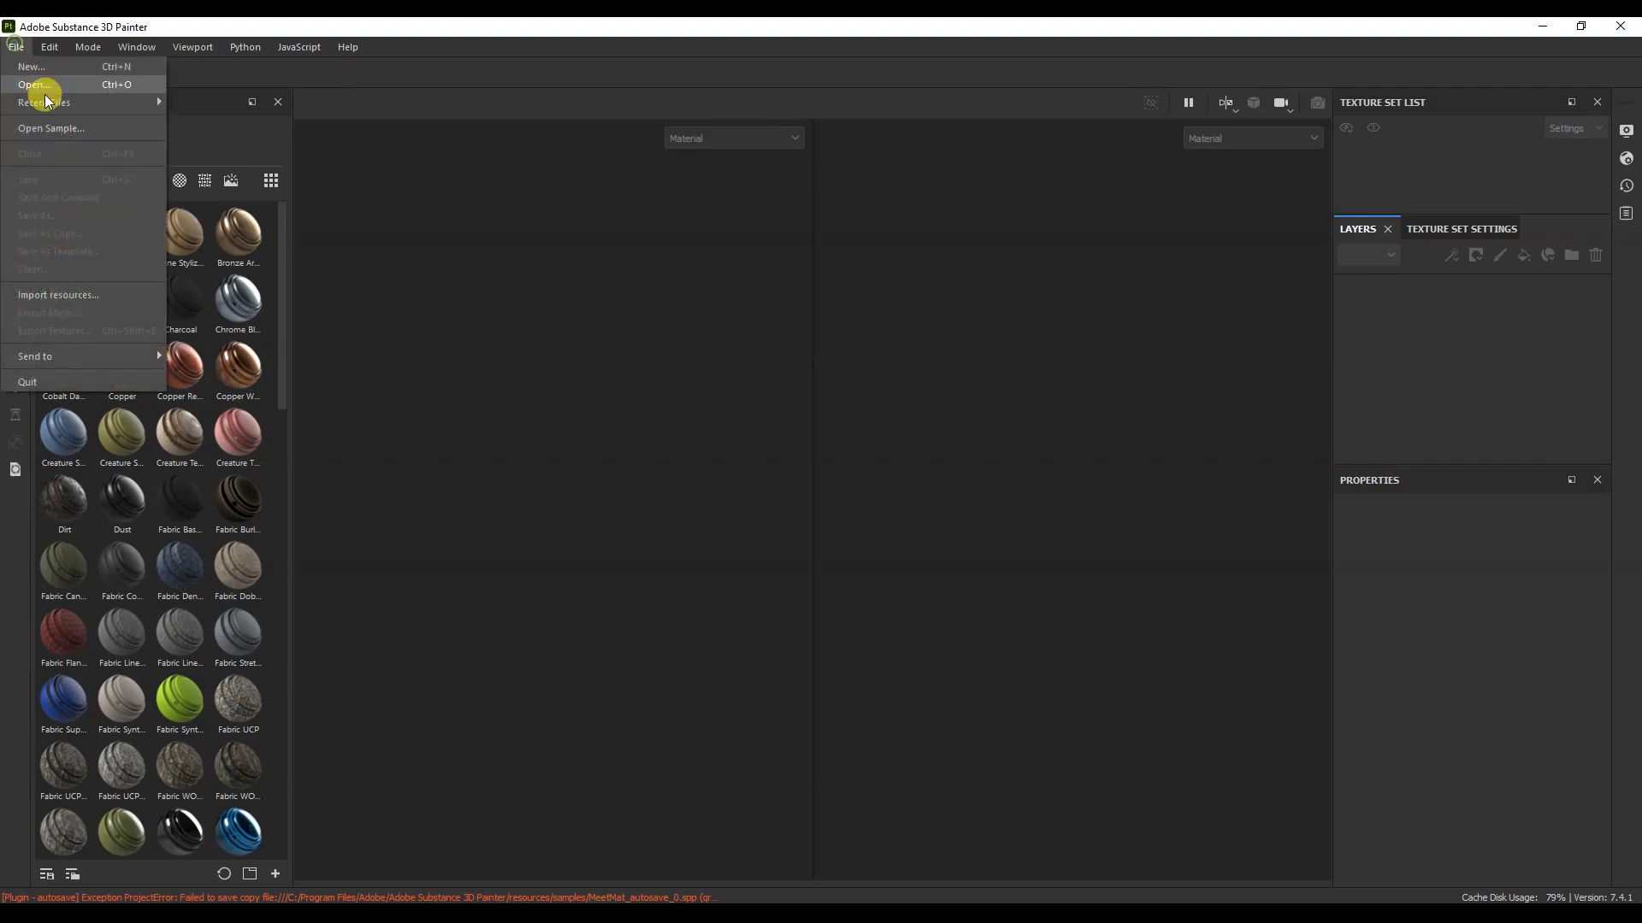
click(53, 126)
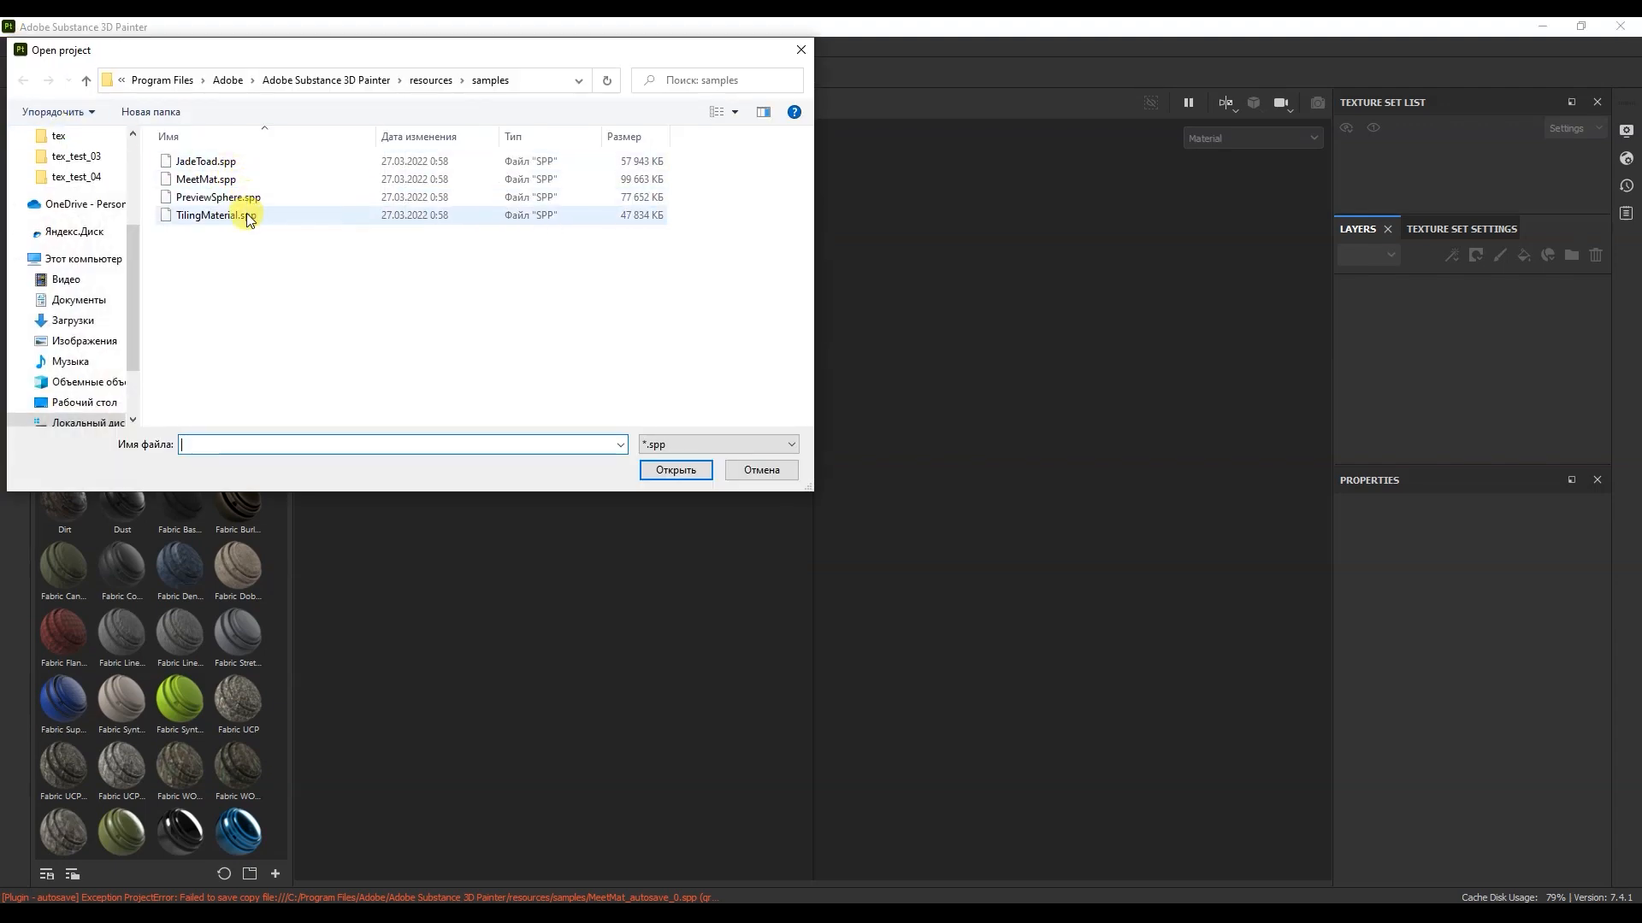
double_click(228, 177)
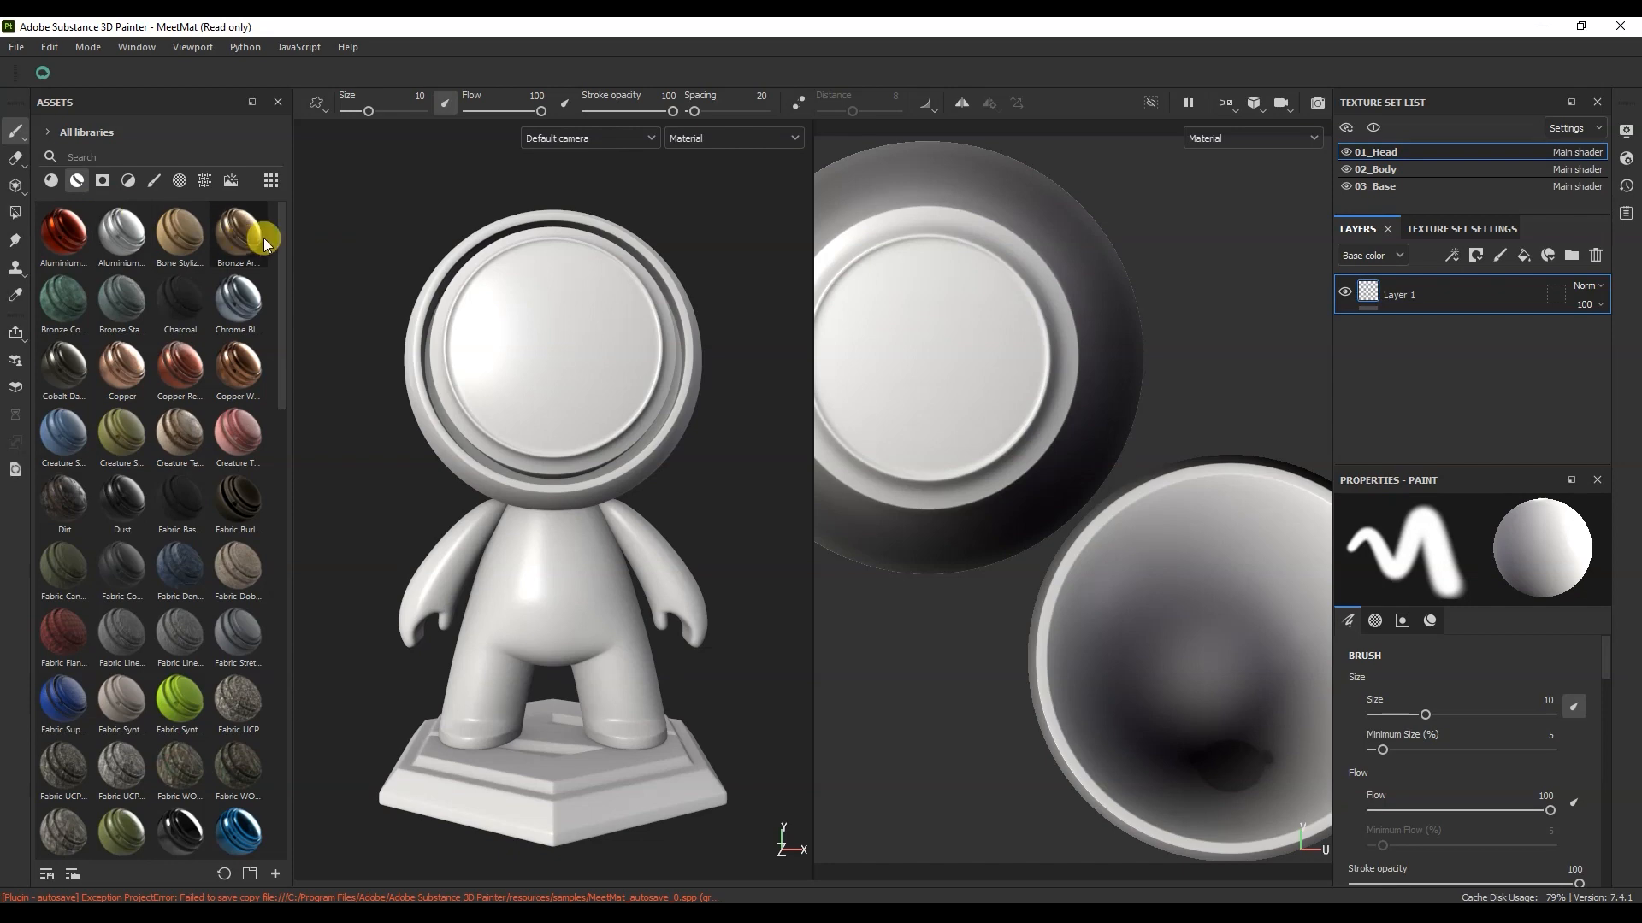
Step: Add the Bronze Armor smart material to the 01_Head texture set and Glass Visor to 02_Body
drag(244, 246, 1422, 282)
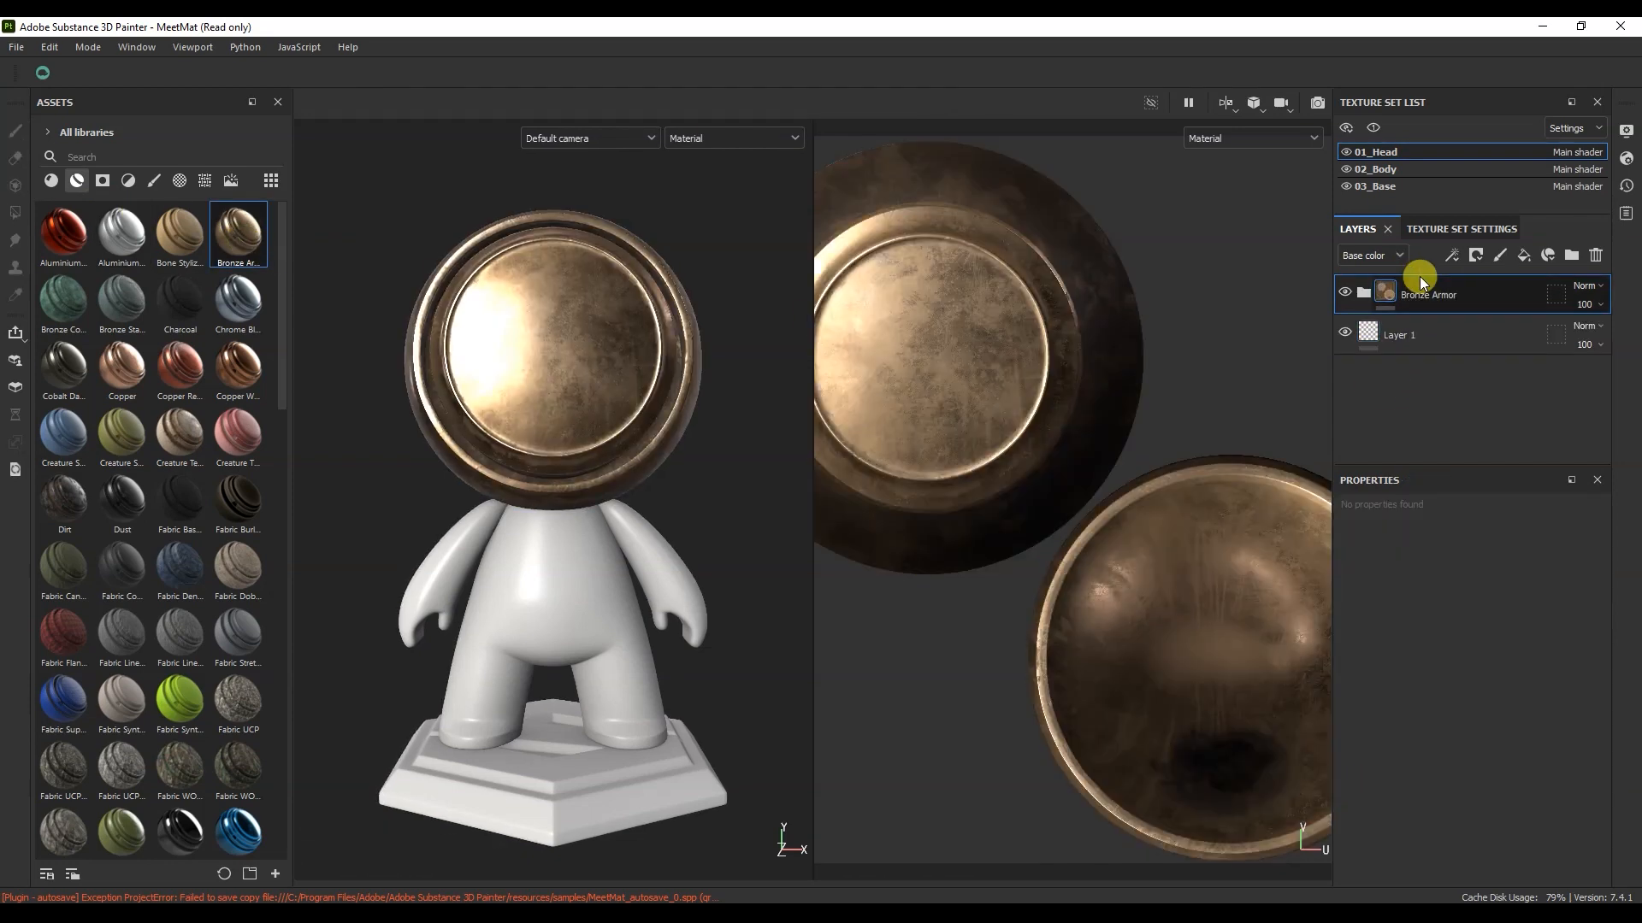
click(1448, 170)
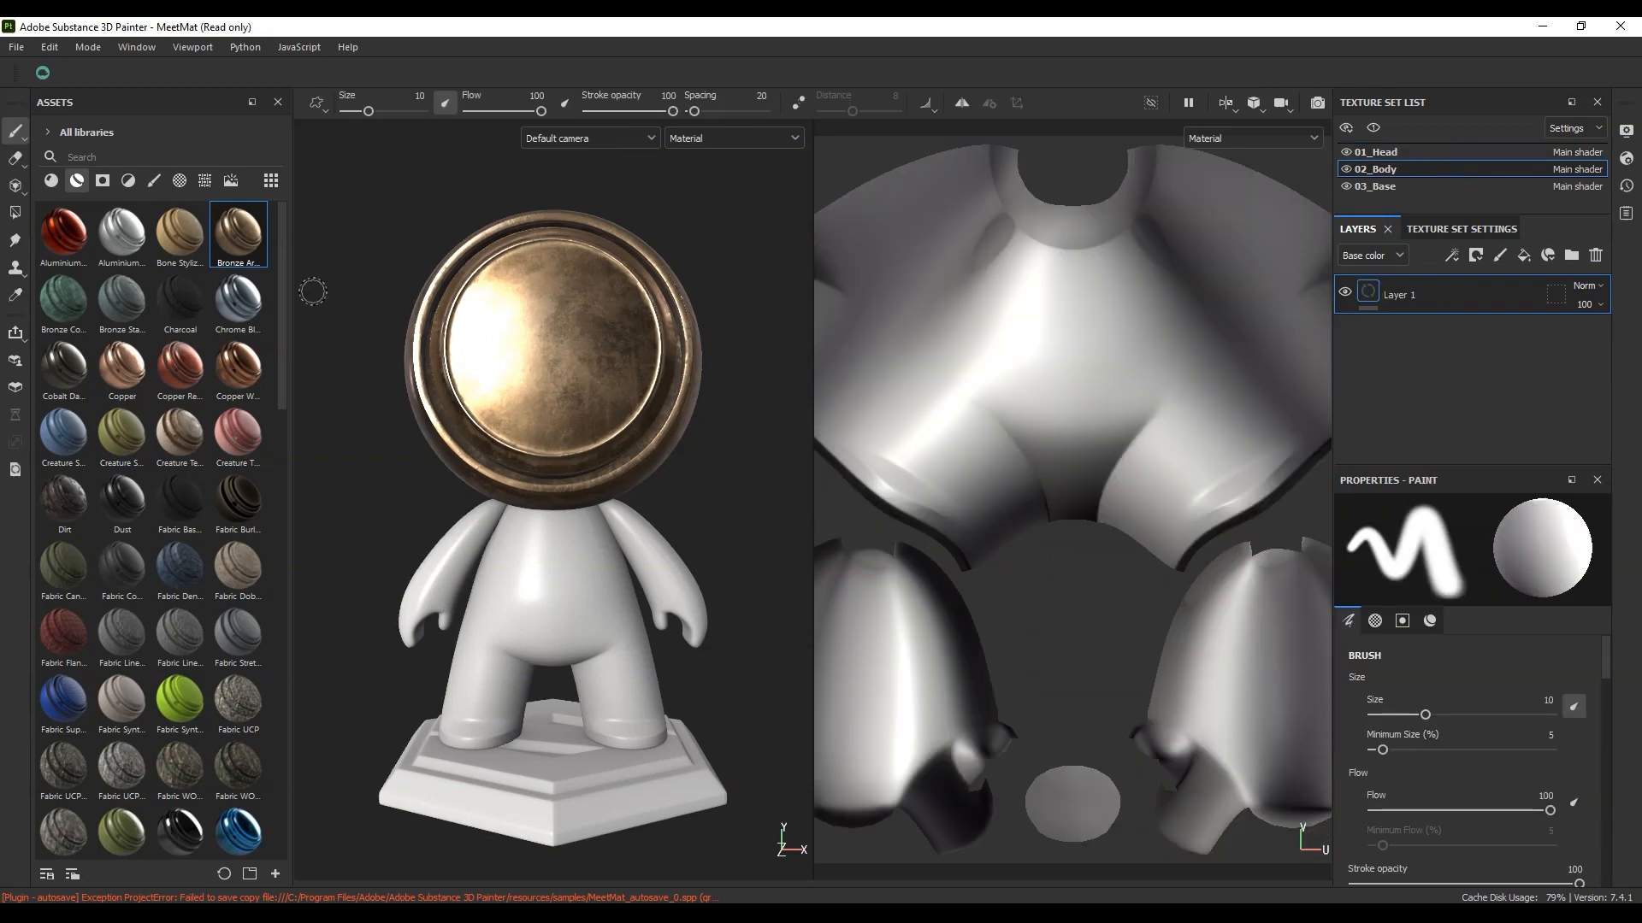
drag(282, 304, 285, 439)
drag(239, 551, 1422, 282)
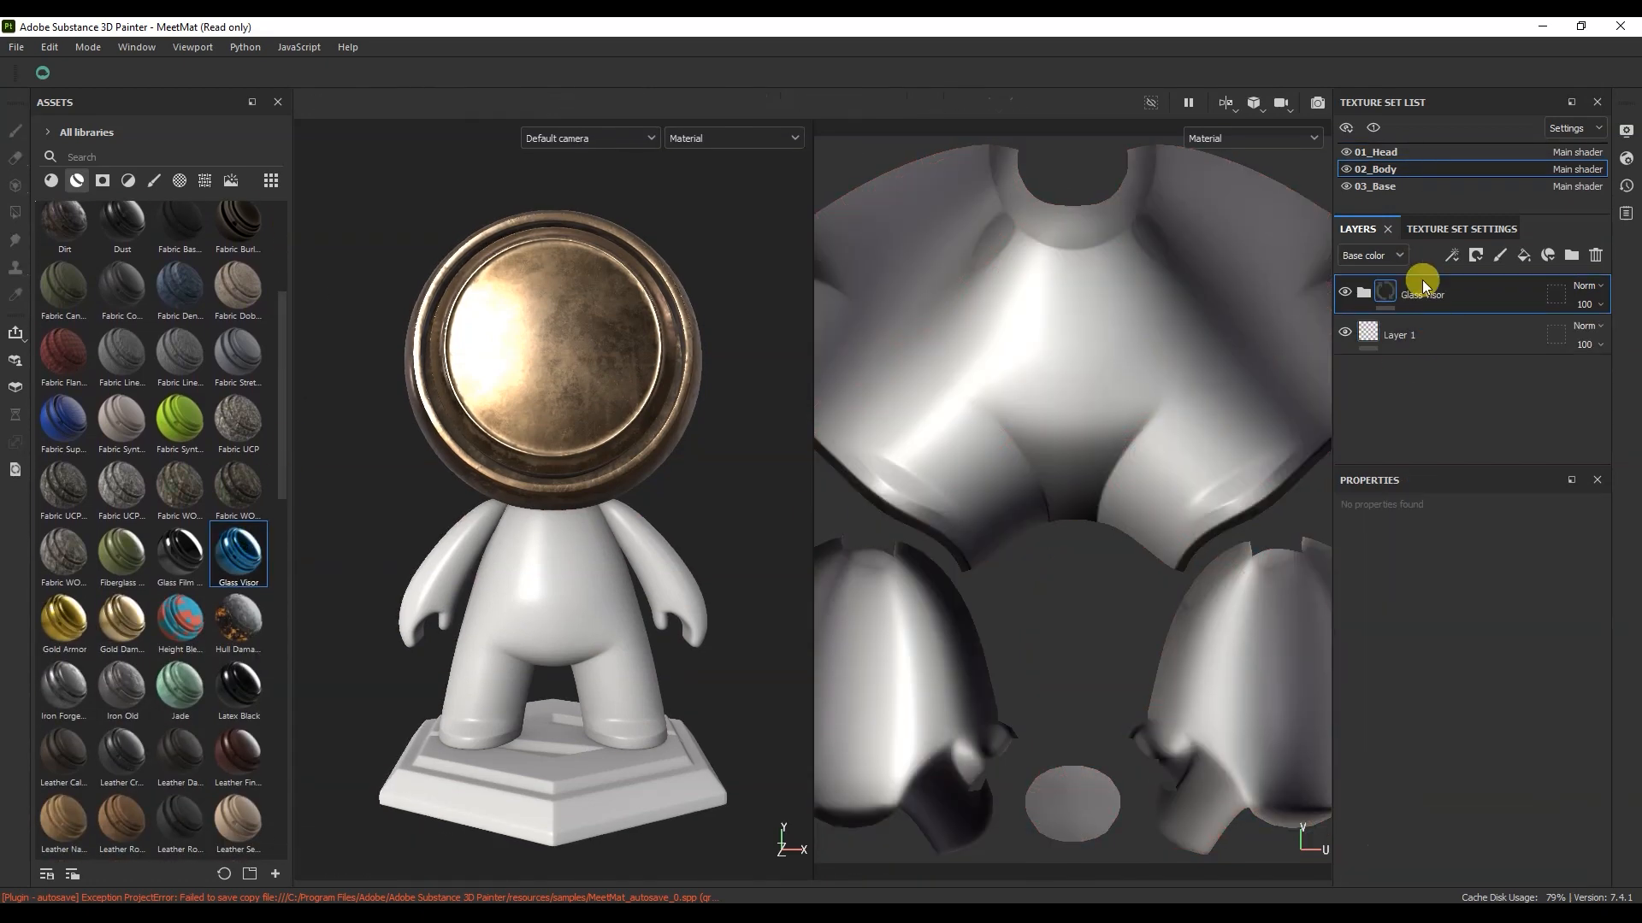
Step: Add the Fabric Linen Creased smart material above Layer 1 in the 03_Base texture set
click(1407, 183)
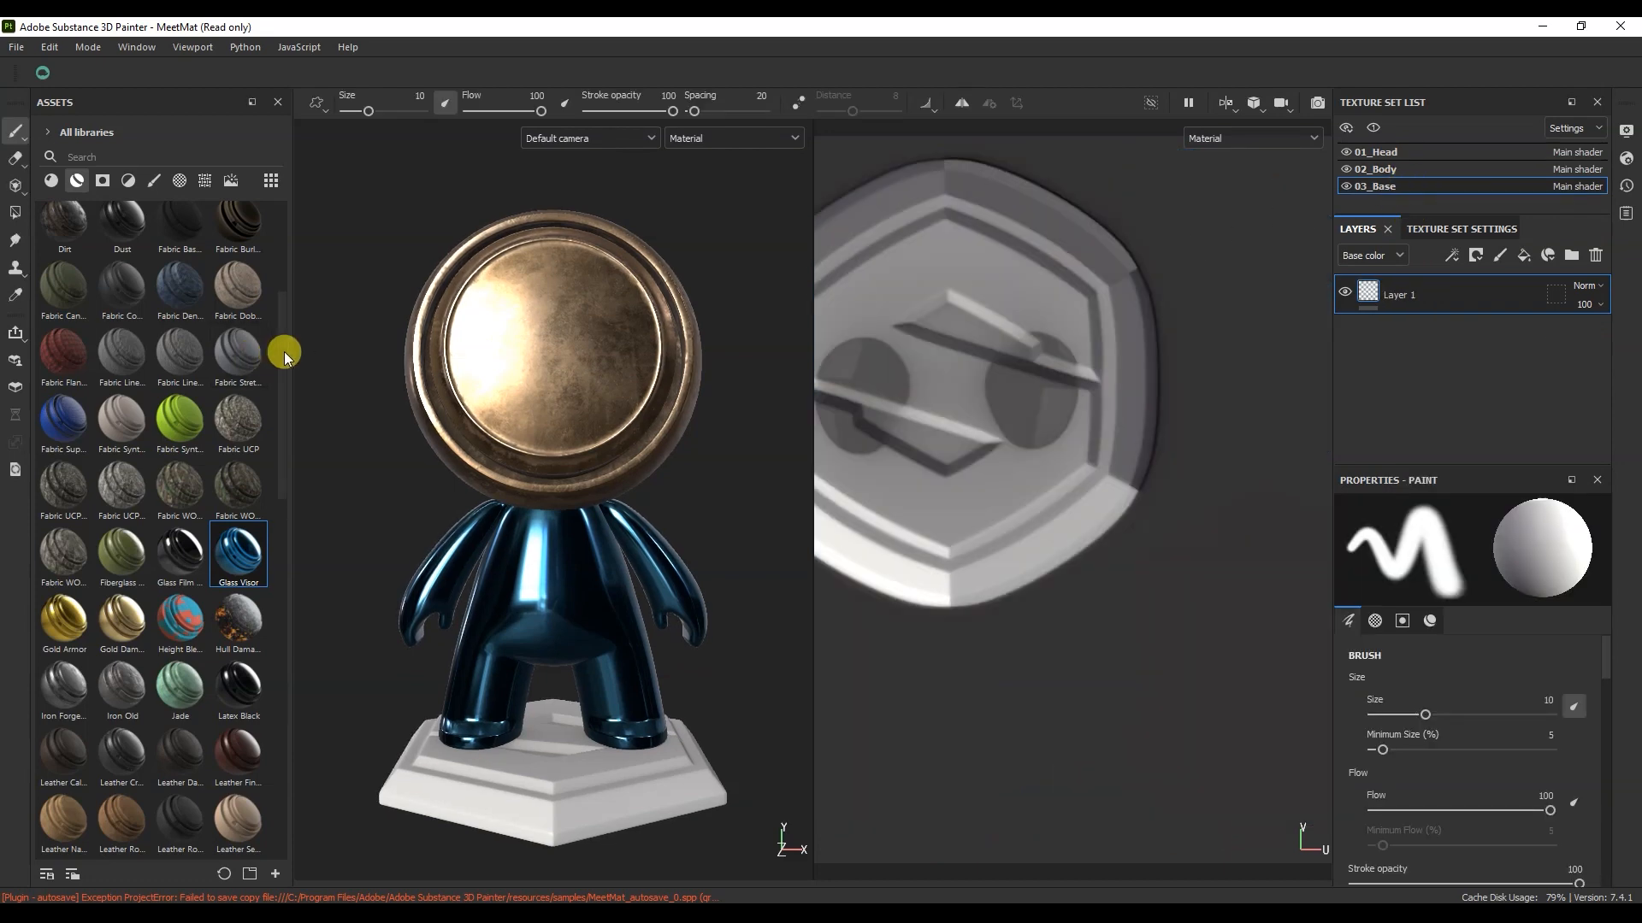
drag(112, 368, 1479, 295)
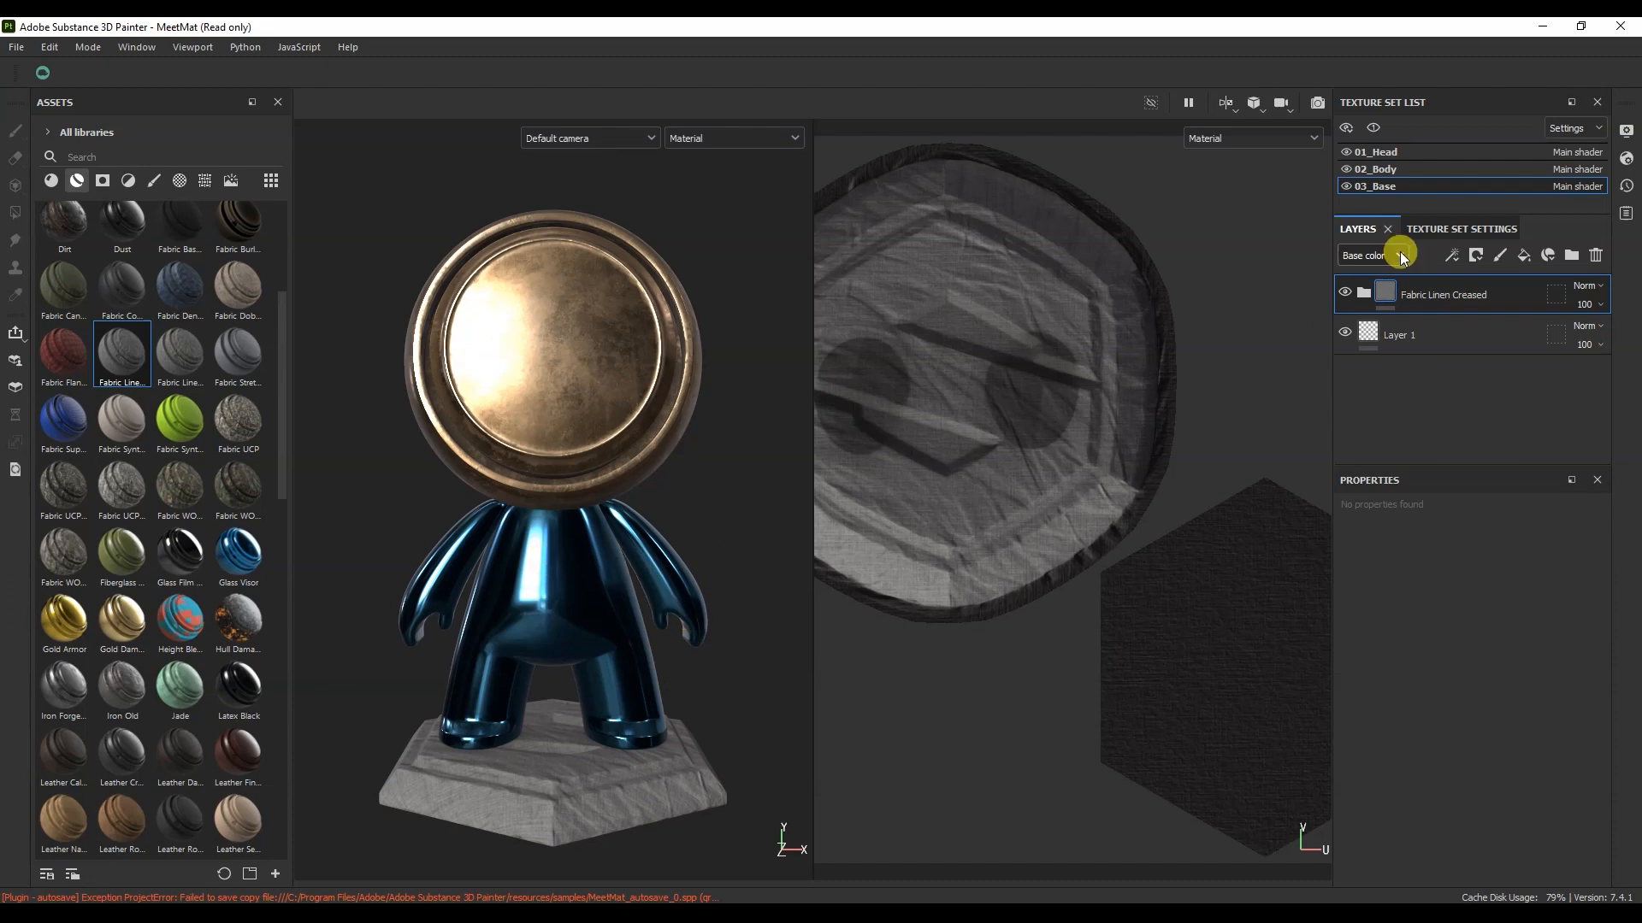
Step: Change the main shader to pbr-metal-rough-with-alpha-blending and close the shader settings
click(1626, 159)
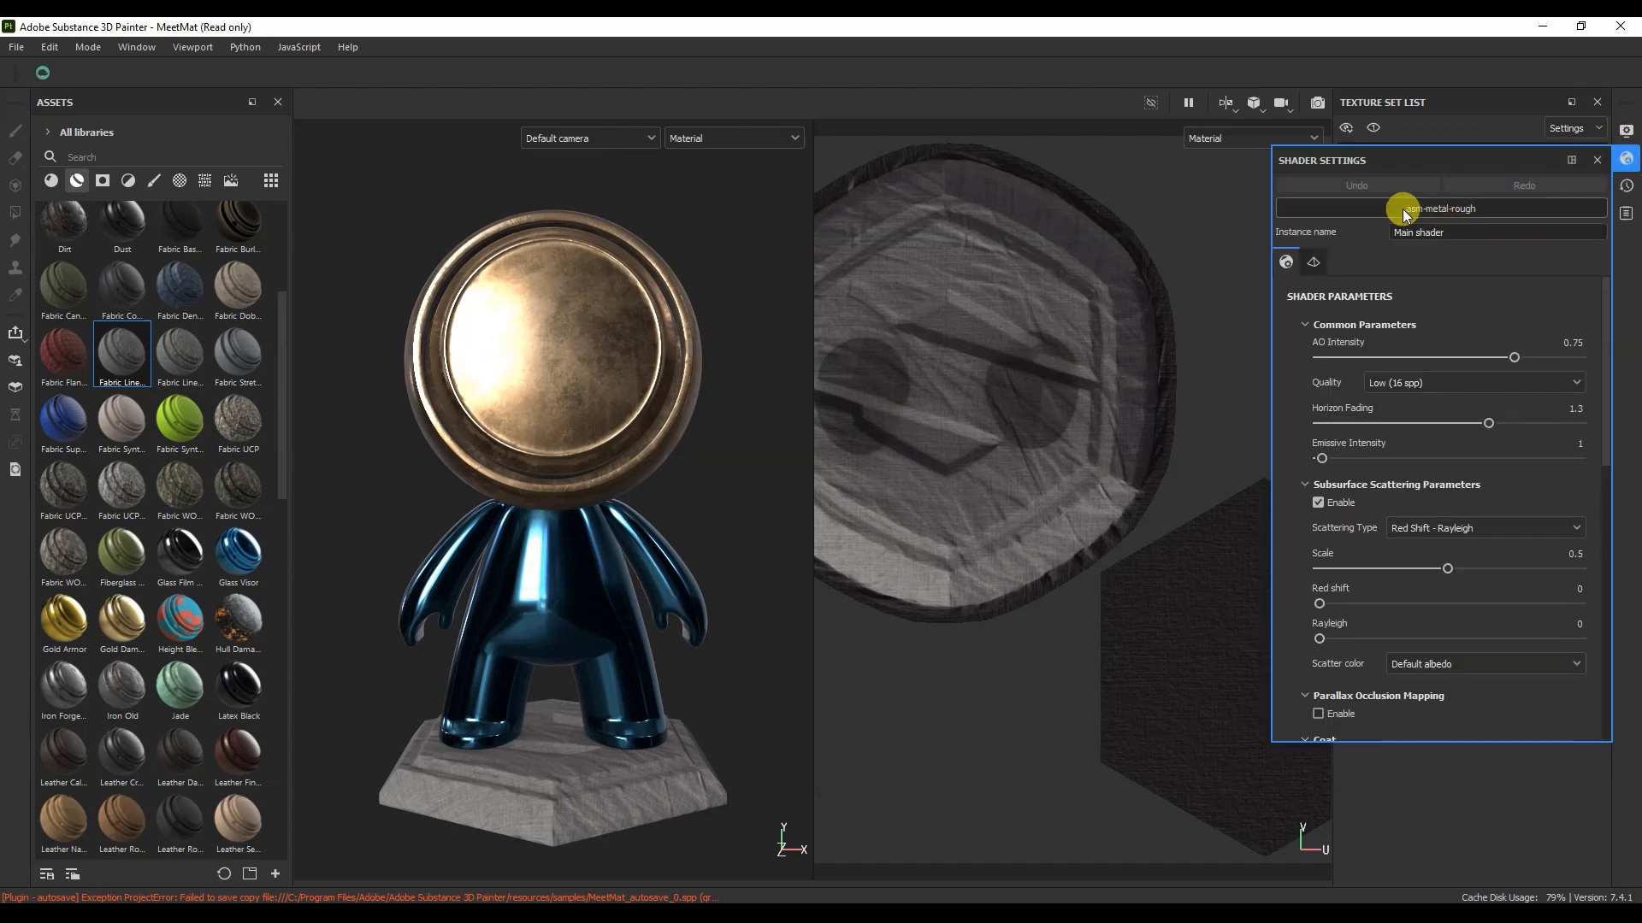
click(1478, 209)
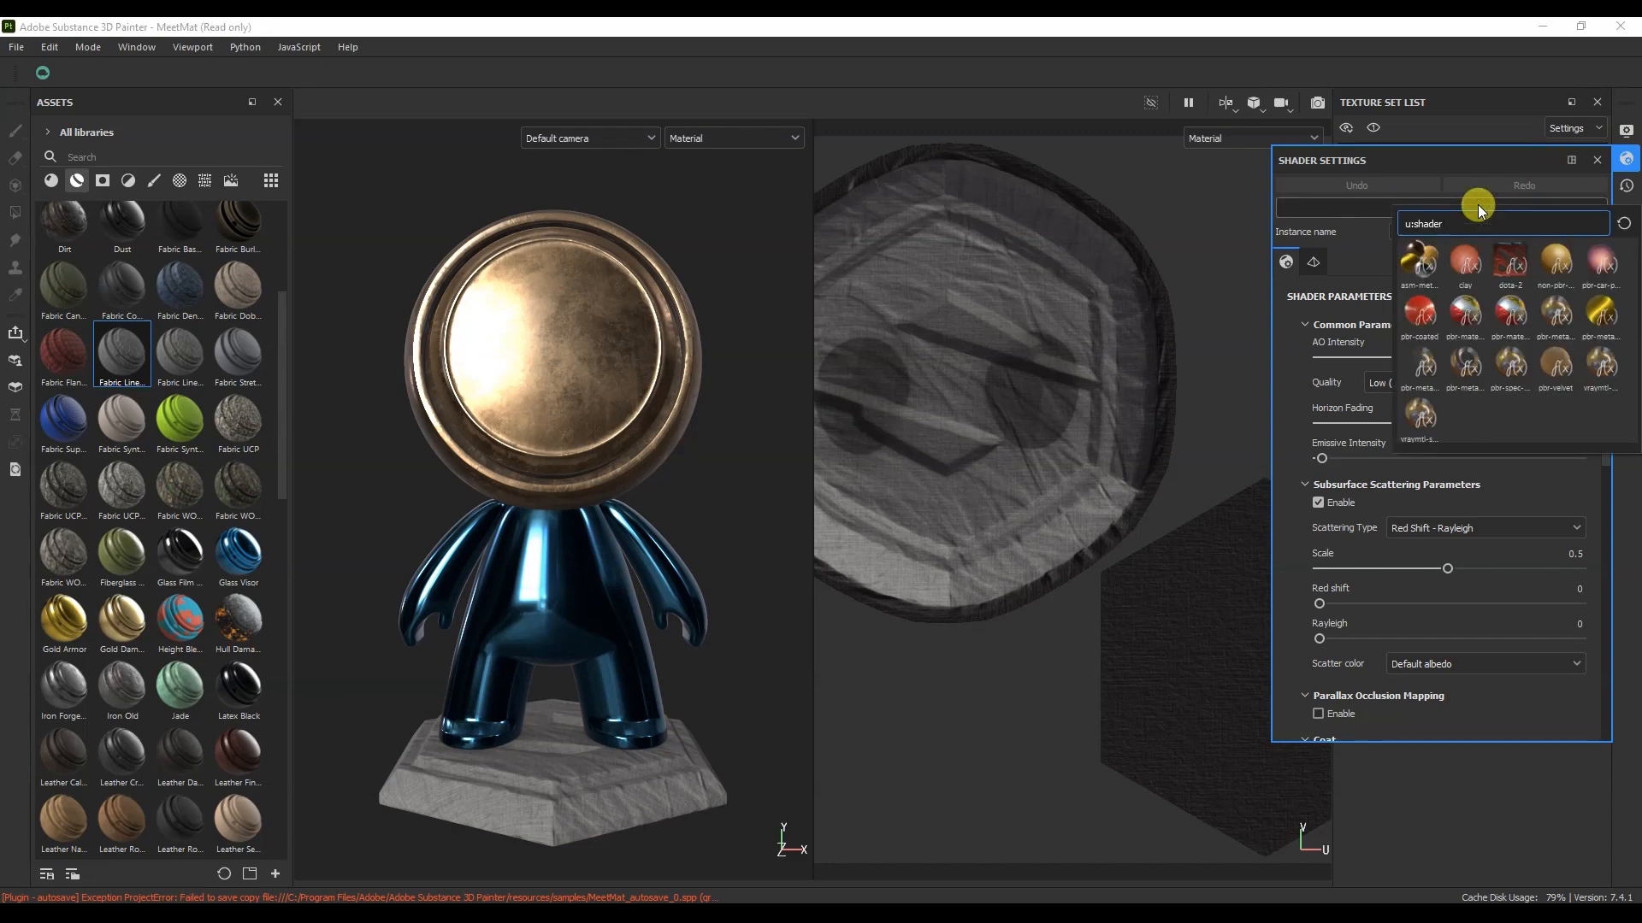
mouse_move(1422, 377)
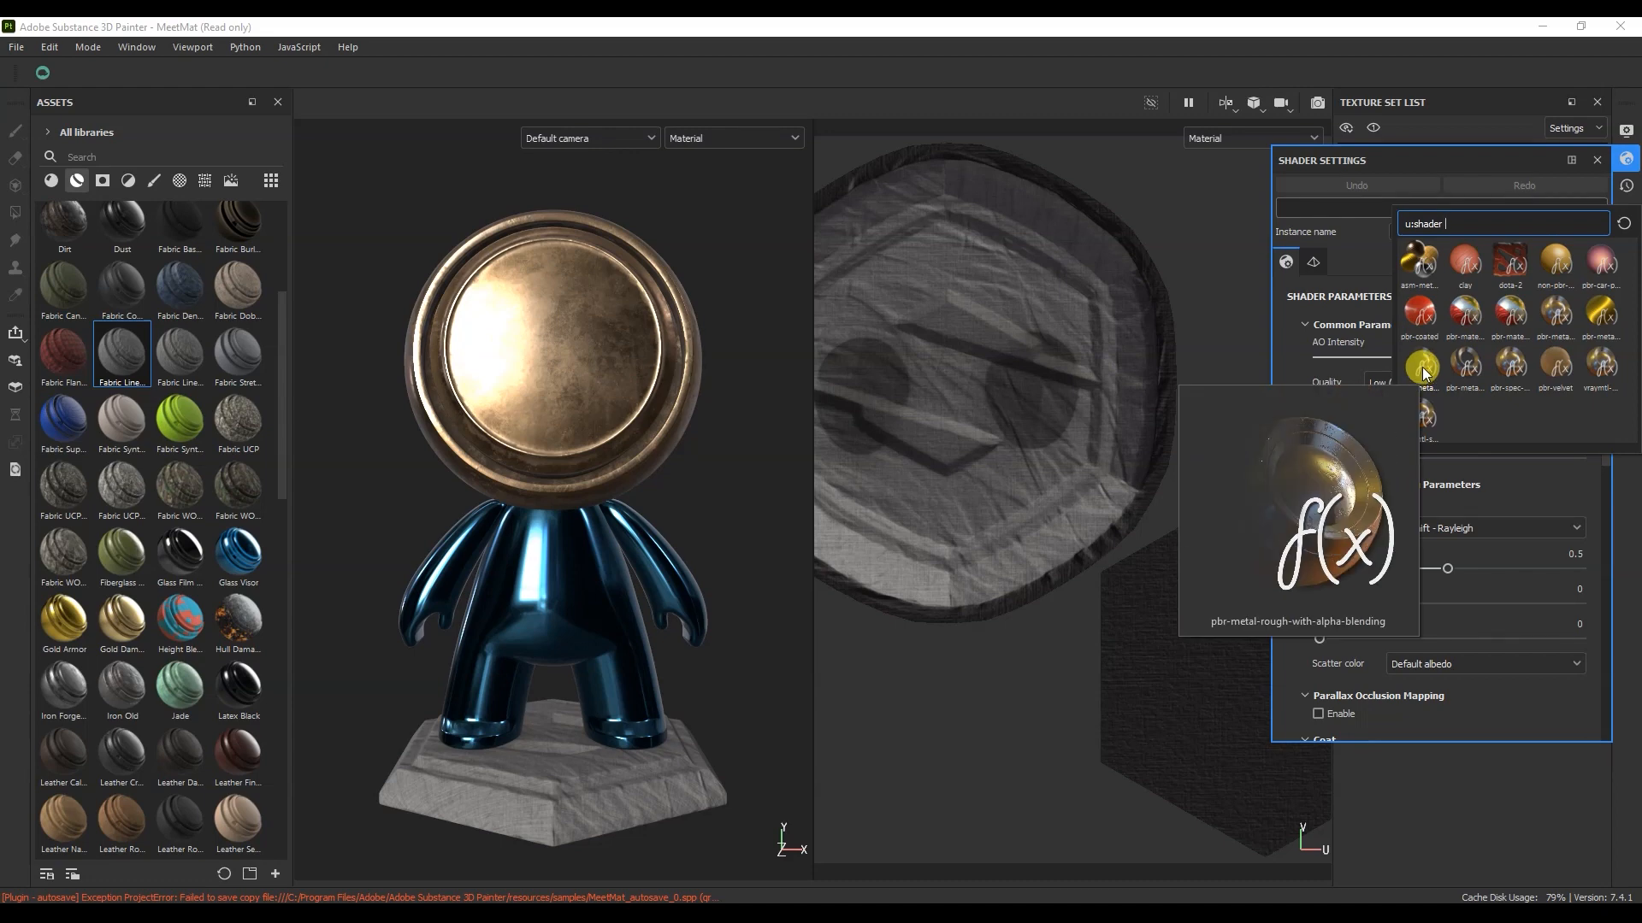
click(1422, 373)
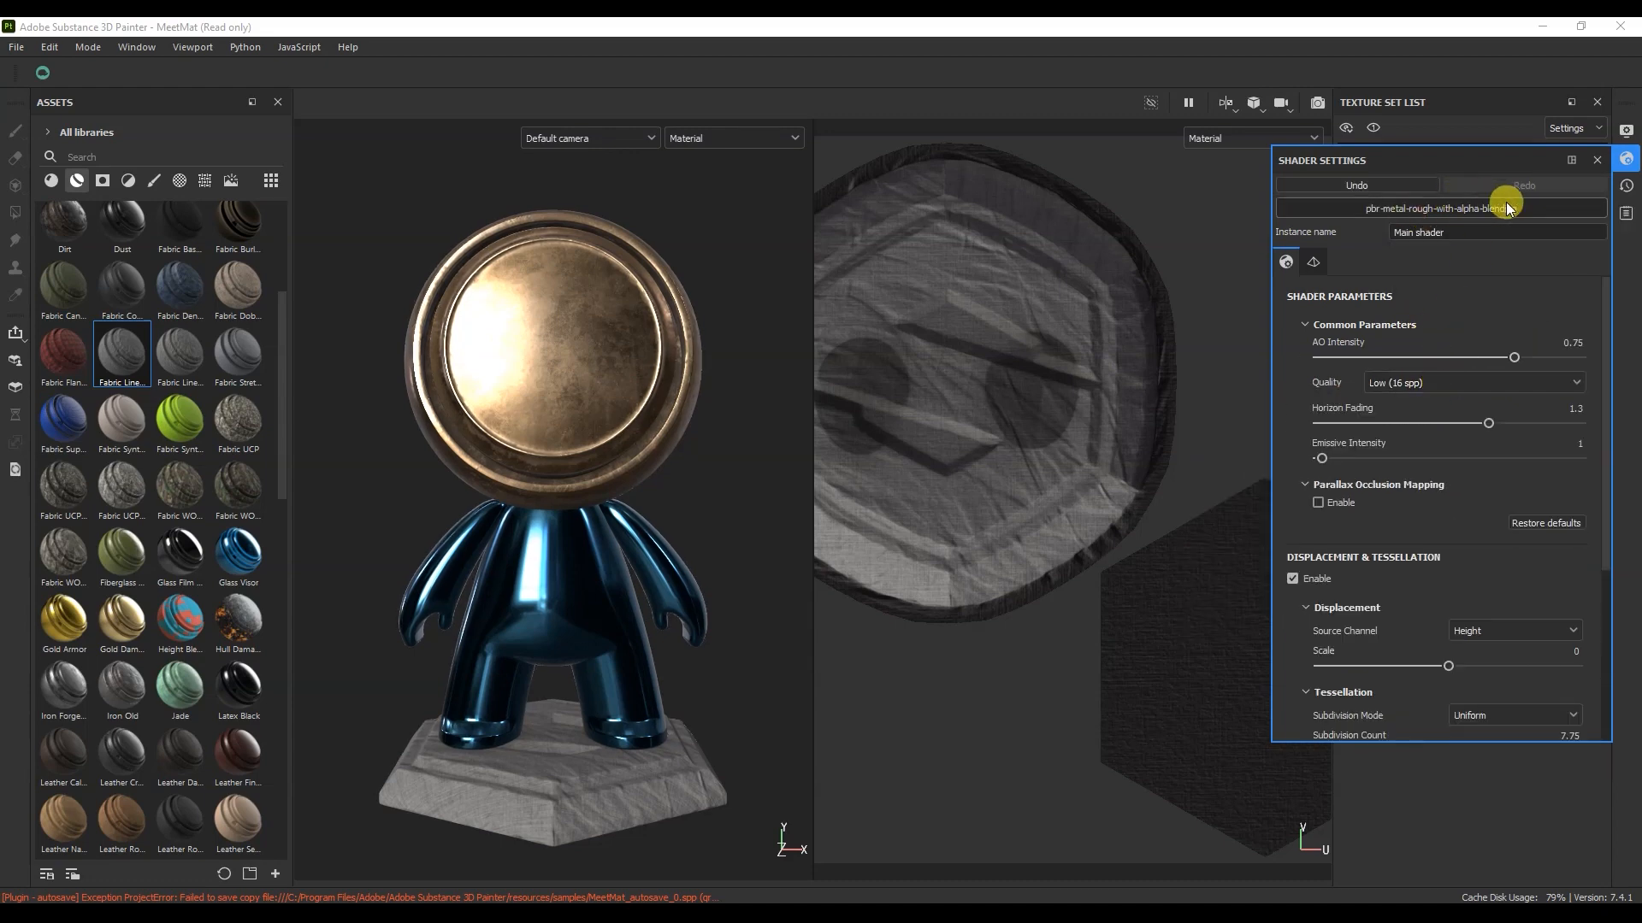
click(1625, 159)
Step: Add an Opacity channel to the 02_Body texture set and return to its layer stack
click(1407, 171)
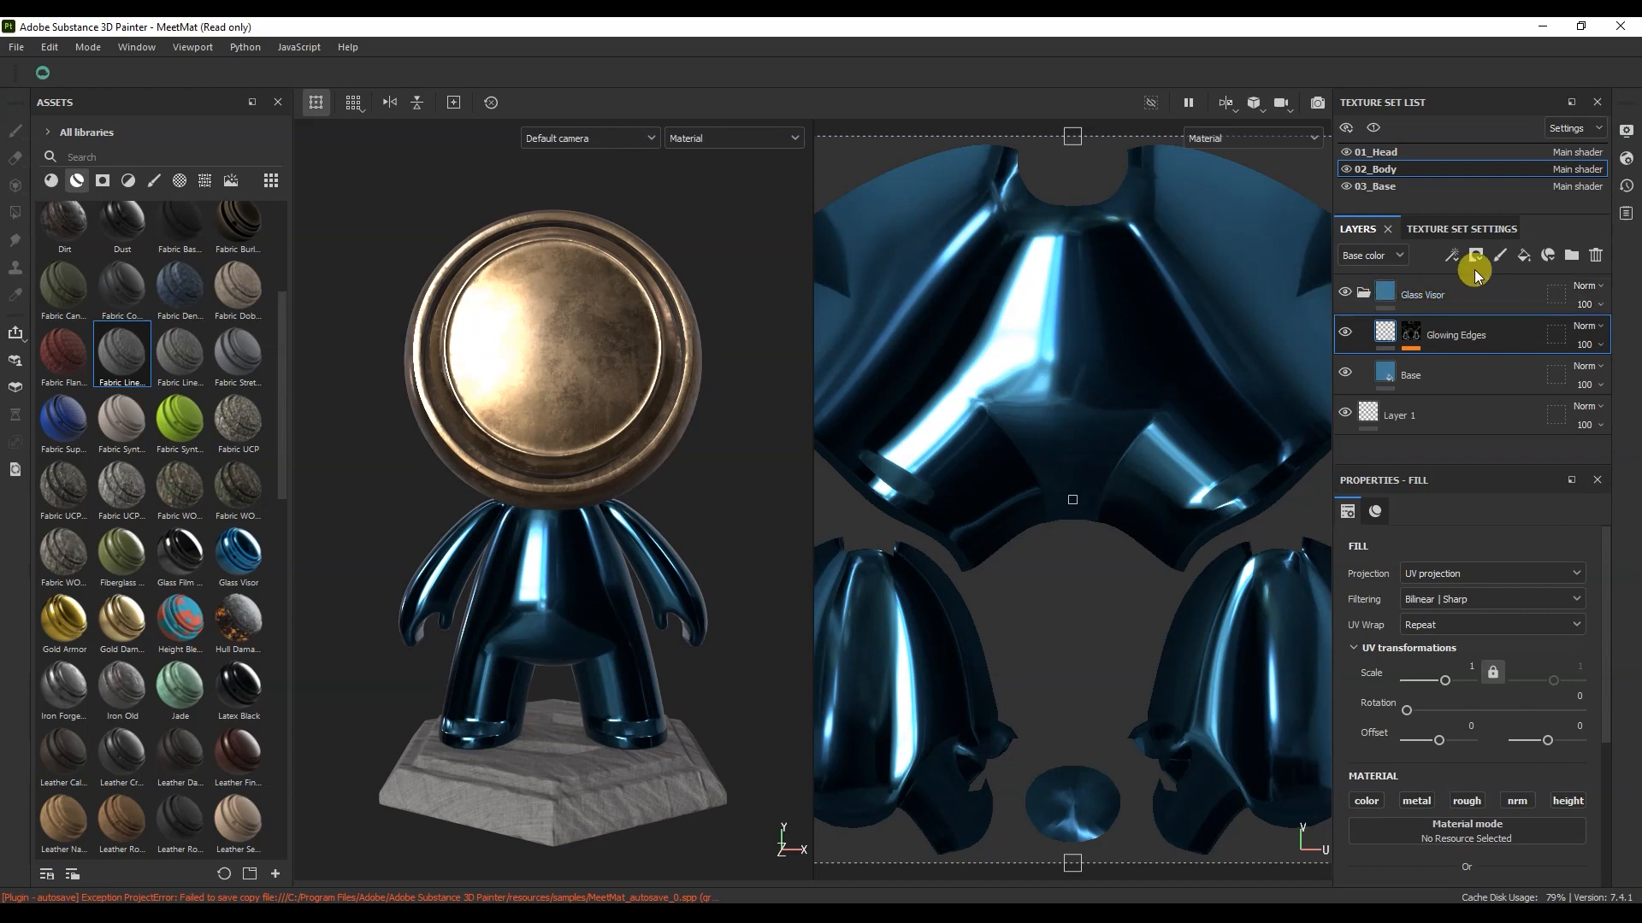
click(1434, 231)
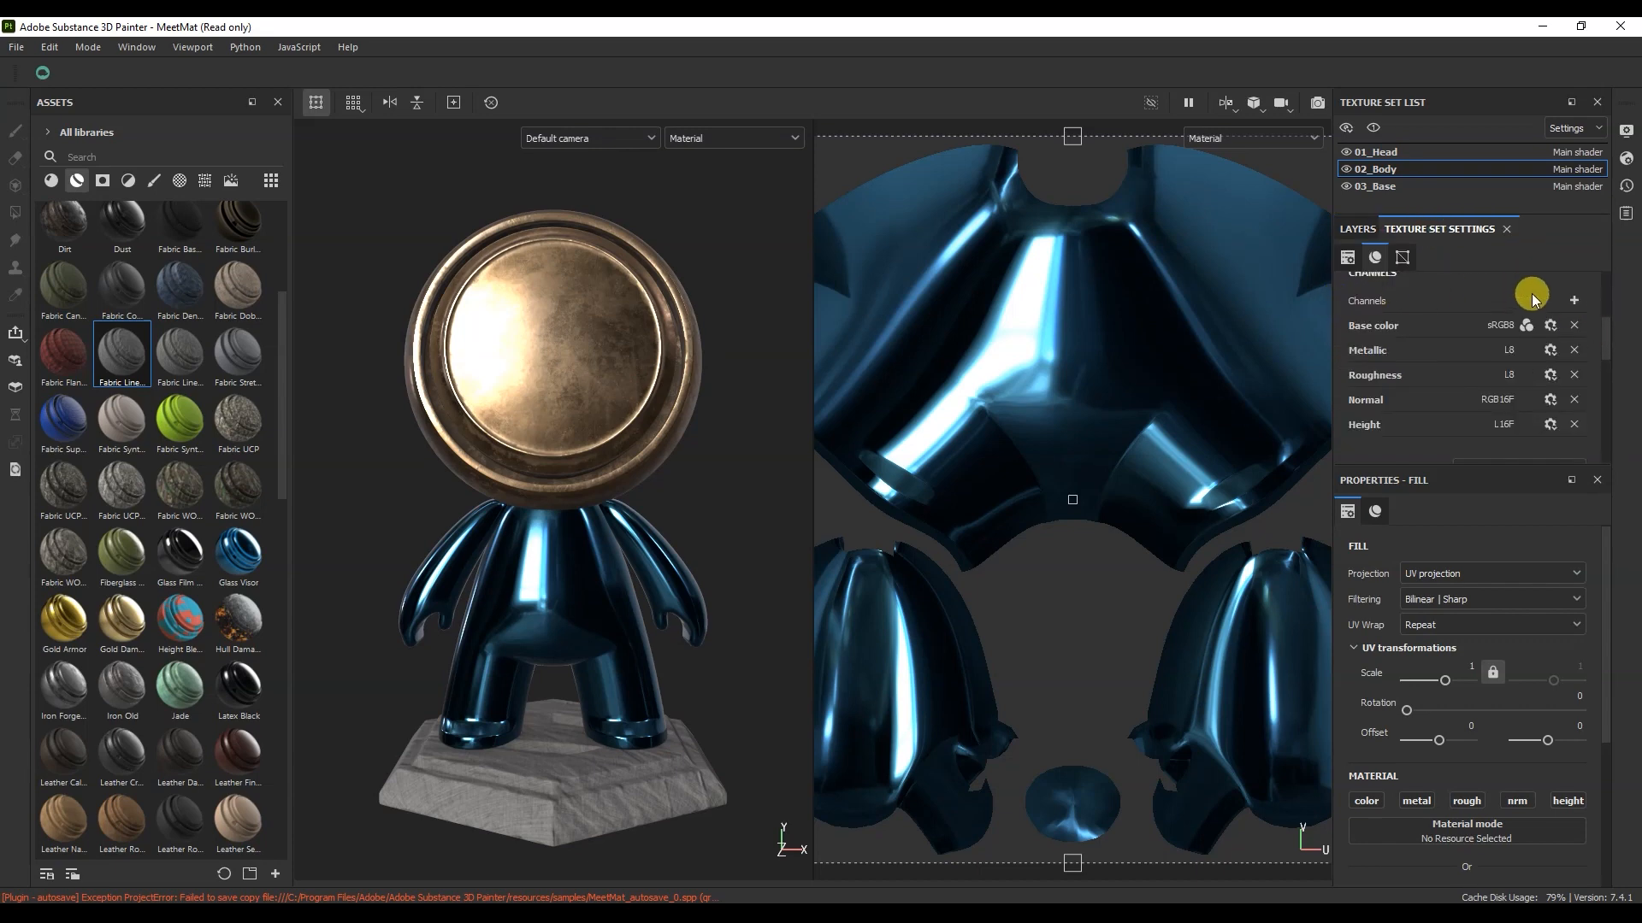
click(1573, 299)
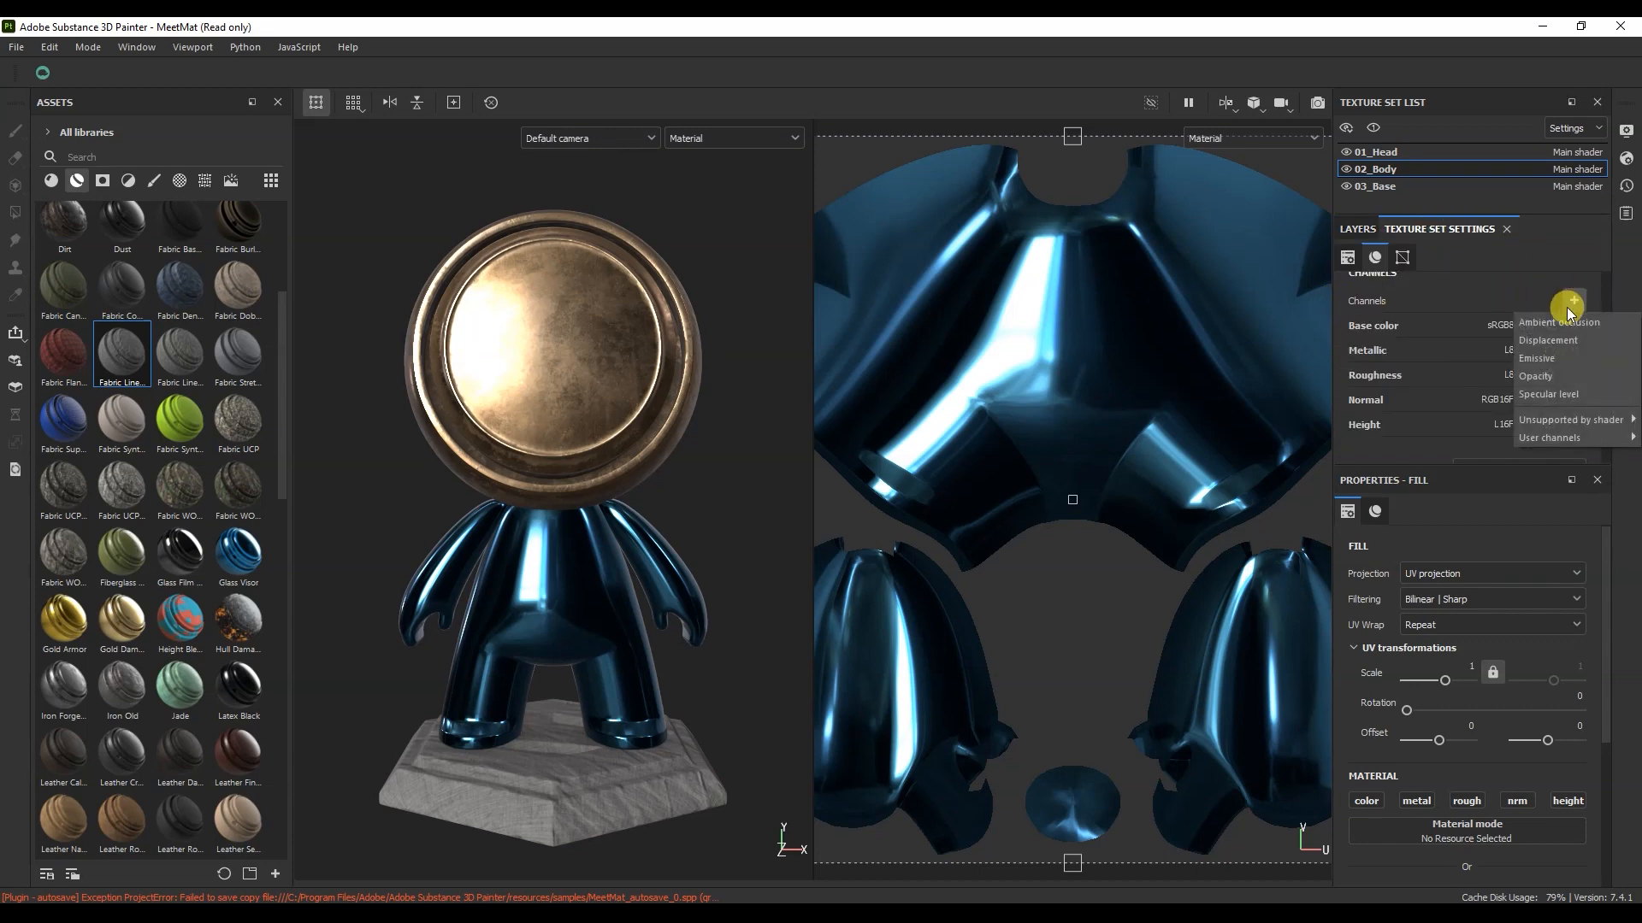
click(1549, 377)
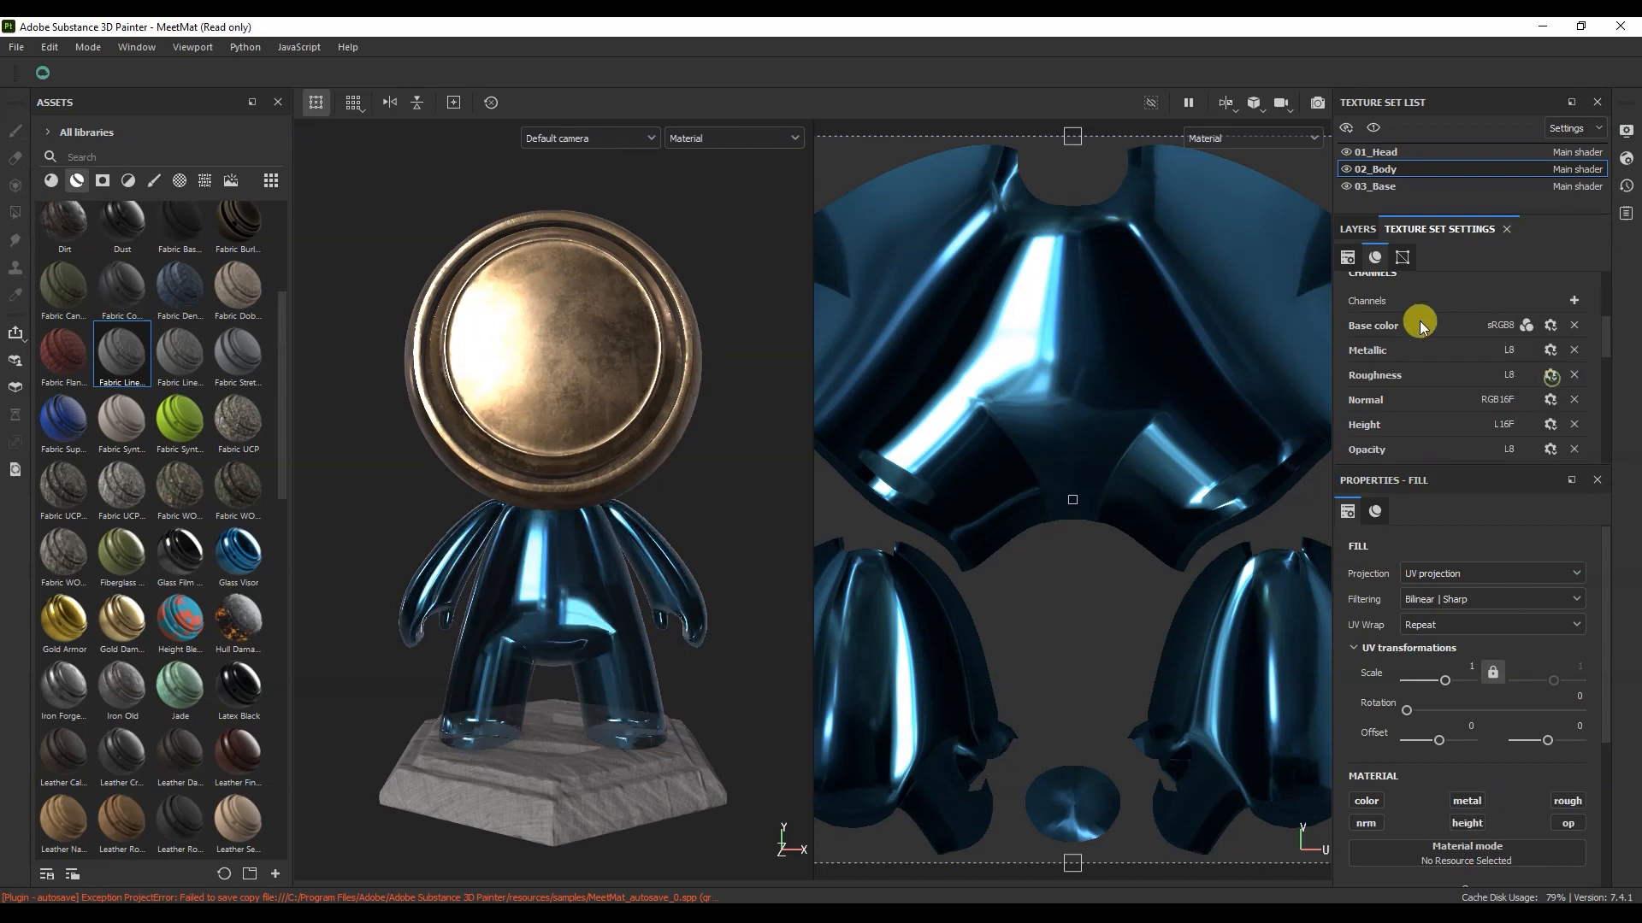
click(1358, 229)
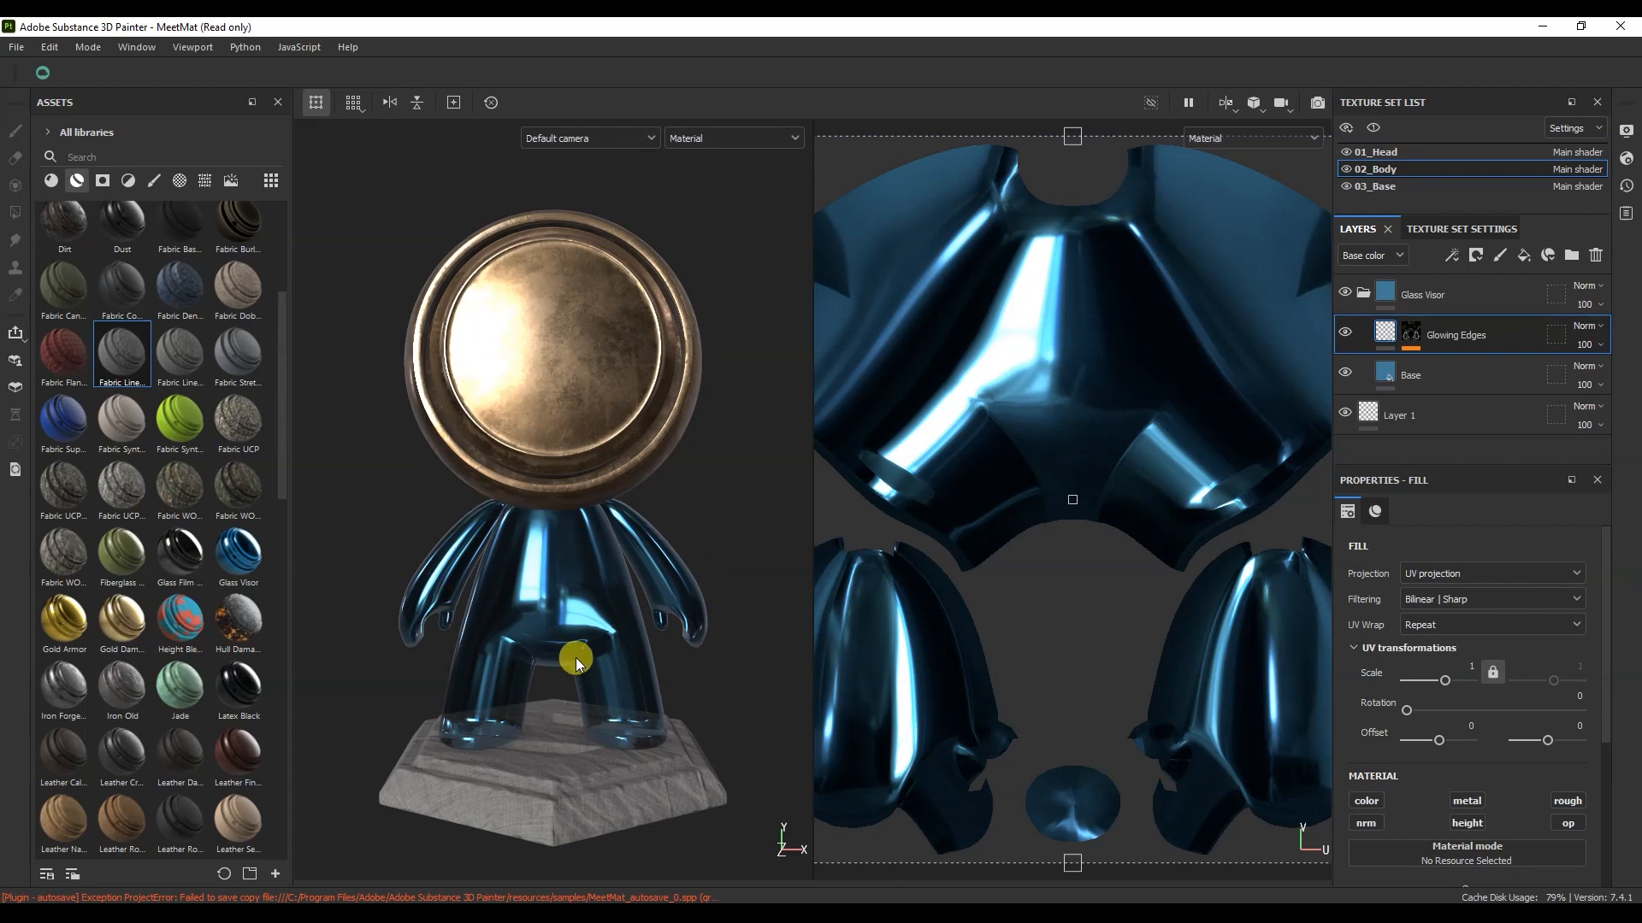
Step: Switch to Iray rendering and turn off the dome's clear color in the display settings
click(1319, 103)
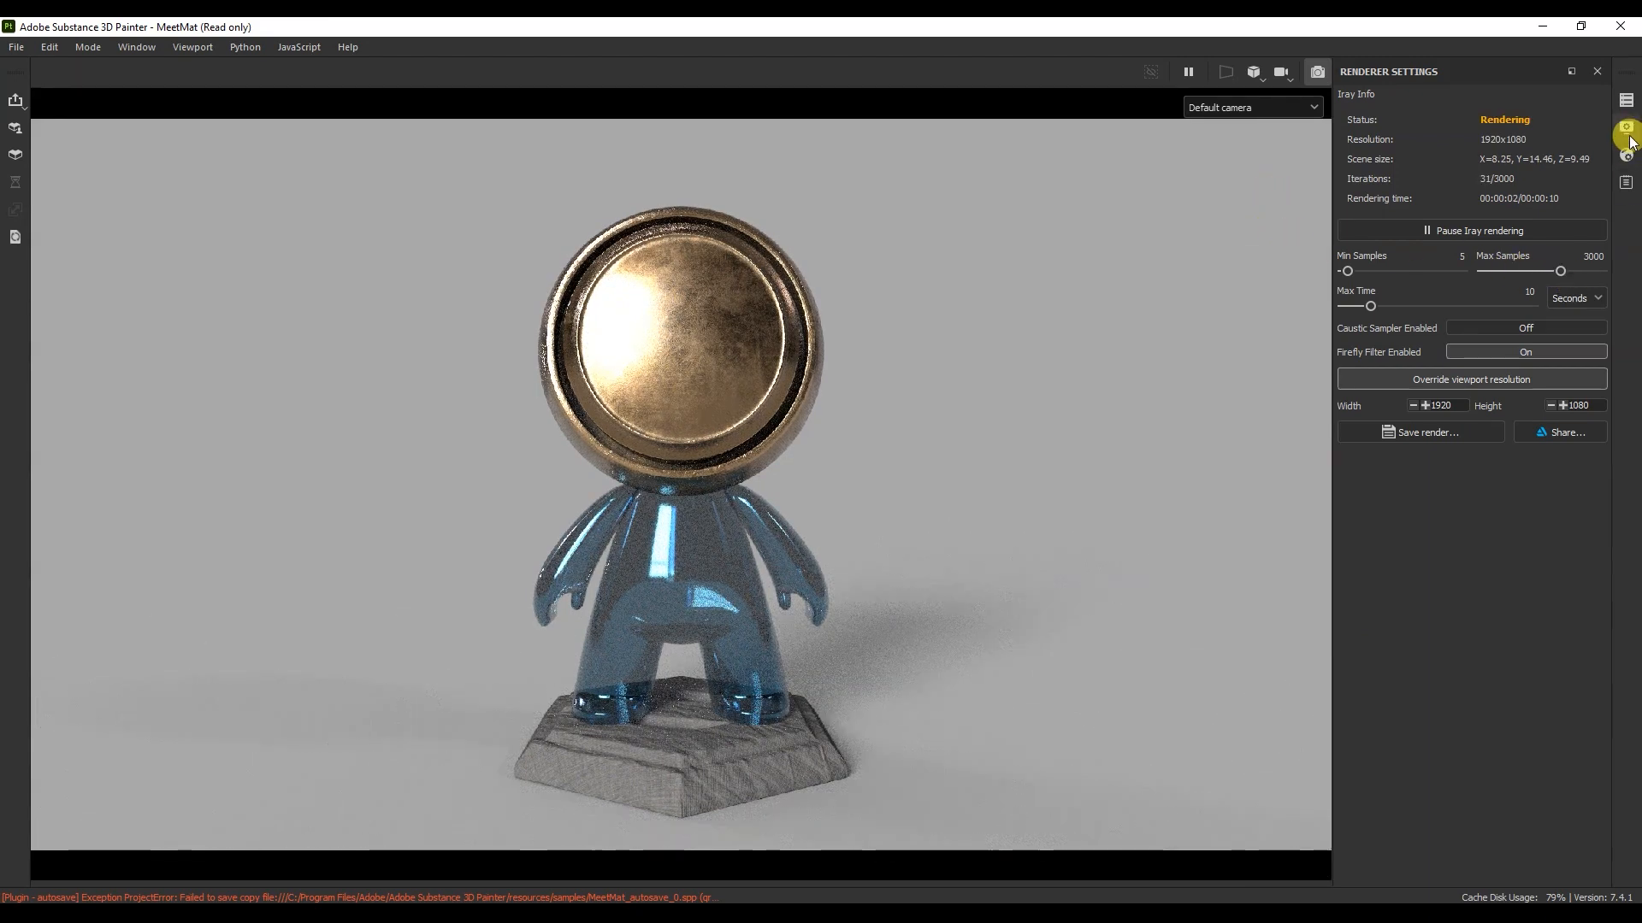
click(1626, 127)
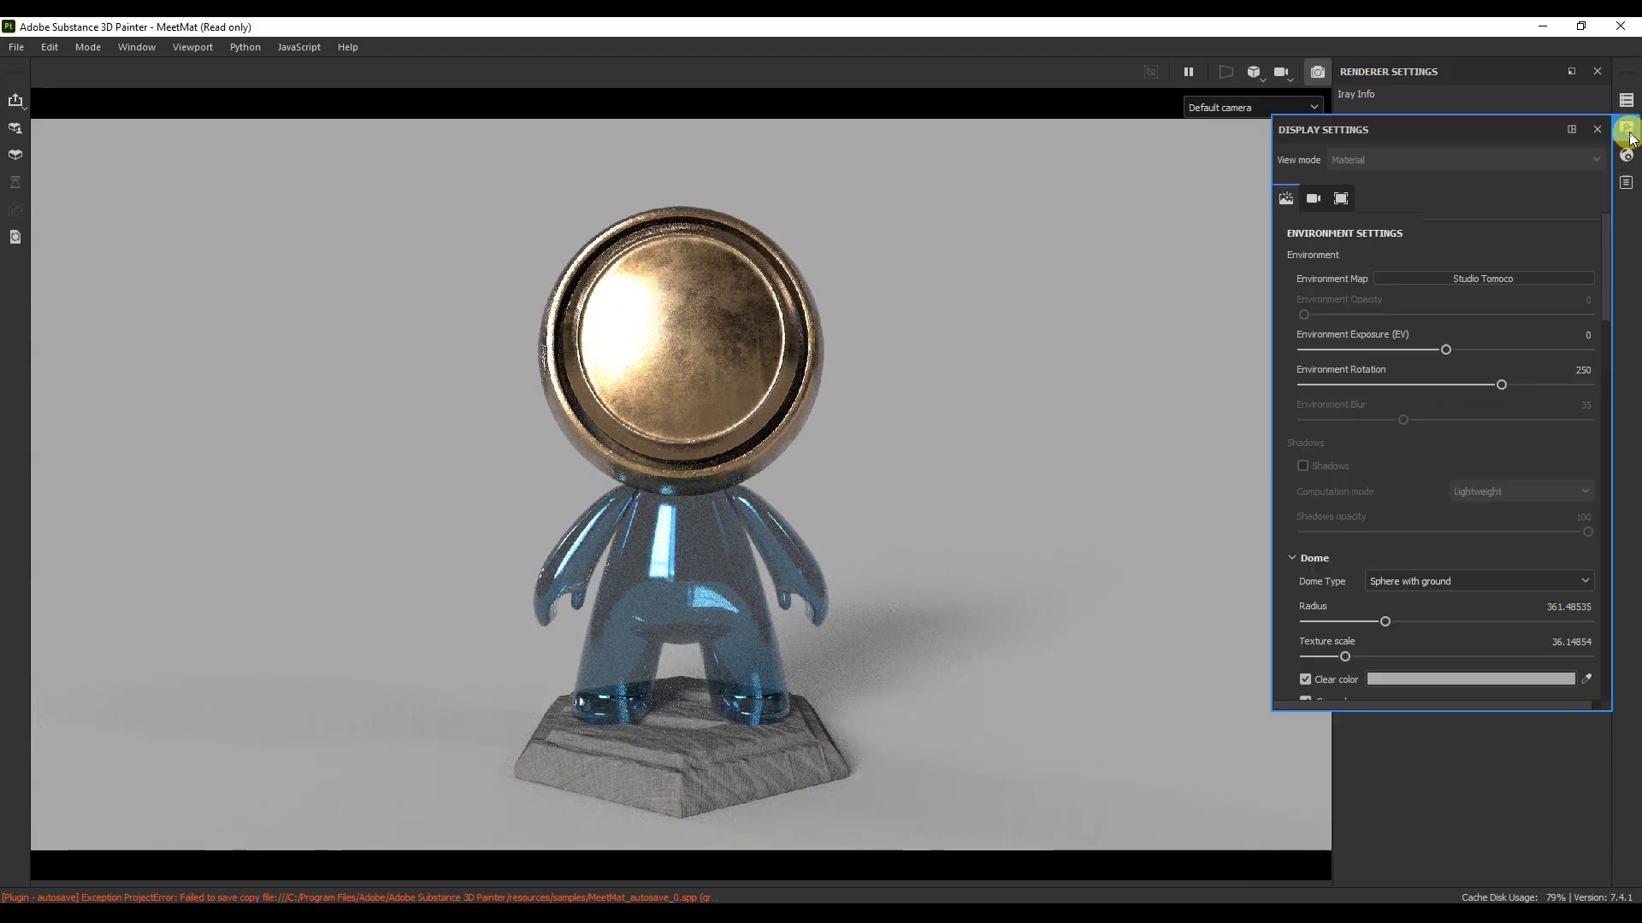
click(1304, 679)
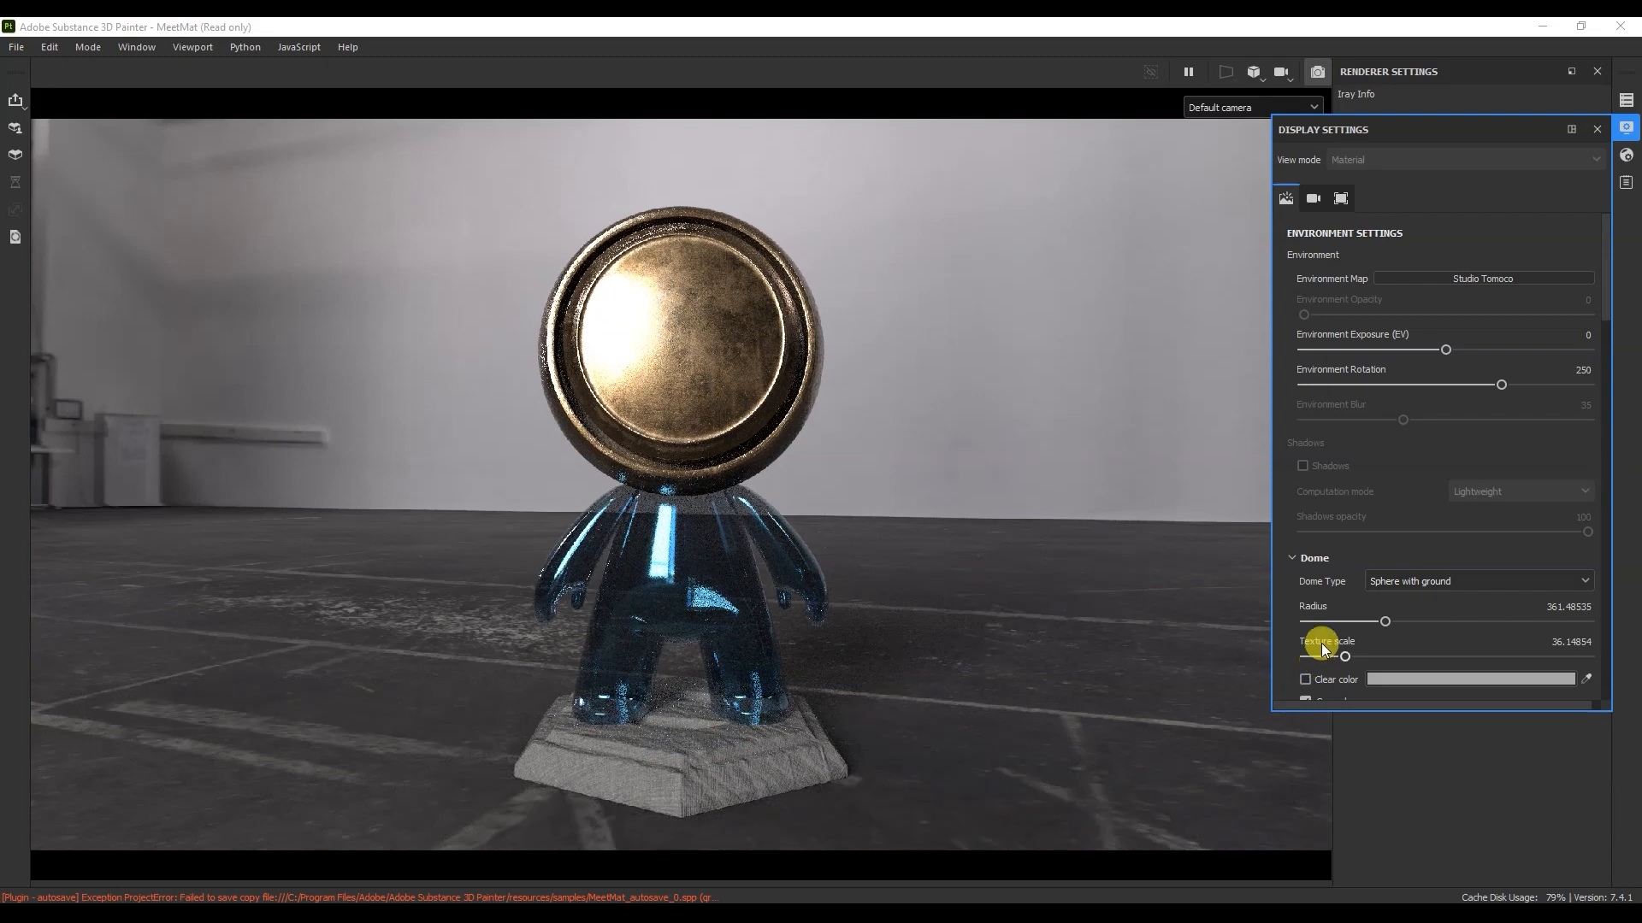
Step: Set the environment map to Autumn Forest, view the render from an angle, and return to painting mode
click(1416, 277)
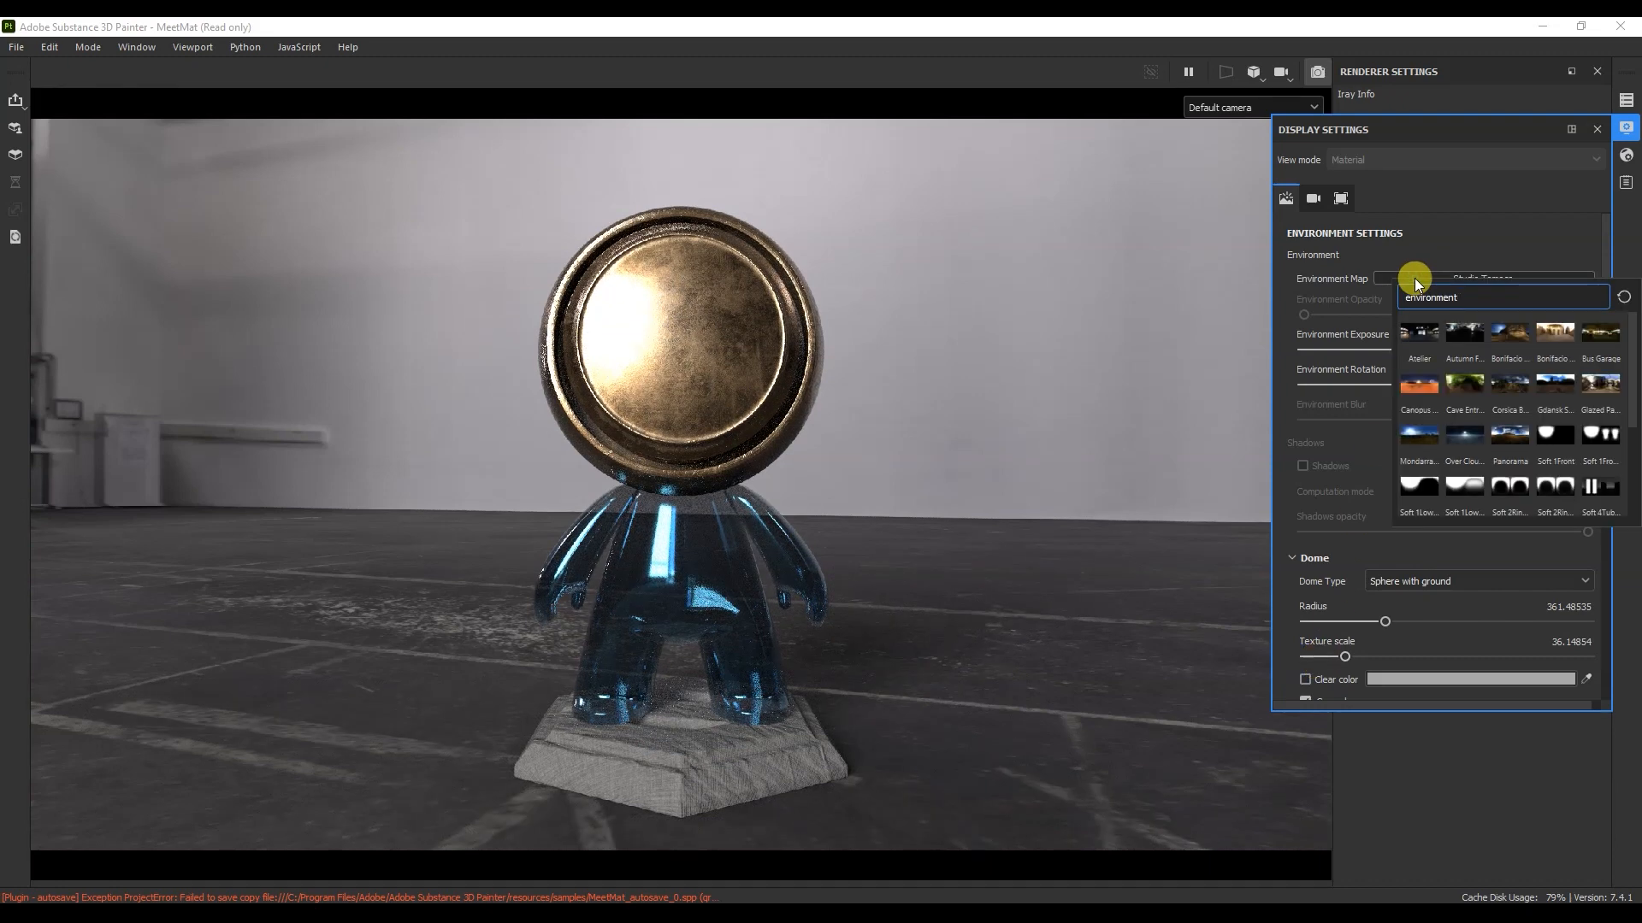
click(1459, 338)
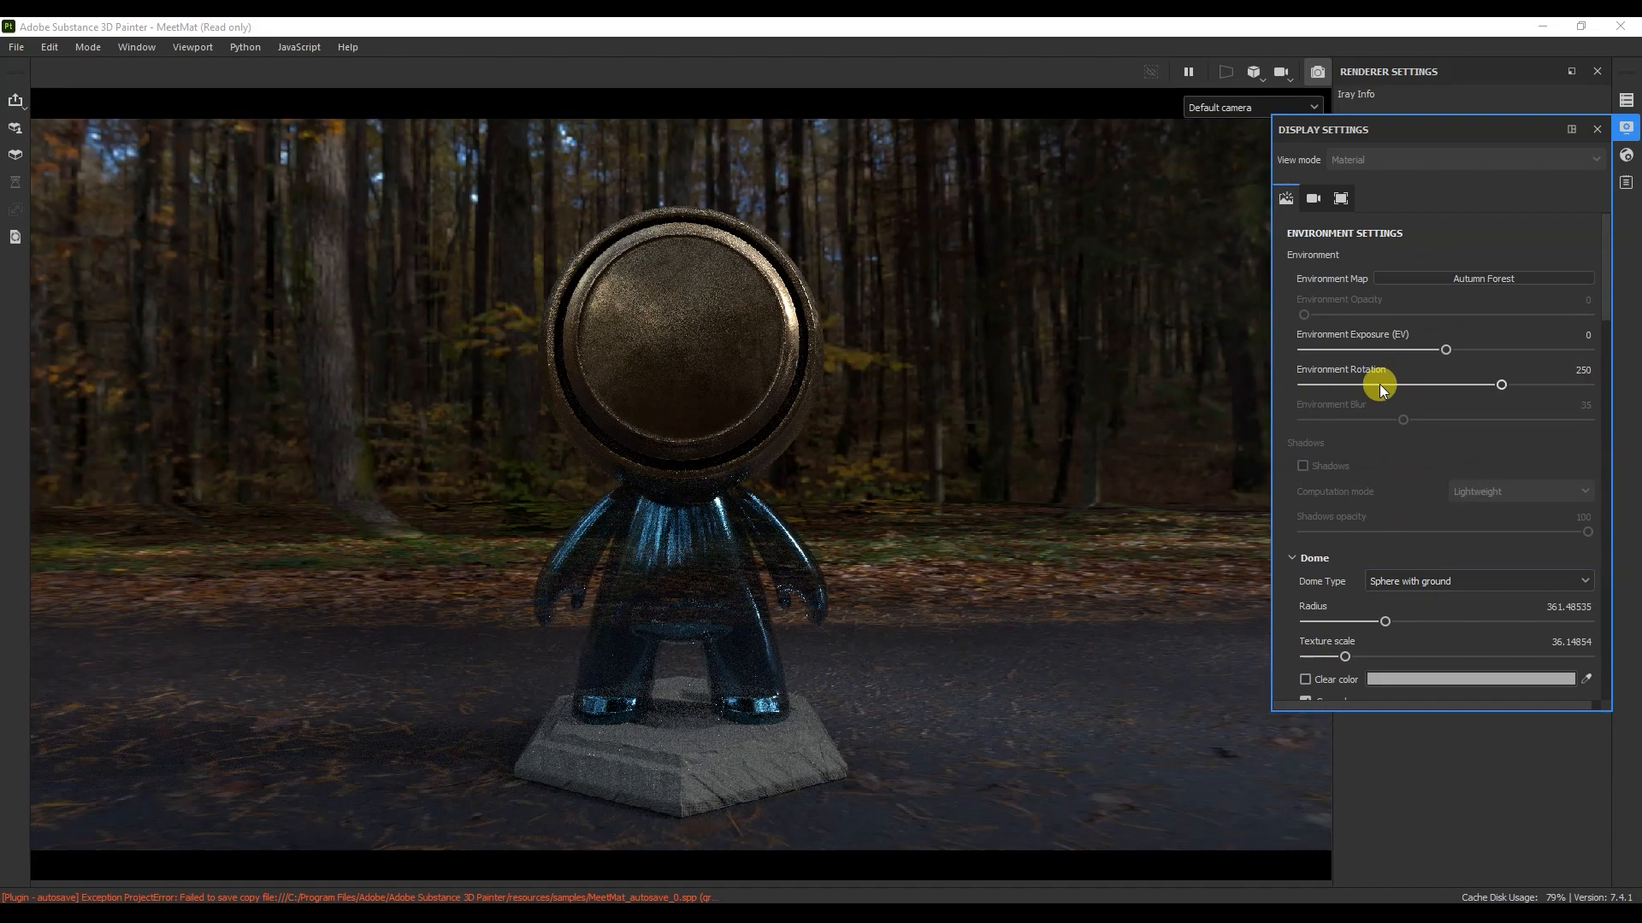
alt+drag(1109, 458, 963, 454)
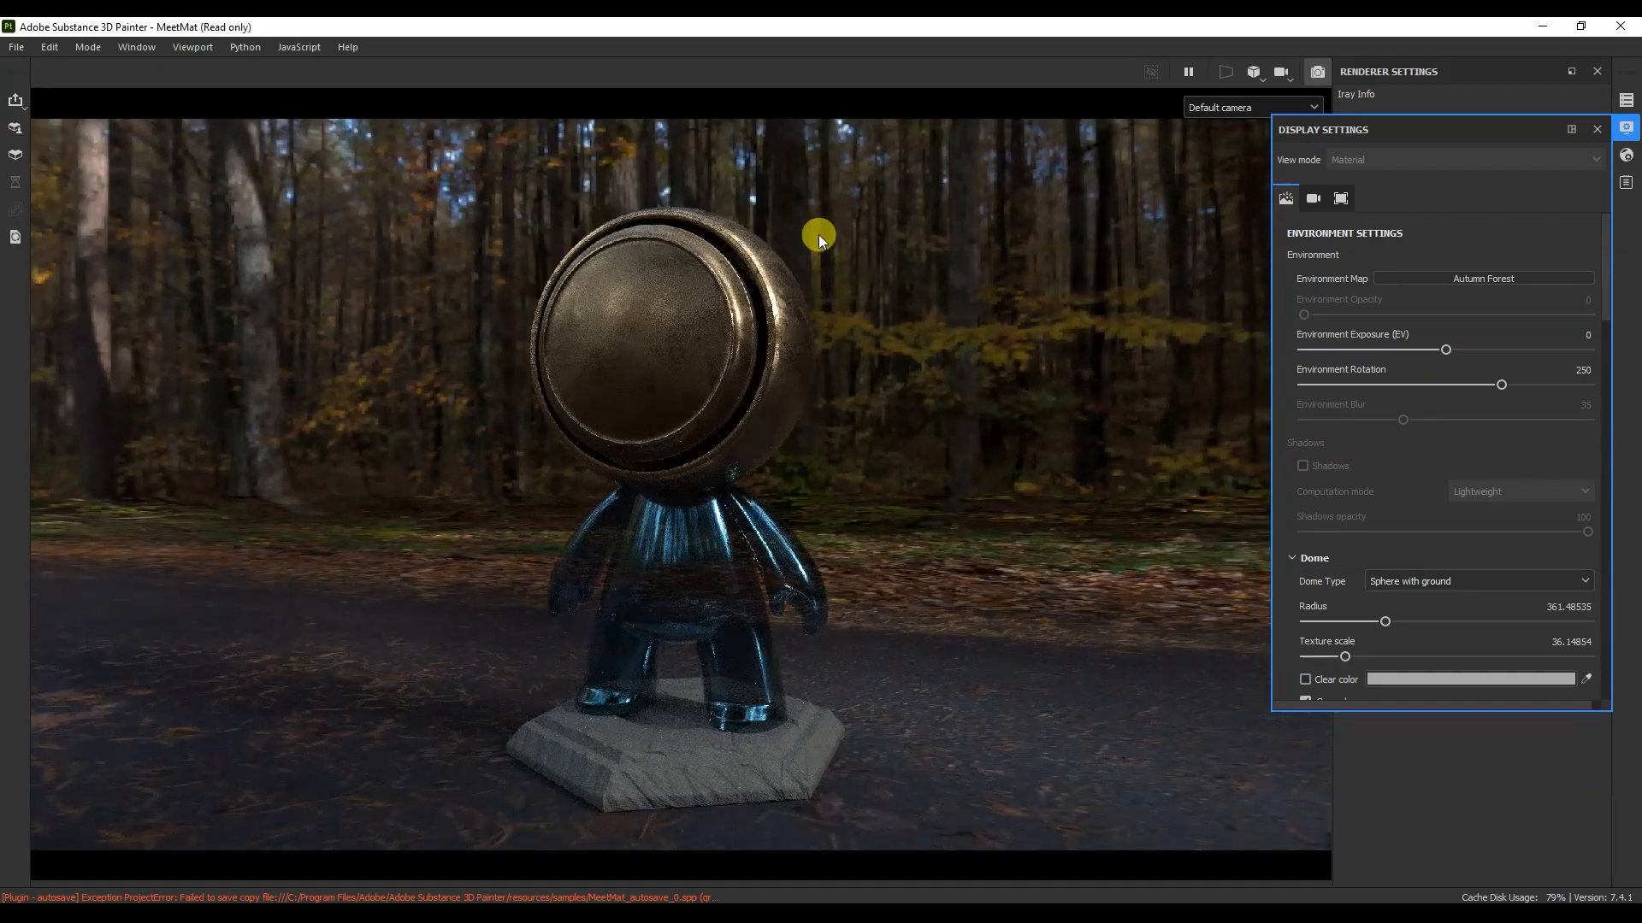
click(1625, 127)
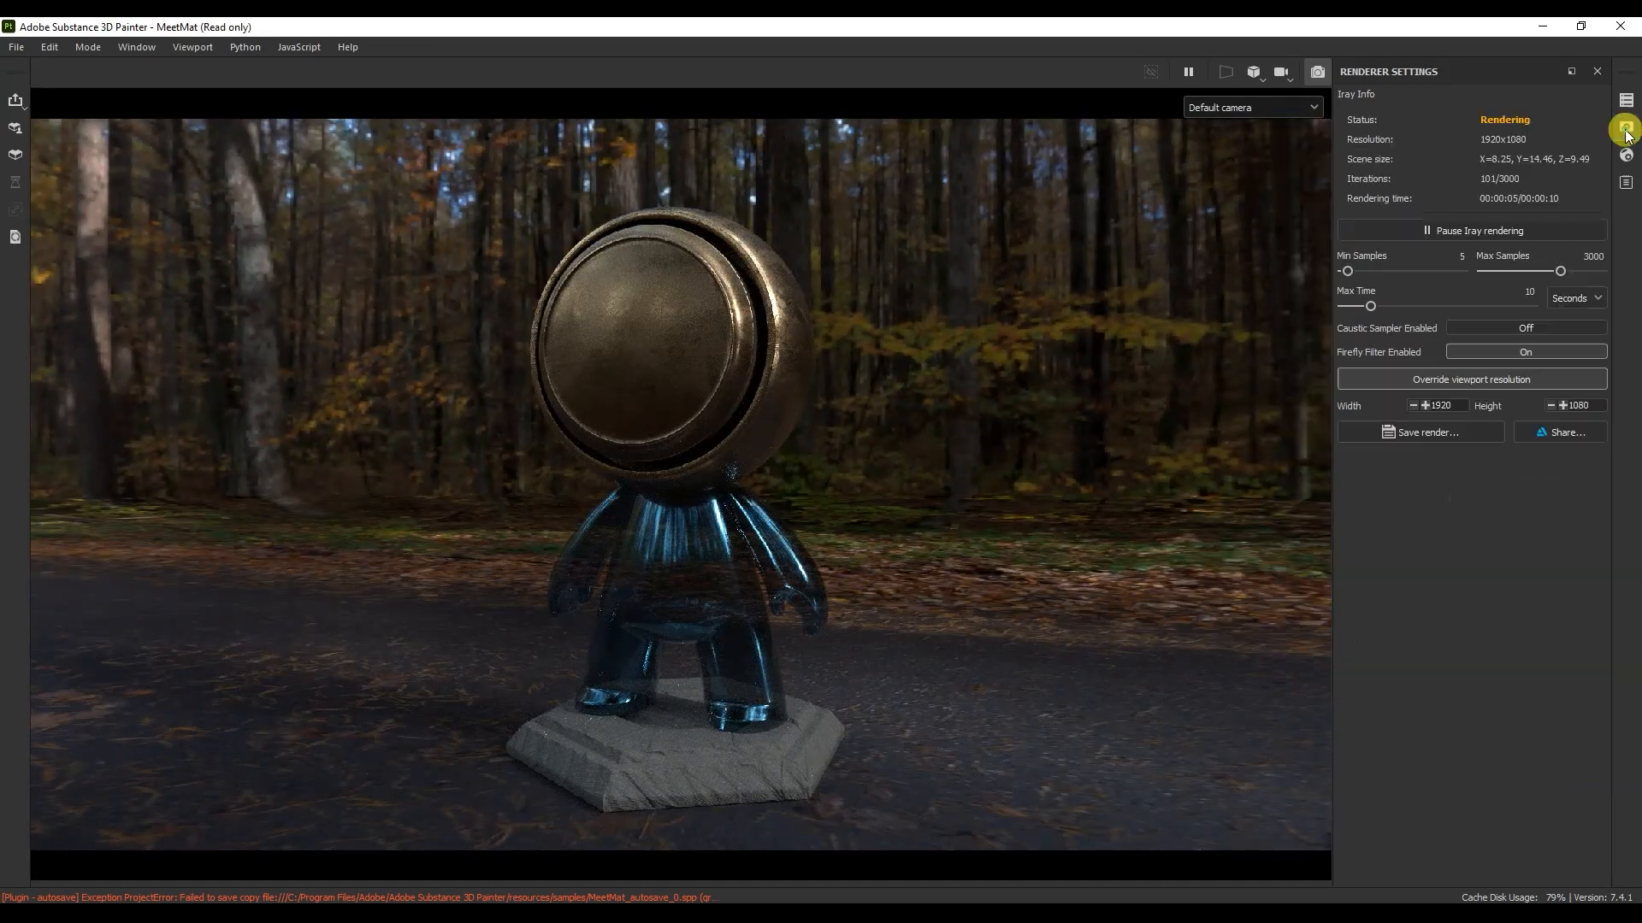
click(1326, 74)
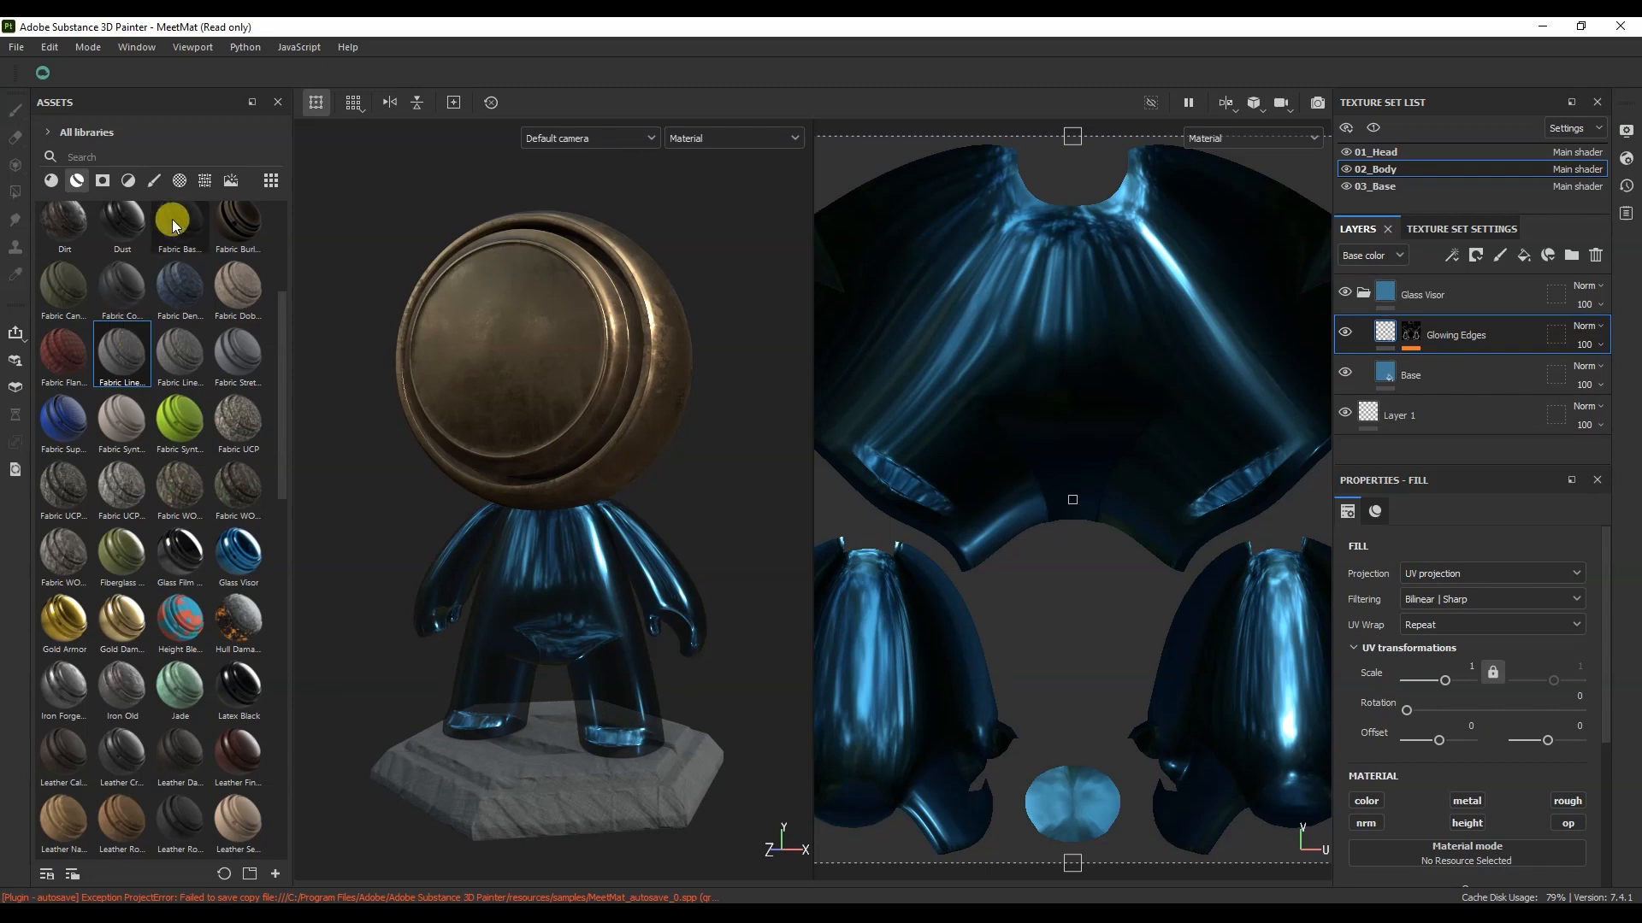
Step: Export the Autumn Forest environment resource to the lessons02 folder
click(231, 182)
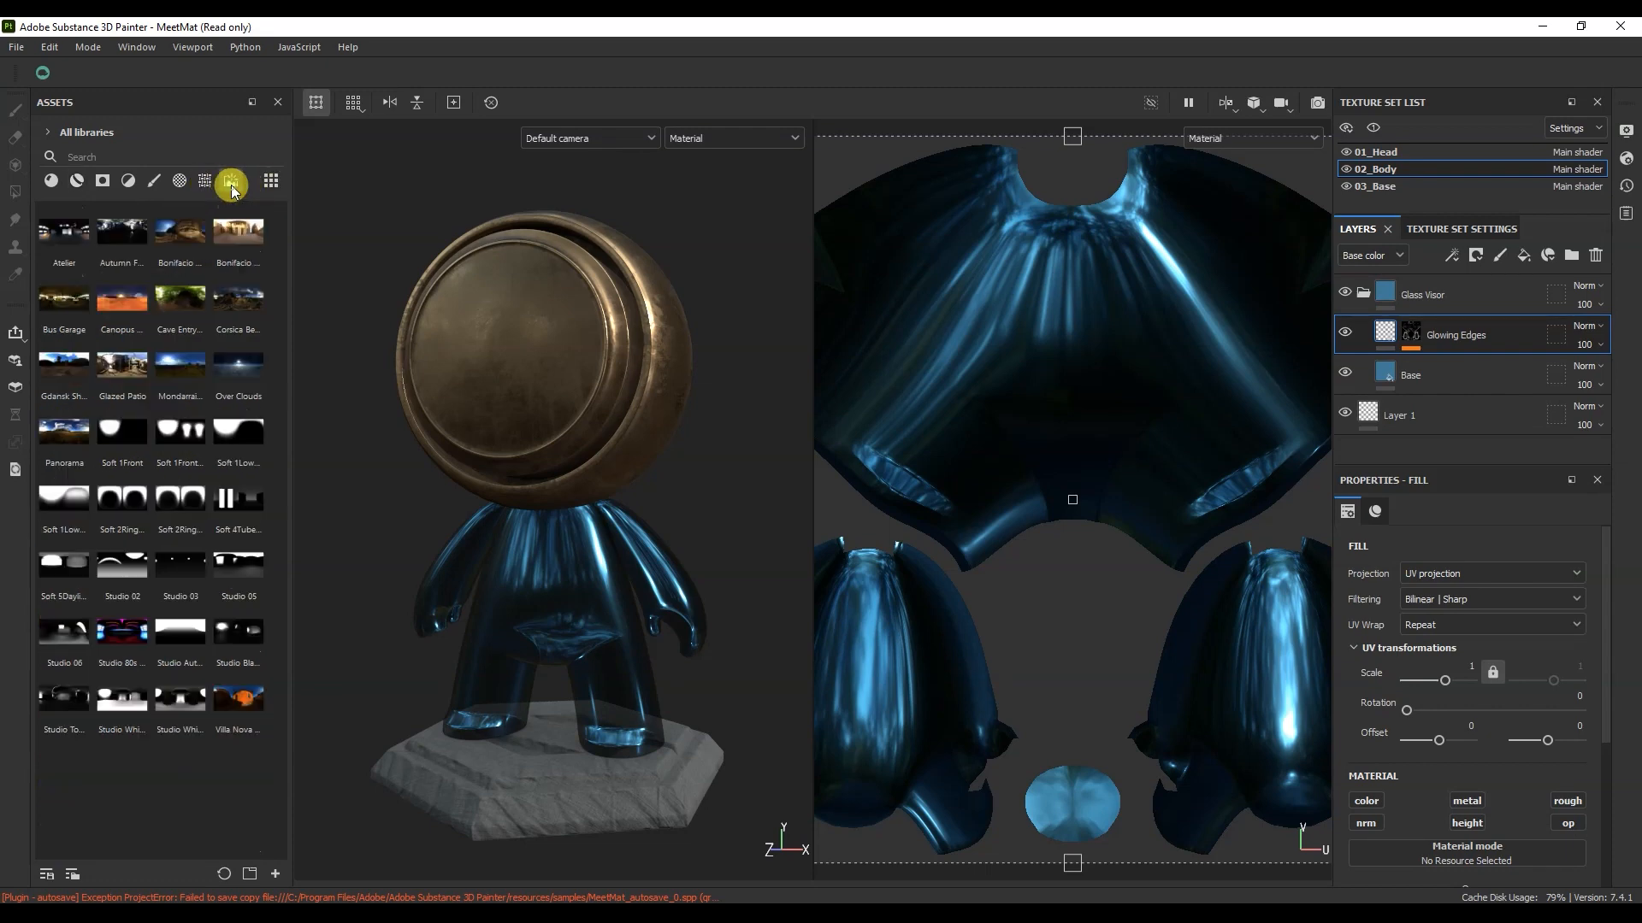
right_click(118, 244)
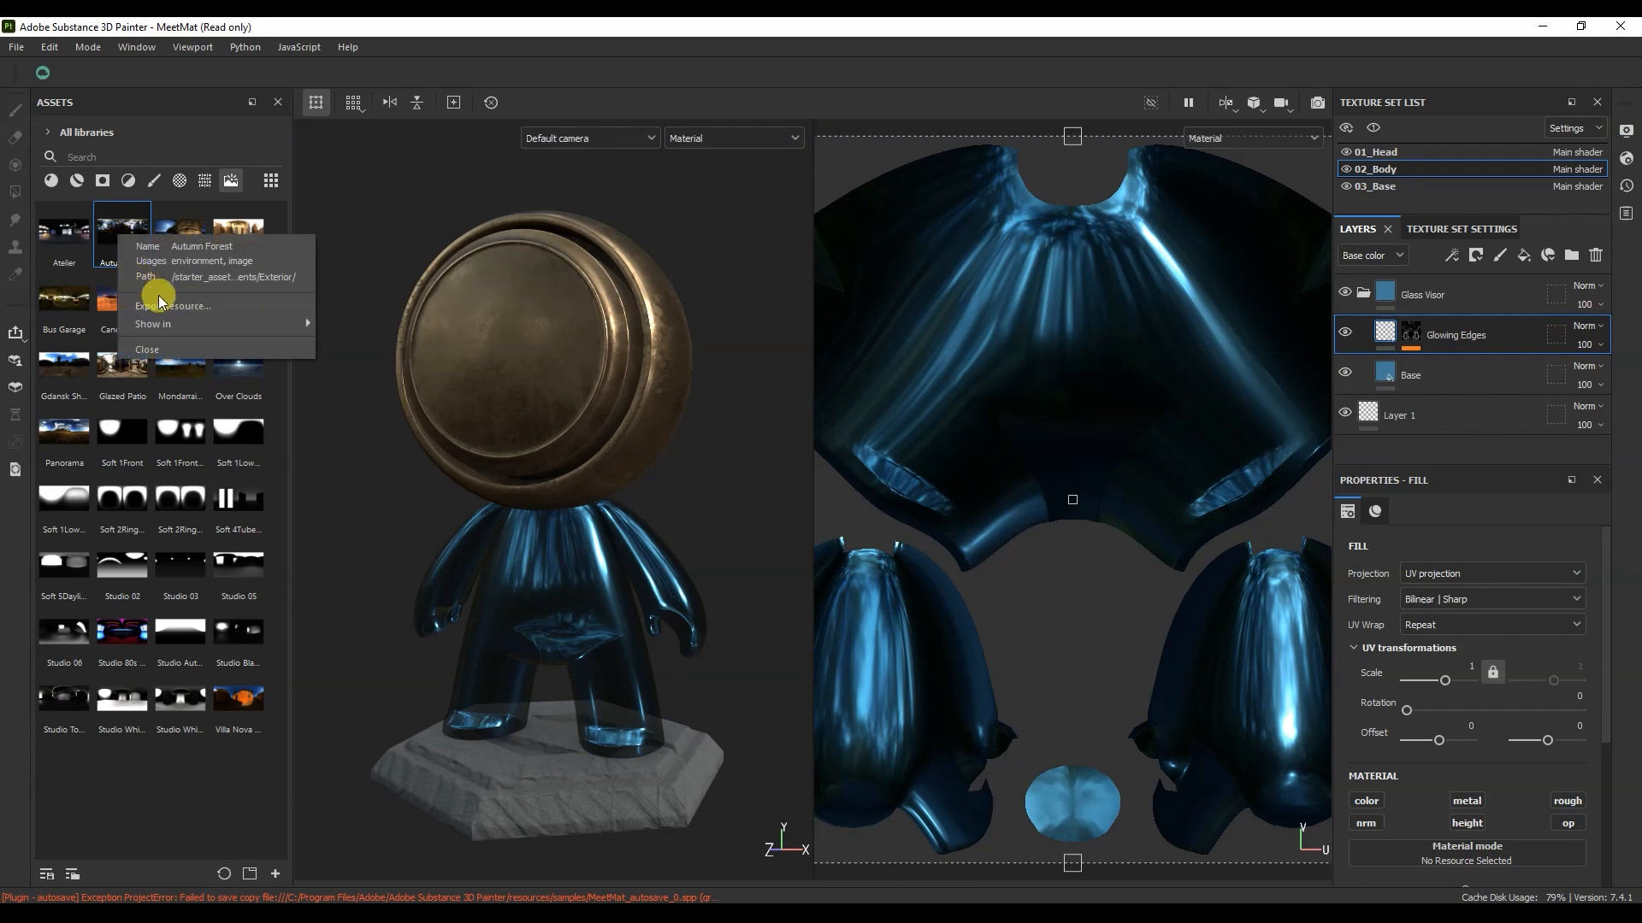
click(180, 306)
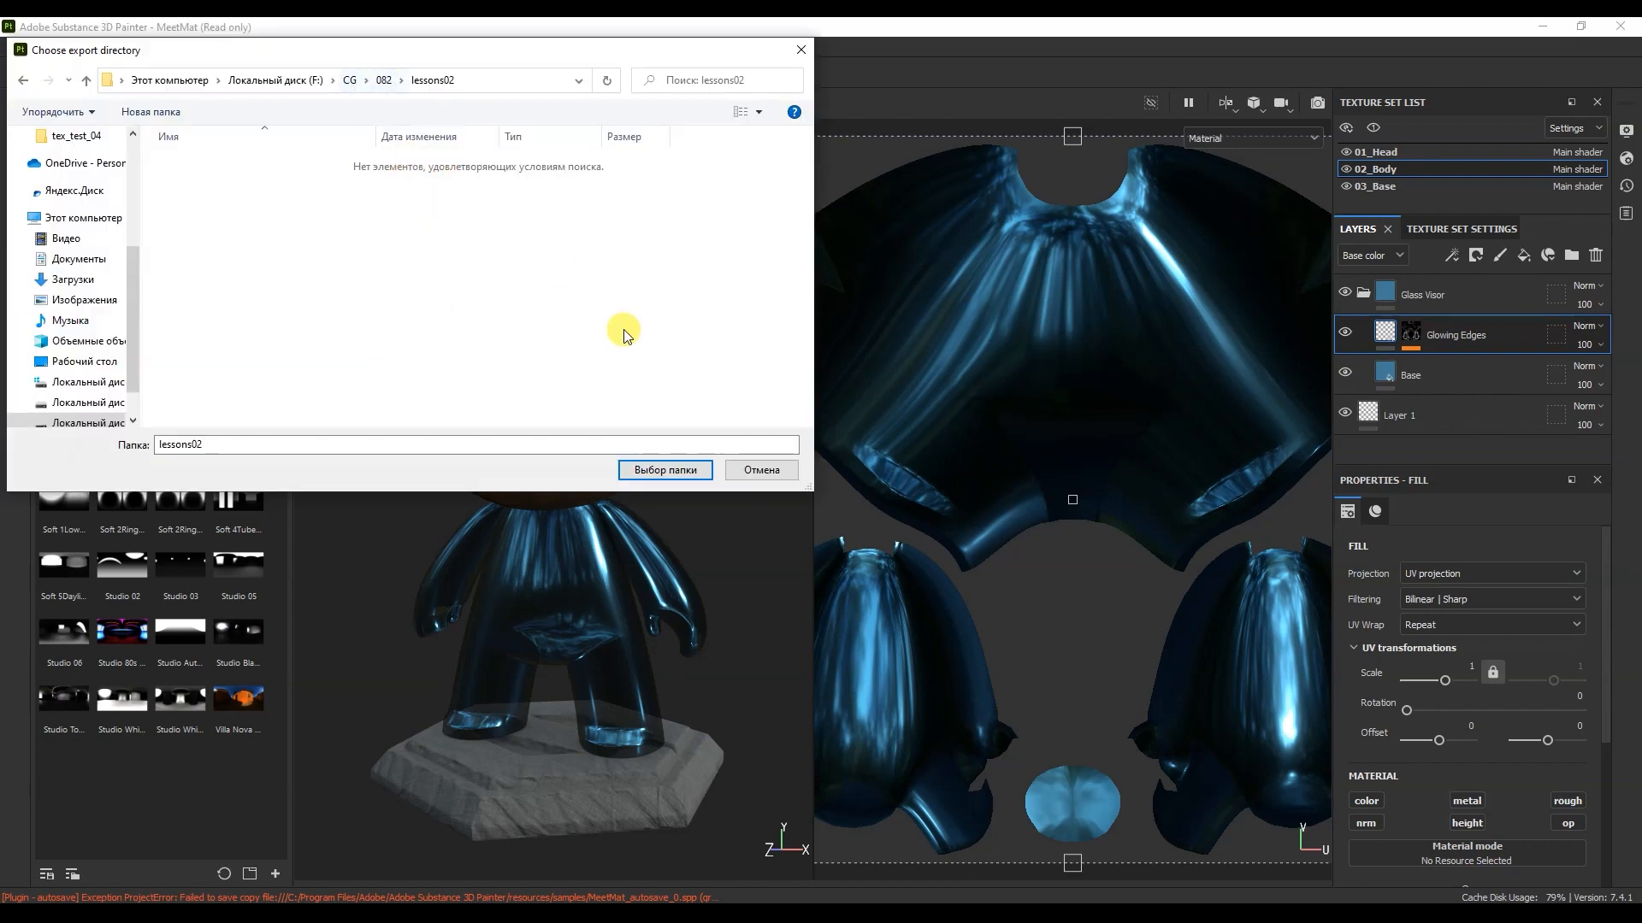
click(665, 469)
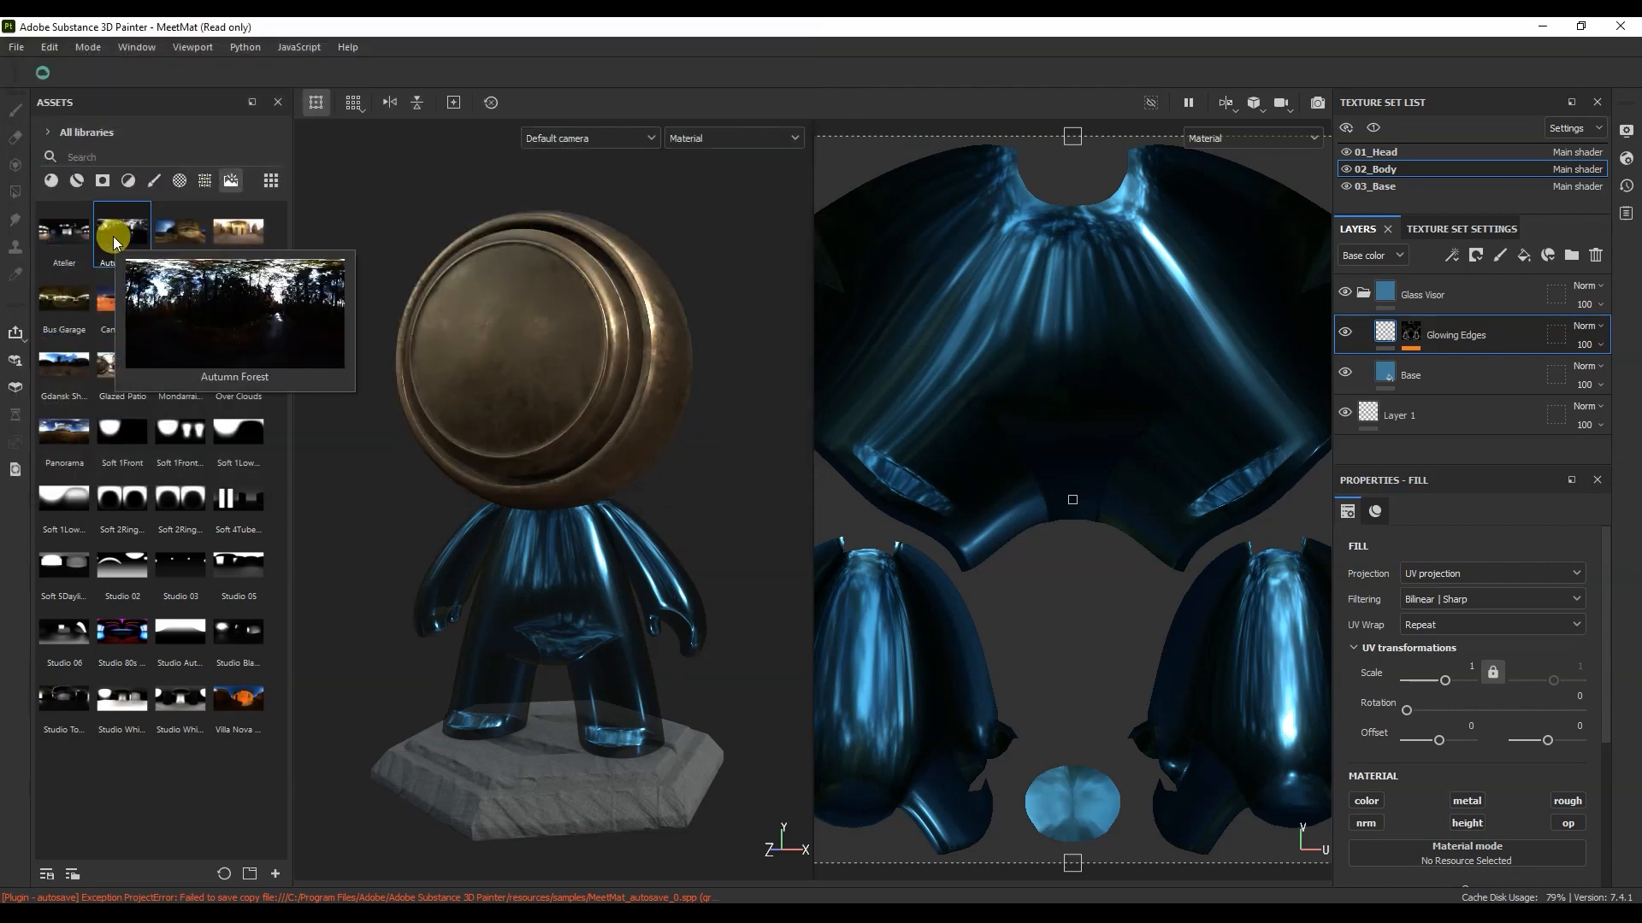
Step: Export the mesh without displacement/tessellation and with triangulation turned off
click(19, 50)
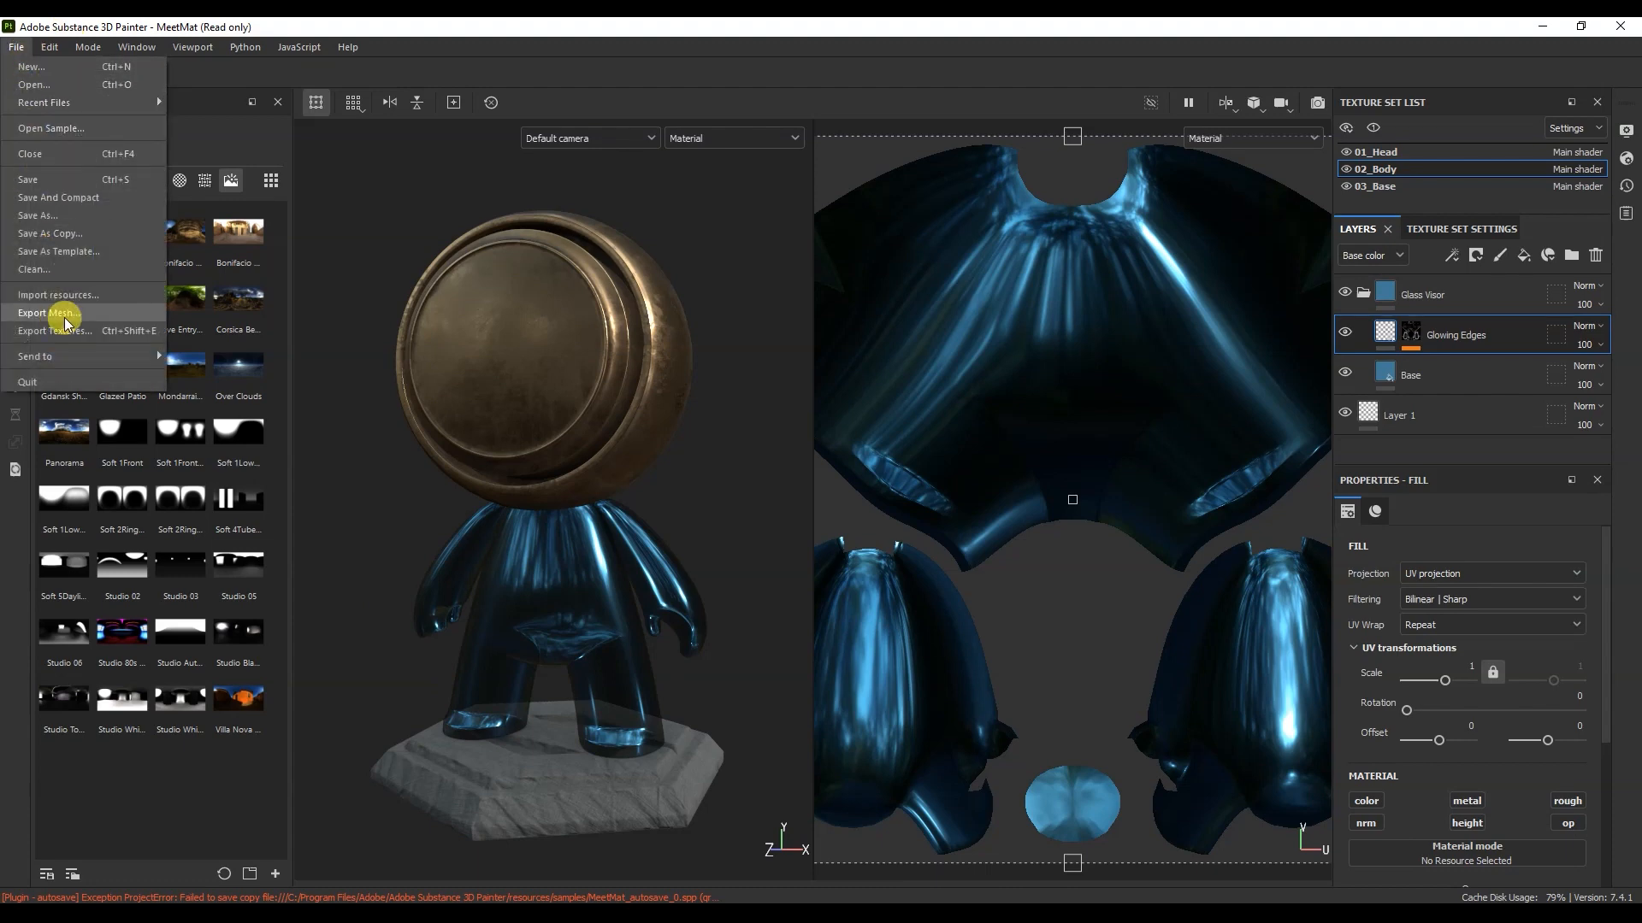
click(114, 318)
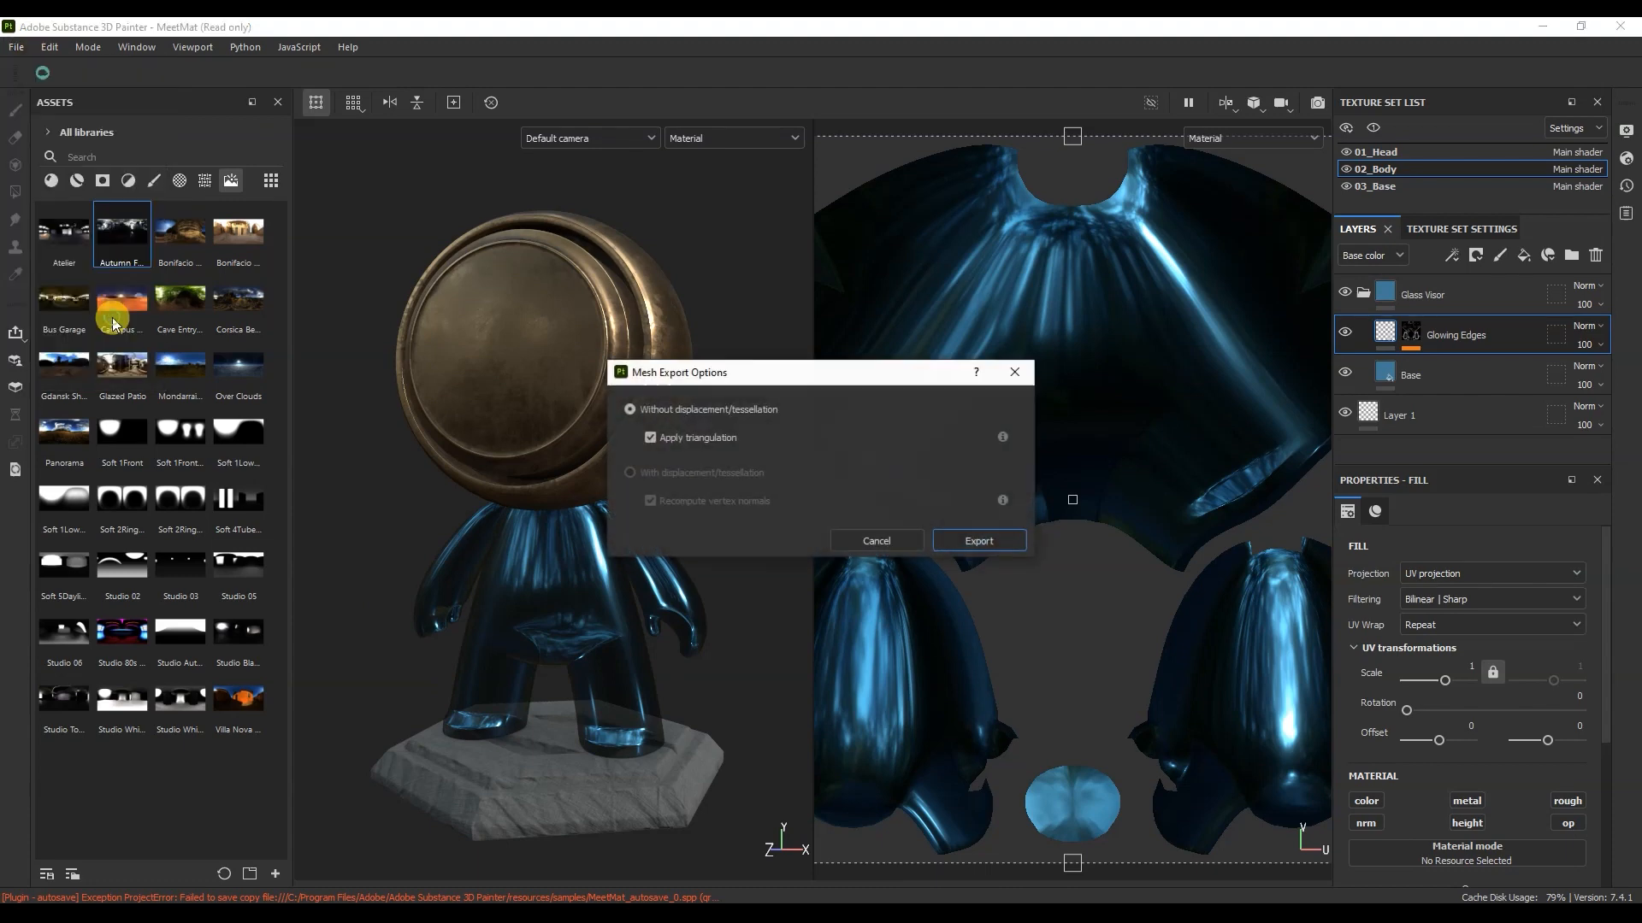
click(649, 437)
click(987, 537)
click(671, 470)
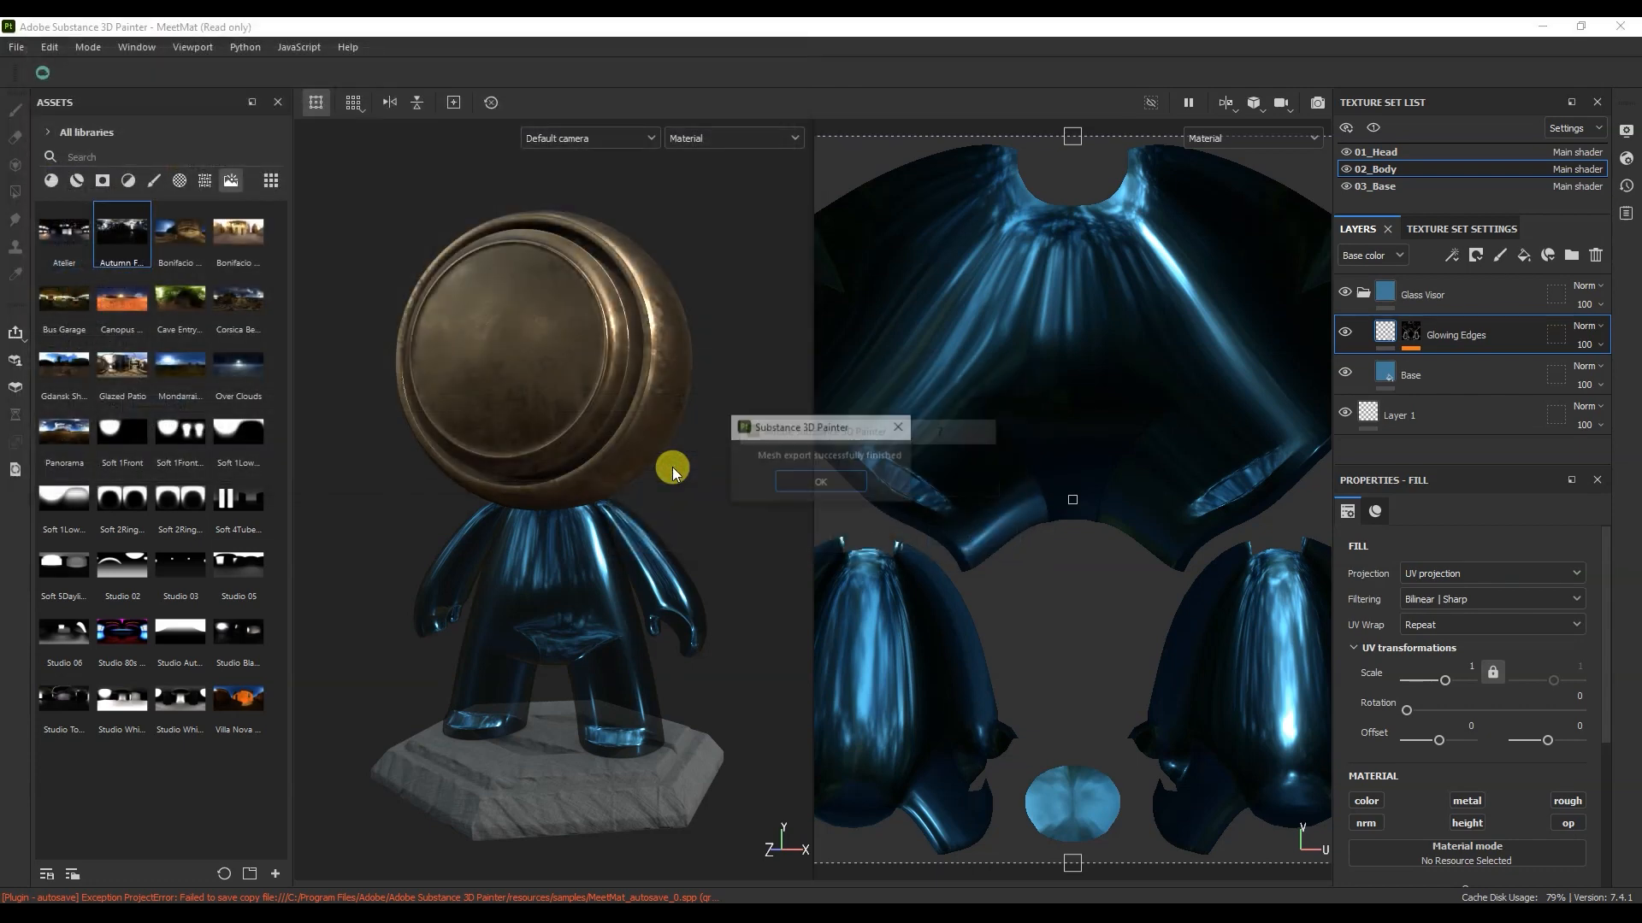
click(818, 485)
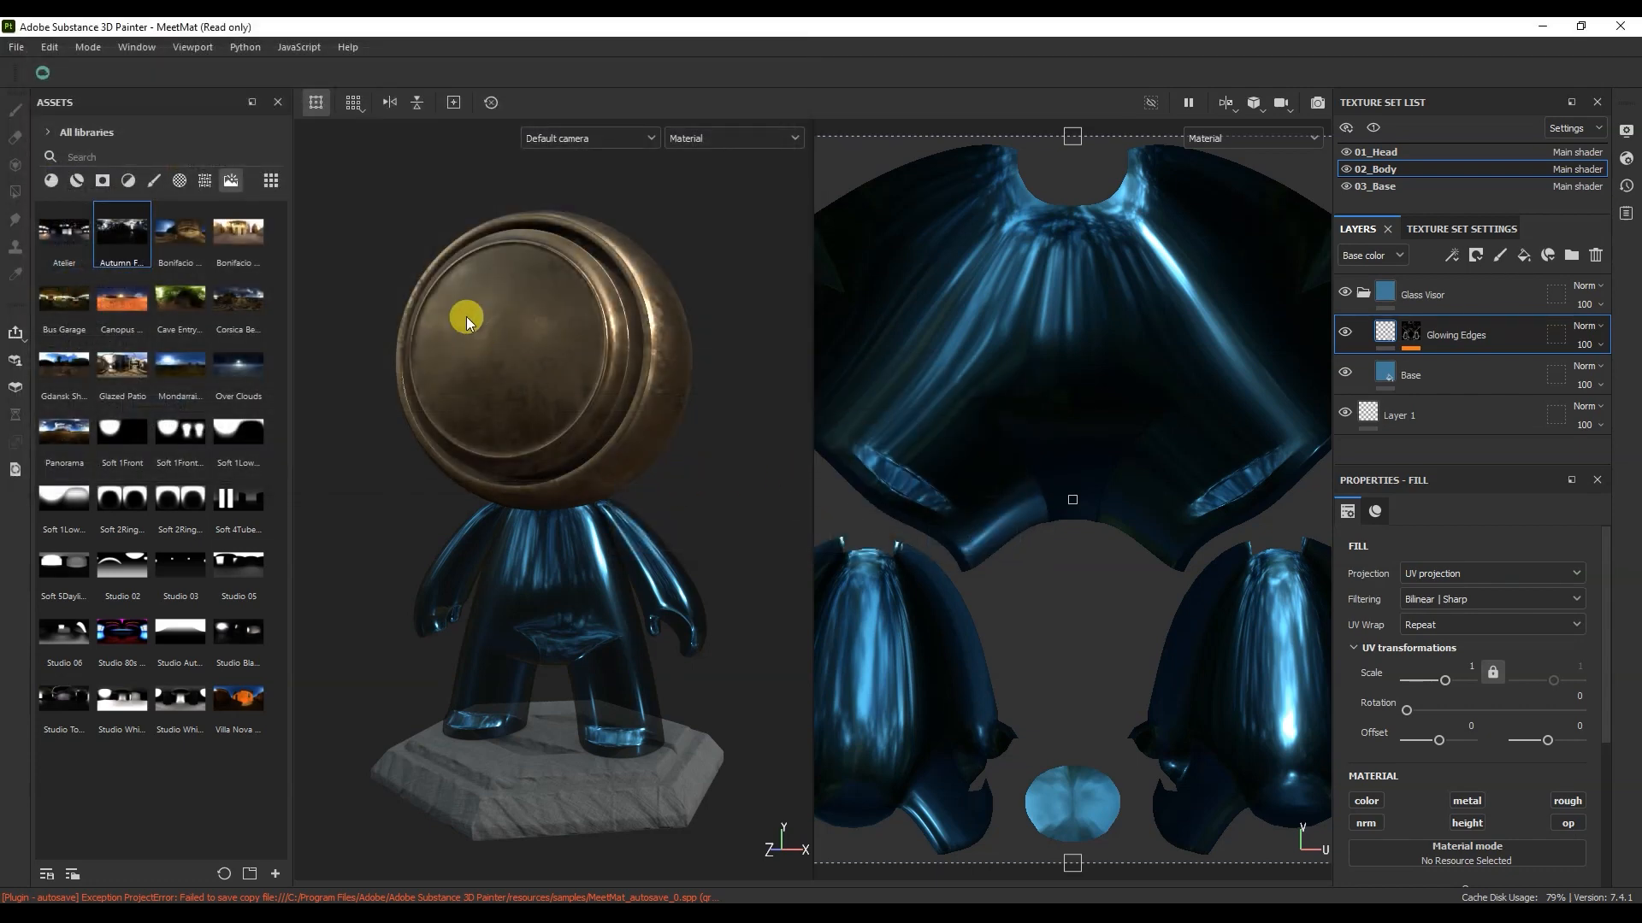
Step: Open the texture export settings and choose the PBR Metallic Roughness output template
click(16, 49)
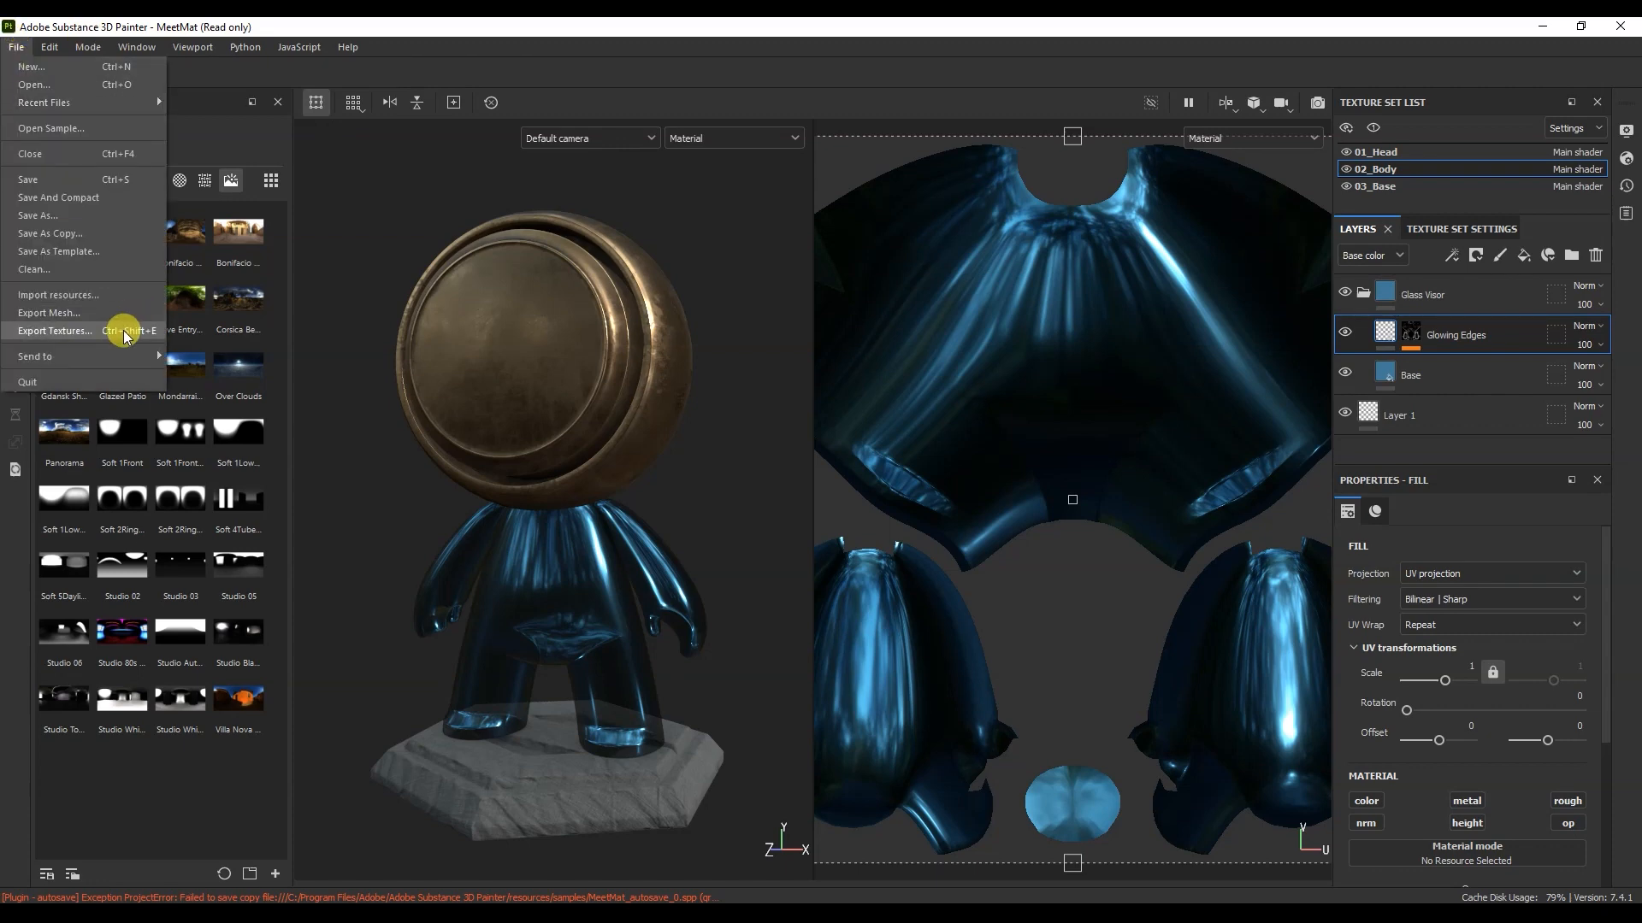
click(101, 331)
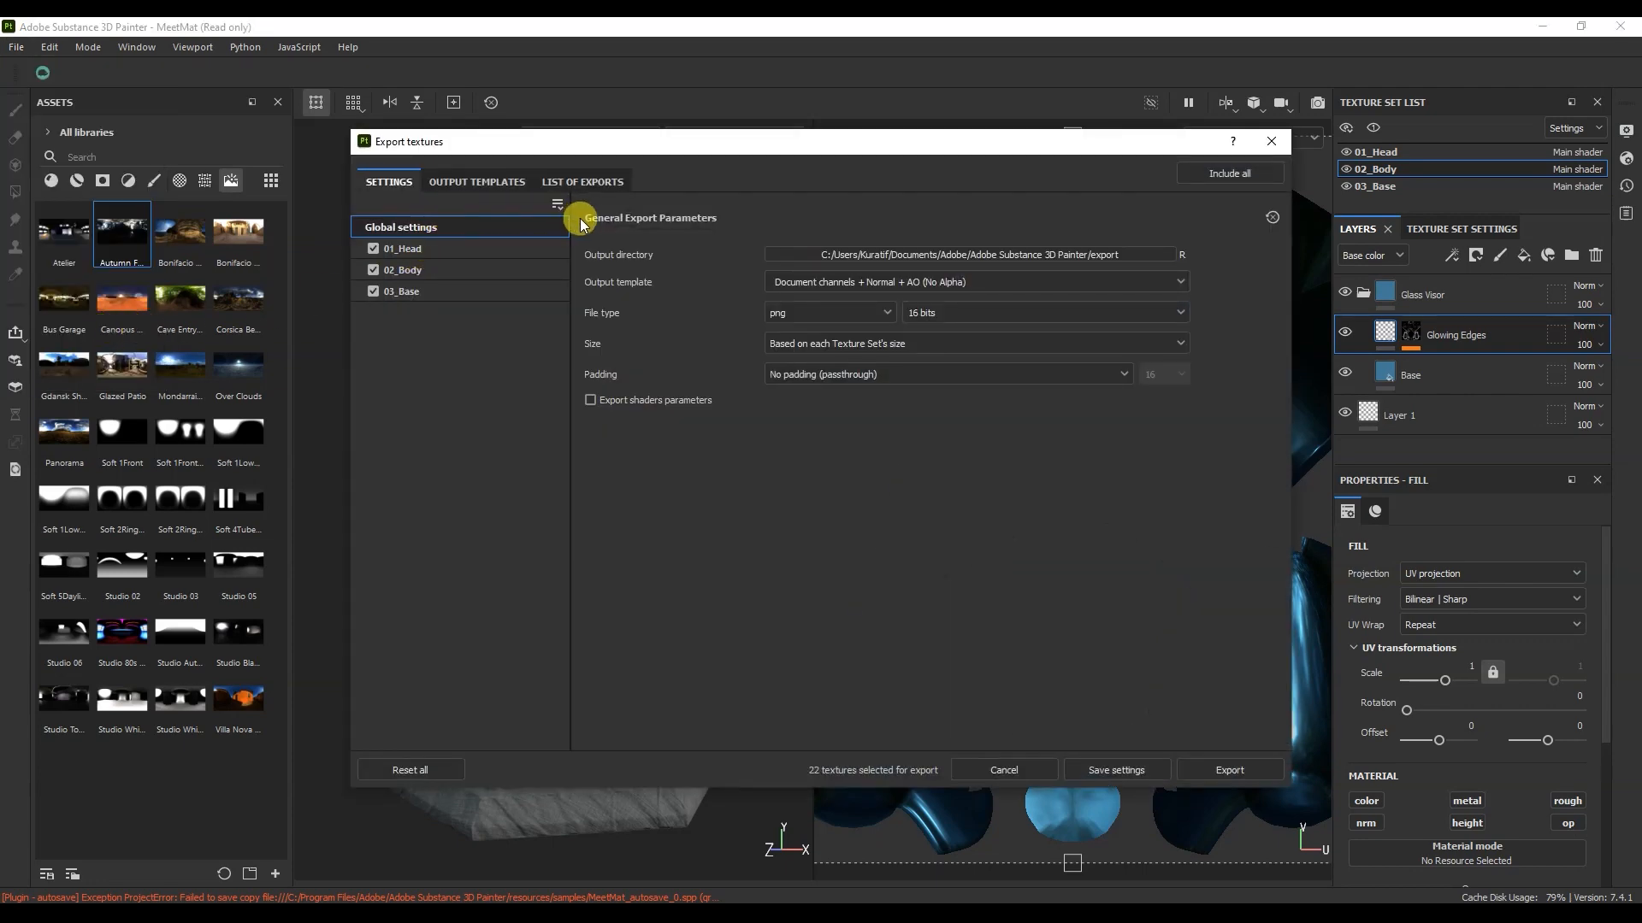
click(814, 281)
scroll(905, 412, down, 6)
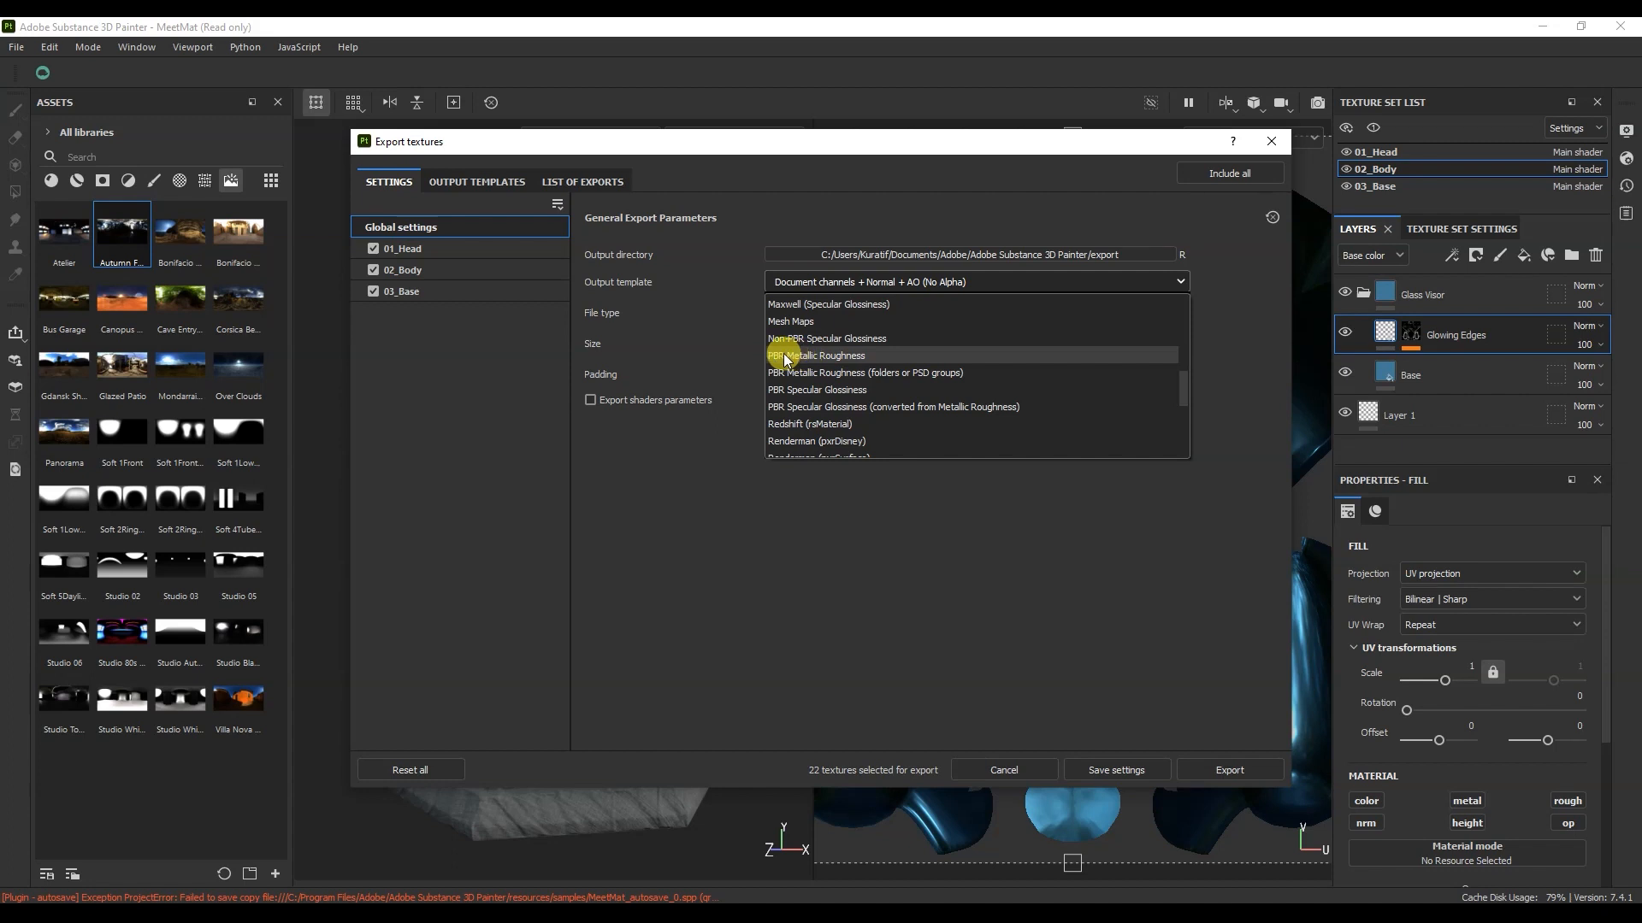
click(880, 355)
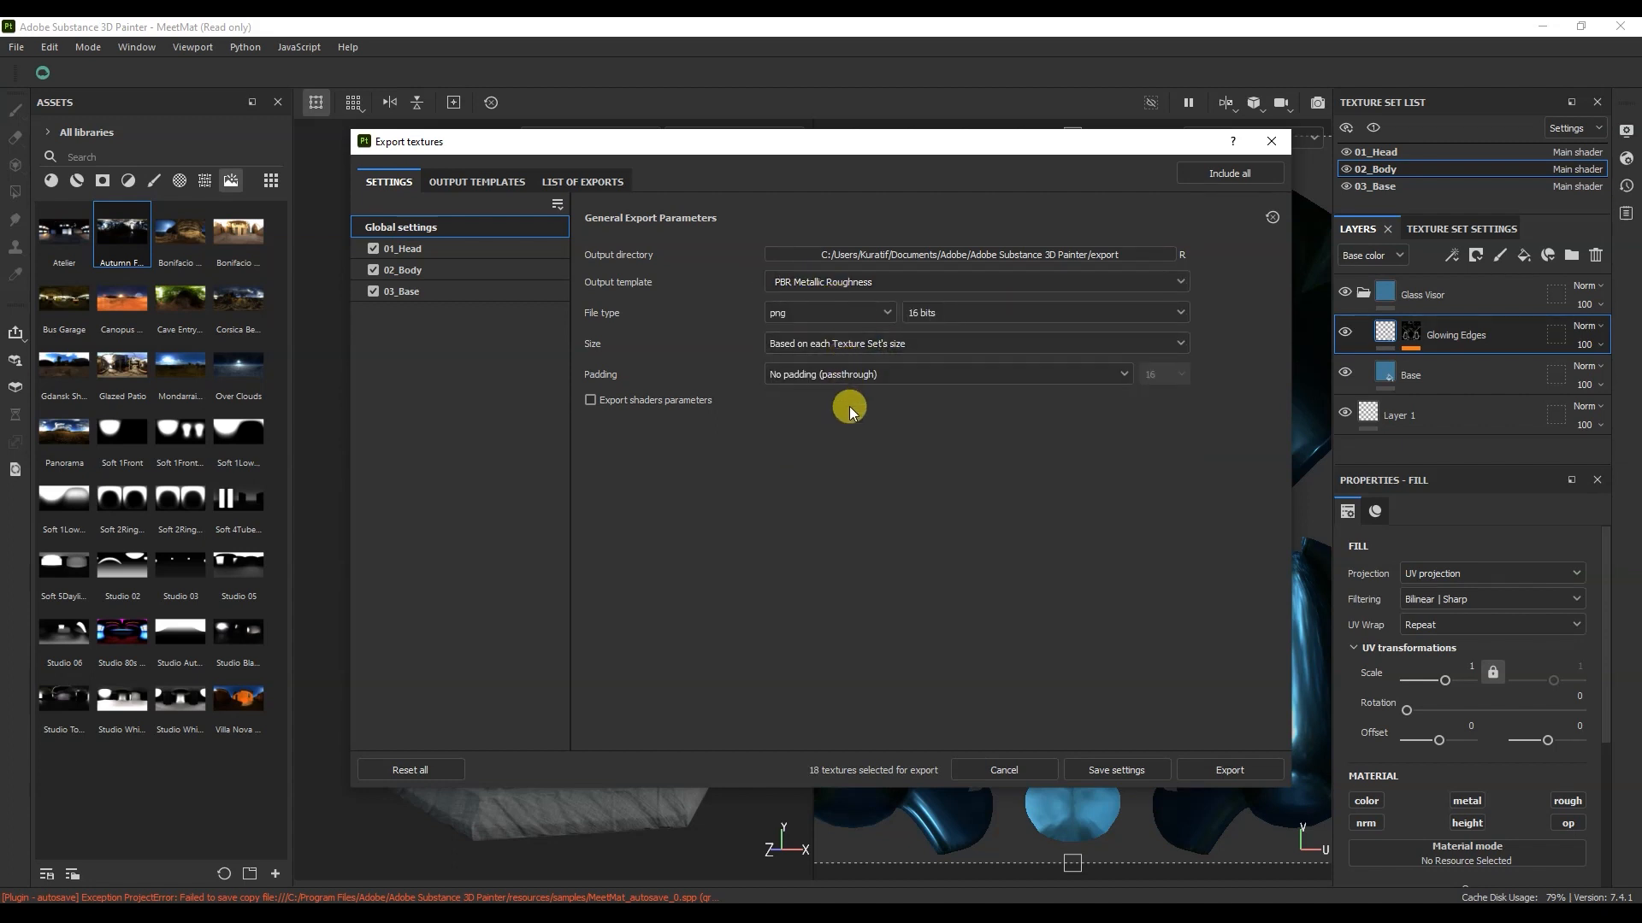
Step: Set the export padding to Dilation + diffusion and the output directory to F:/CG/082/lessons02/tex
click(956, 371)
click(914, 464)
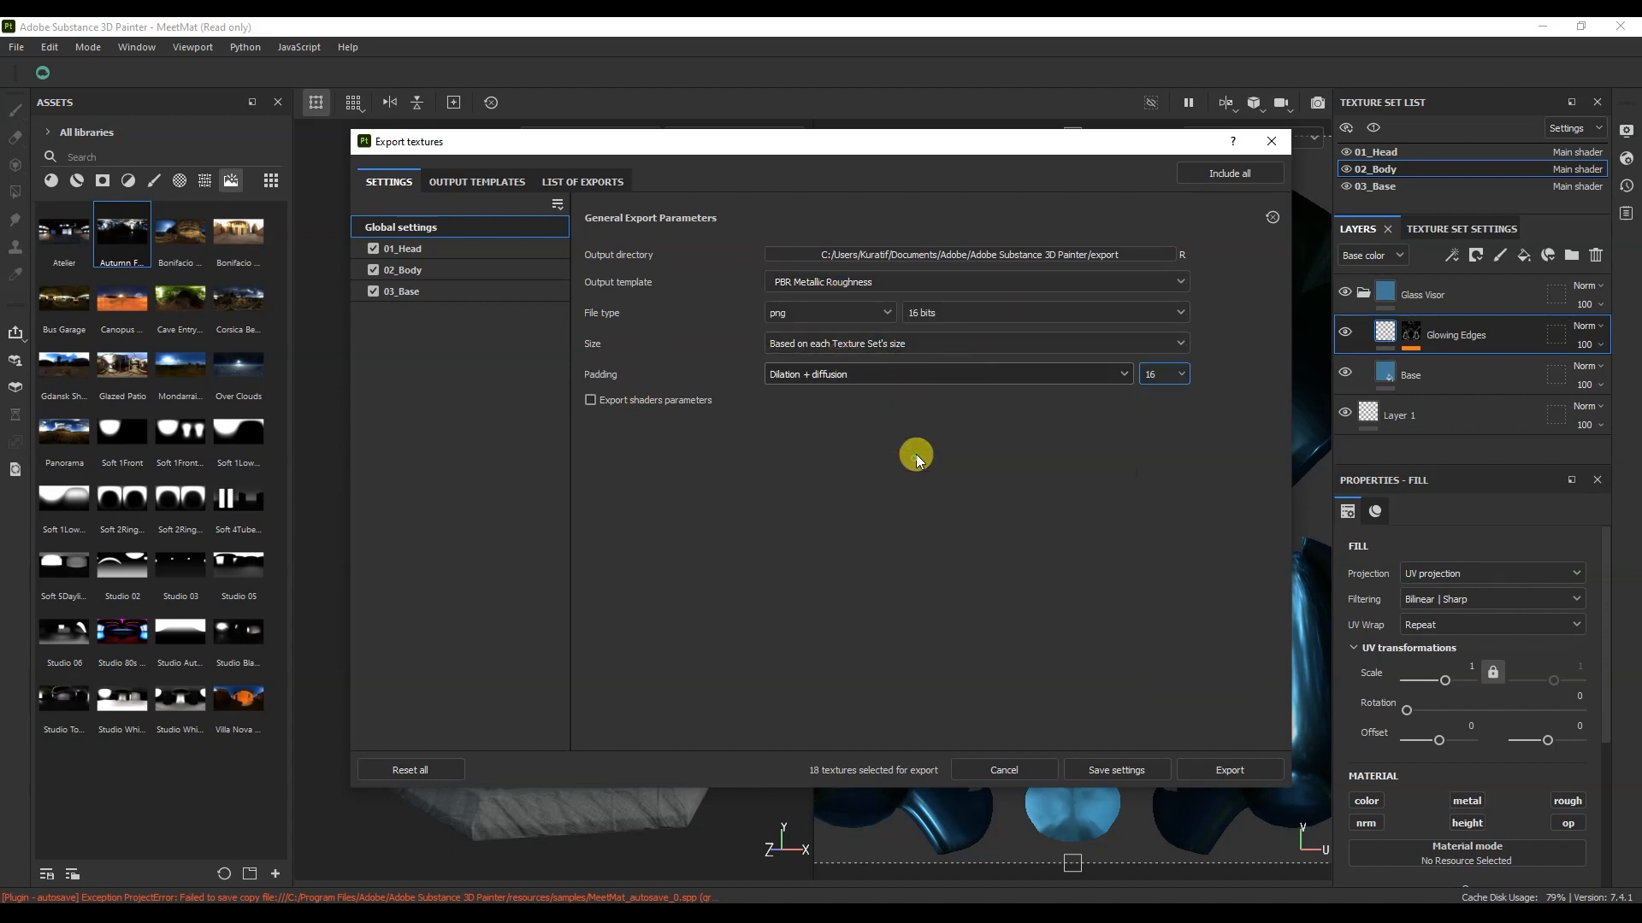
click(945, 254)
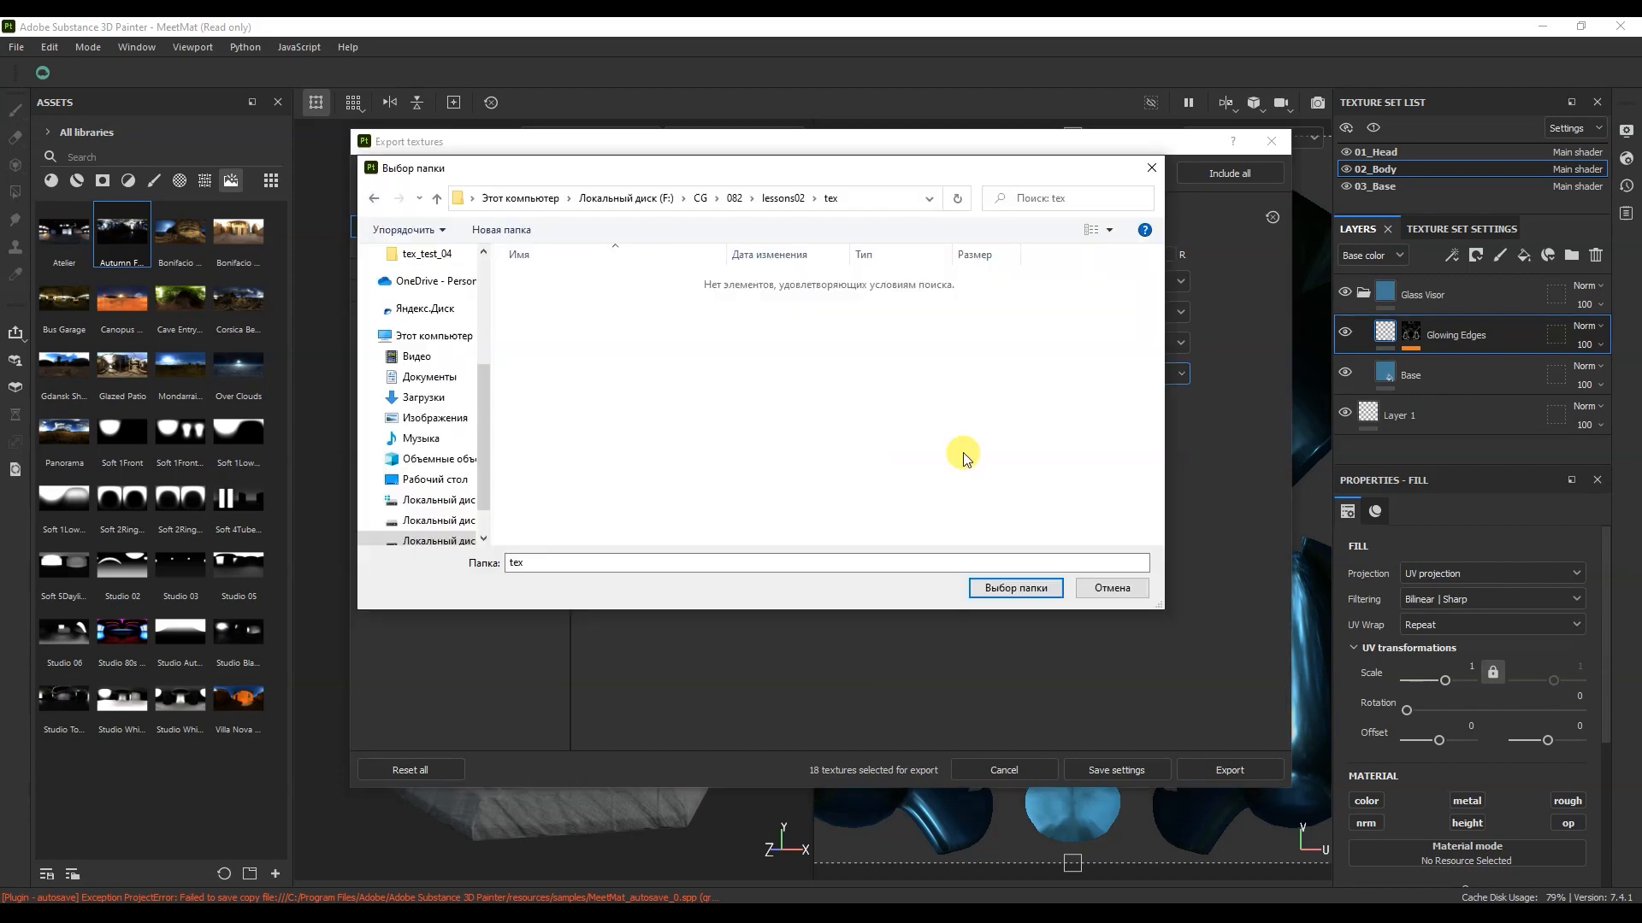
click(1035, 584)
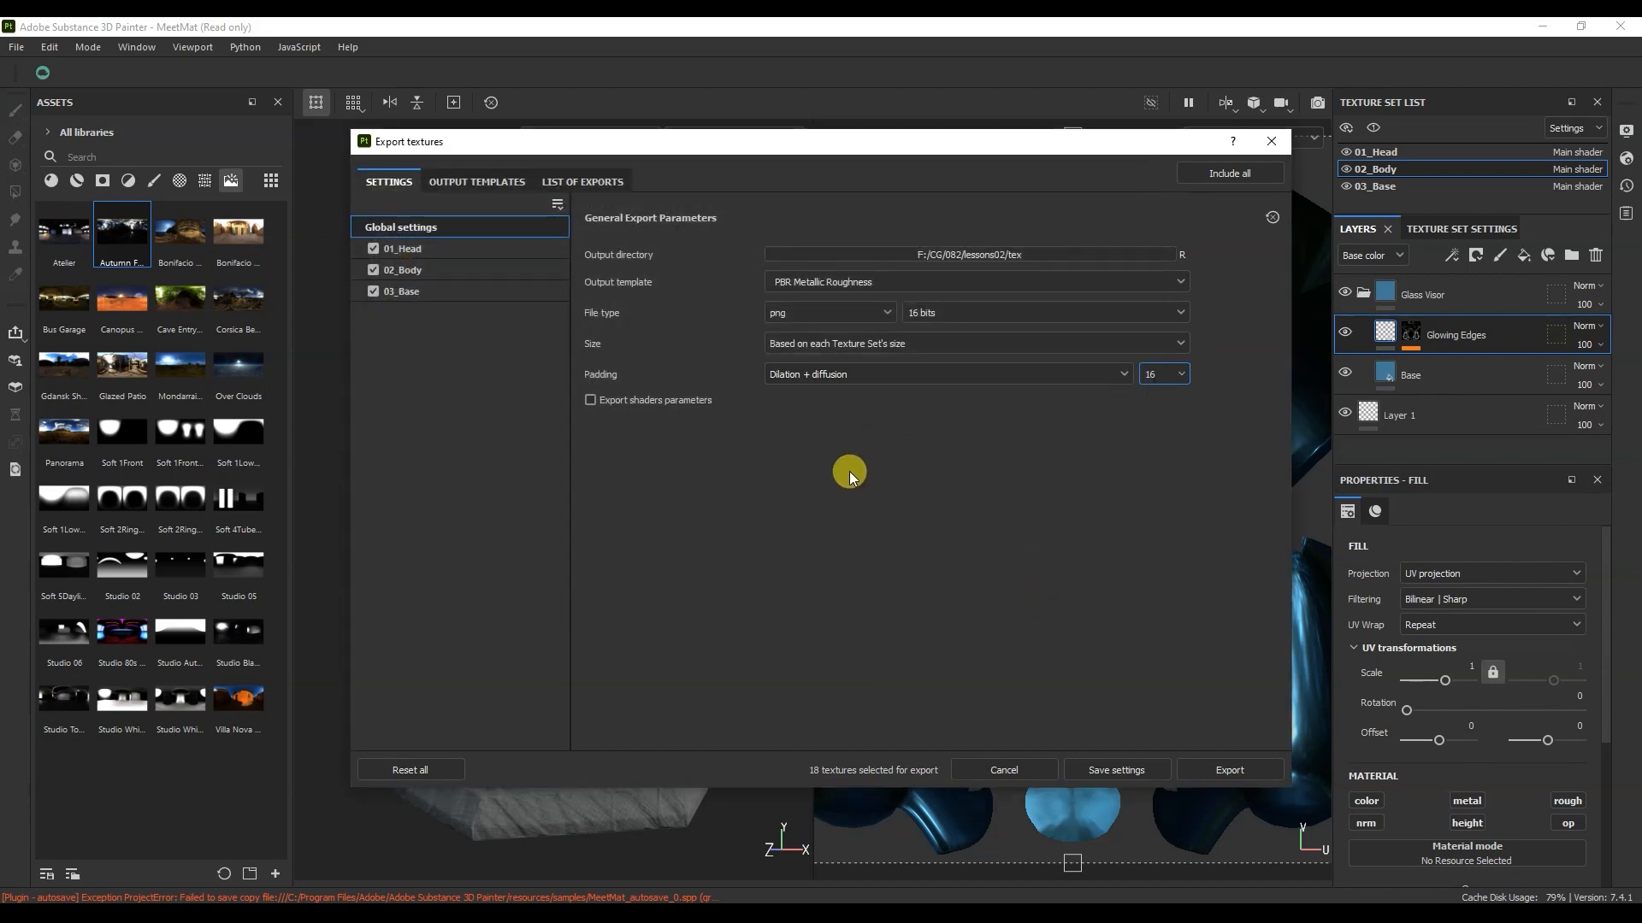
Step: Review the output maps of the PBR Metallic Roughness template, and export the textures
click(479, 183)
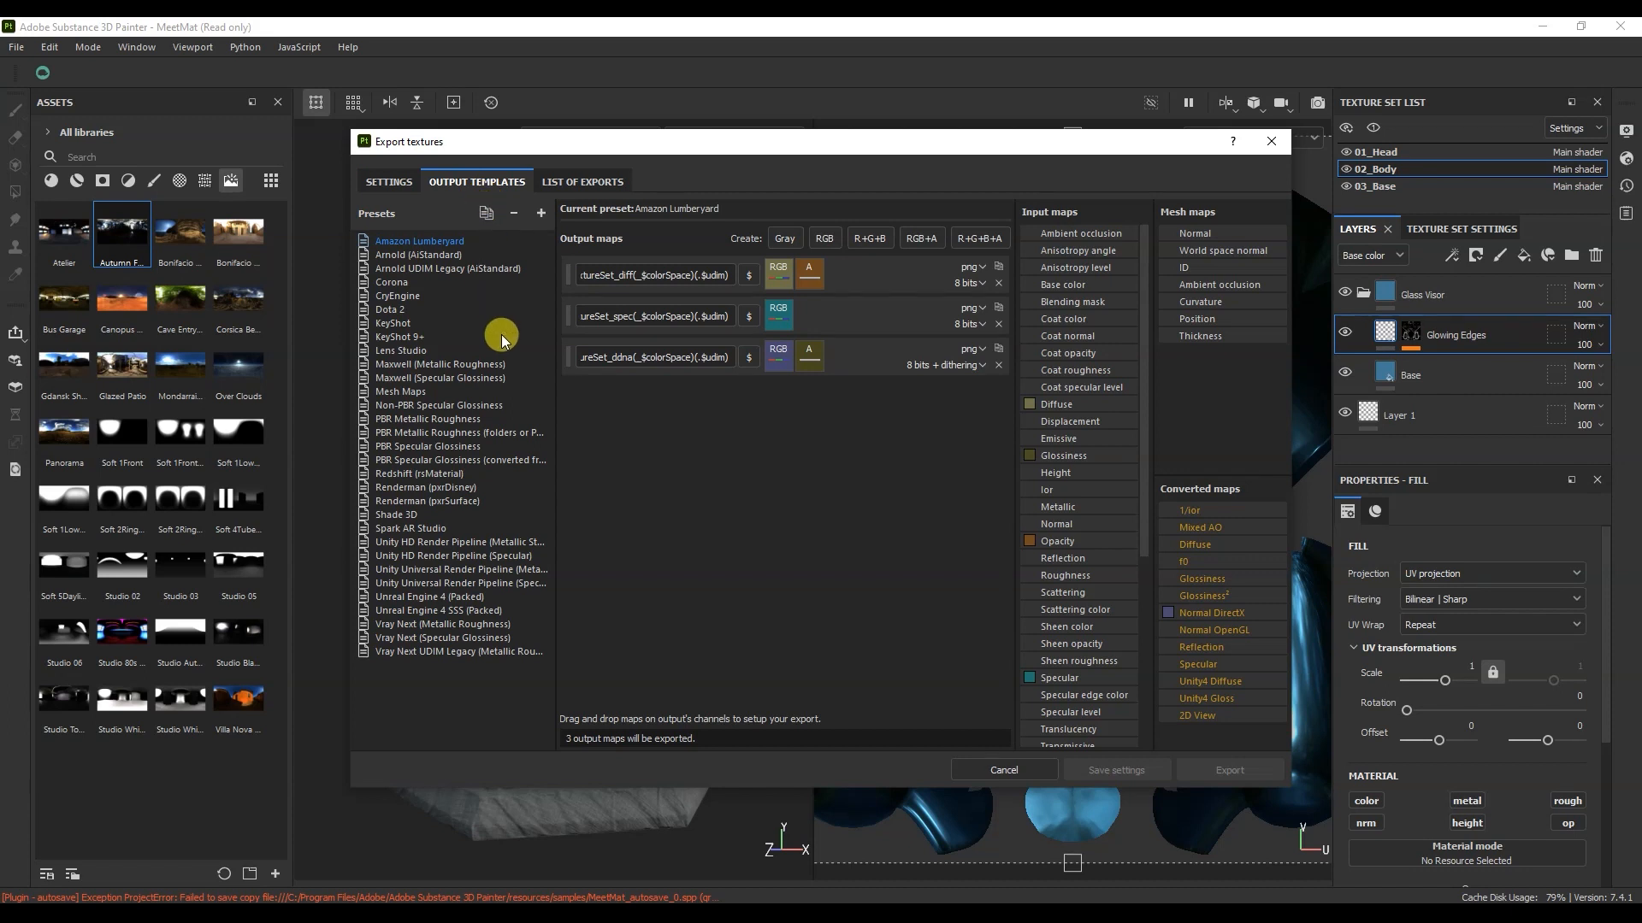
click(452, 419)
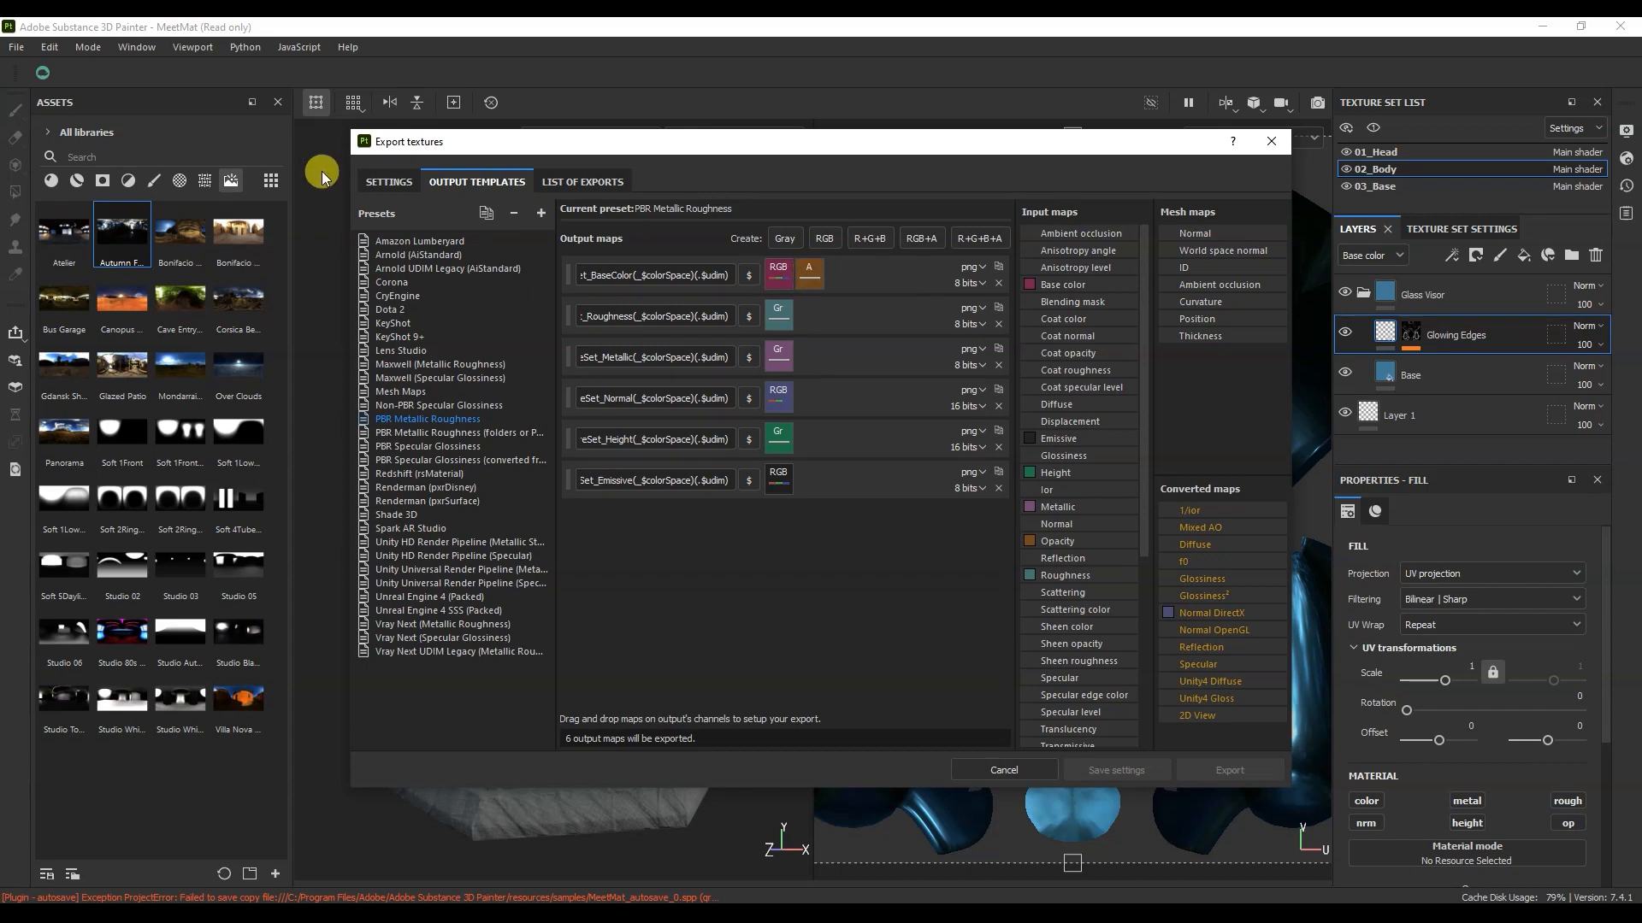
click(389, 183)
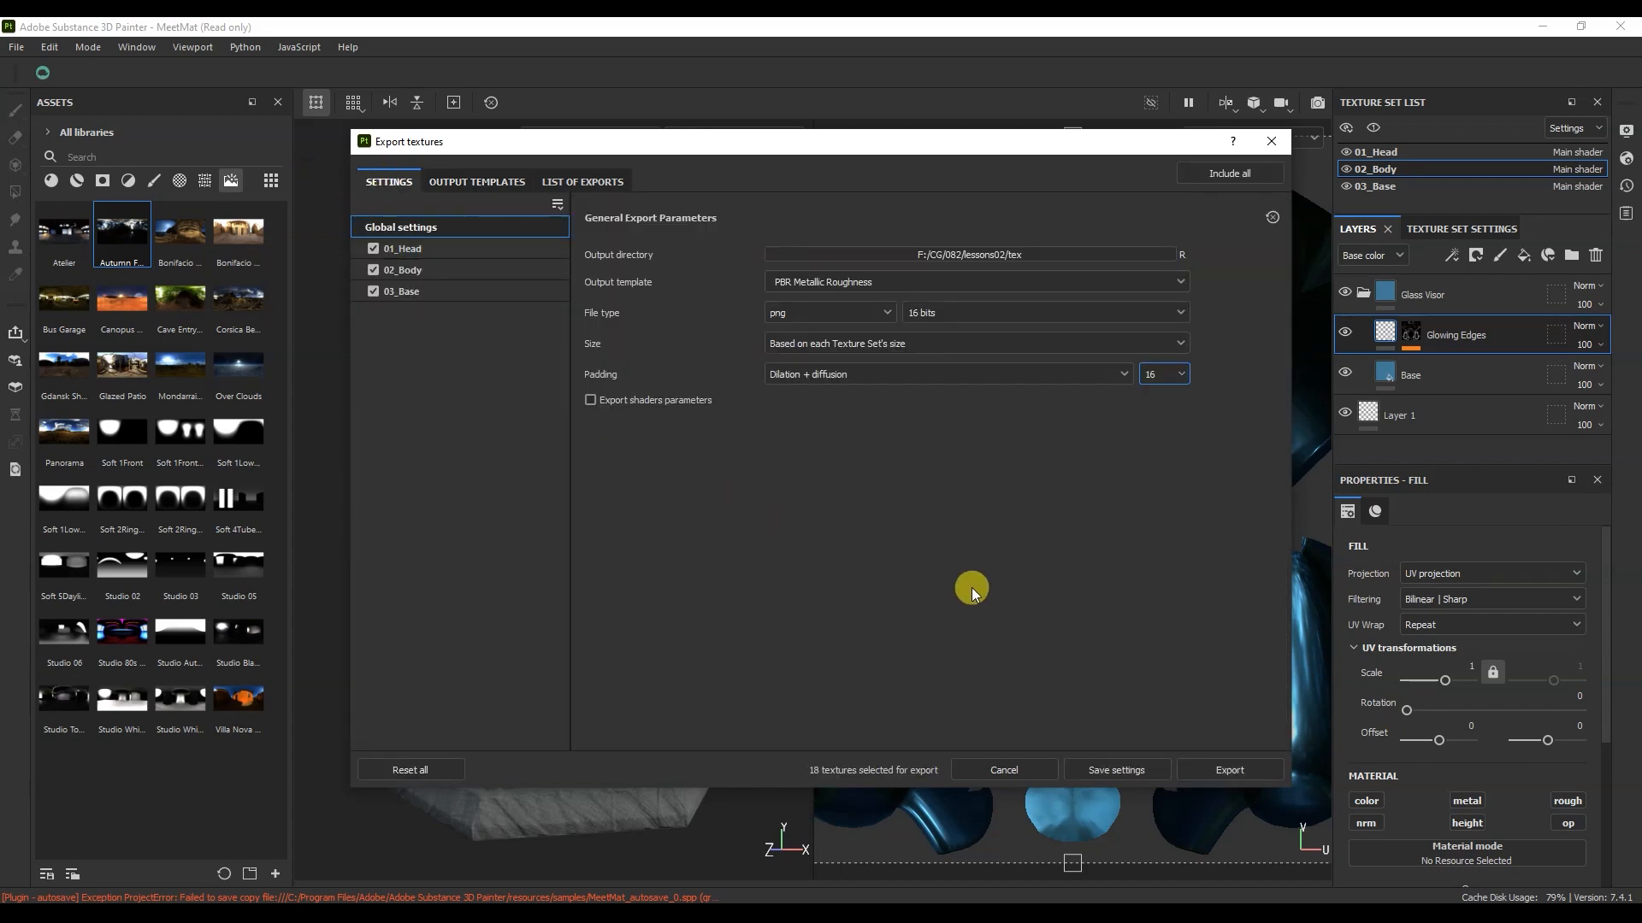
click(1237, 770)
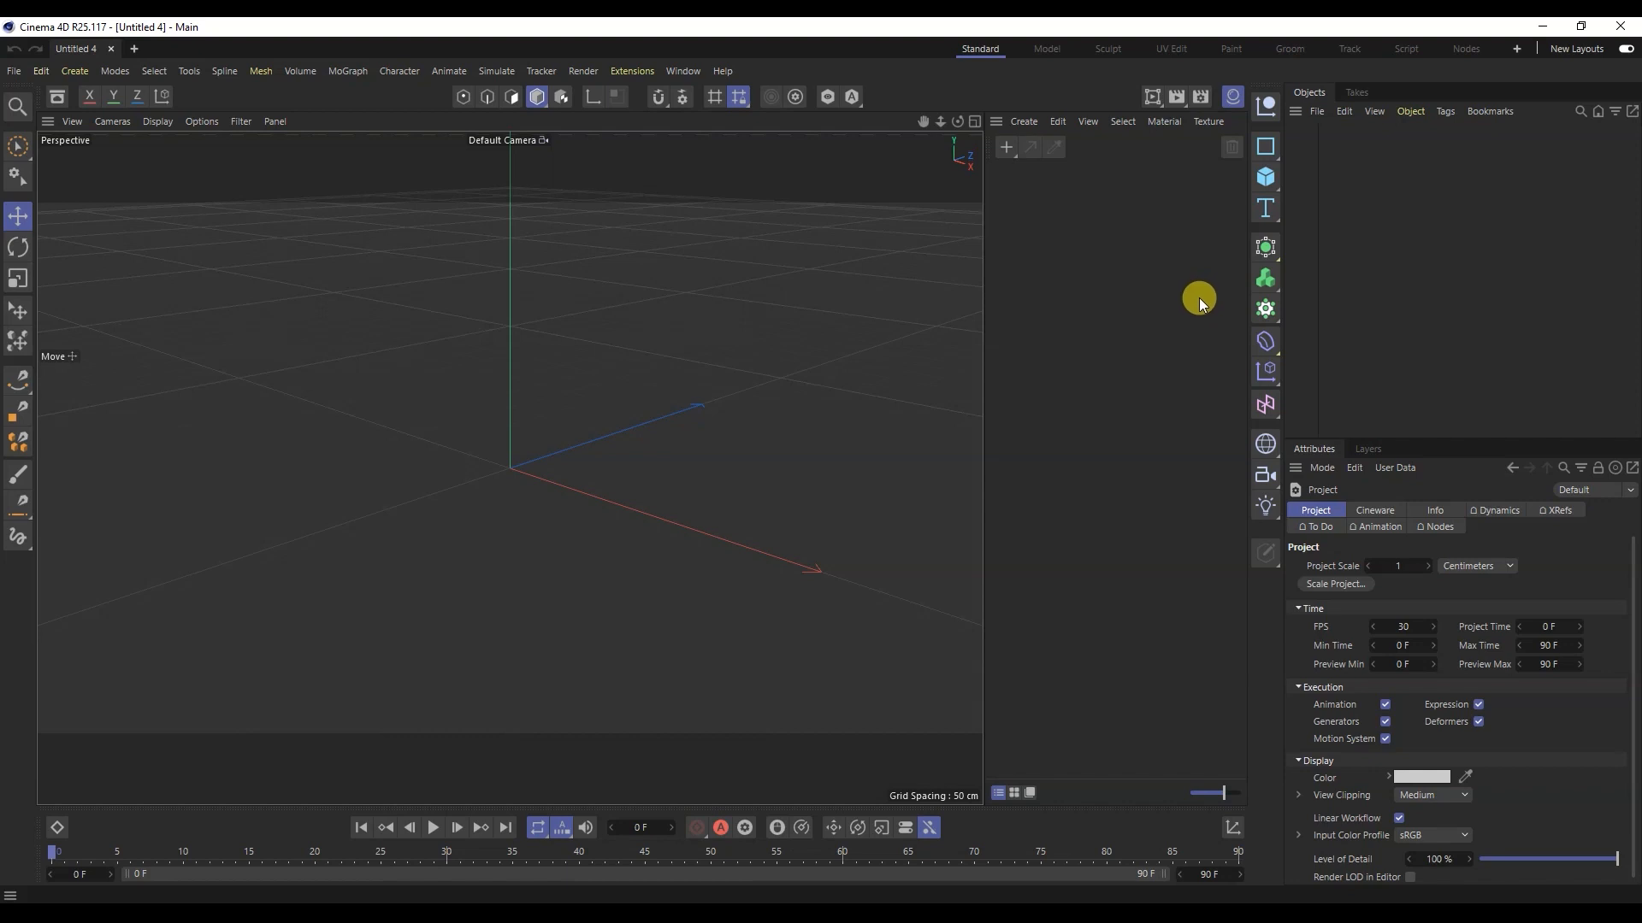
Step: Switch to Cinema 4D and add a Sky object to the empty scene, keeping the Material Manager displayed
click(1266, 446)
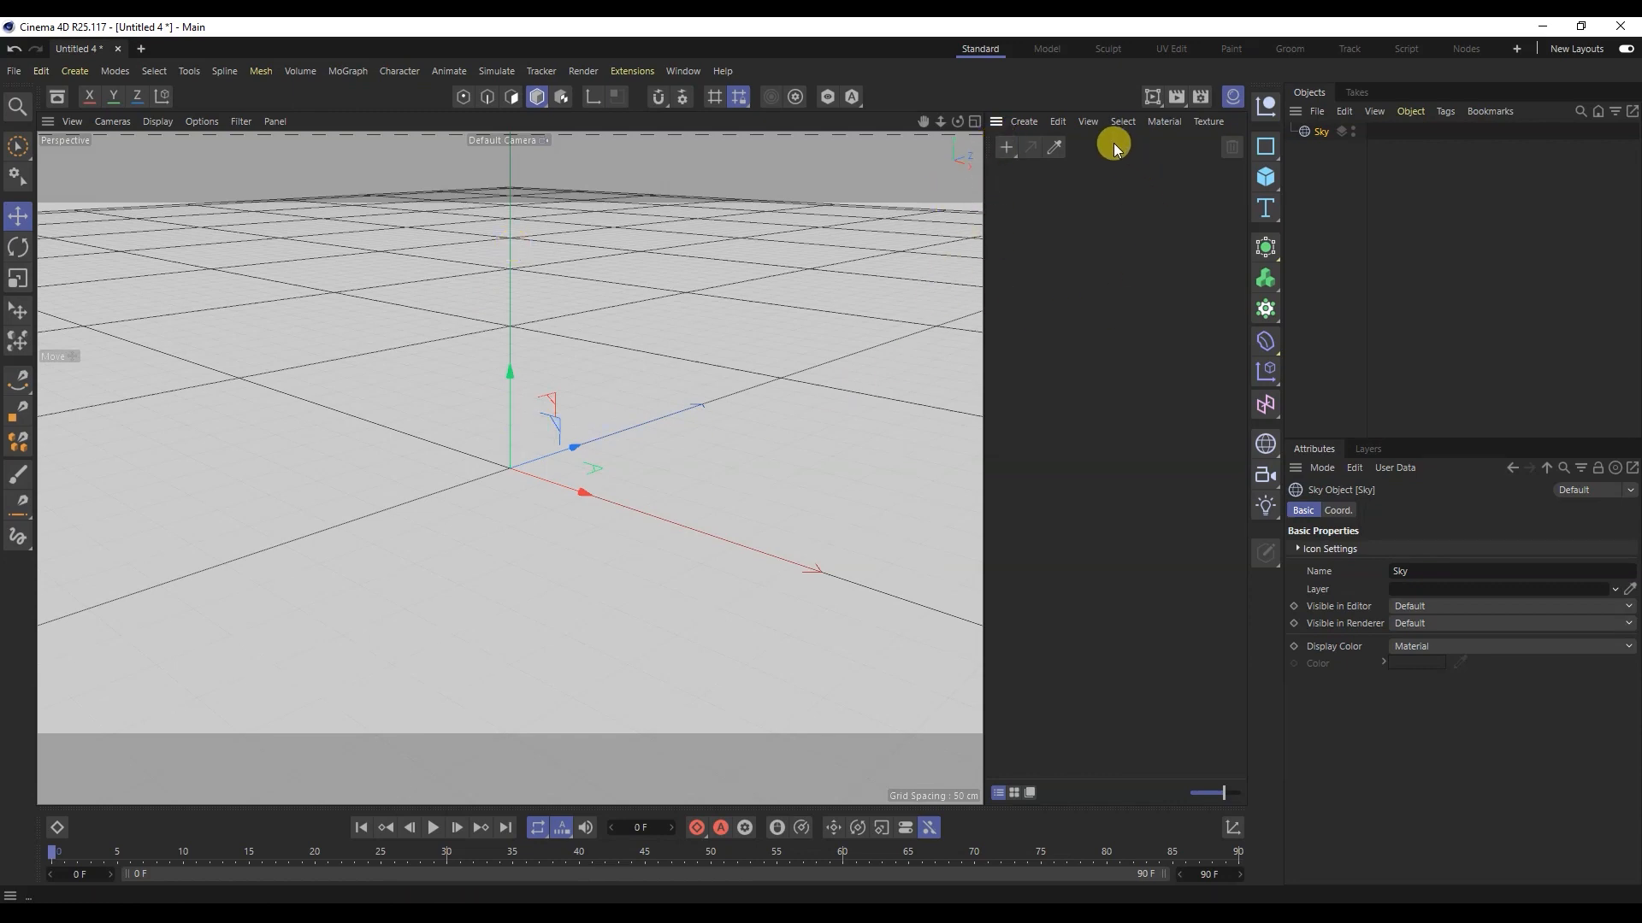
click(1232, 96)
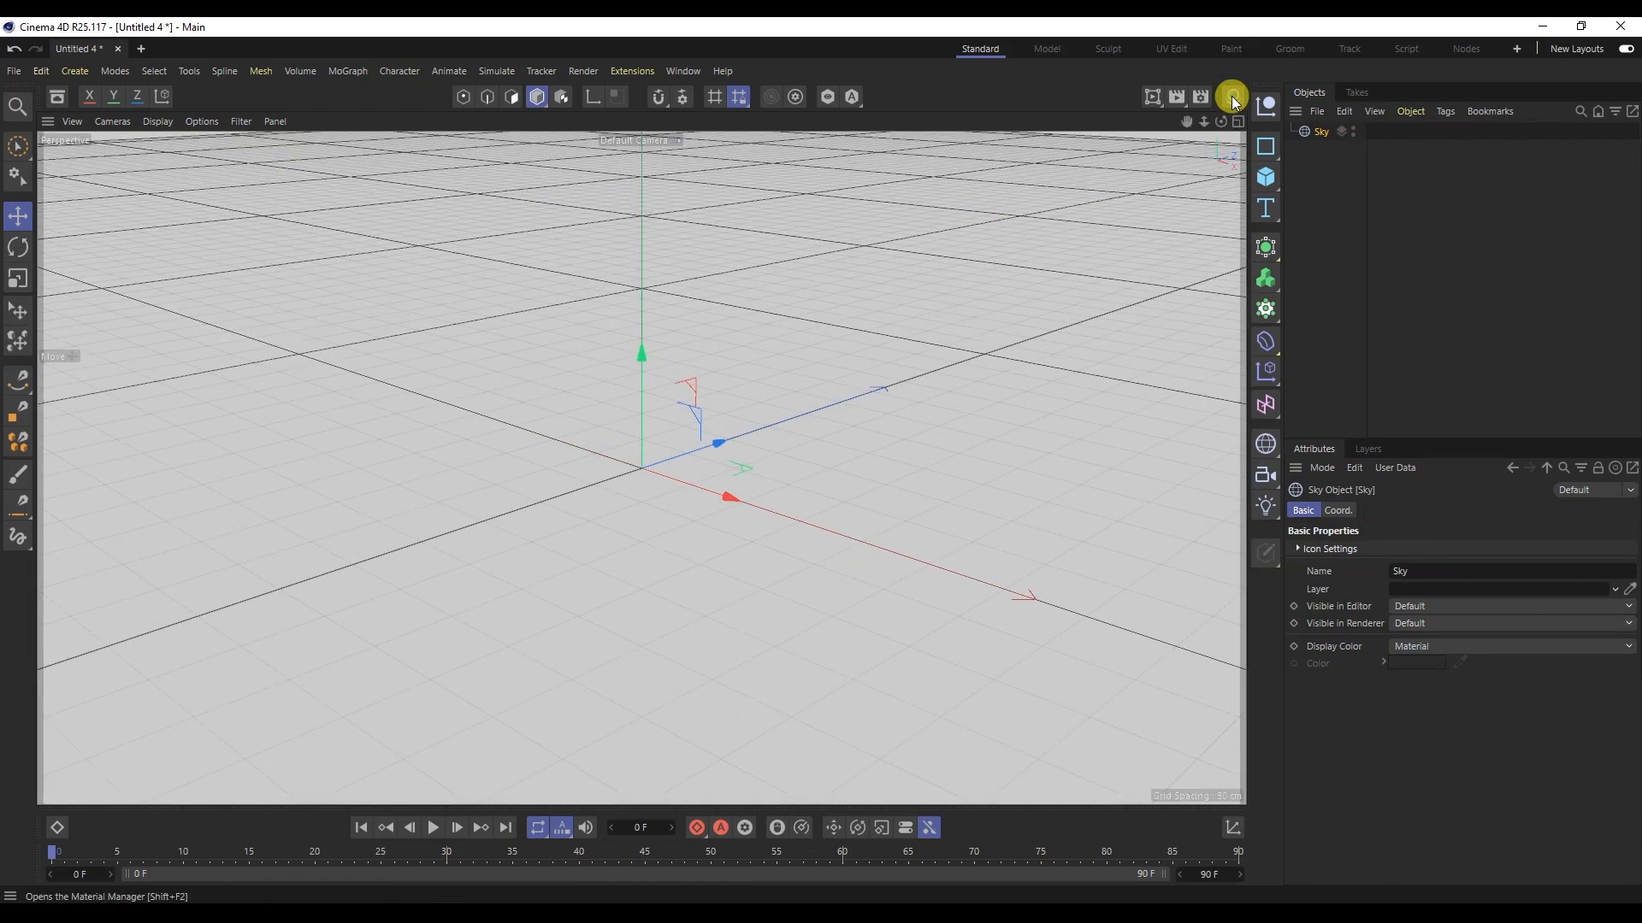
click(1233, 96)
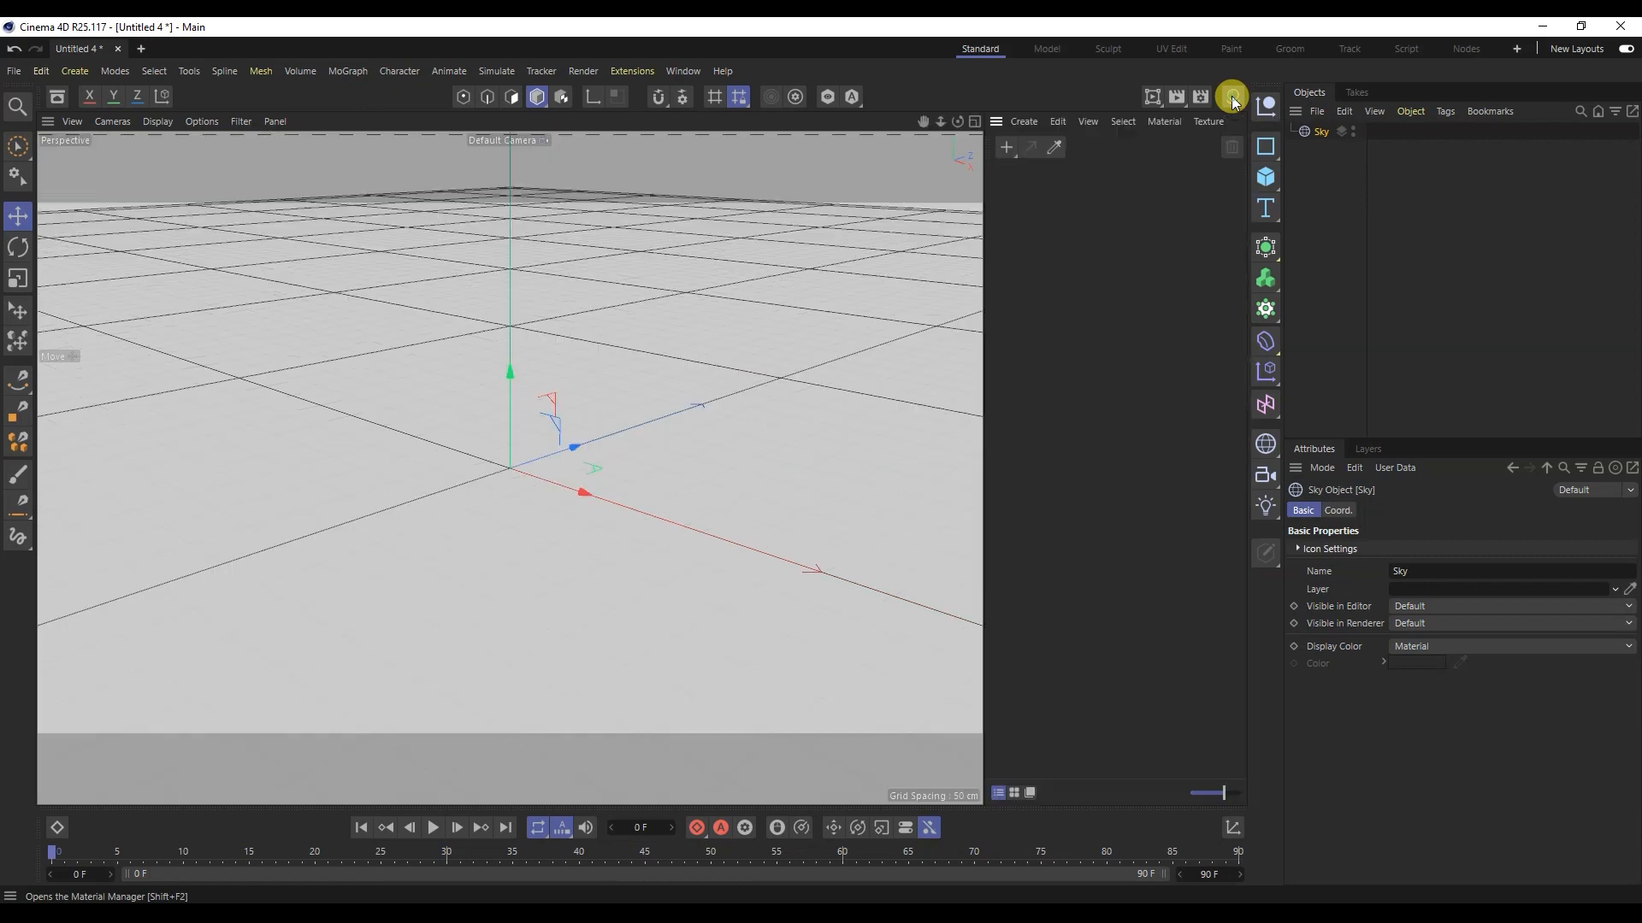
Step: Create a new PBR material and name it PBR HDR
click(1004, 147)
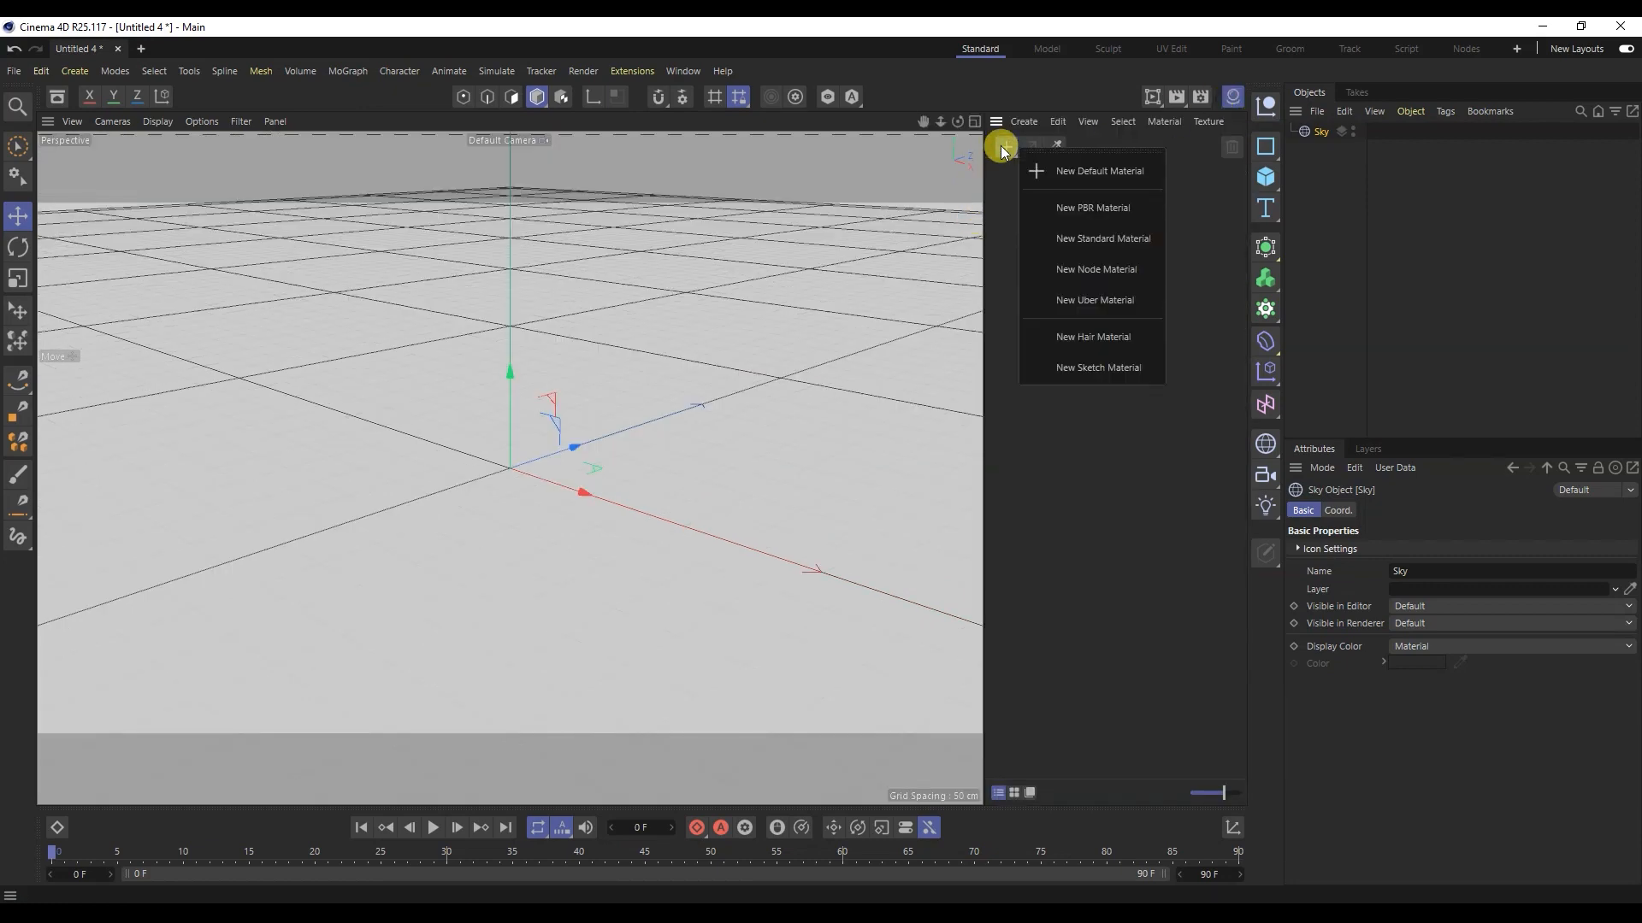
click(1074, 216)
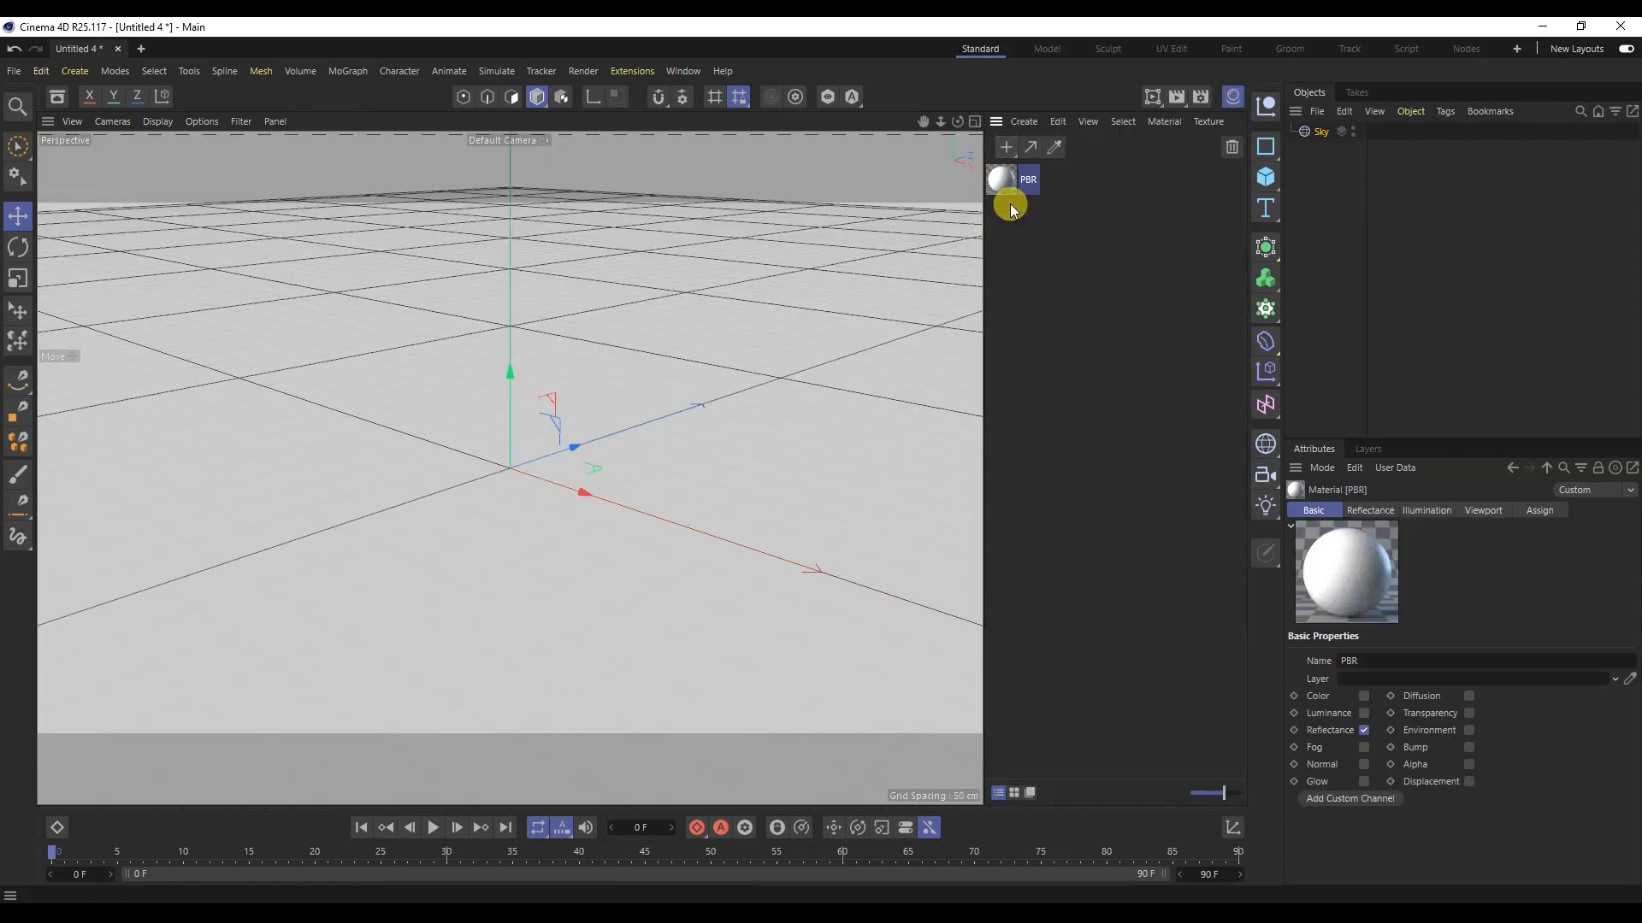
double_click(1031, 181)
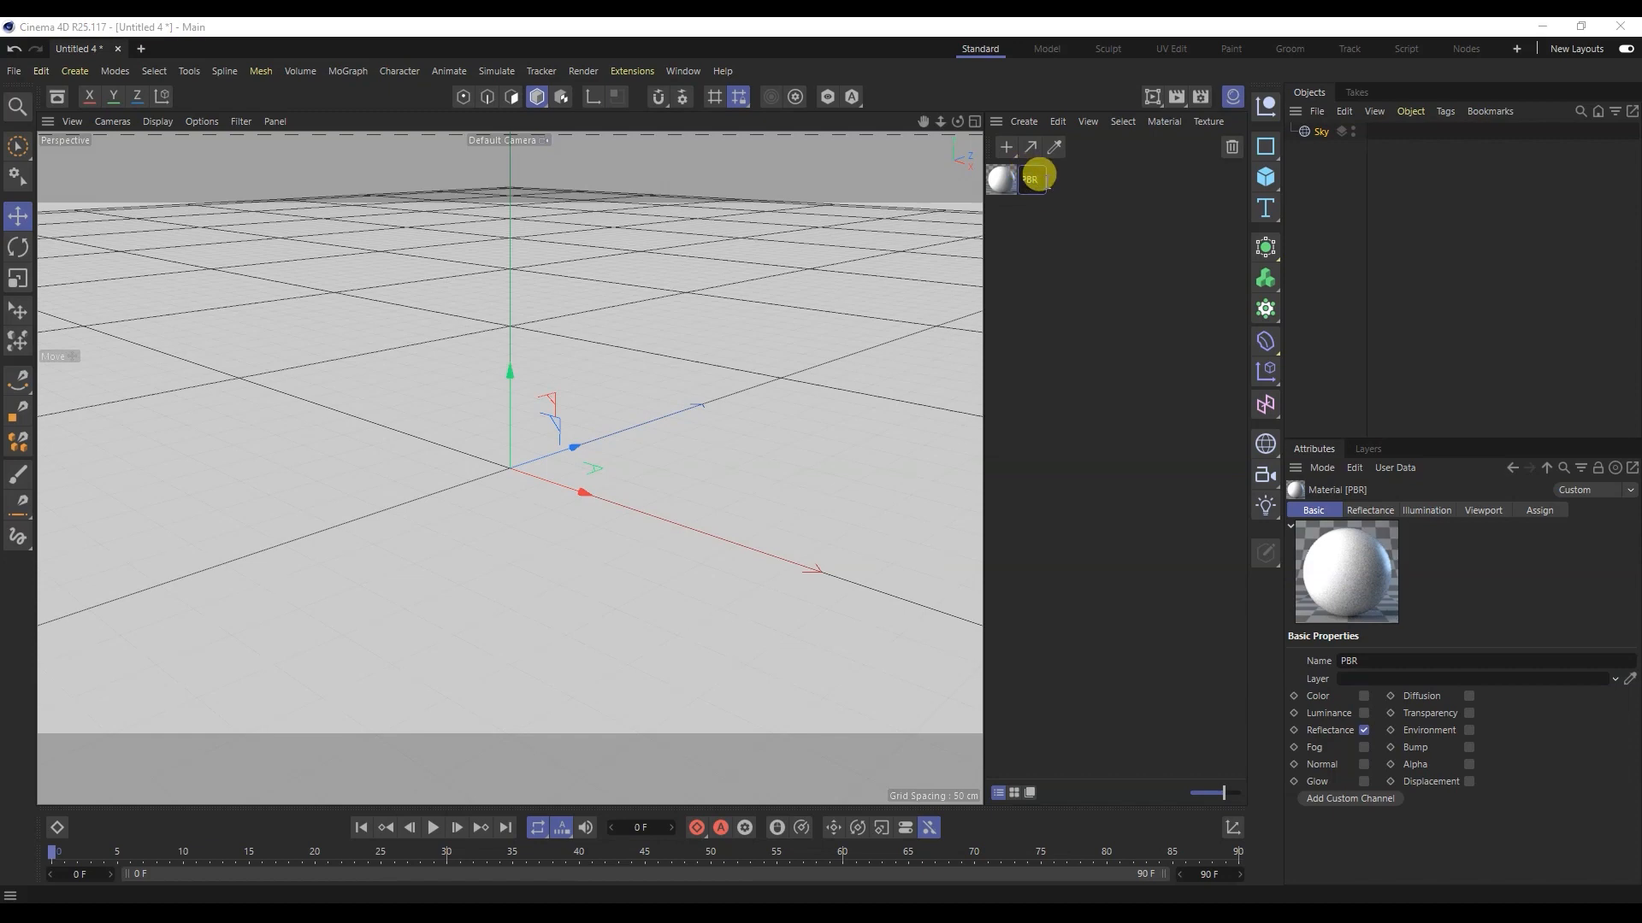
text(HDR)
key(Return)
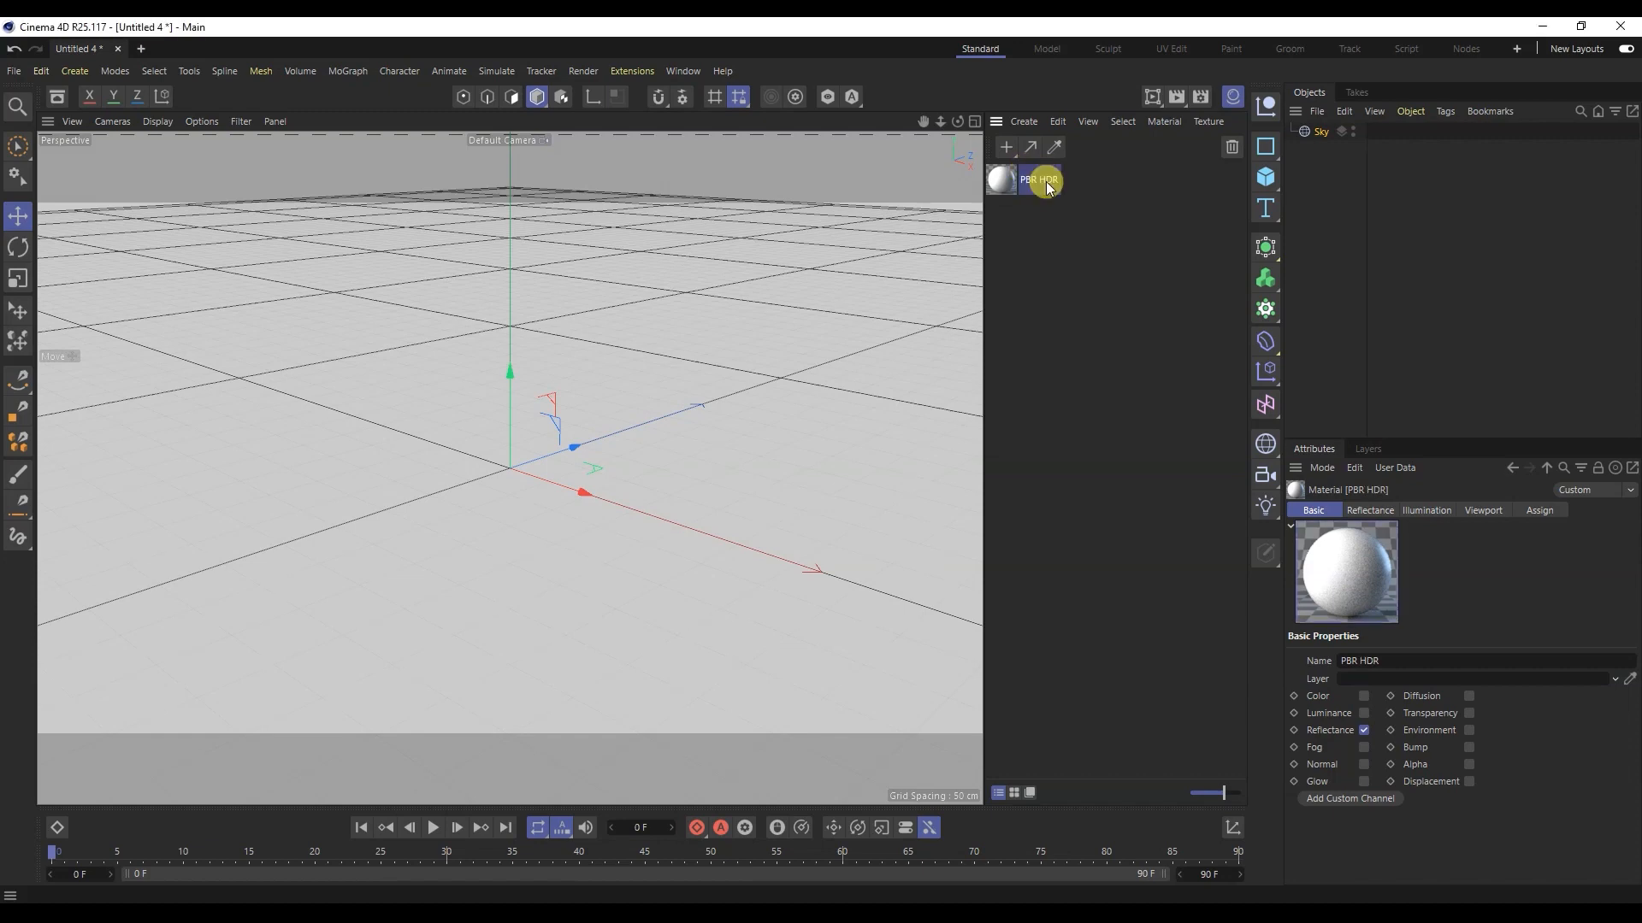
Step: Replace the PBR HDR material's Reflectance channel with Luminance, using Autumn Forest.exr as its texture without copying the image to the project
double_click(1001, 180)
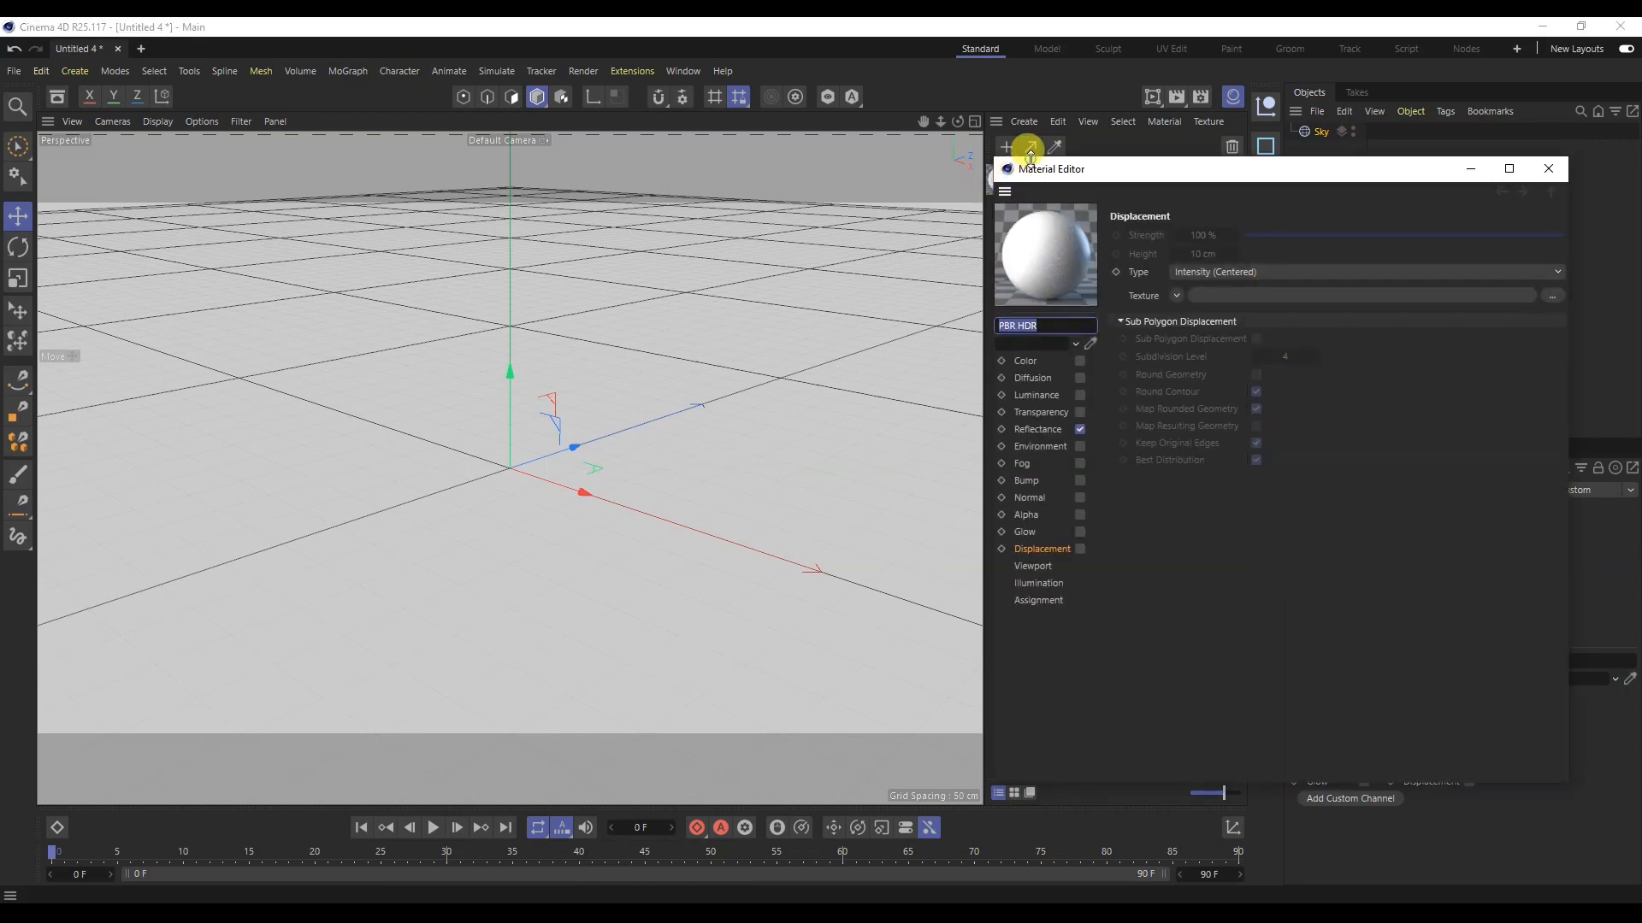
drag(936, 160, 893, 160)
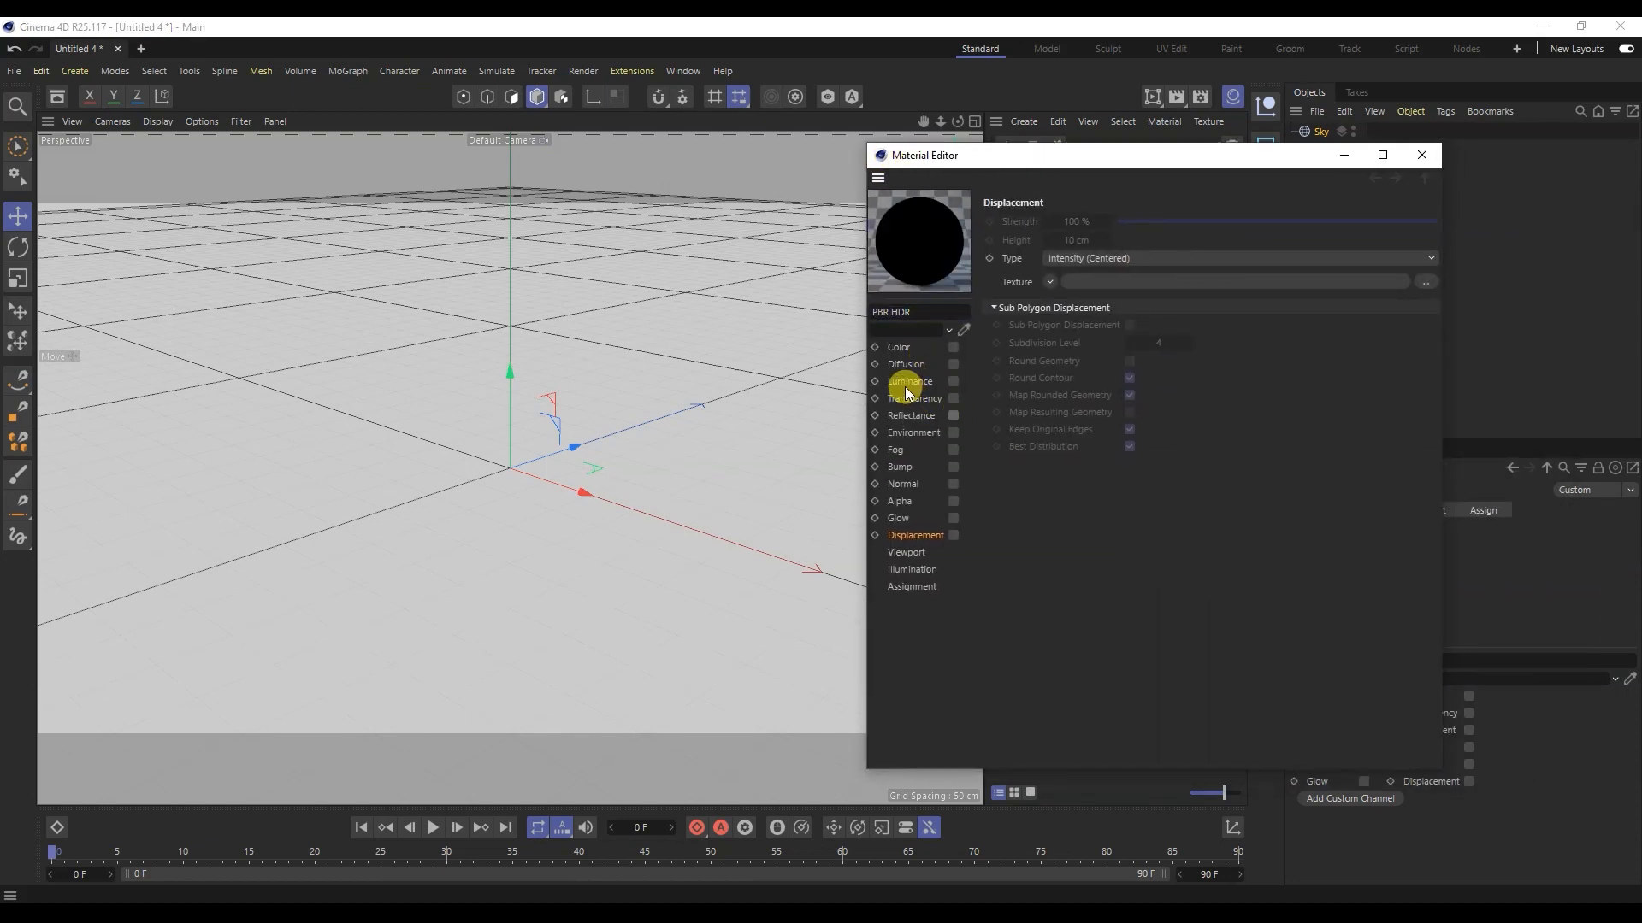
click(953, 383)
click(1418, 347)
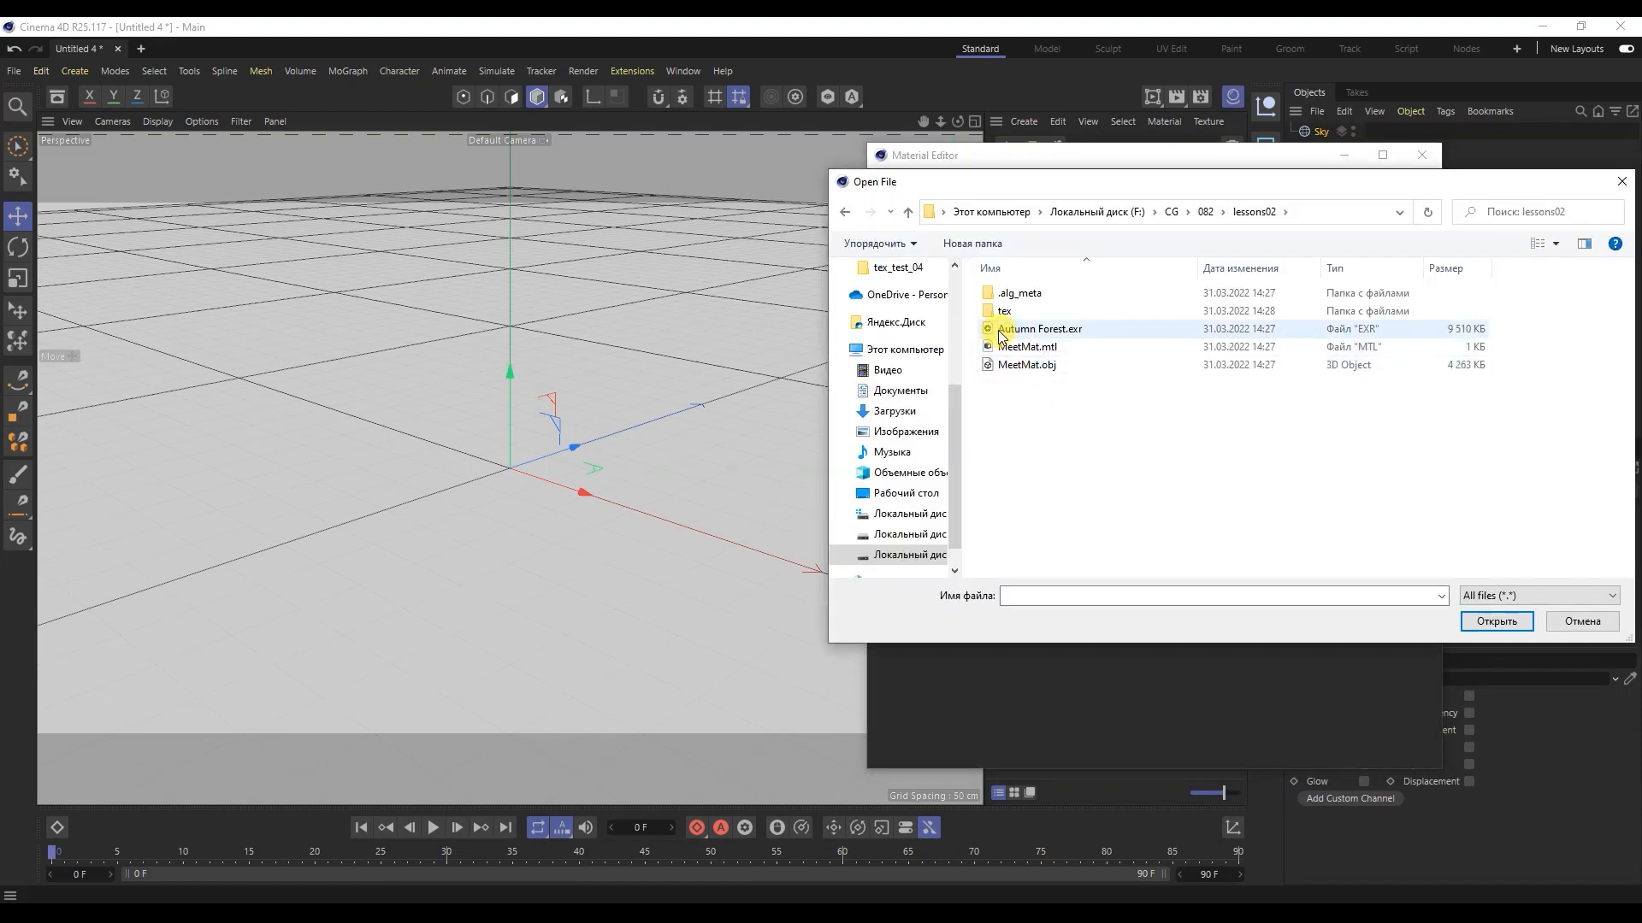
double_click(1069, 330)
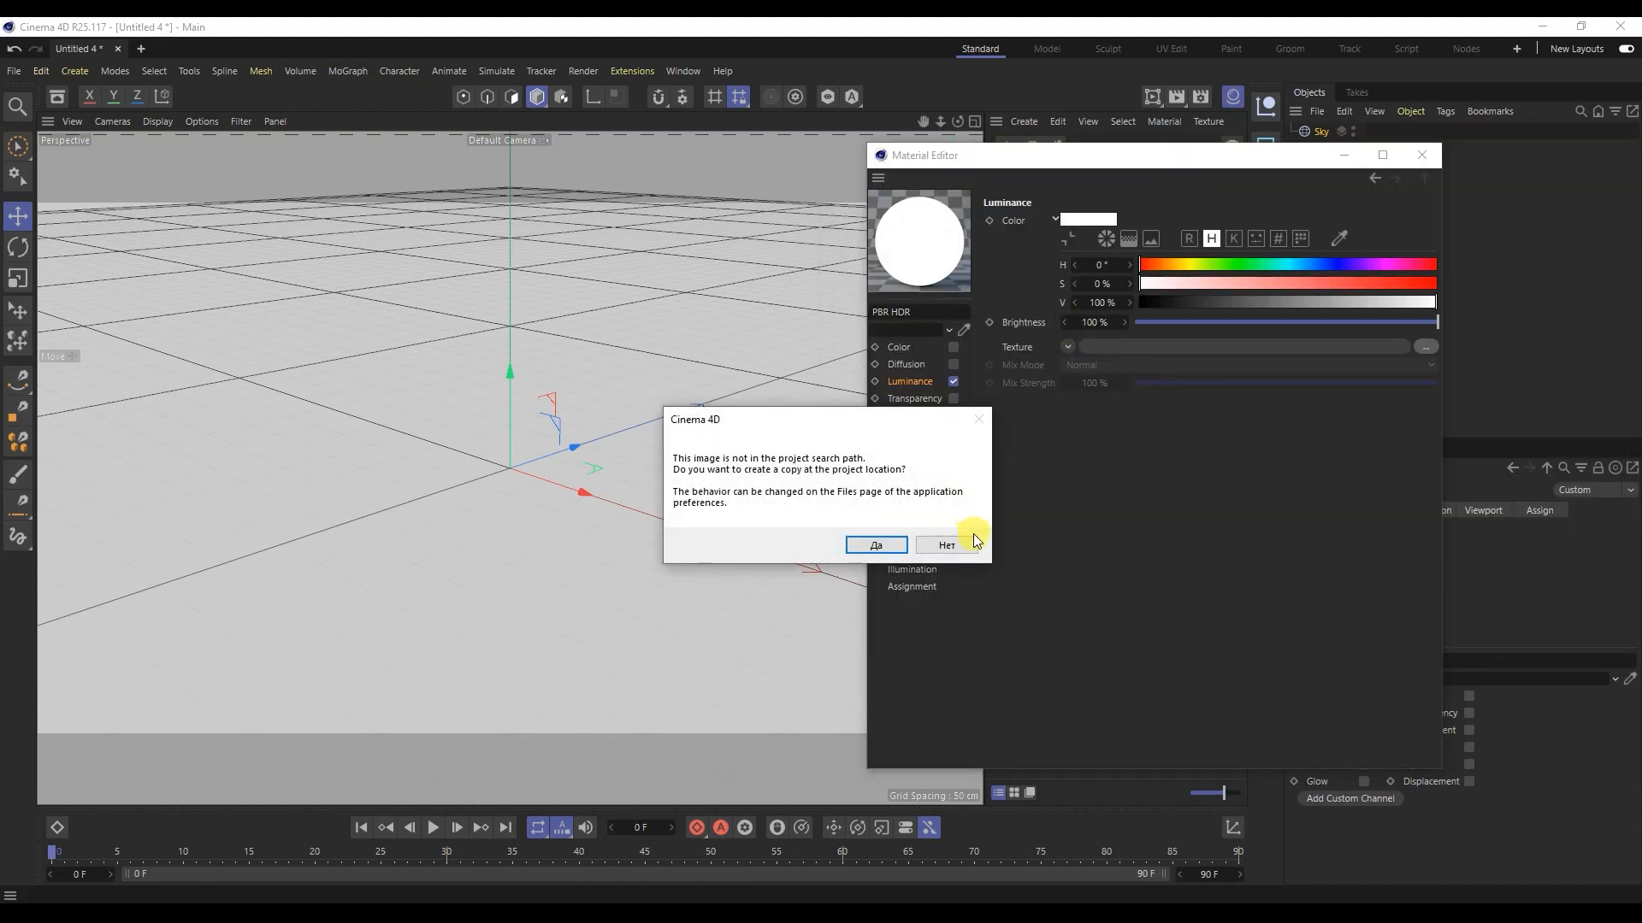
click(966, 543)
click(1435, 160)
Step: Apply the PBR HDR material to the Sky and set its viewport texture preview size to 1024x1024
drag(999, 178, 1326, 134)
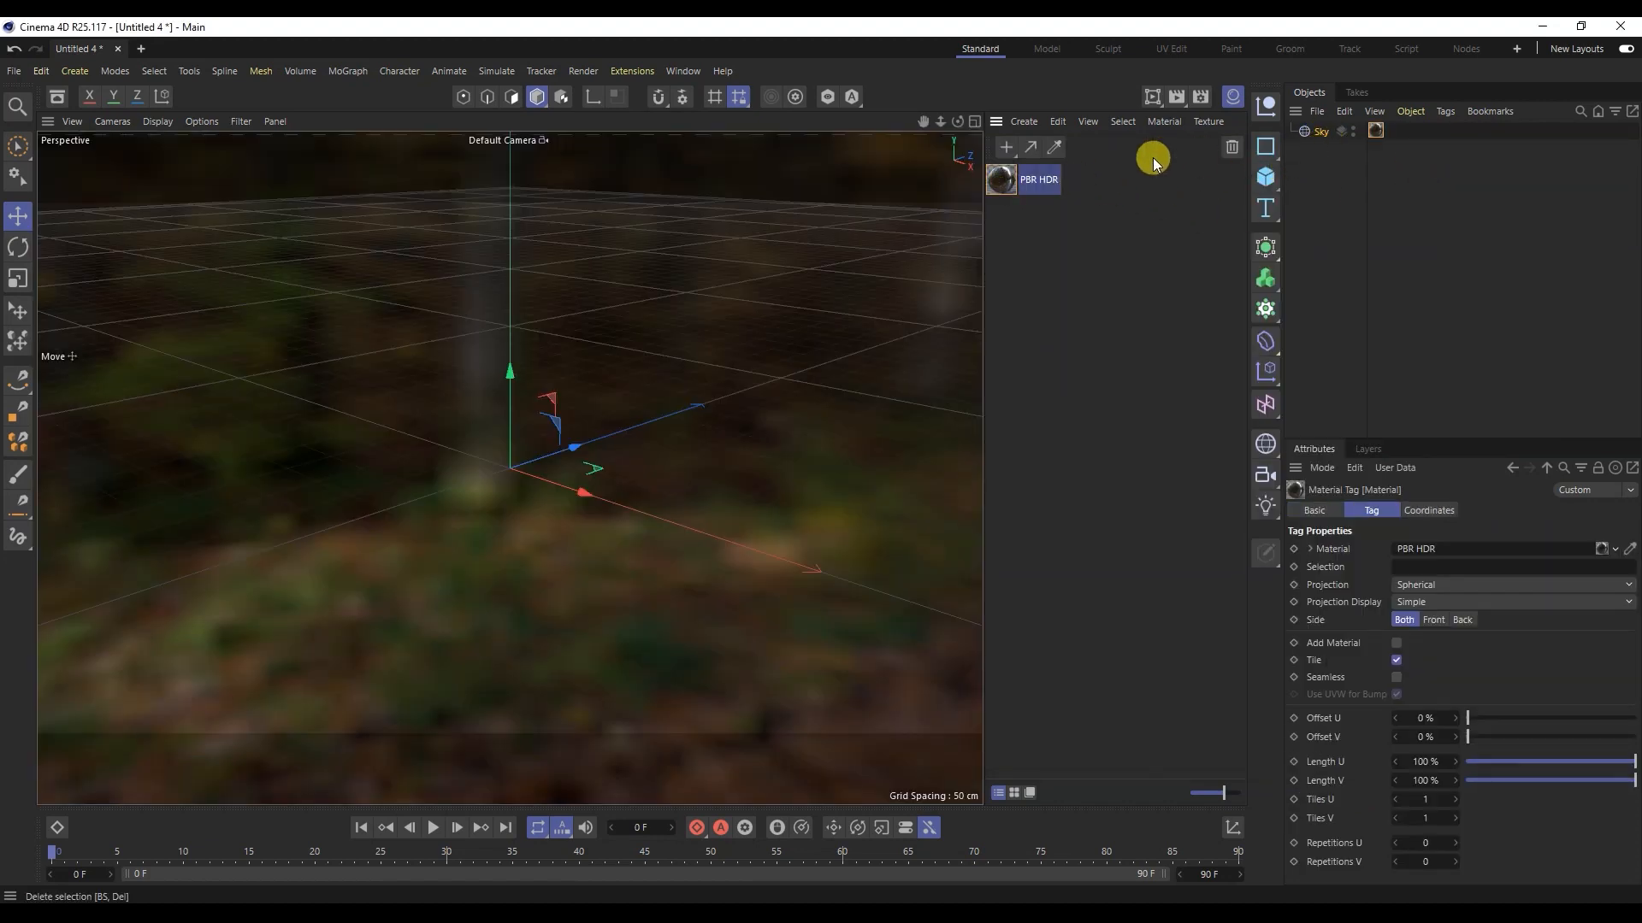
drag(957, 122, 957, 84)
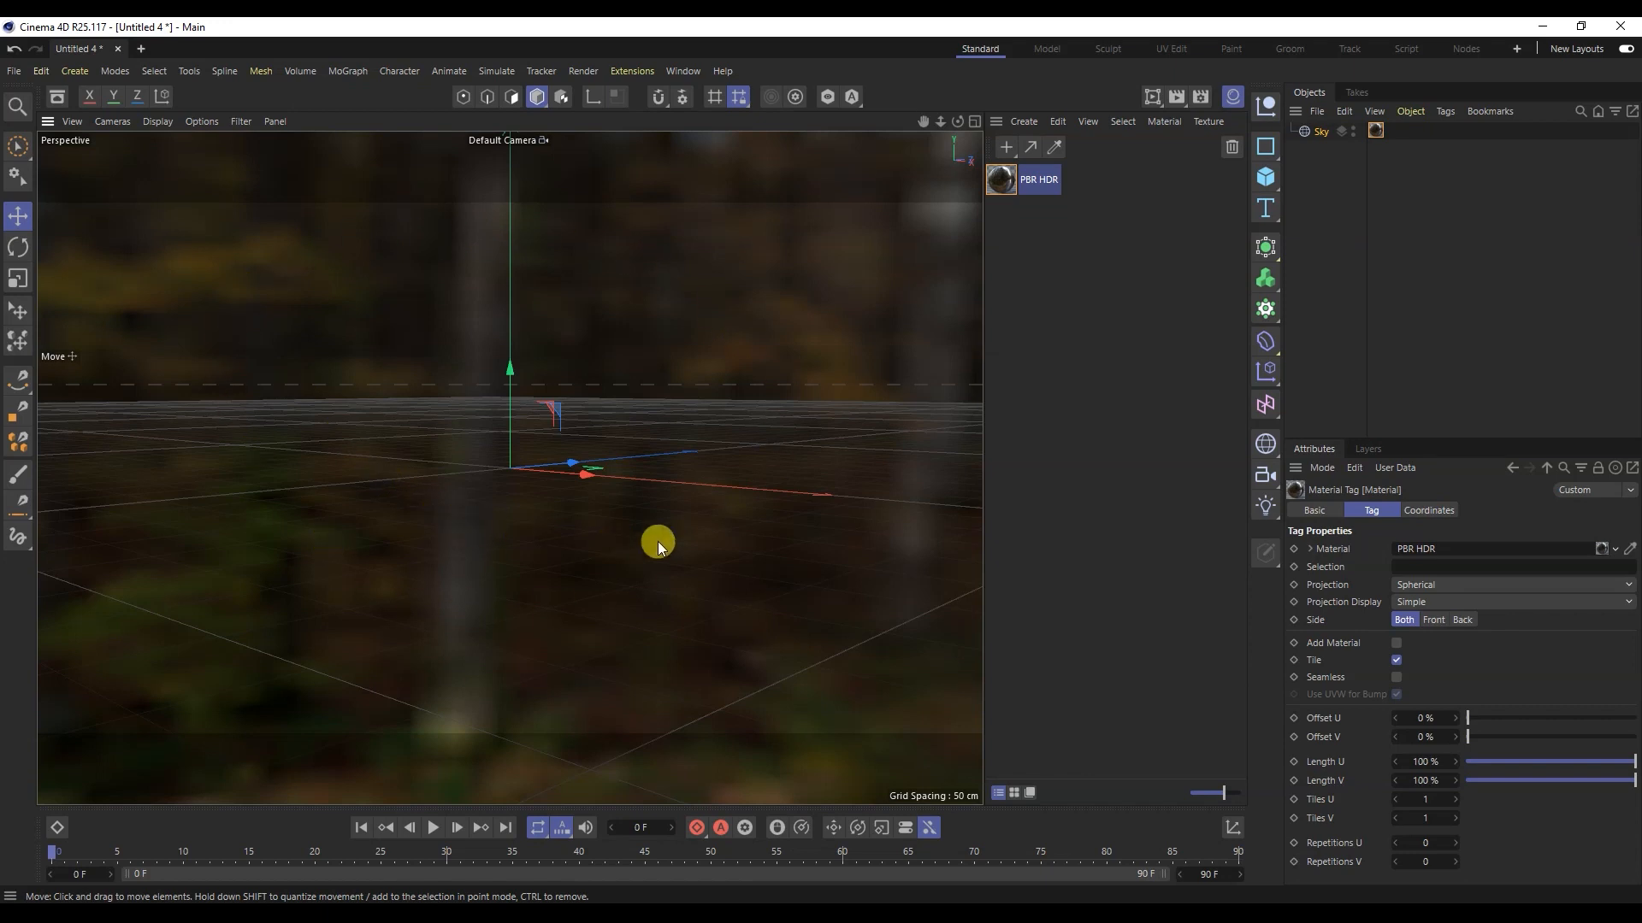
double_click(1005, 186)
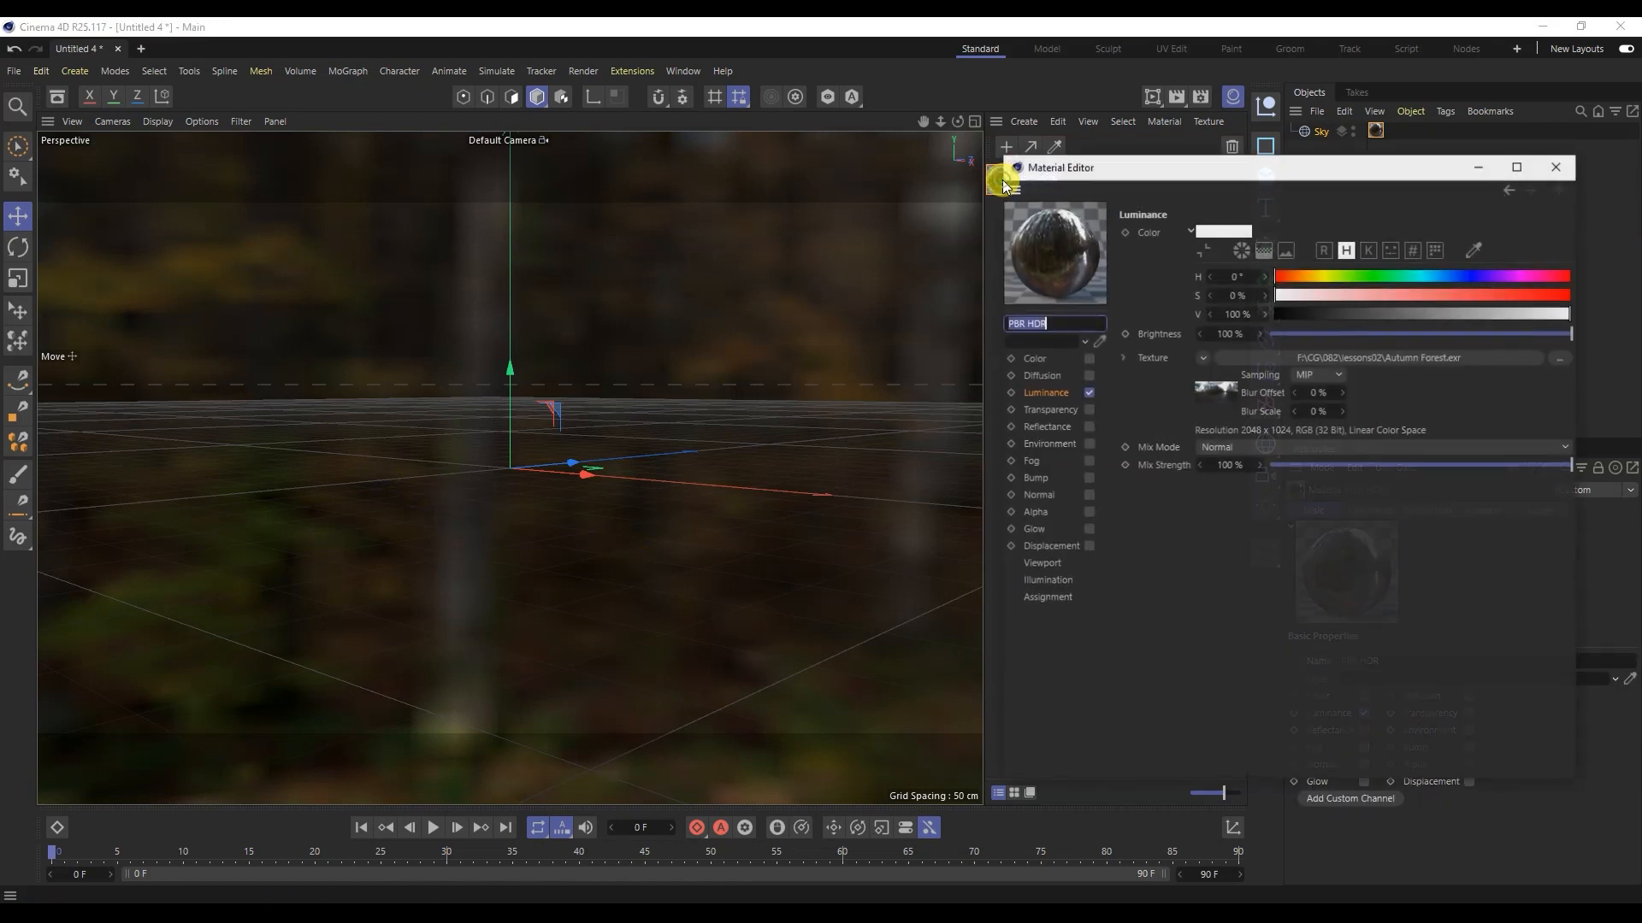
drag(1044, 166, 985, 156)
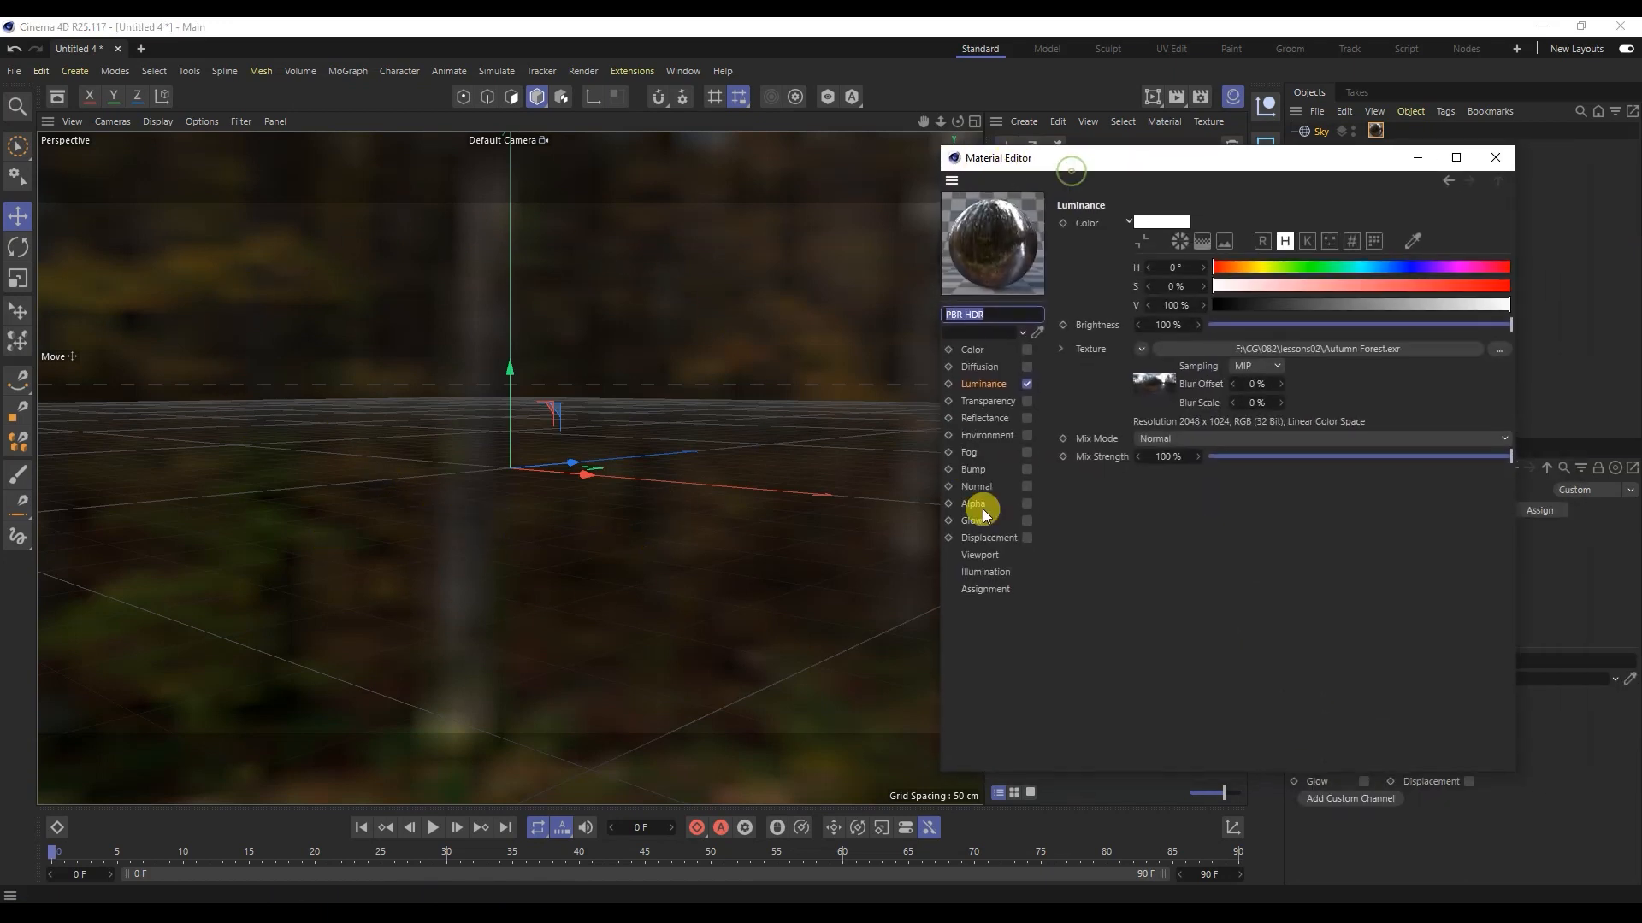
click(980, 555)
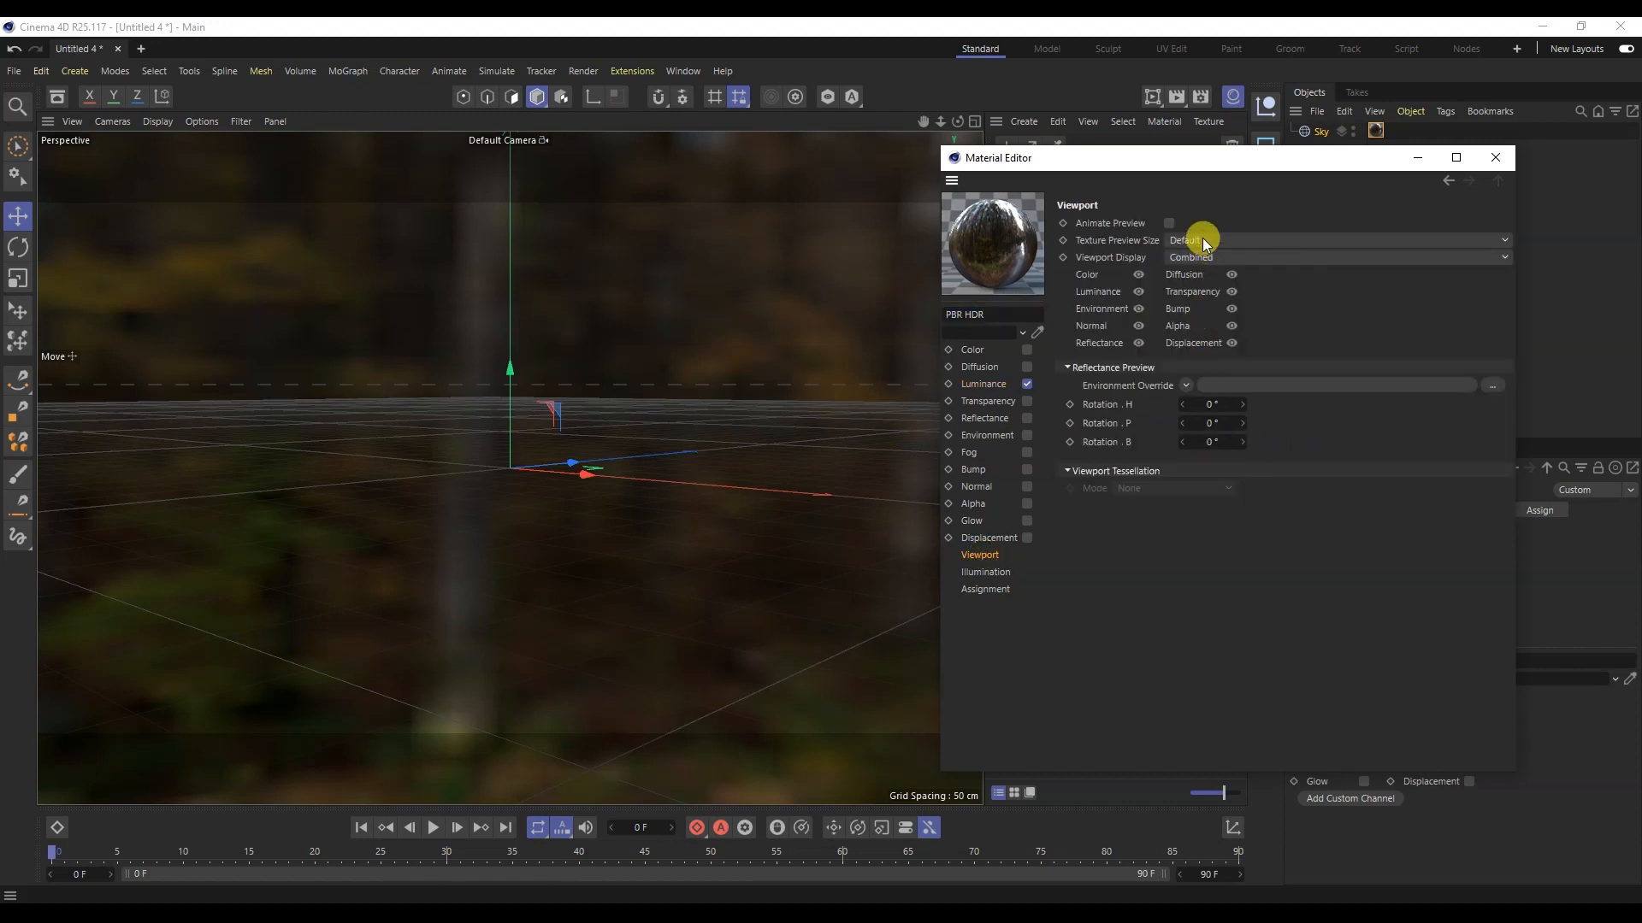
click(1202, 240)
click(1229, 366)
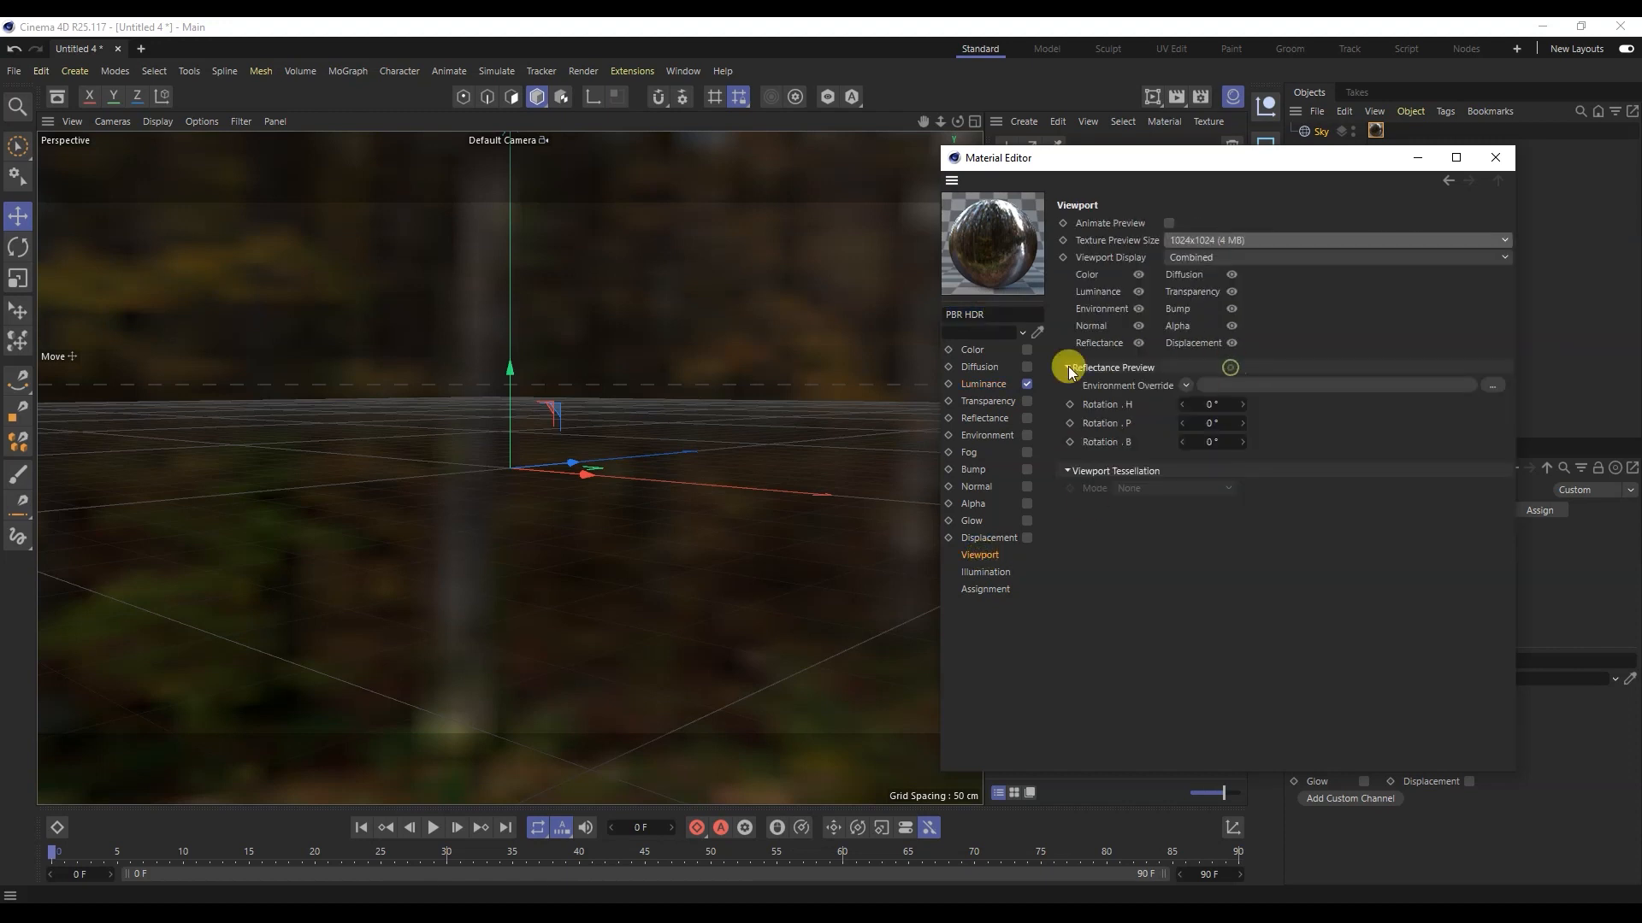
click(1494, 157)
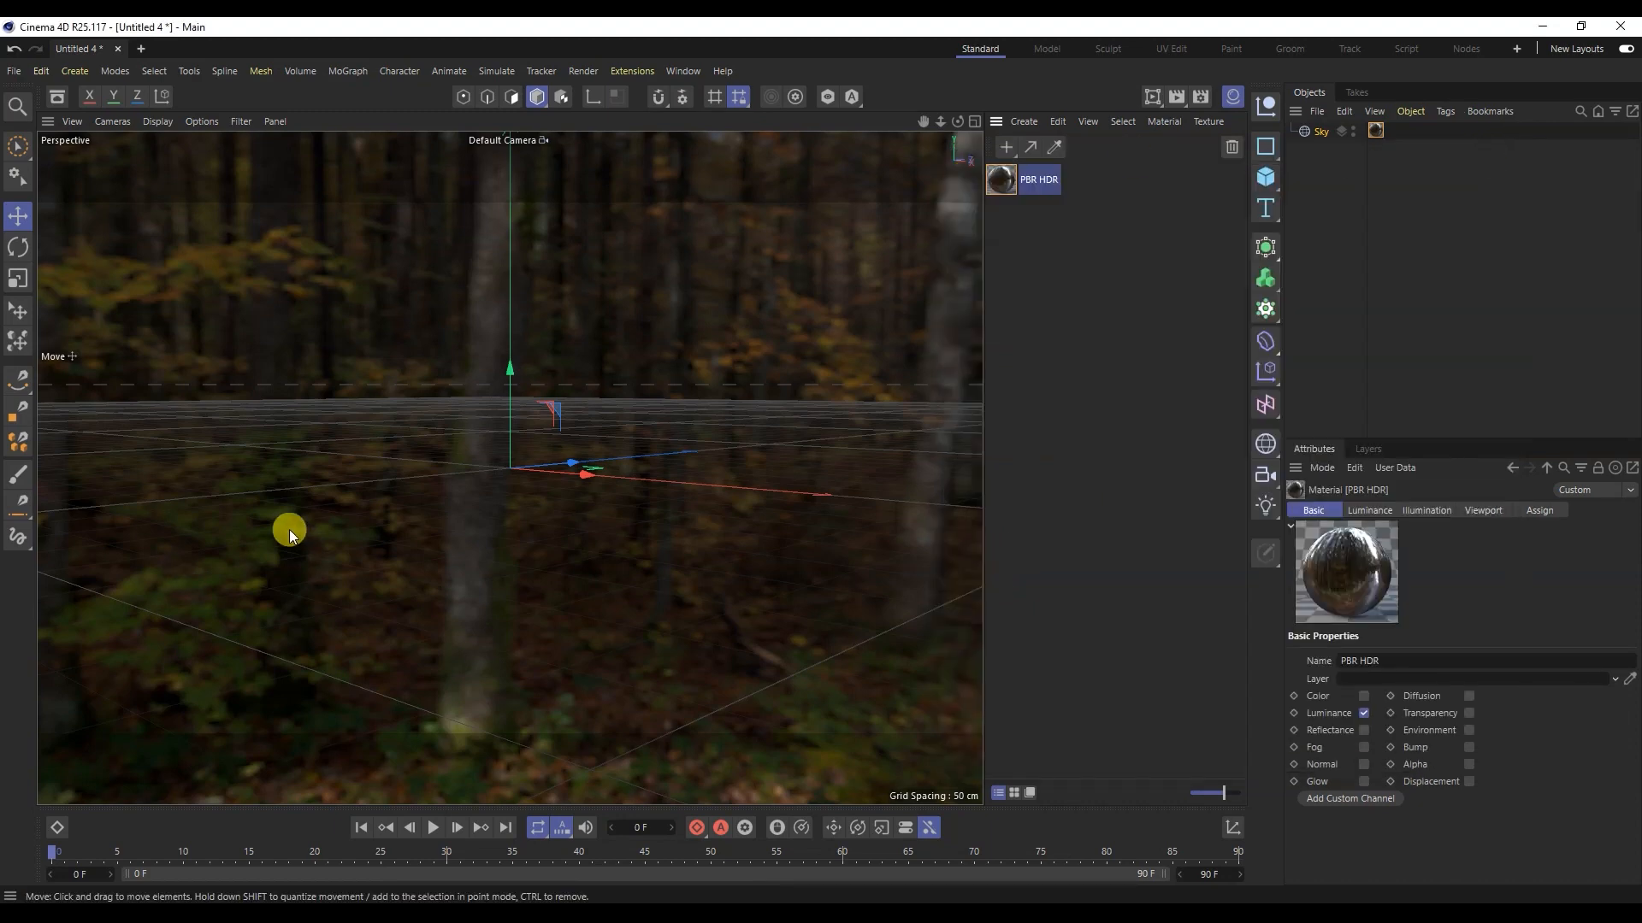
Step: Merge MeetMat.obj from the lessons02 folder into the project with the default OBJ import settings and frame the model
click(14, 70)
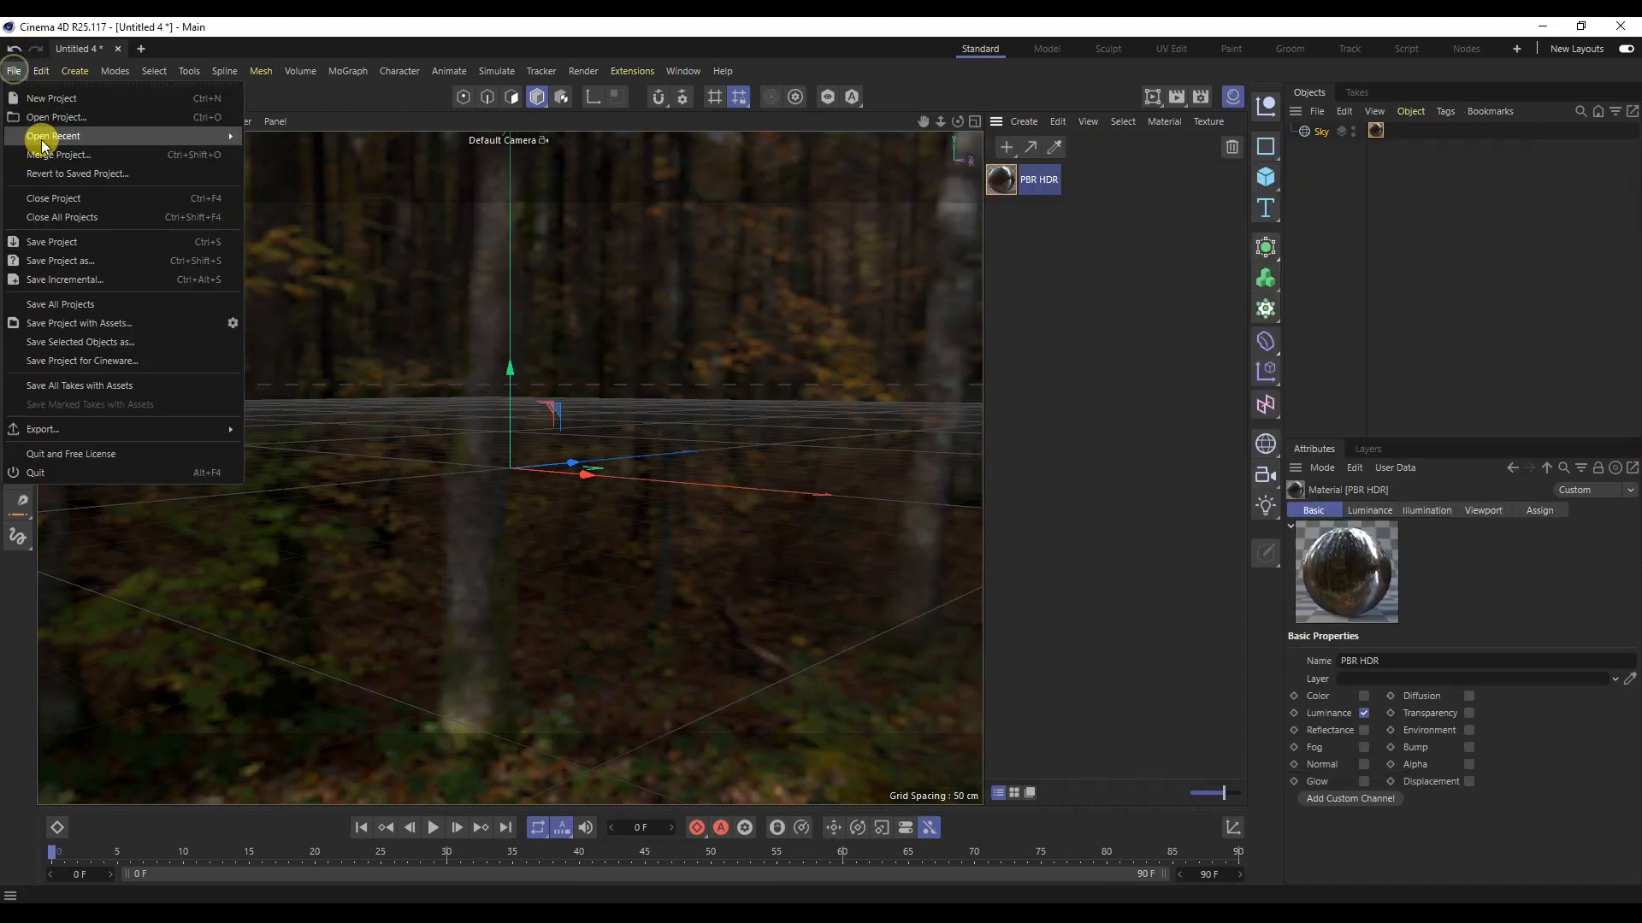
click(45, 154)
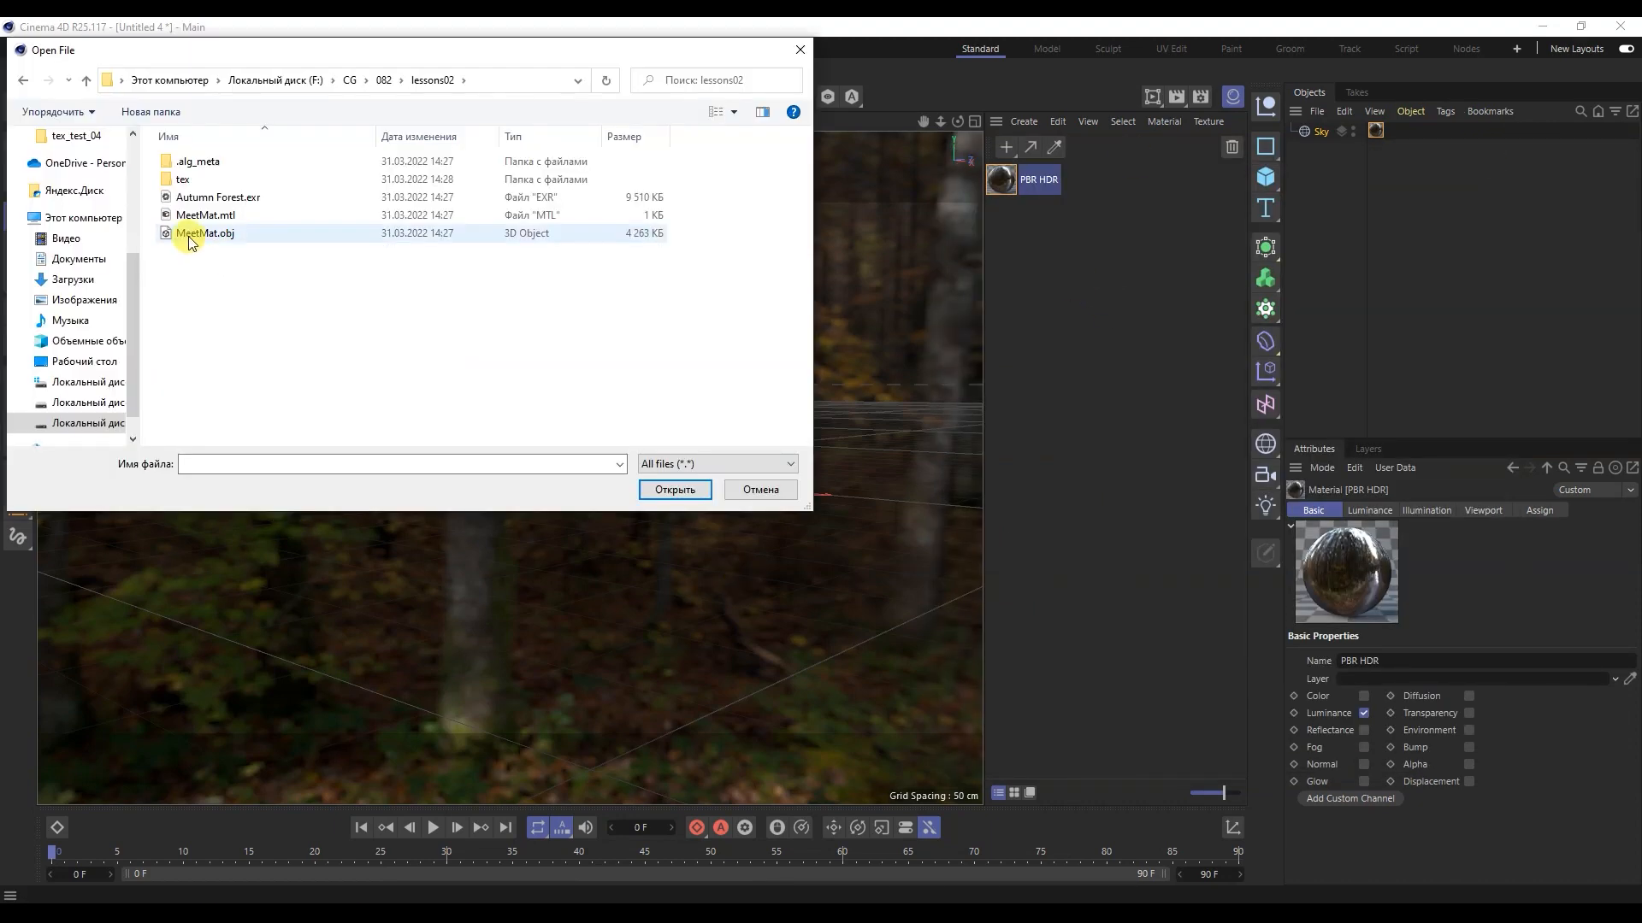
double_click(189, 239)
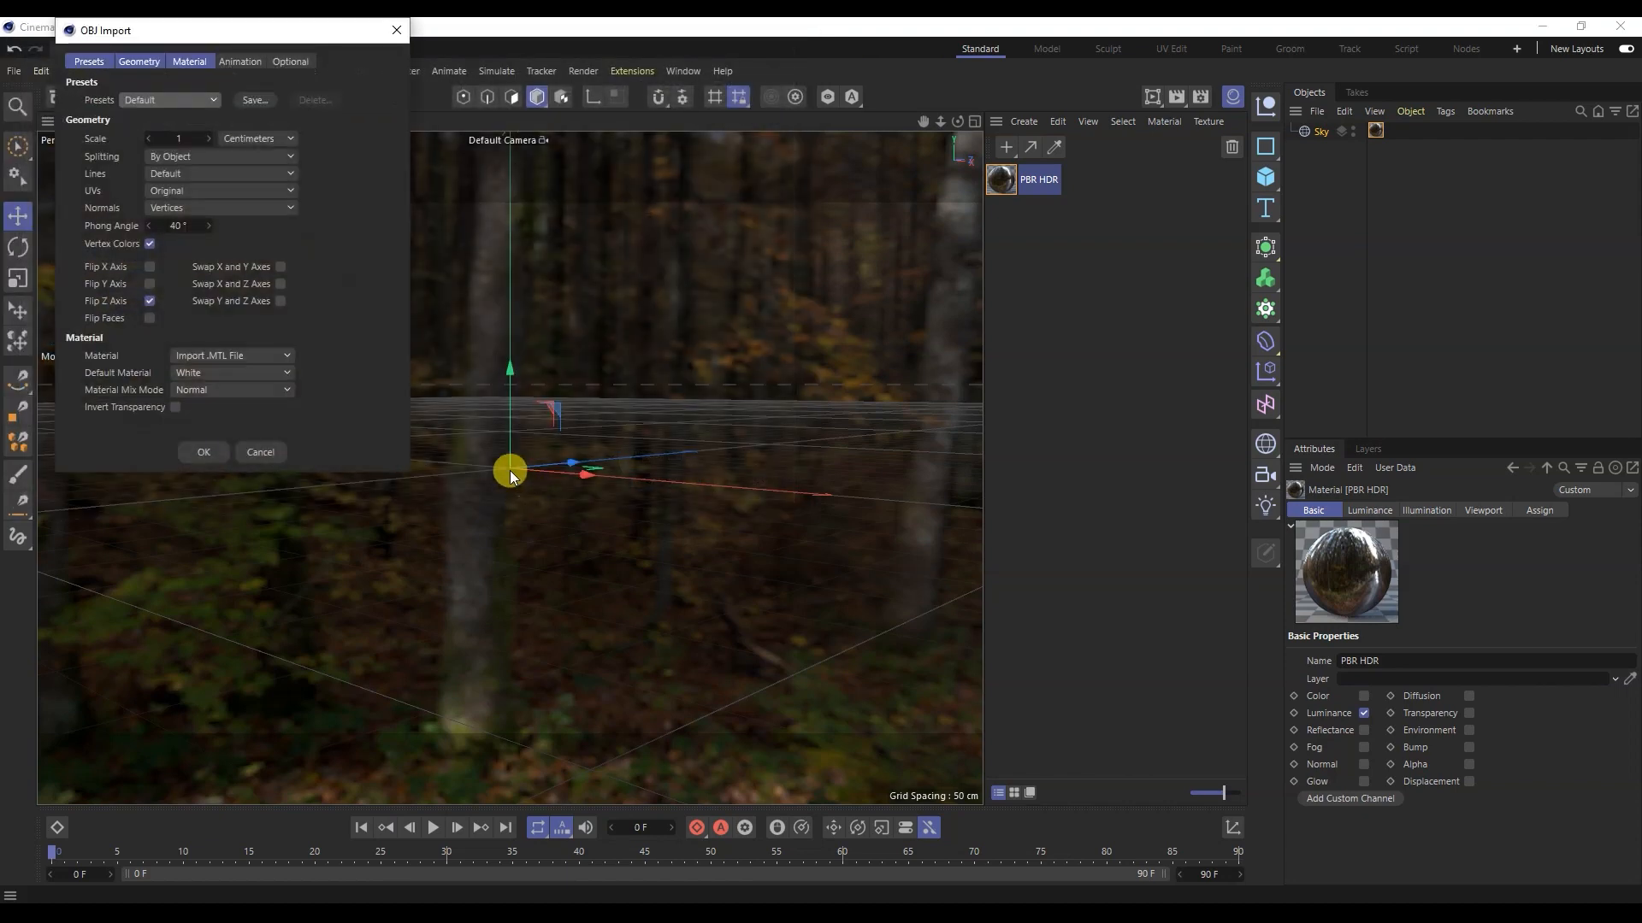
click(204, 452)
key(h)
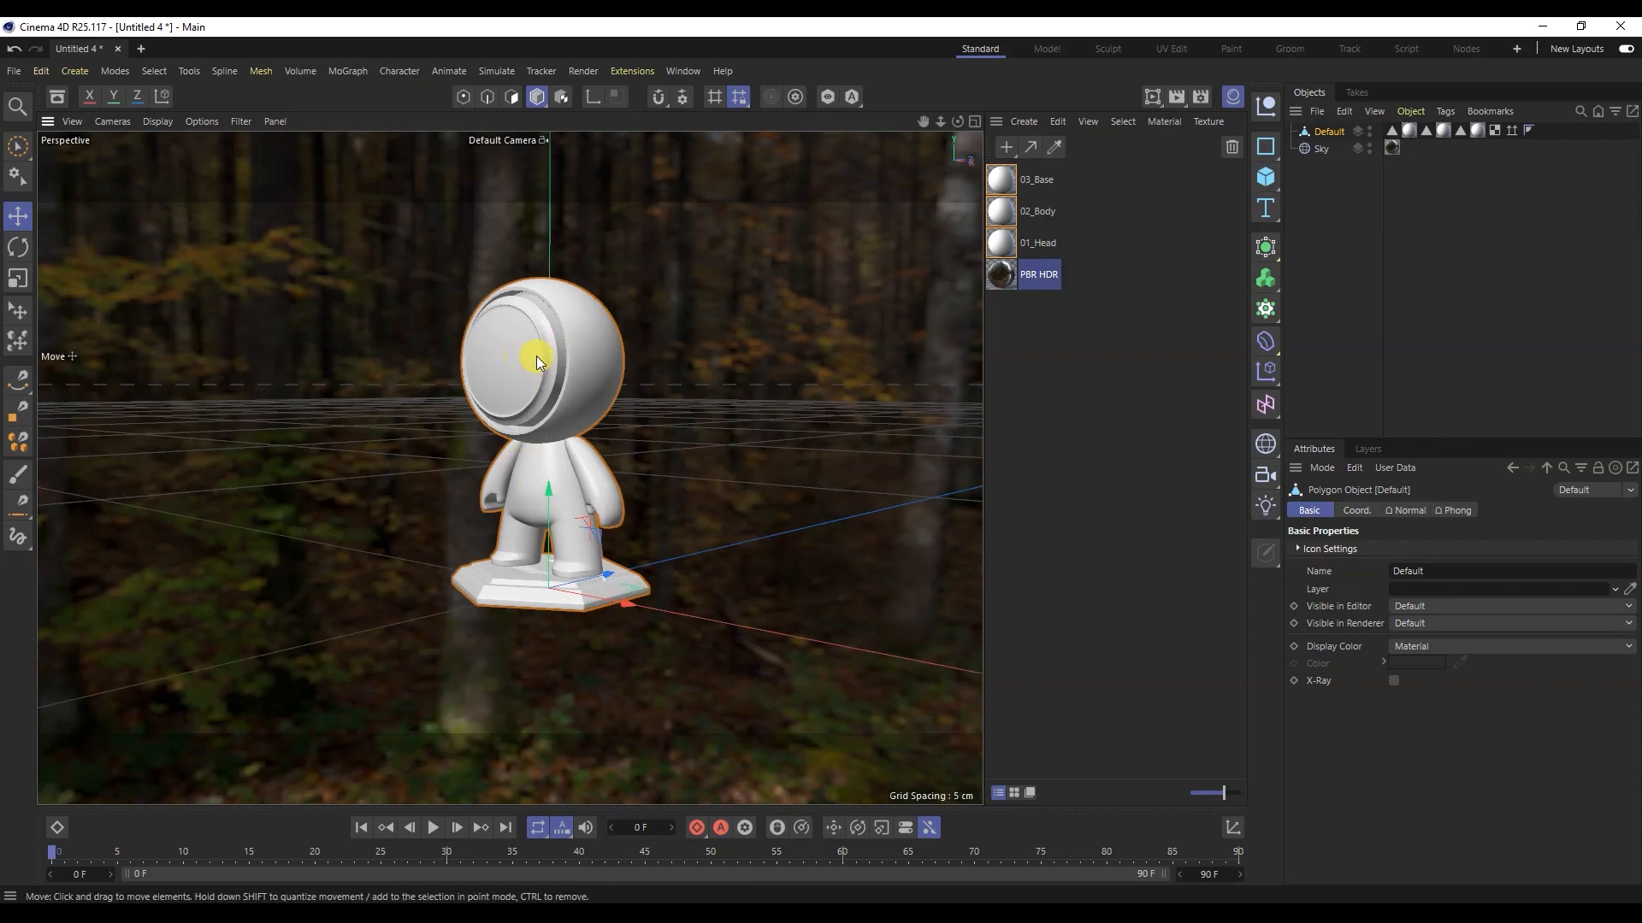
Step: Create a new PBR material named PBR head and assign it to the model's 01_Head material tag
click(1034, 244)
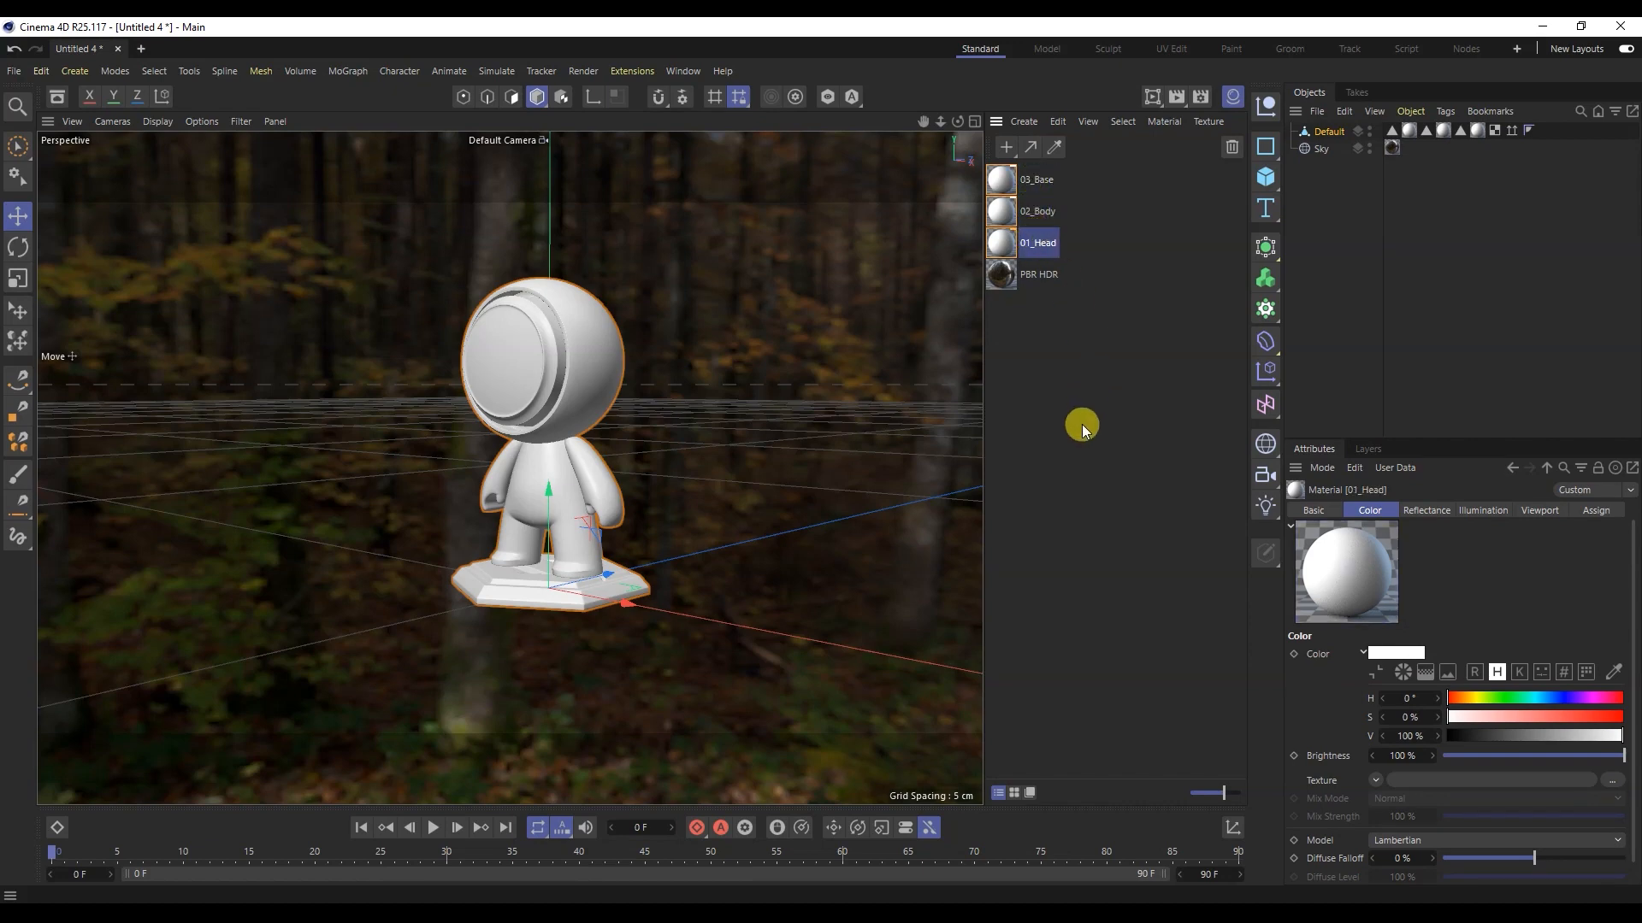
click(1008, 147)
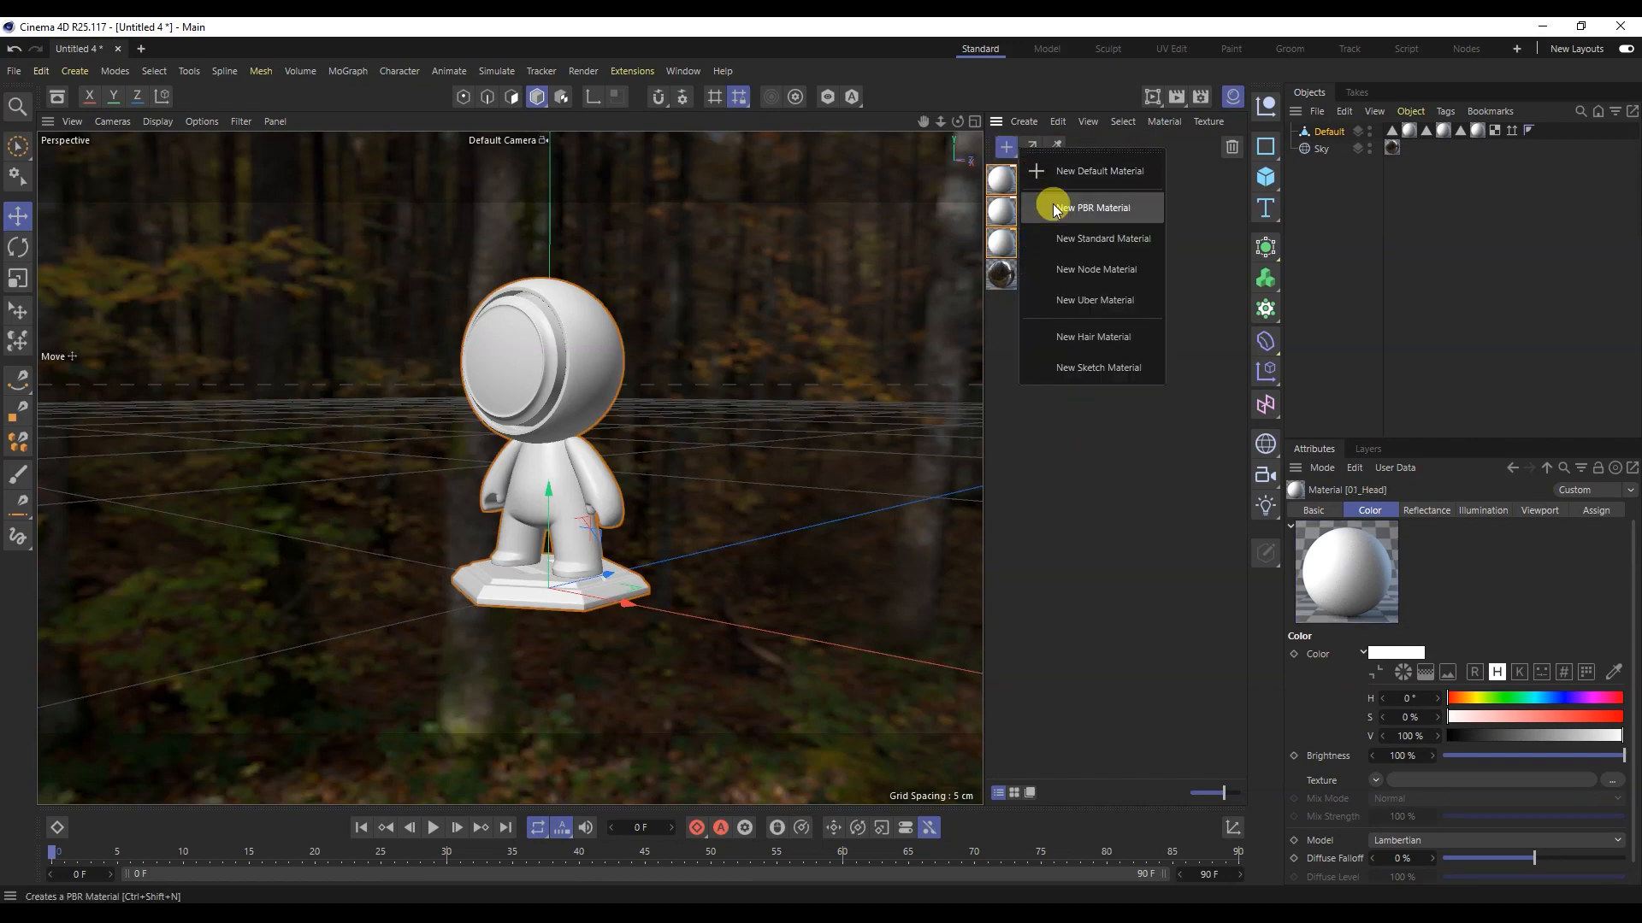
click(1049, 209)
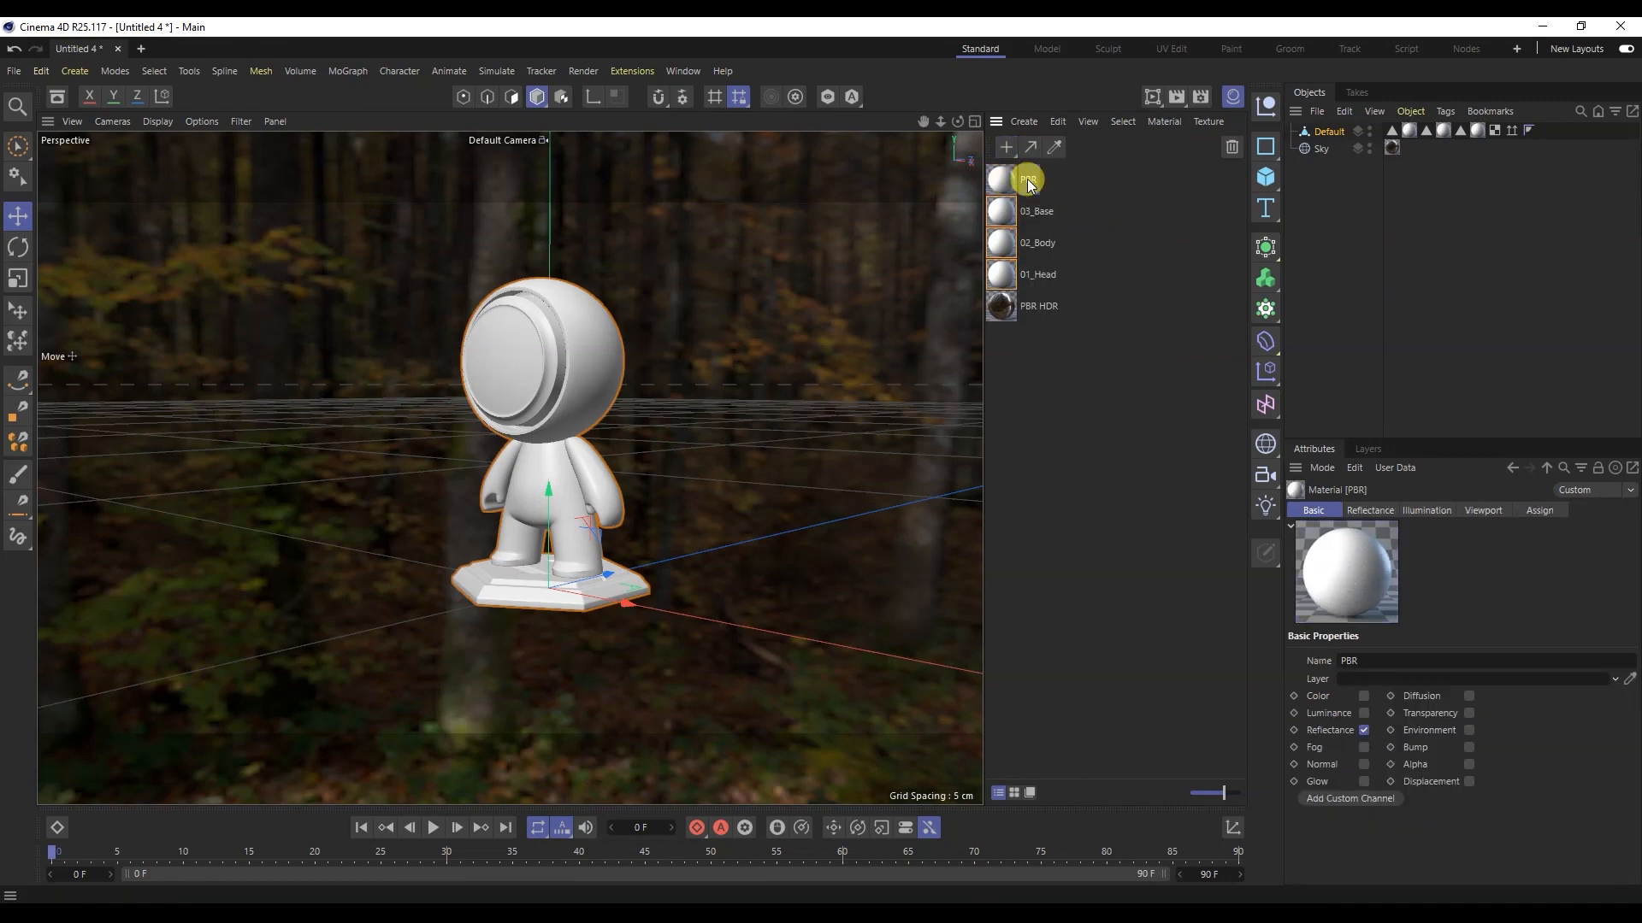
double_click(1035, 181)
text(head)
key(Return)
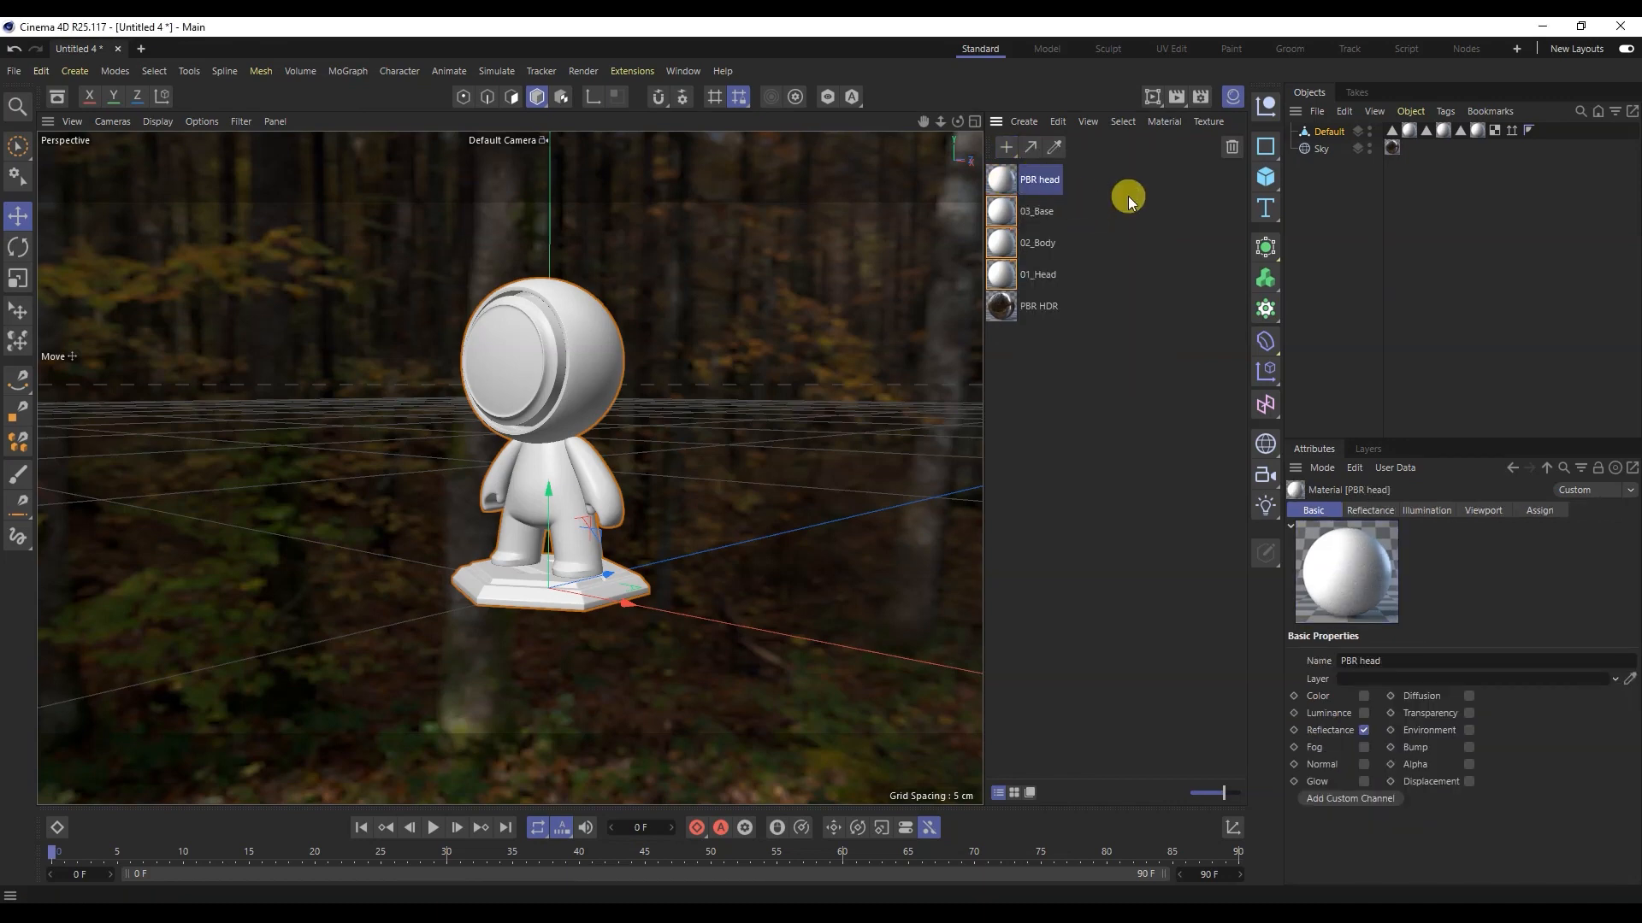
click(1475, 129)
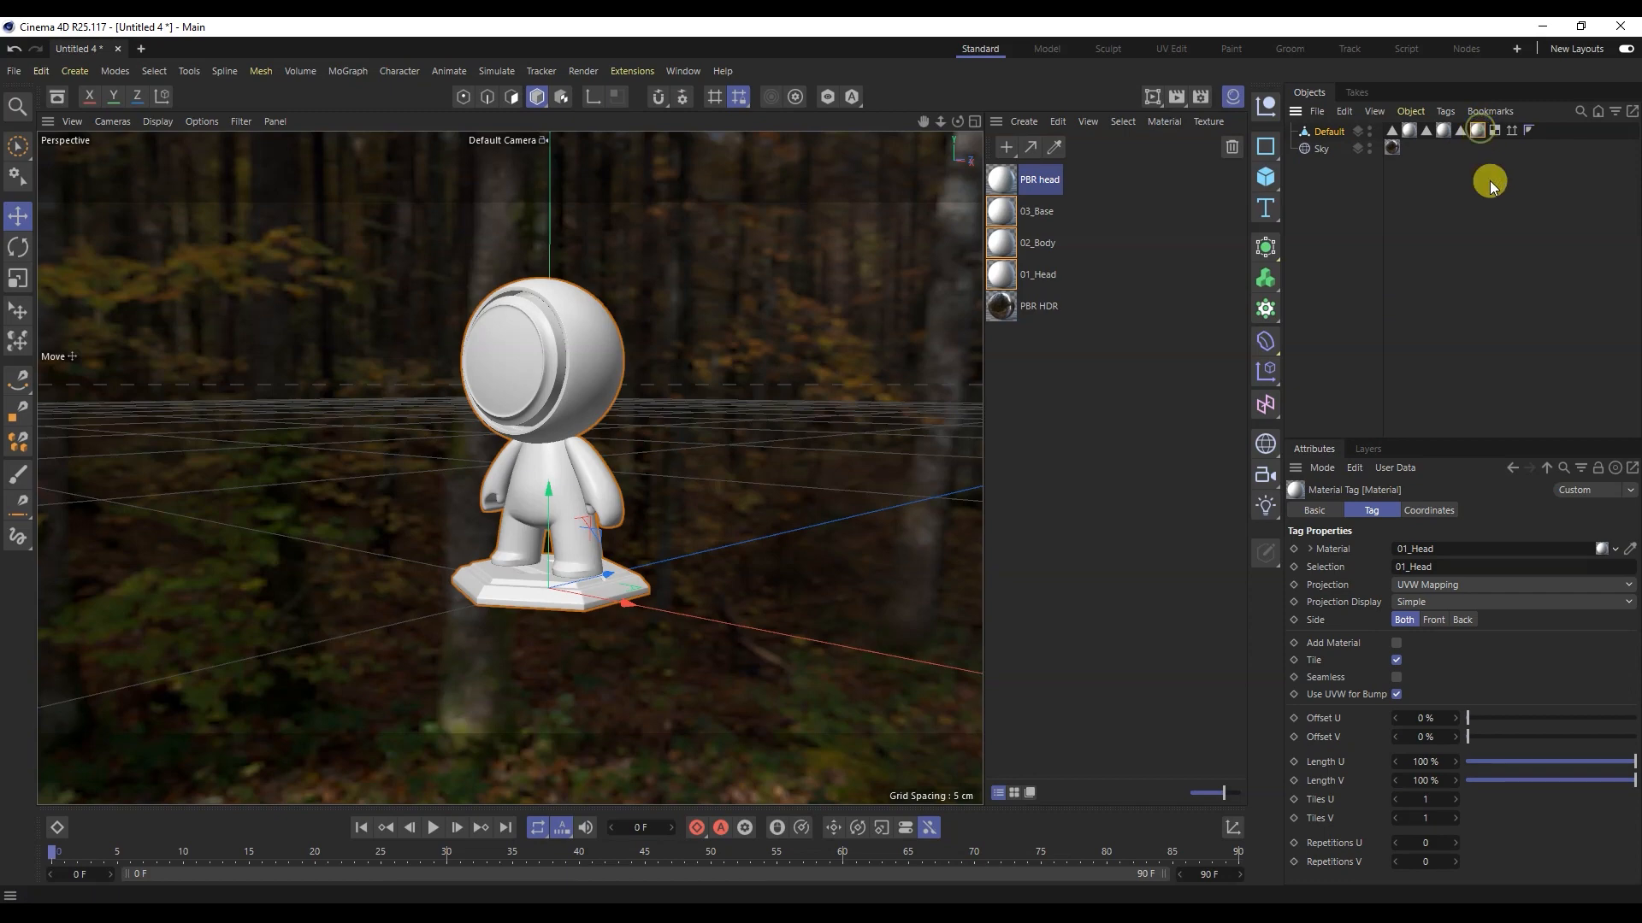
mouse_move(1002, 184)
mouse_down()
mouse_move(1440, 162)
mouse_move(1474, 131)
mouse_up()
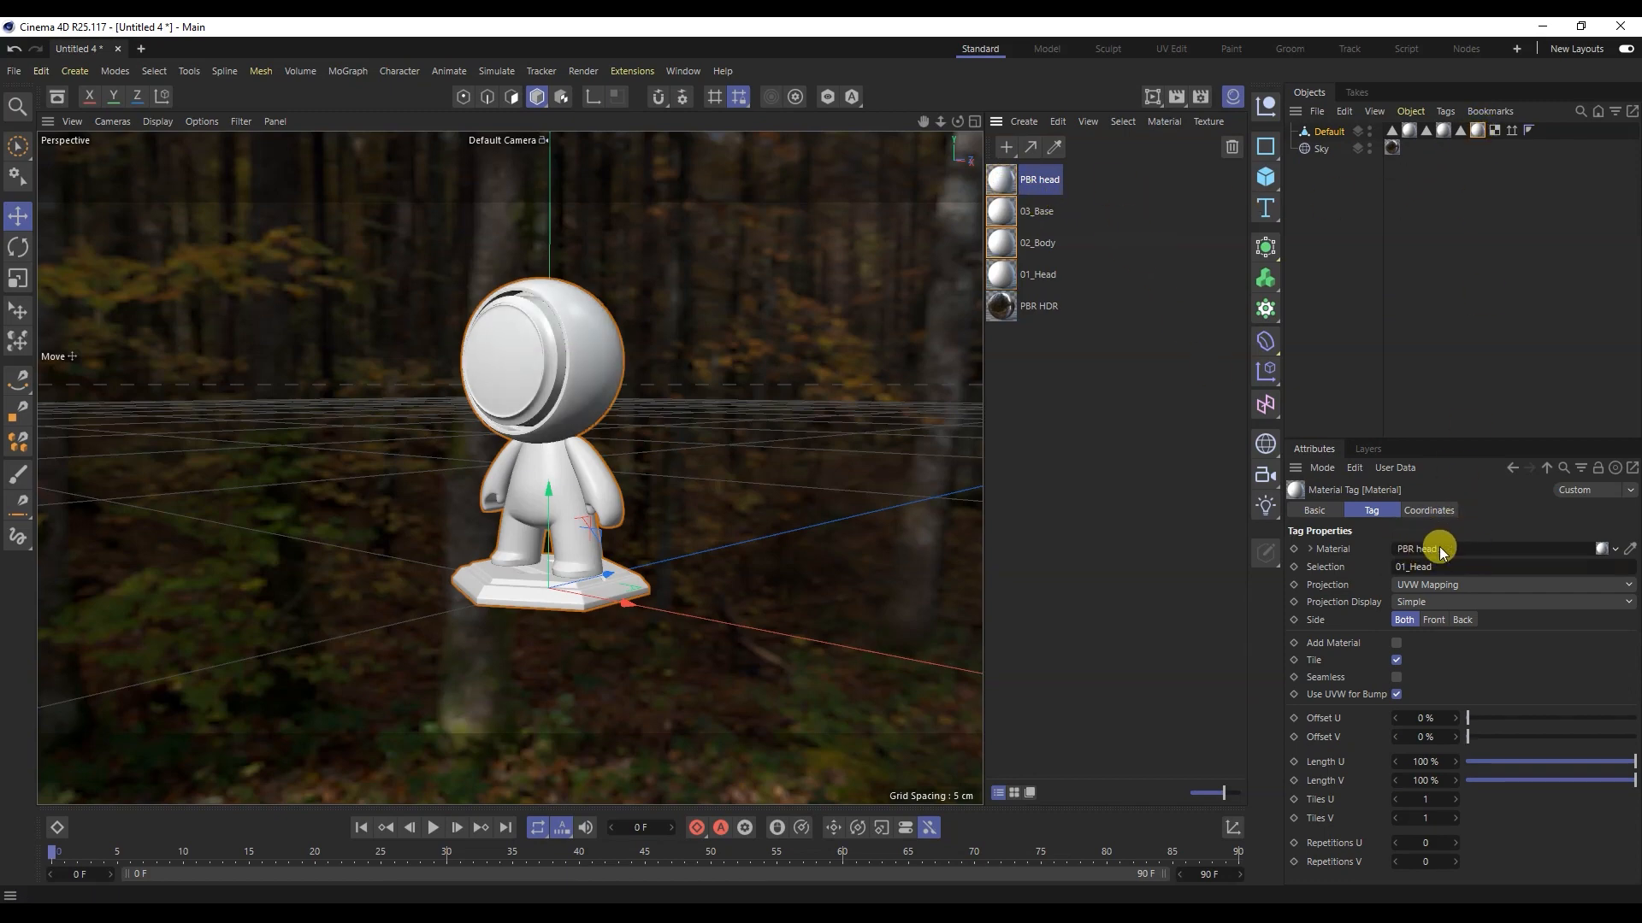
Step: Enable the Color channel of PBR head and load MeetMat_2019_Cameras_03_CleanedMaterialNames_01_Head_BaseColor.png as its texture without copying the image
double_click(1014, 182)
drag(1044, 167, 855, 142)
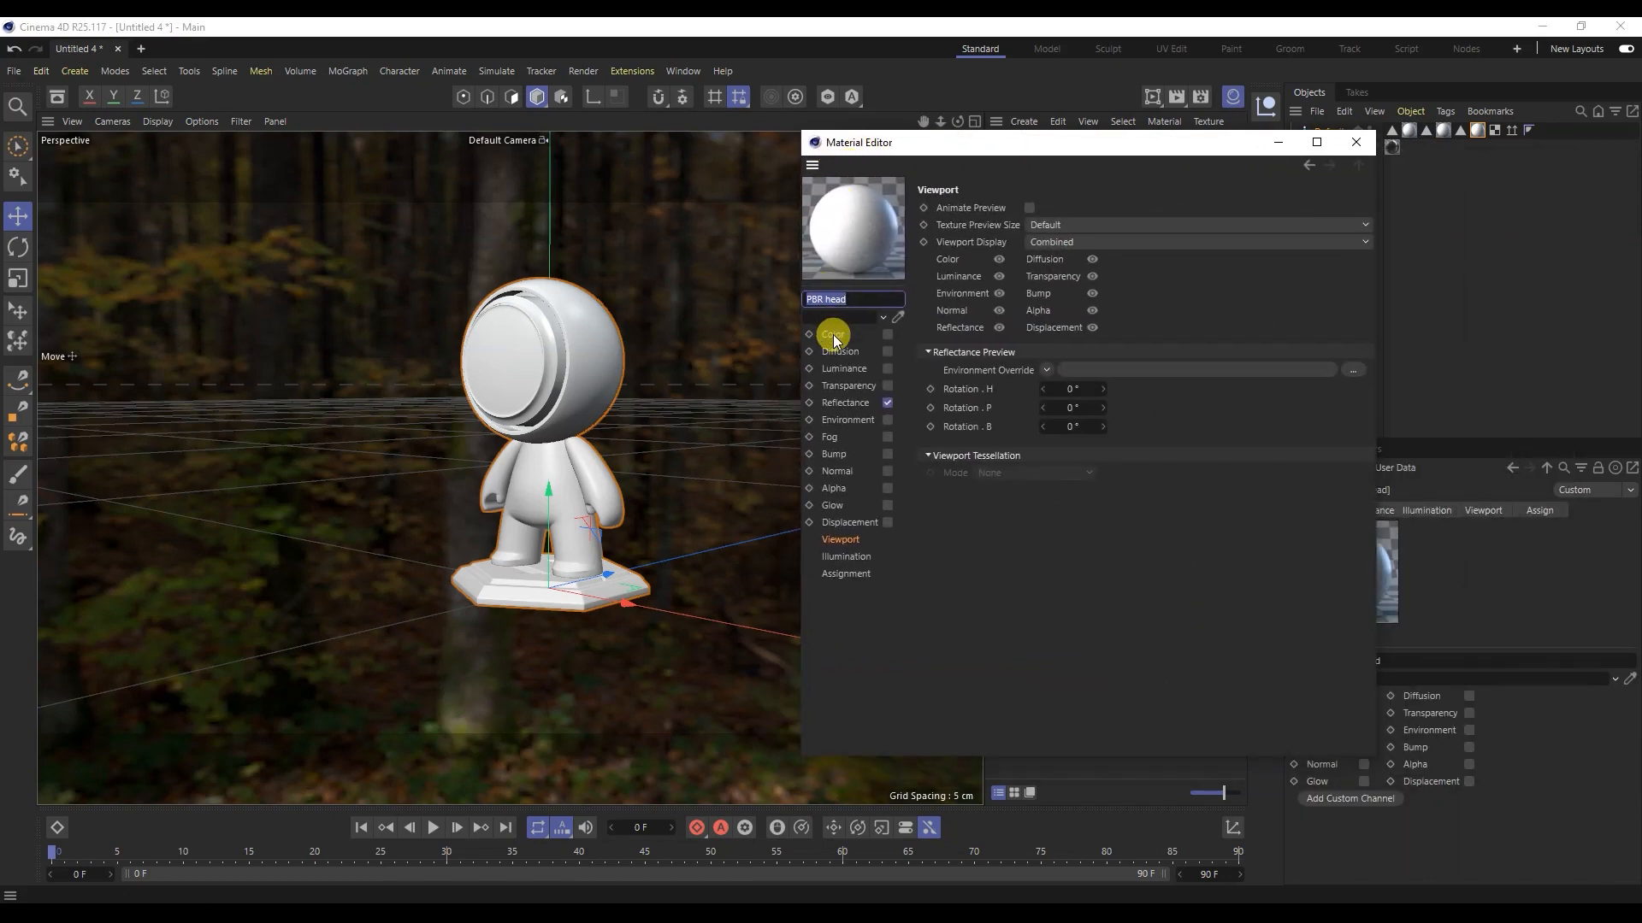
click(851, 336)
click(888, 334)
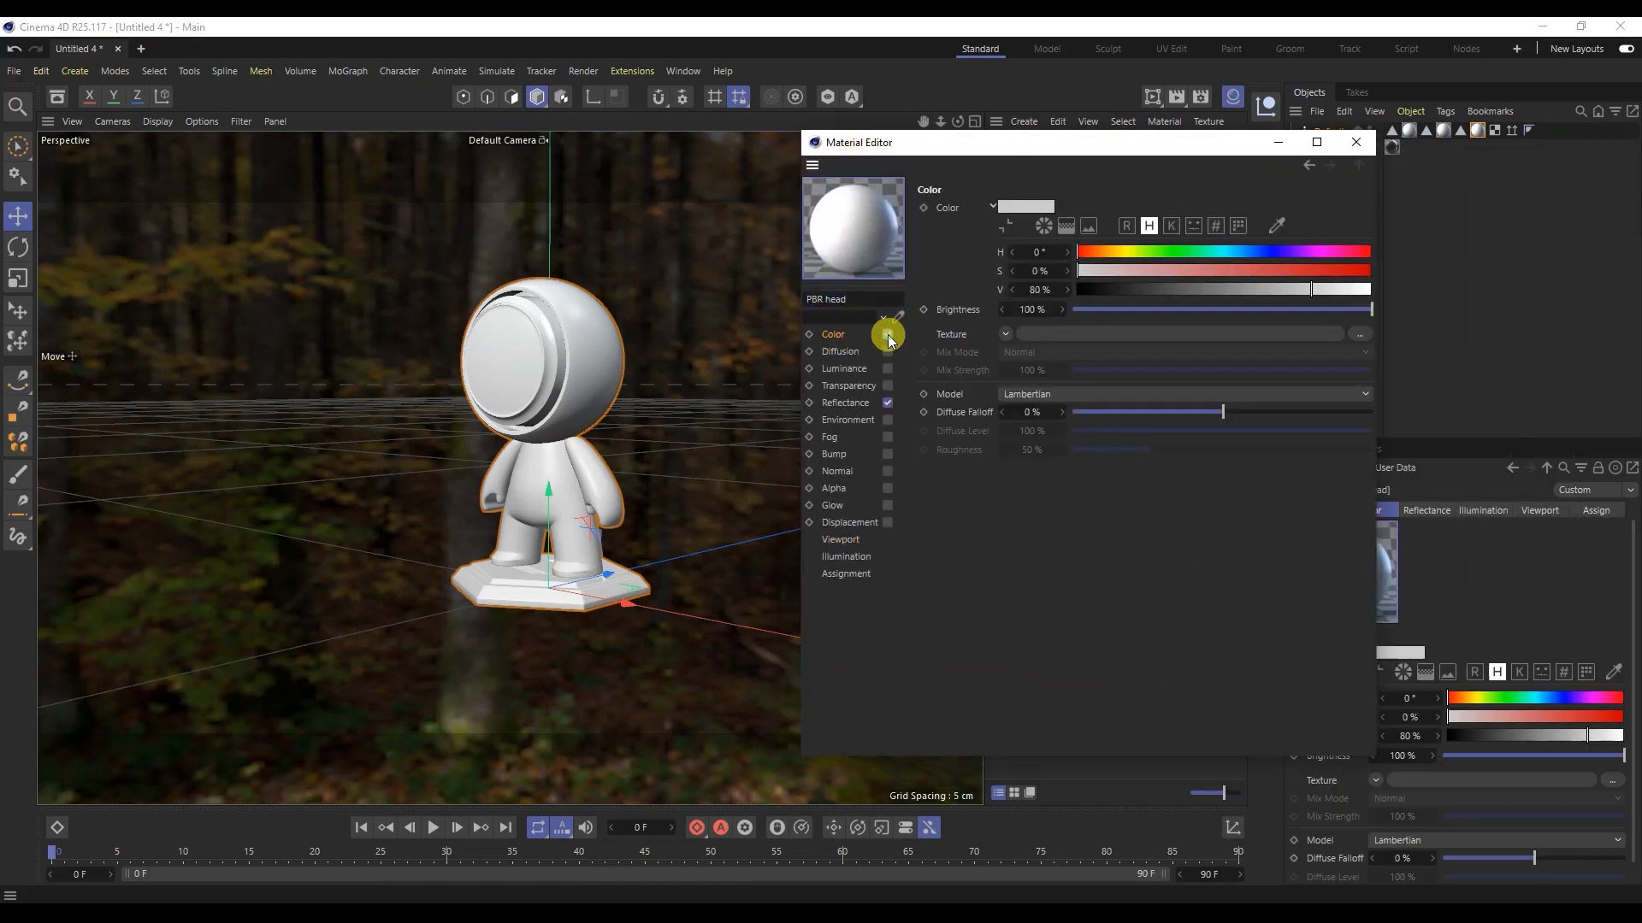
click(1353, 334)
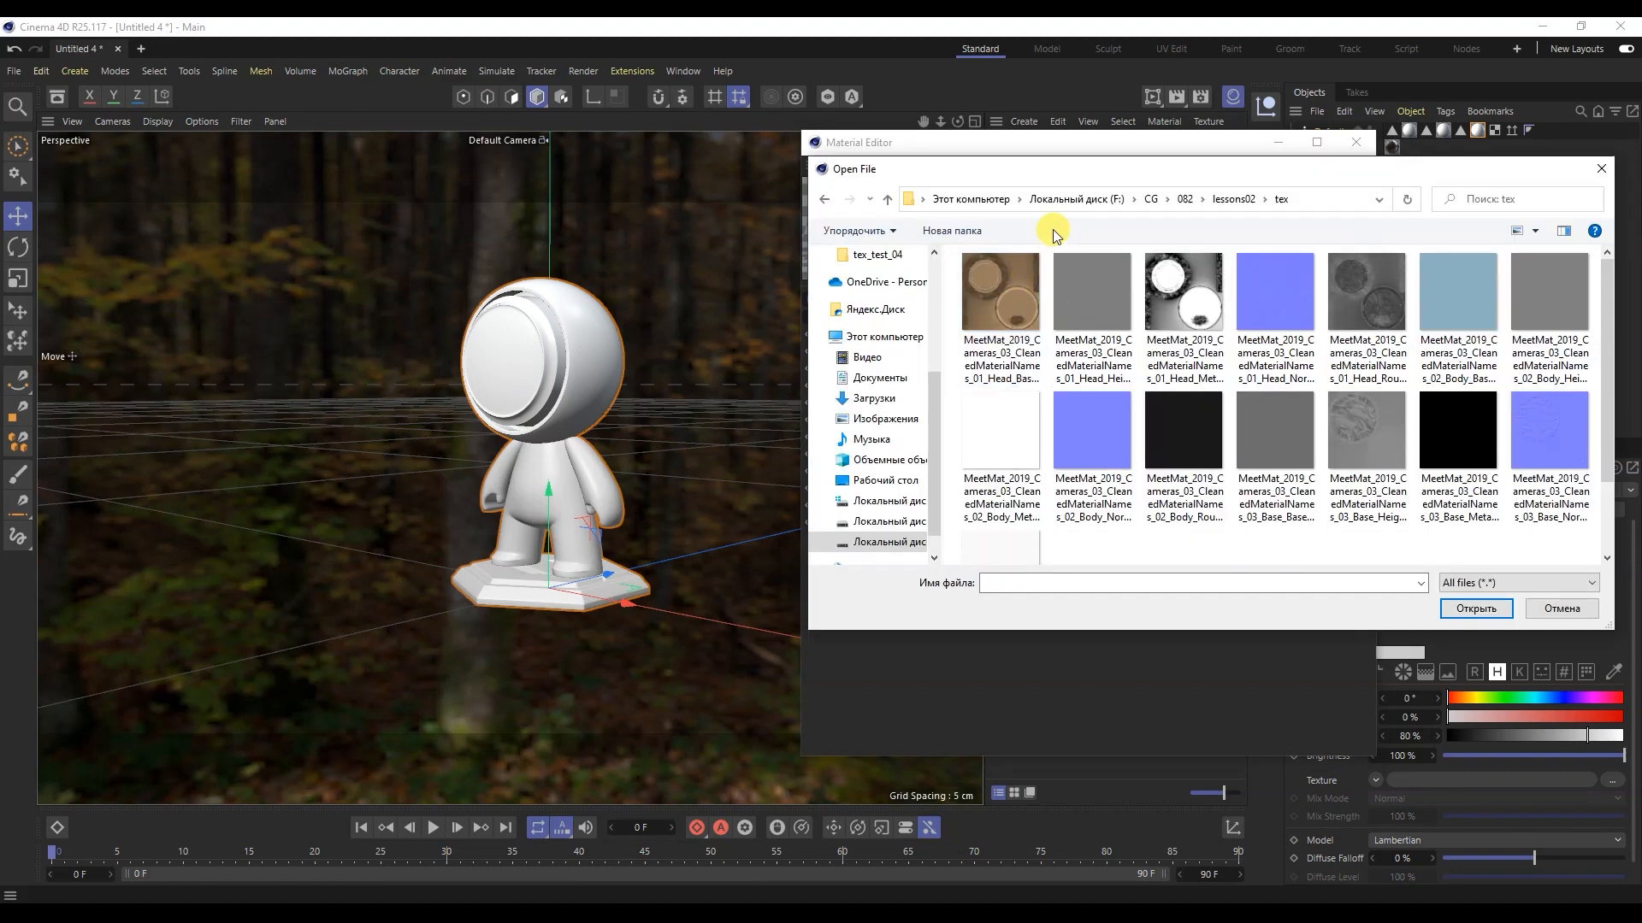
click(1516, 233)
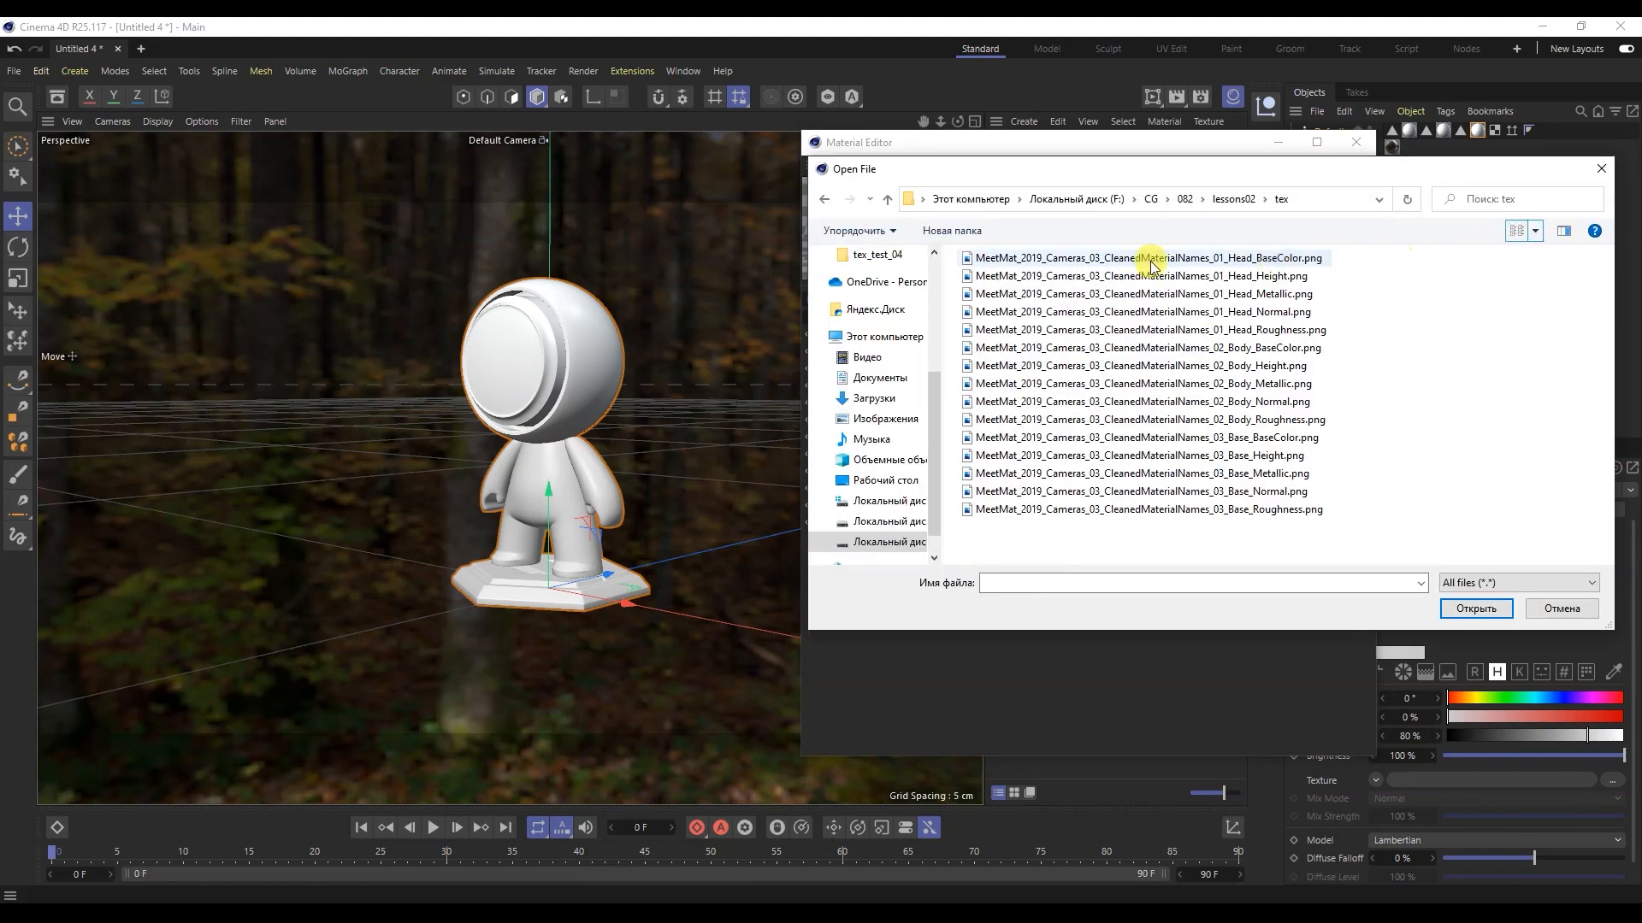
click(1233, 259)
double_click(1232, 257)
click(945, 546)
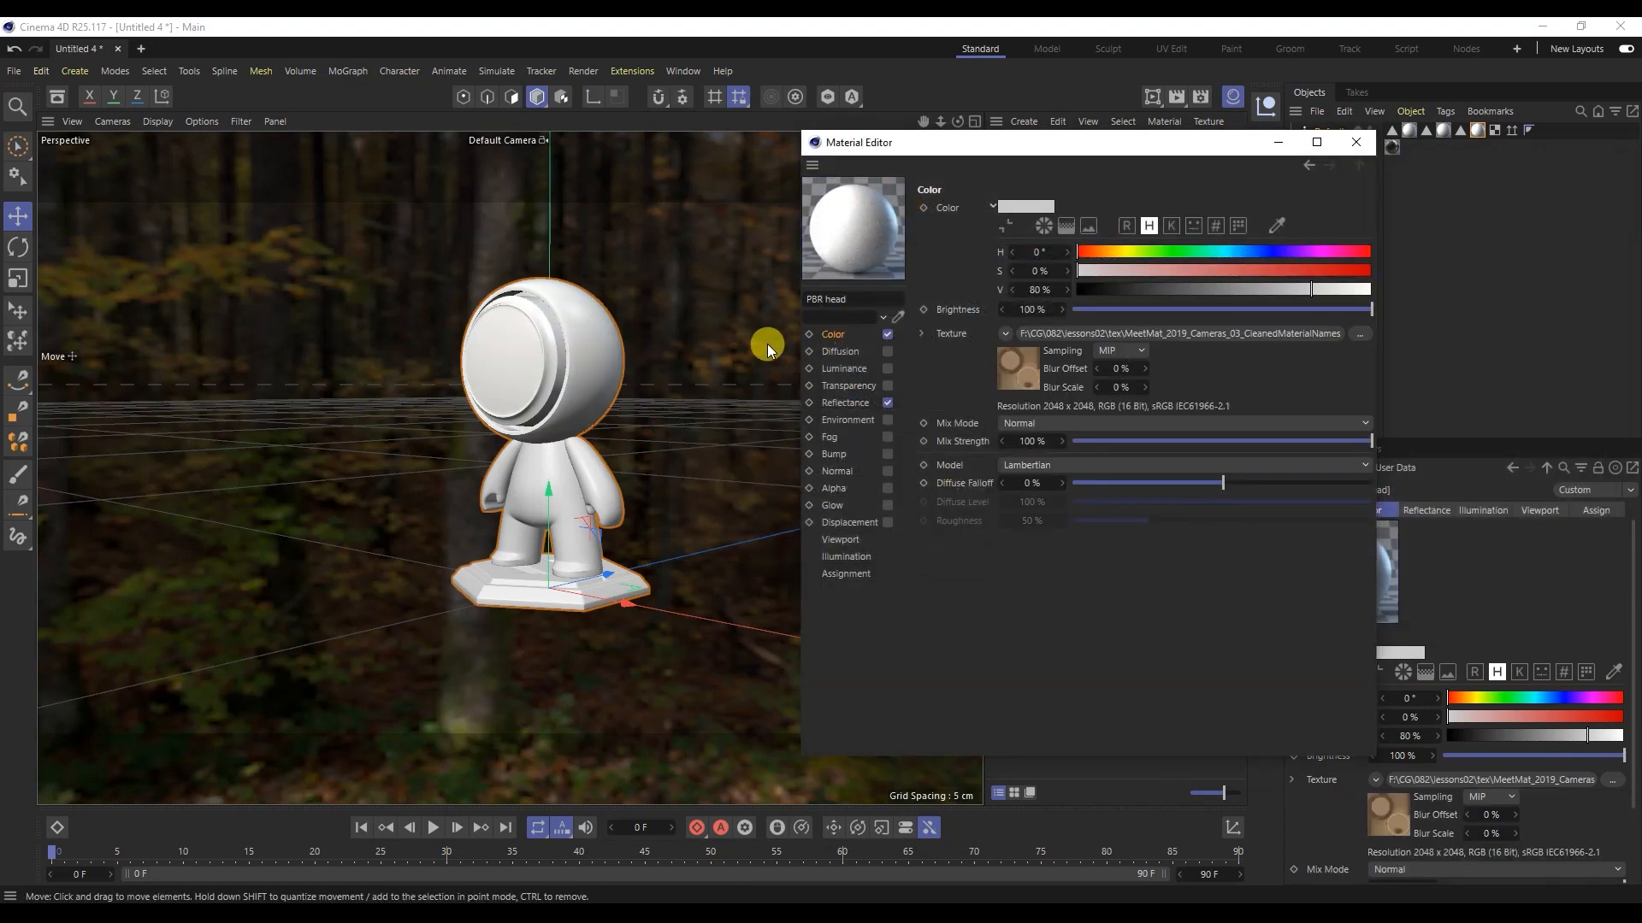
Step: Load the 01_Head_BaseColor.png map as the Layer Color texture of the Default Diffuse reflectance layer without copying it to the project
click(839, 405)
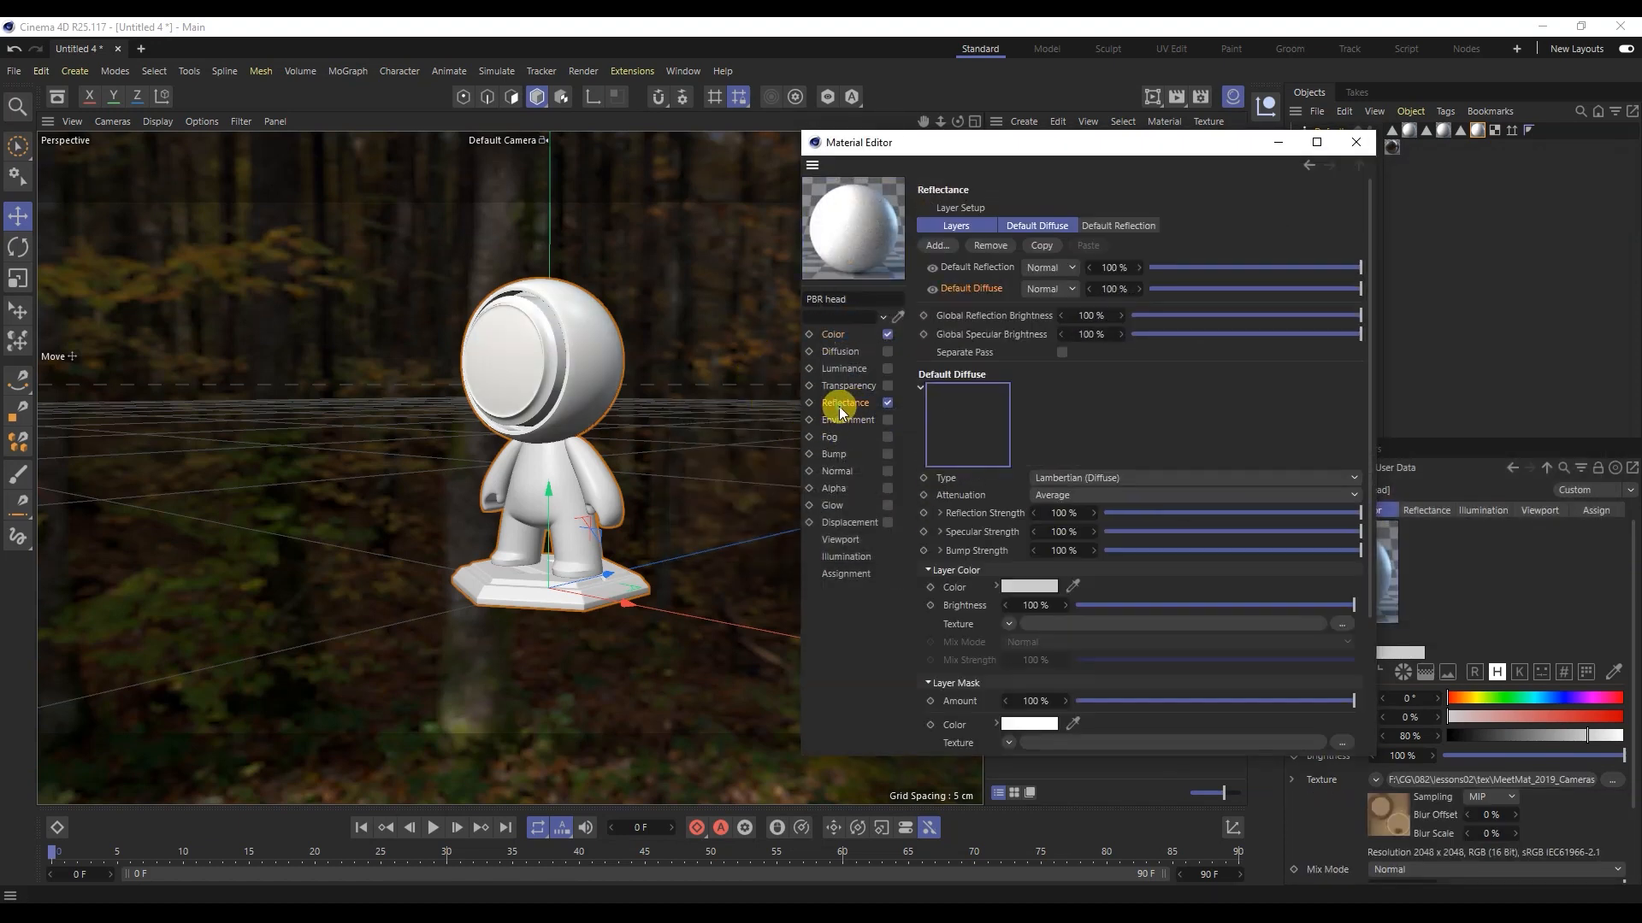
mouse_move(1372, 288)
mouse_down()
mouse_move(1373, 303)
mouse_move(1373, 268)
mouse_up()
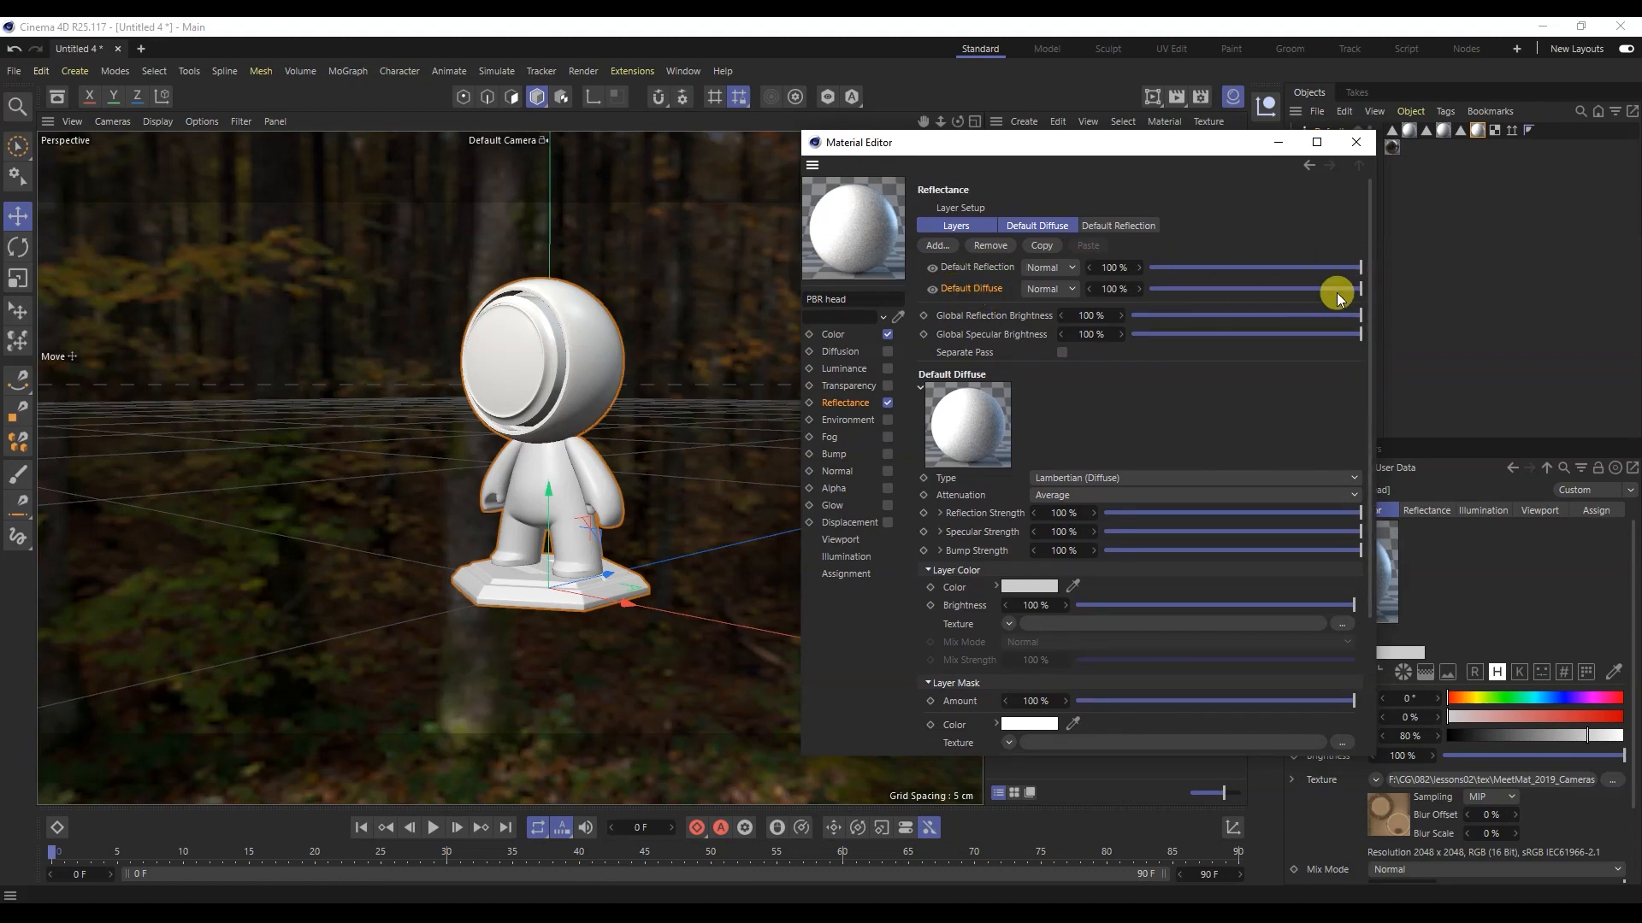
drag(1368, 275, 1371, 319)
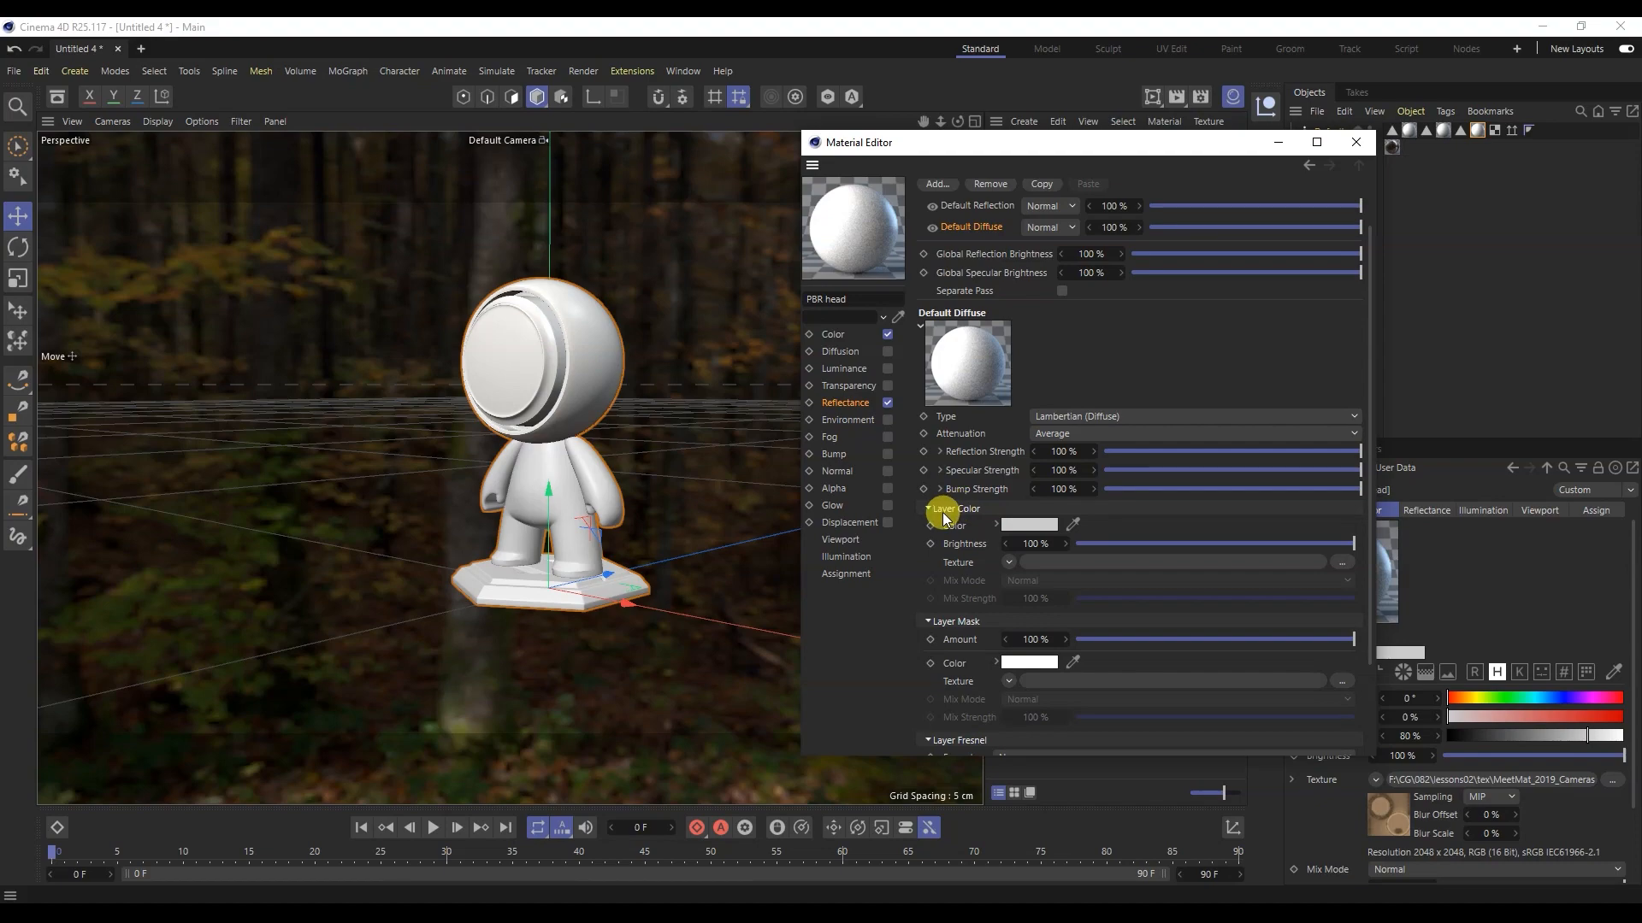
click(1347, 563)
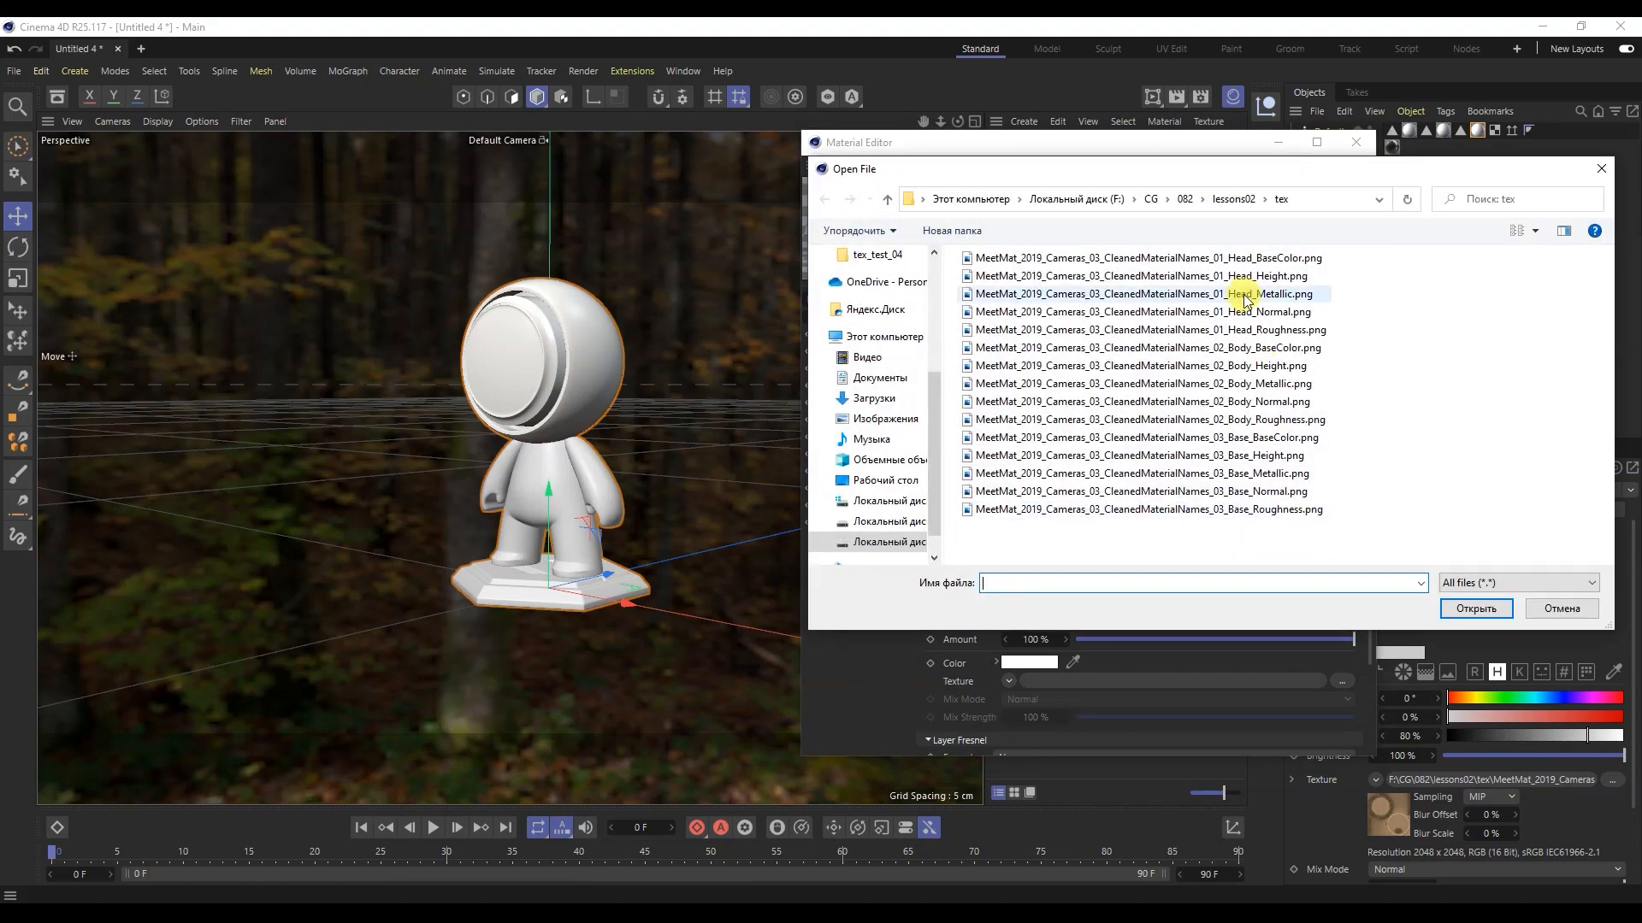
double_click(1231, 257)
click(936, 548)
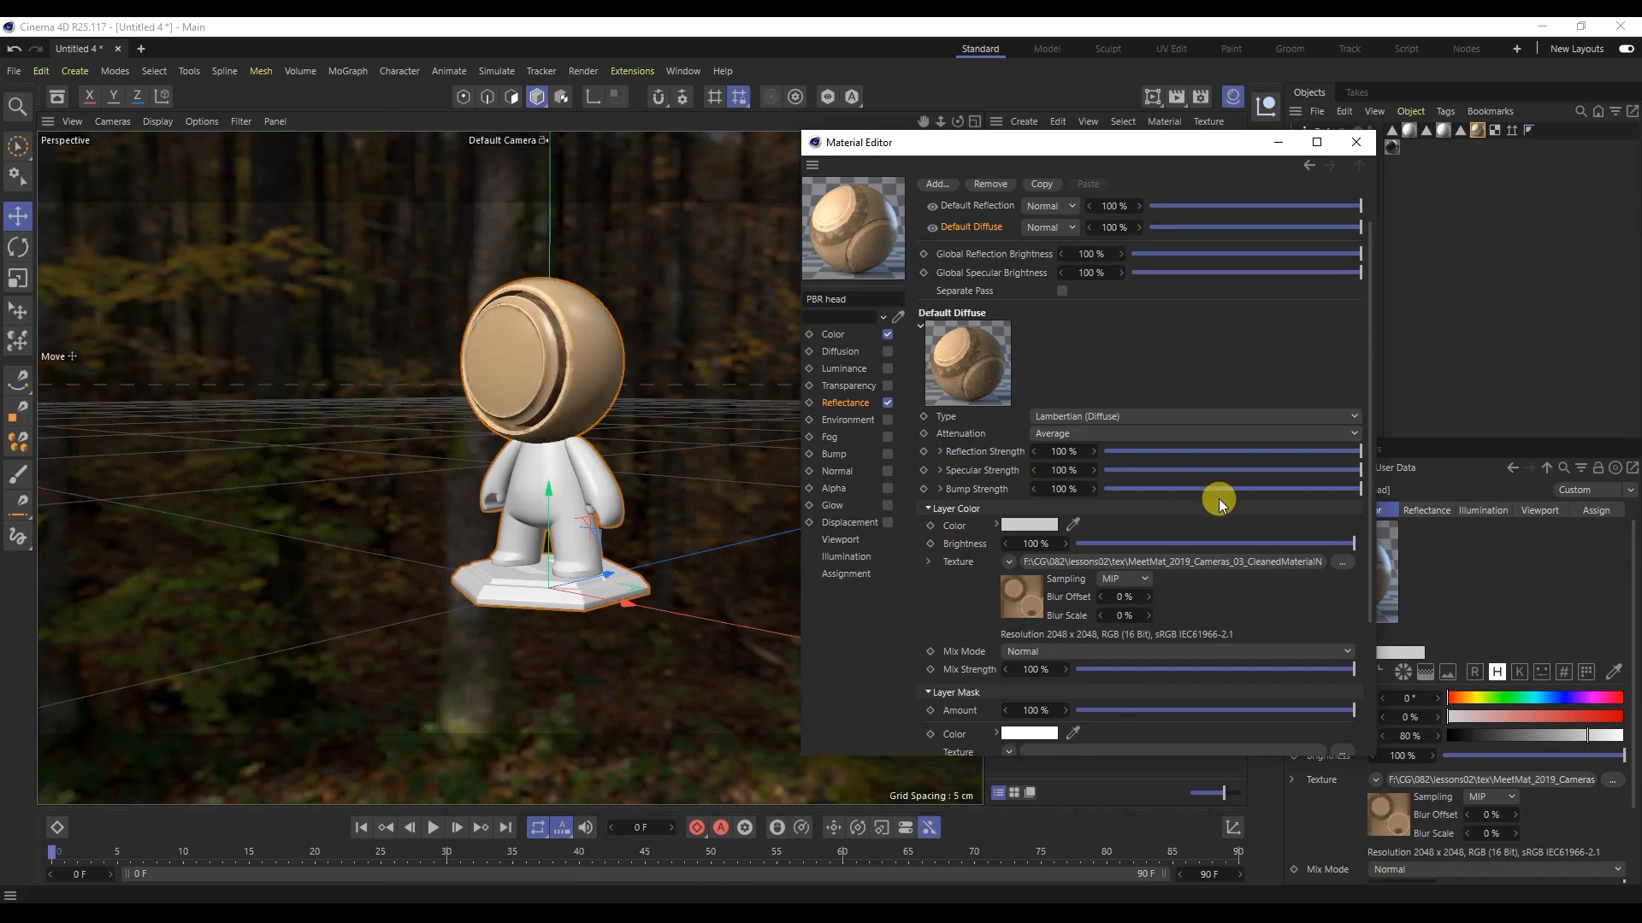
Step: Load the head's roughness map as the Roughness texture of the Default Reflection layer without copying it to the project
drag(1370, 458, 1370, 405)
click(966, 266)
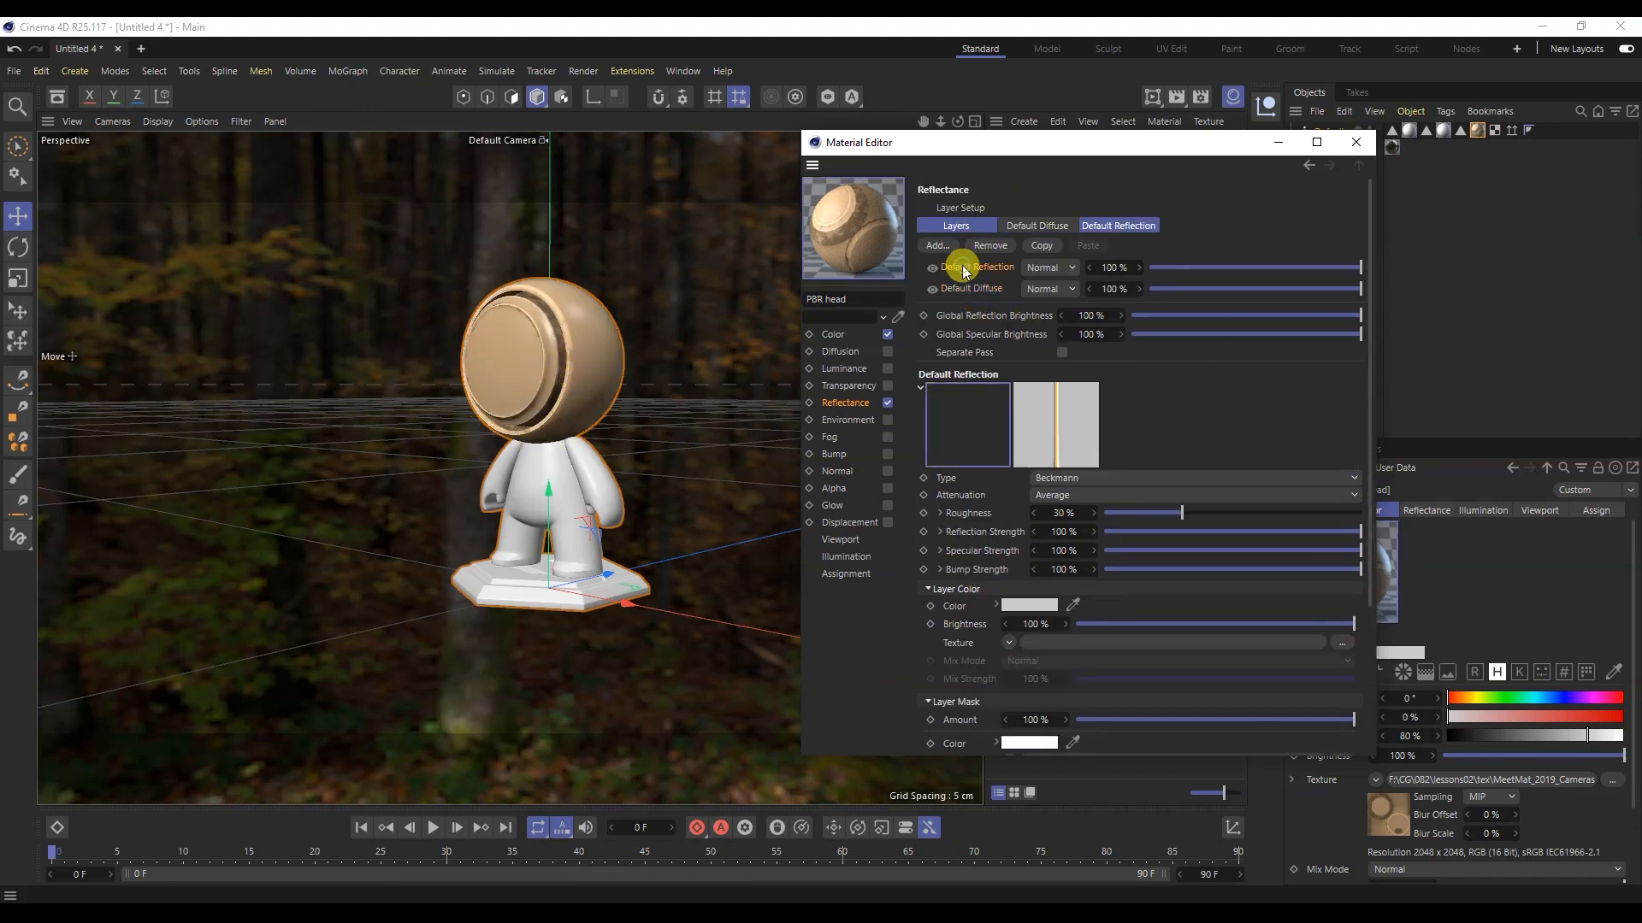
drag(1370, 259, 1372, 276)
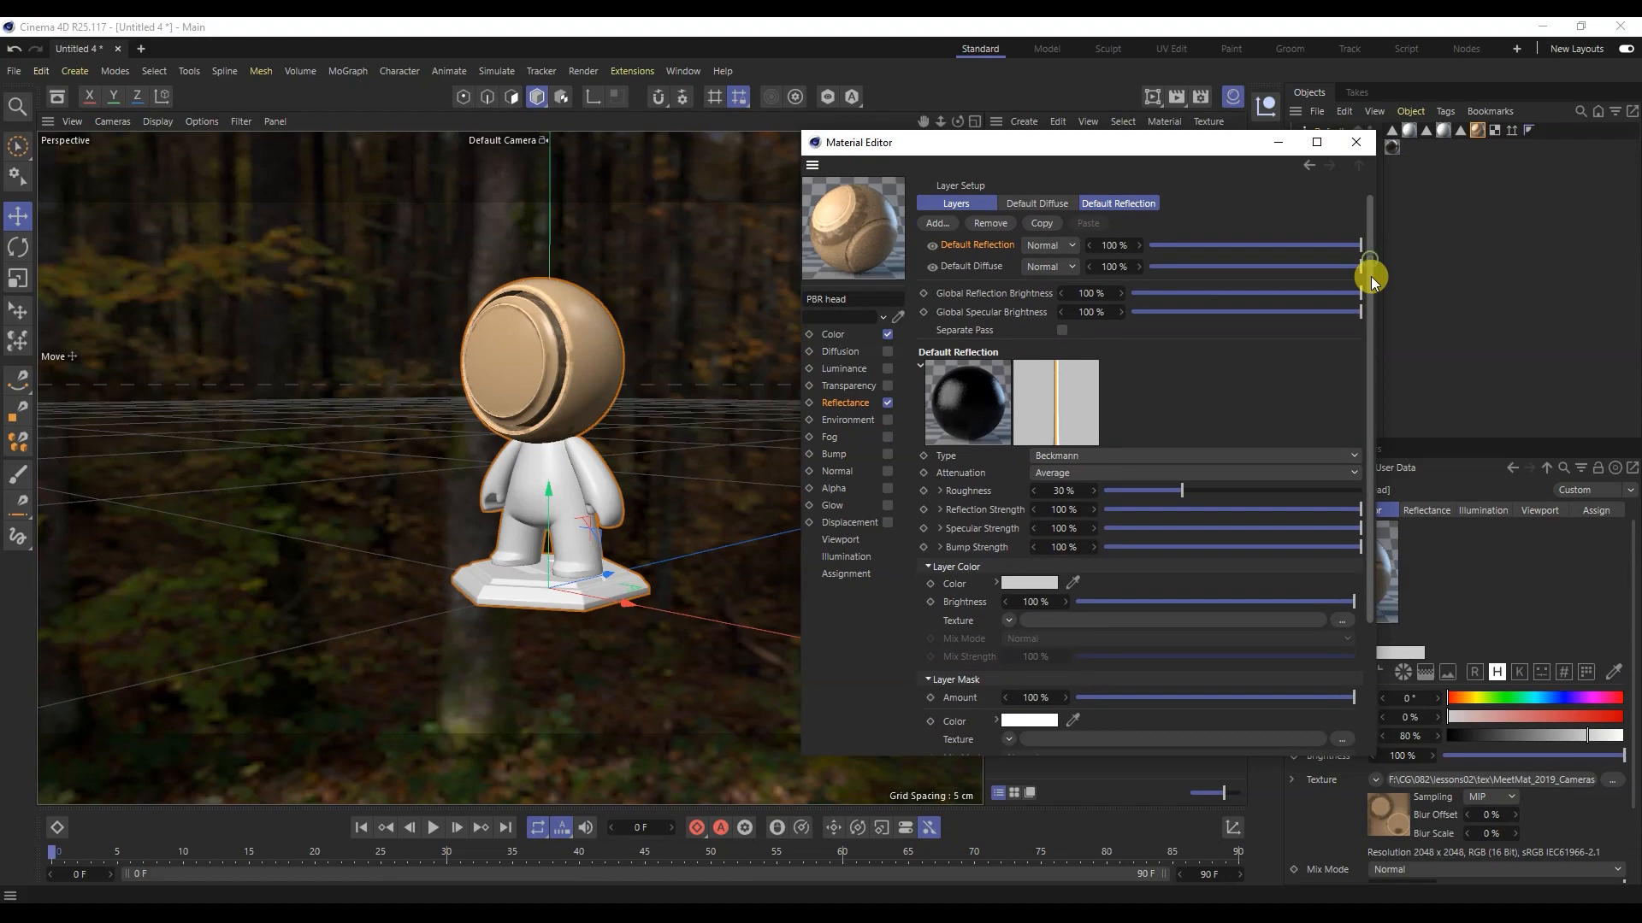
click(940, 491)
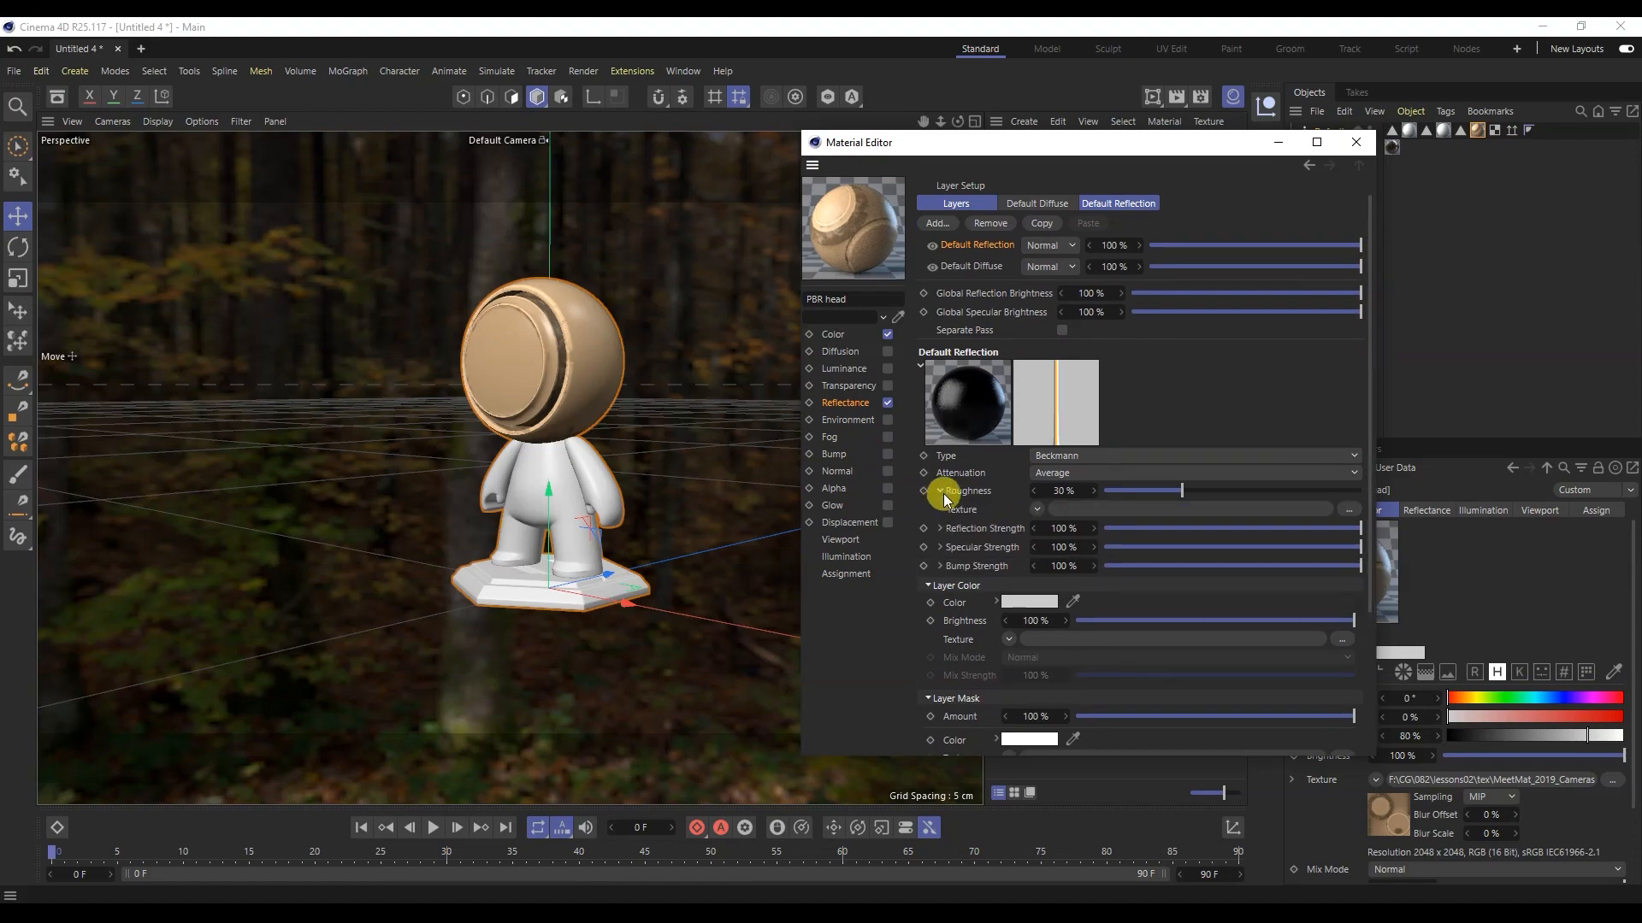
click(1347, 508)
double_click(1029, 429)
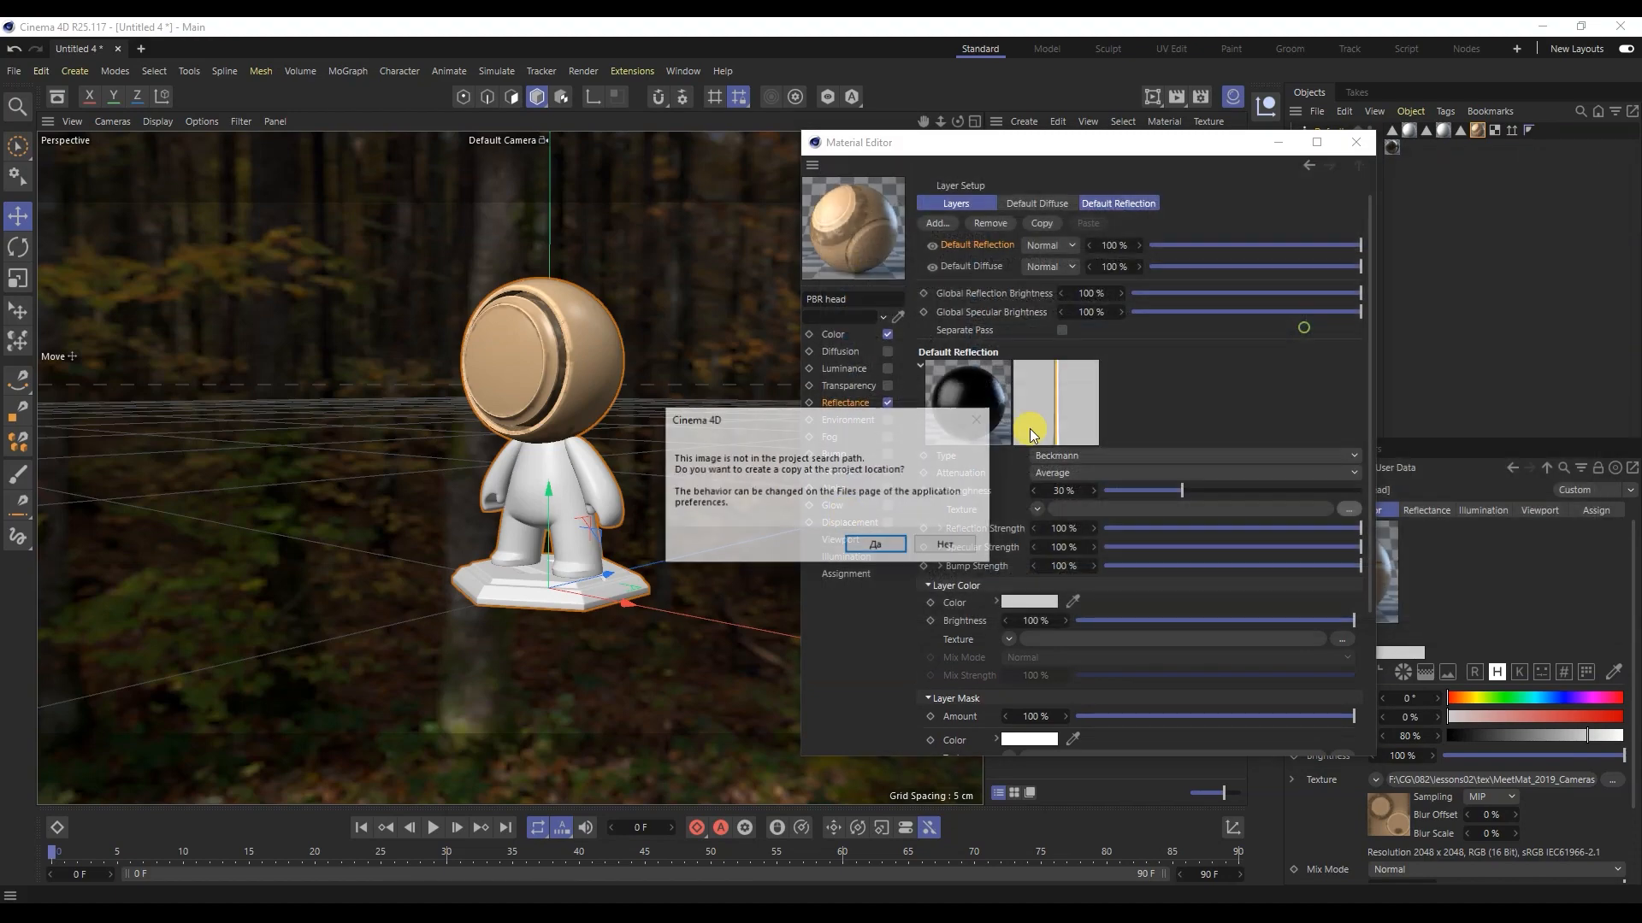
click(945, 544)
Step: Load the 01_Head_BaseColor.png map as the Layer Color texture of the Default Reflection layer
drag(1371, 340, 1366, 460)
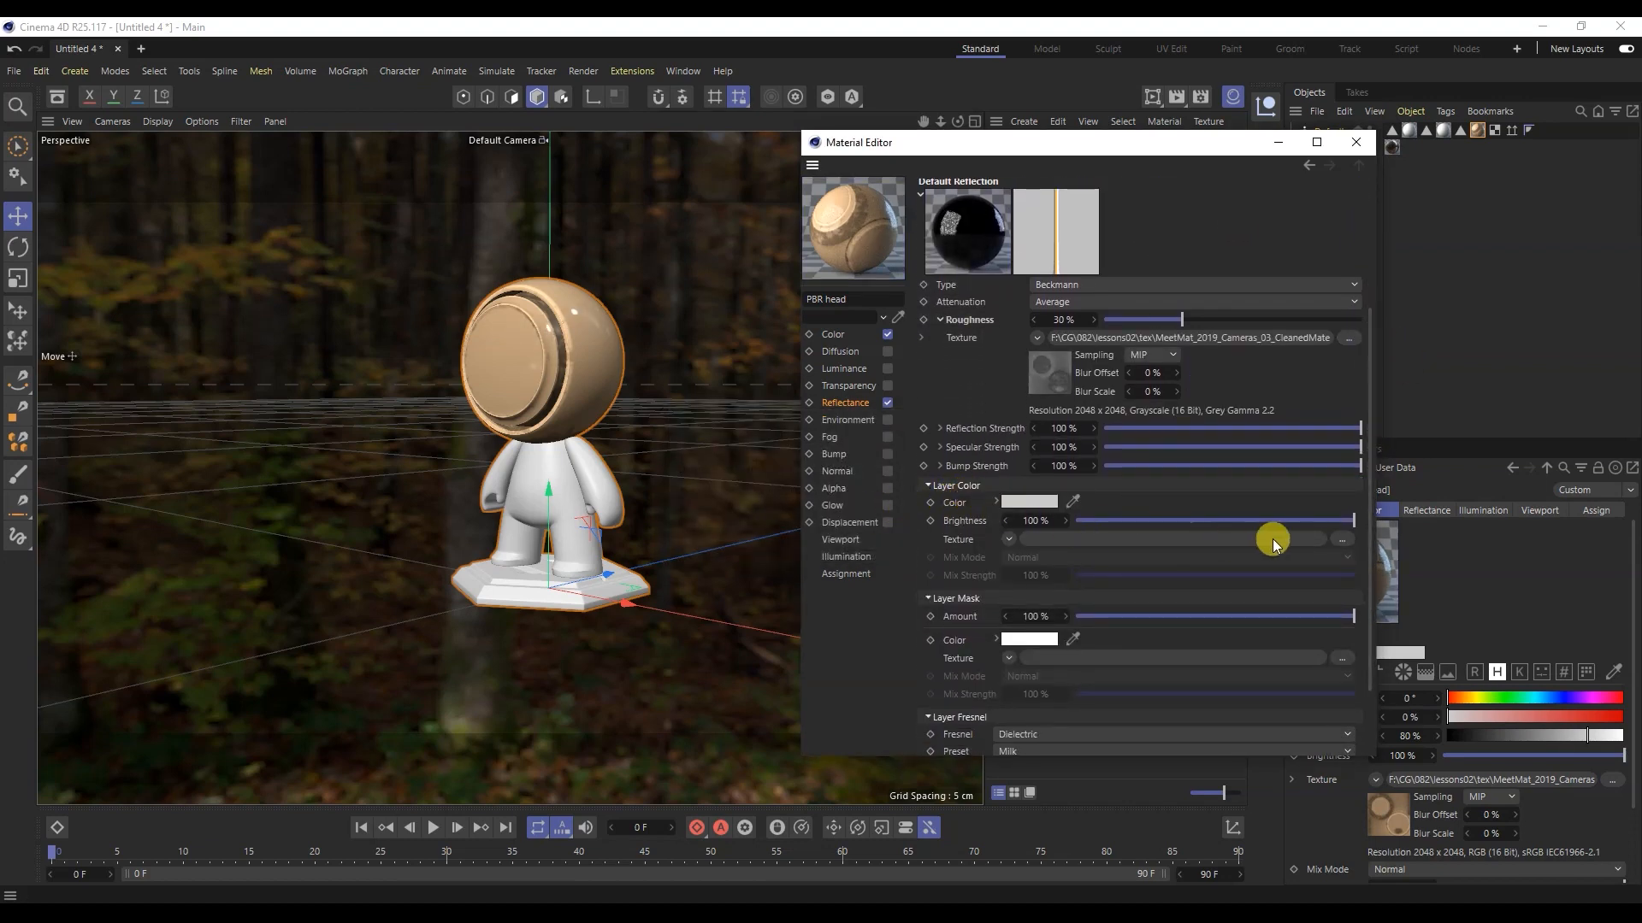
click(1348, 542)
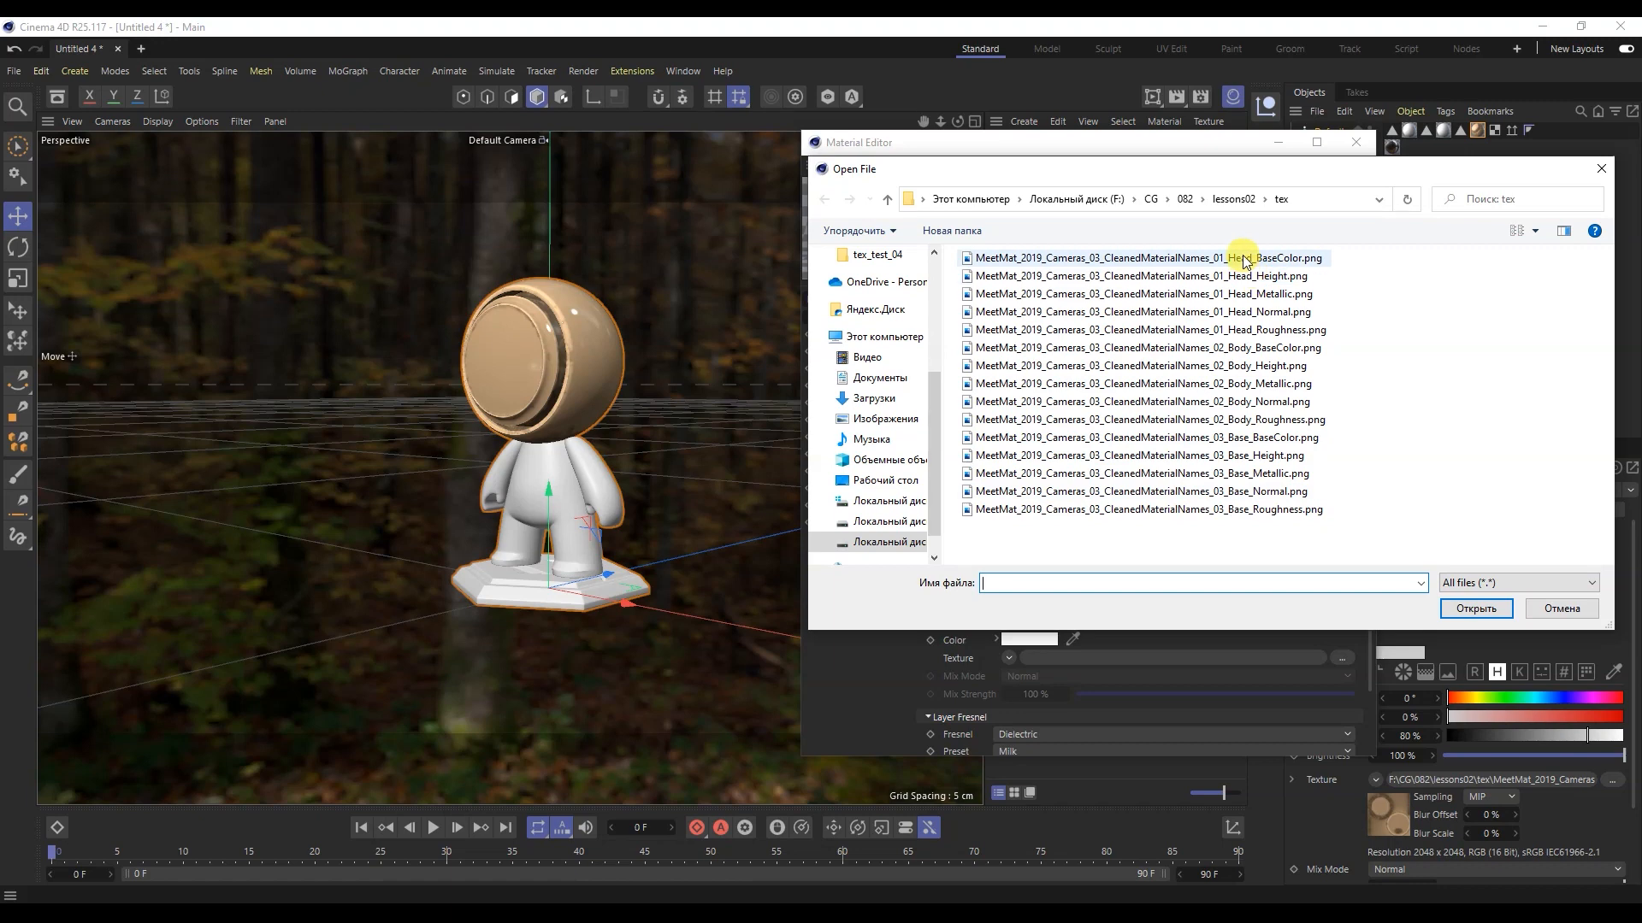
double_click(1232, 262)
click(864, 545)
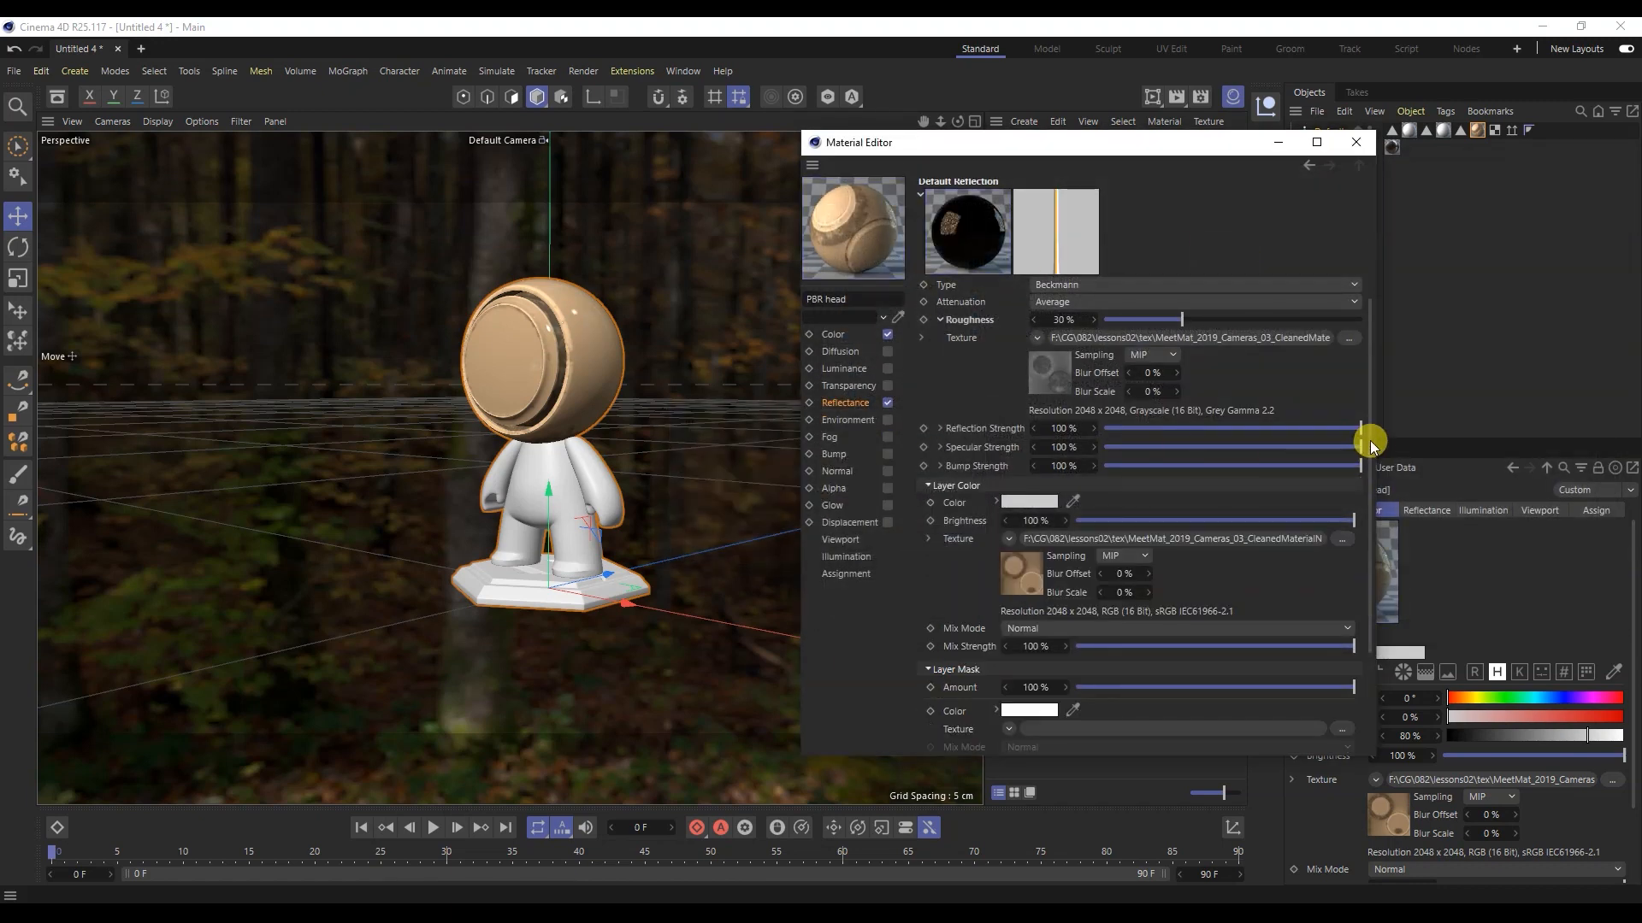
Step: Set the Default Reflection layer's Fresnel type to None
drag(1370, 439, 1369, 588)
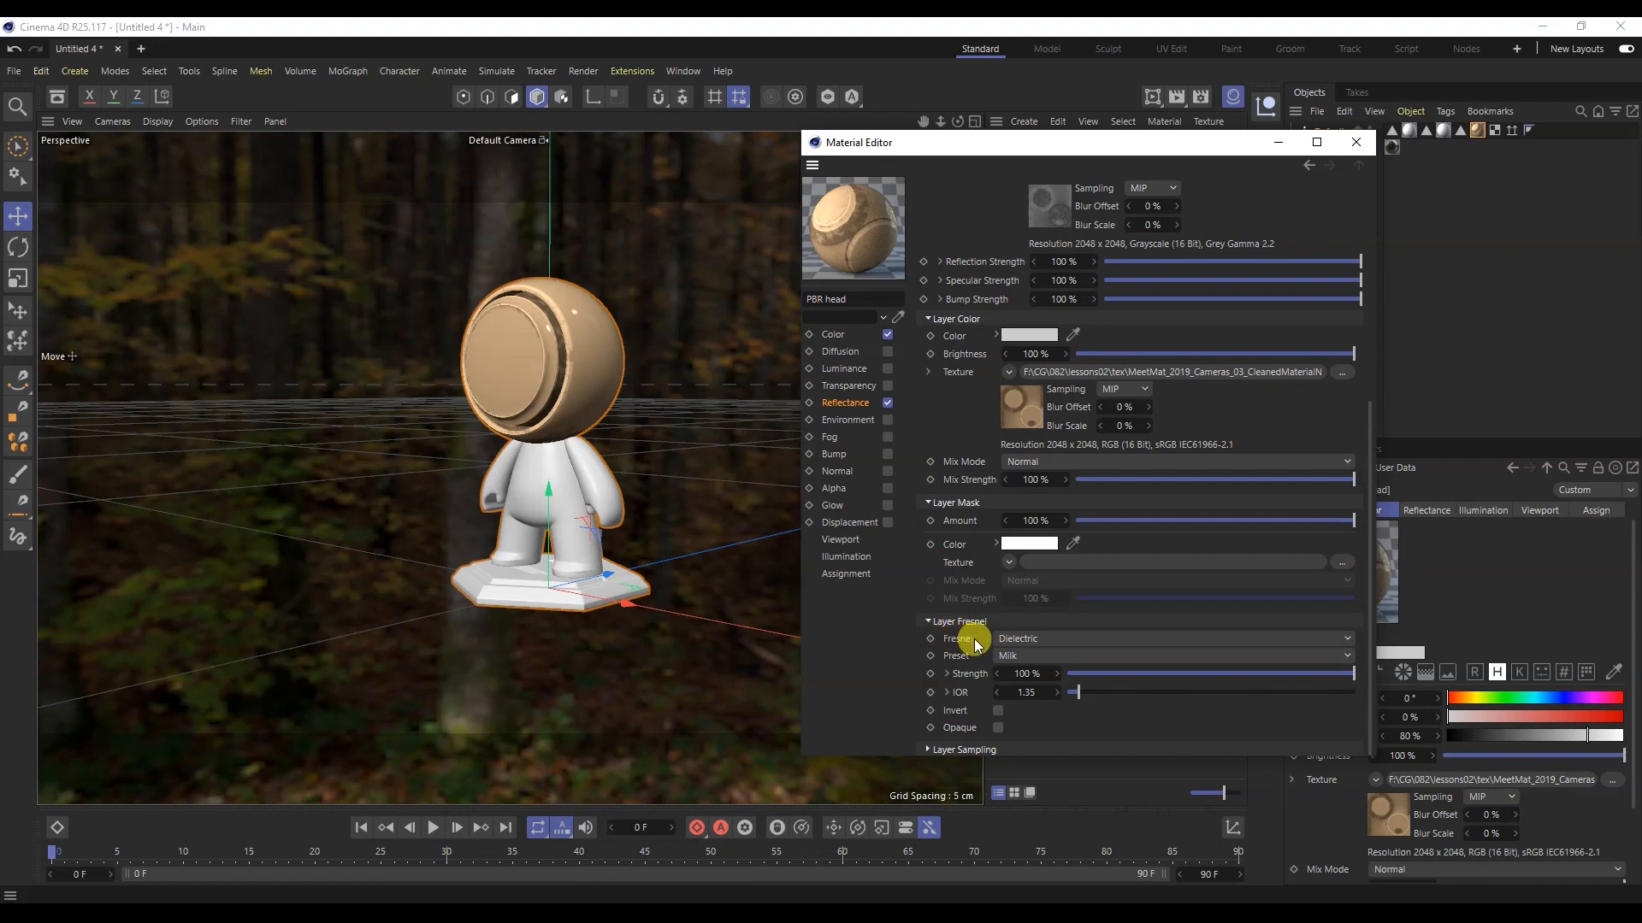
click(1045, 639)
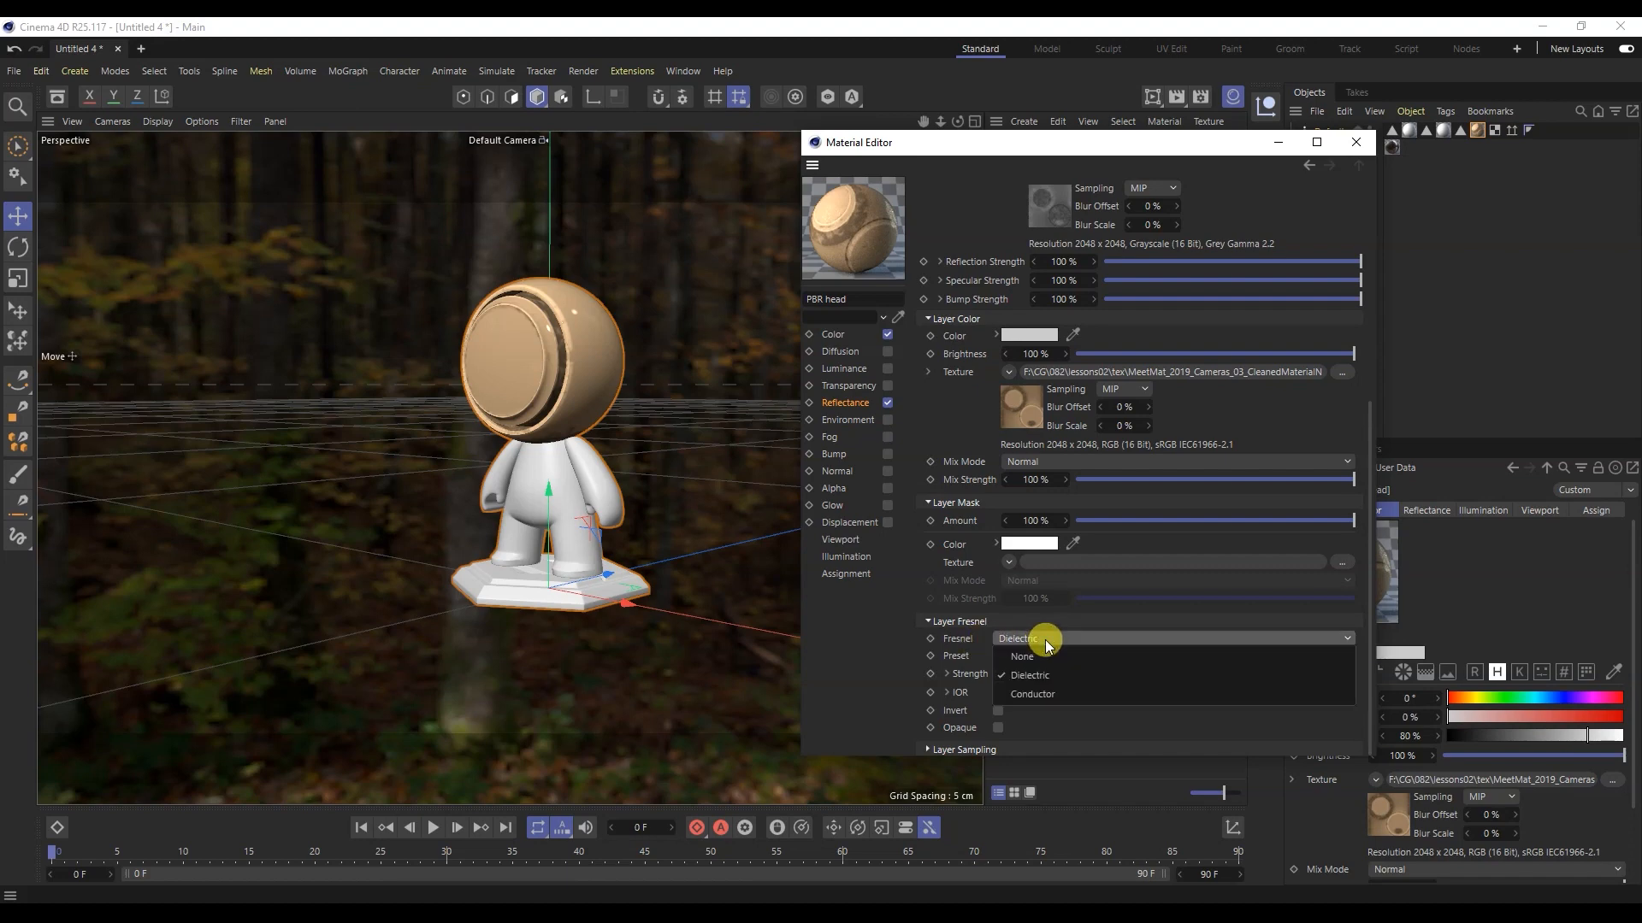
click(1045, 640)
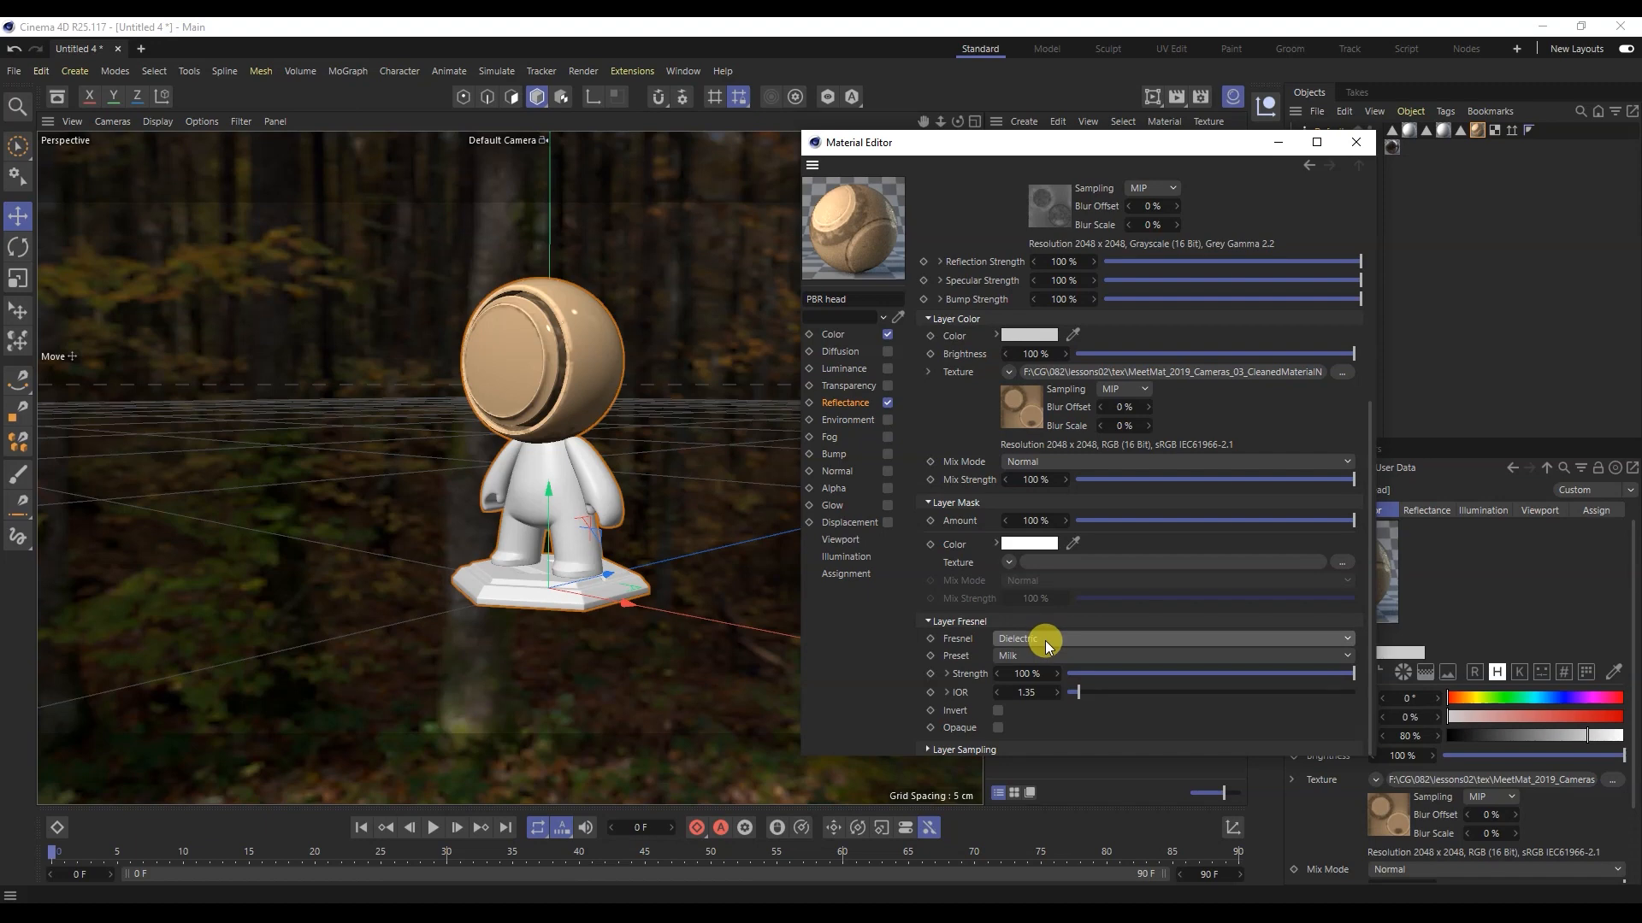
click(1045, 639)
click(1044, 655)
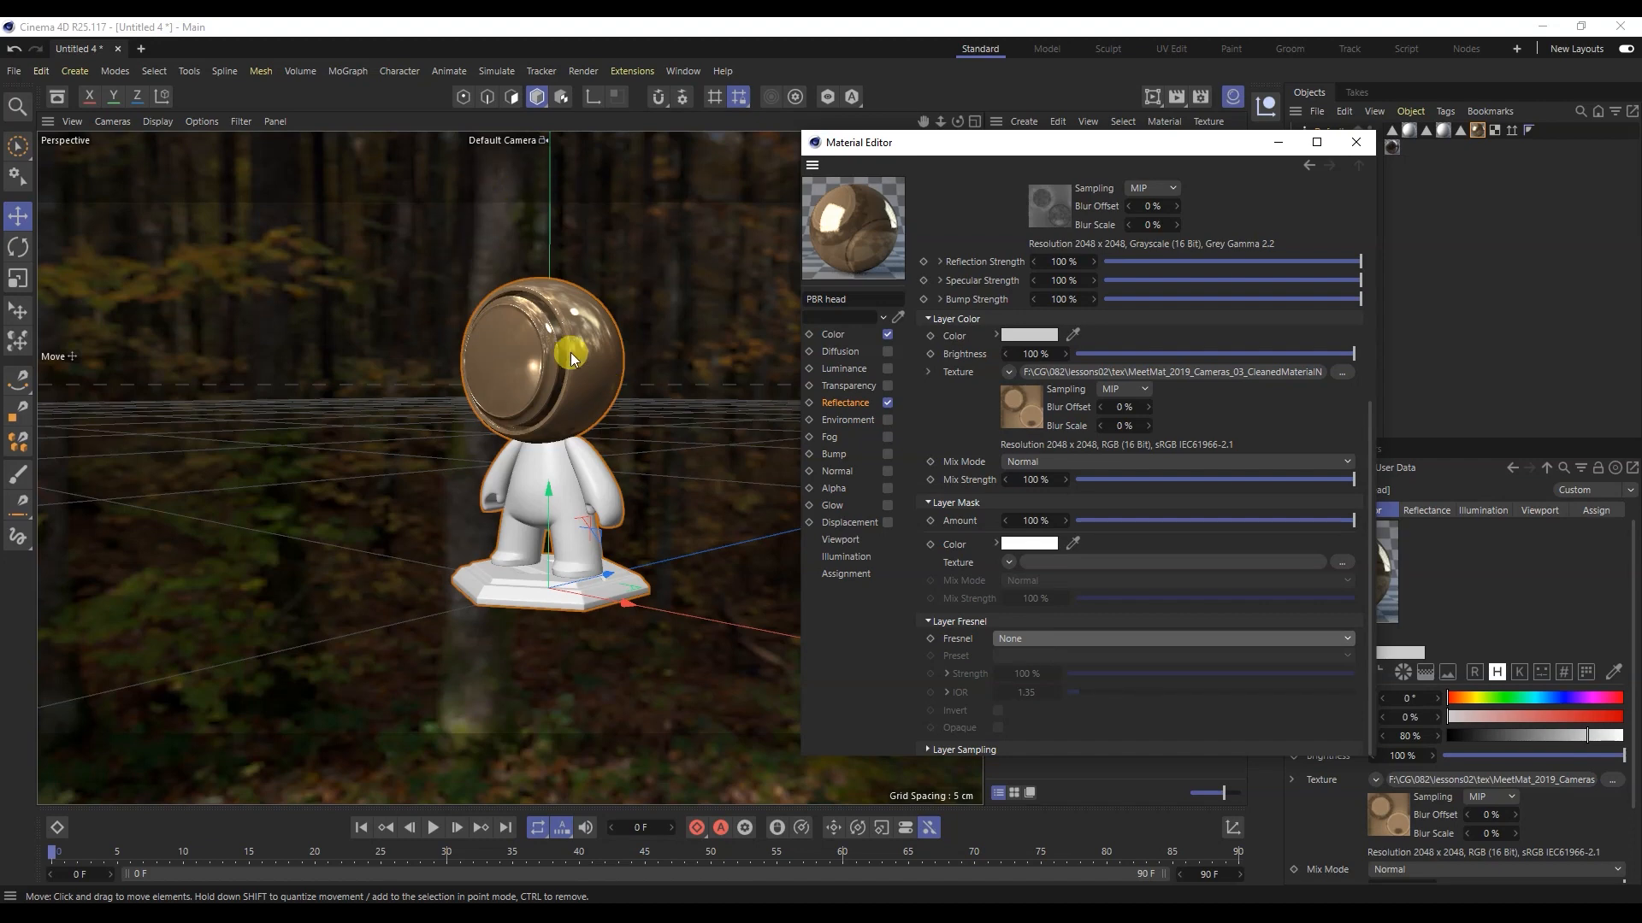
Step: Add a GGX layer to the Reflectance channel of PBR head and name it Metal
drag(1373, 512, 1341, 256)
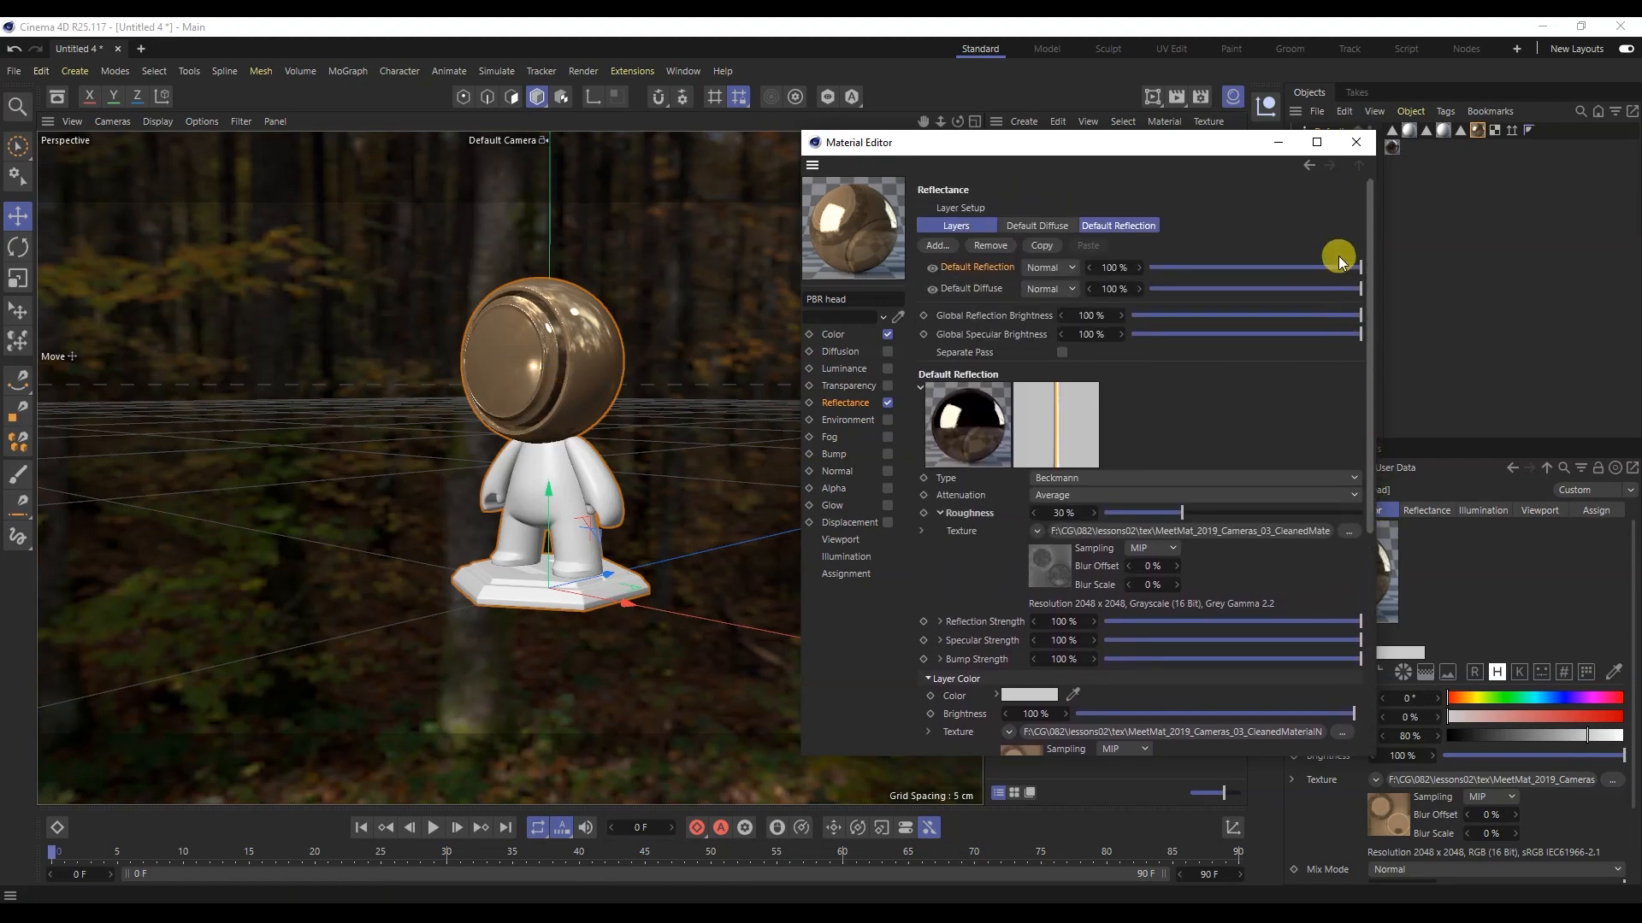
click(938, 247)
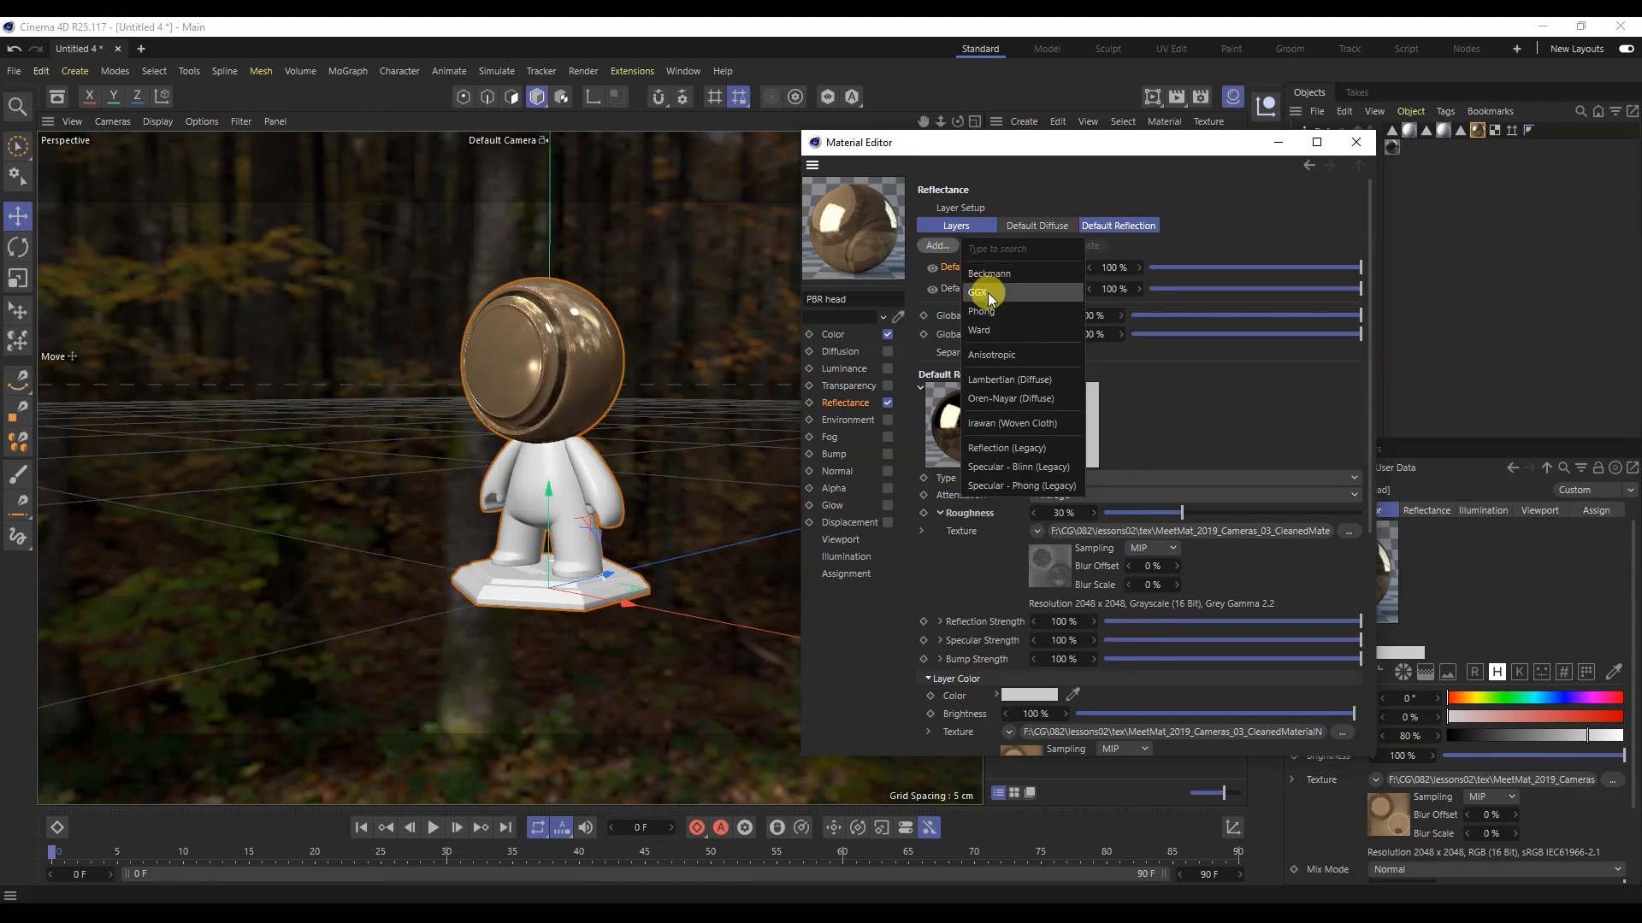
click(988, 293)
double_click(959, 269)
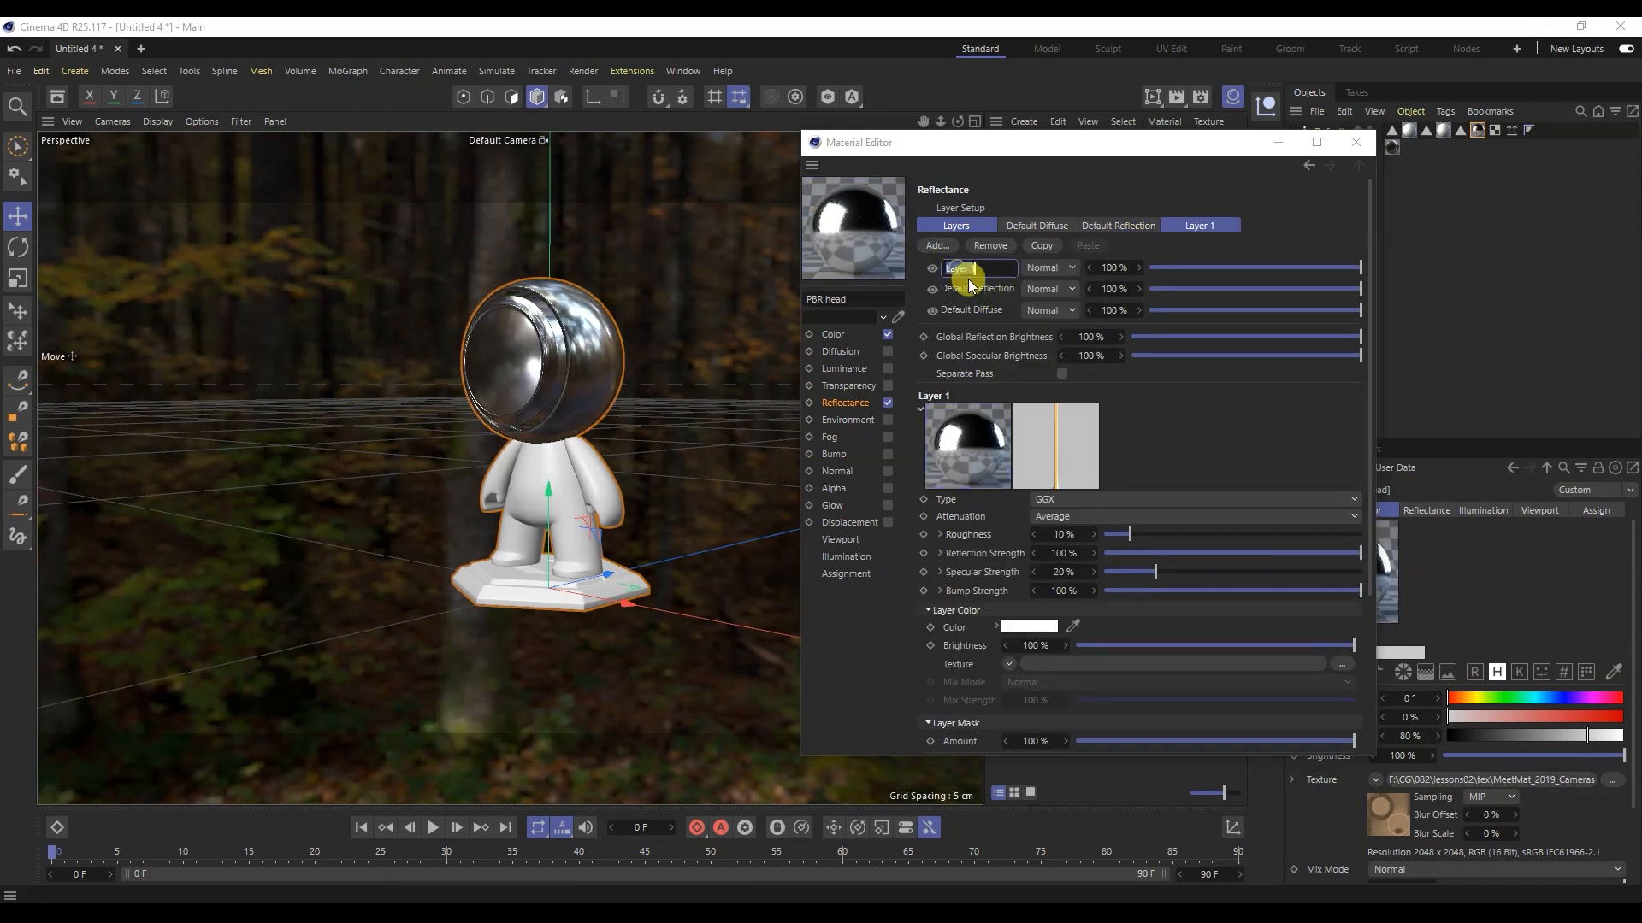
text(Metal)
key(Return)
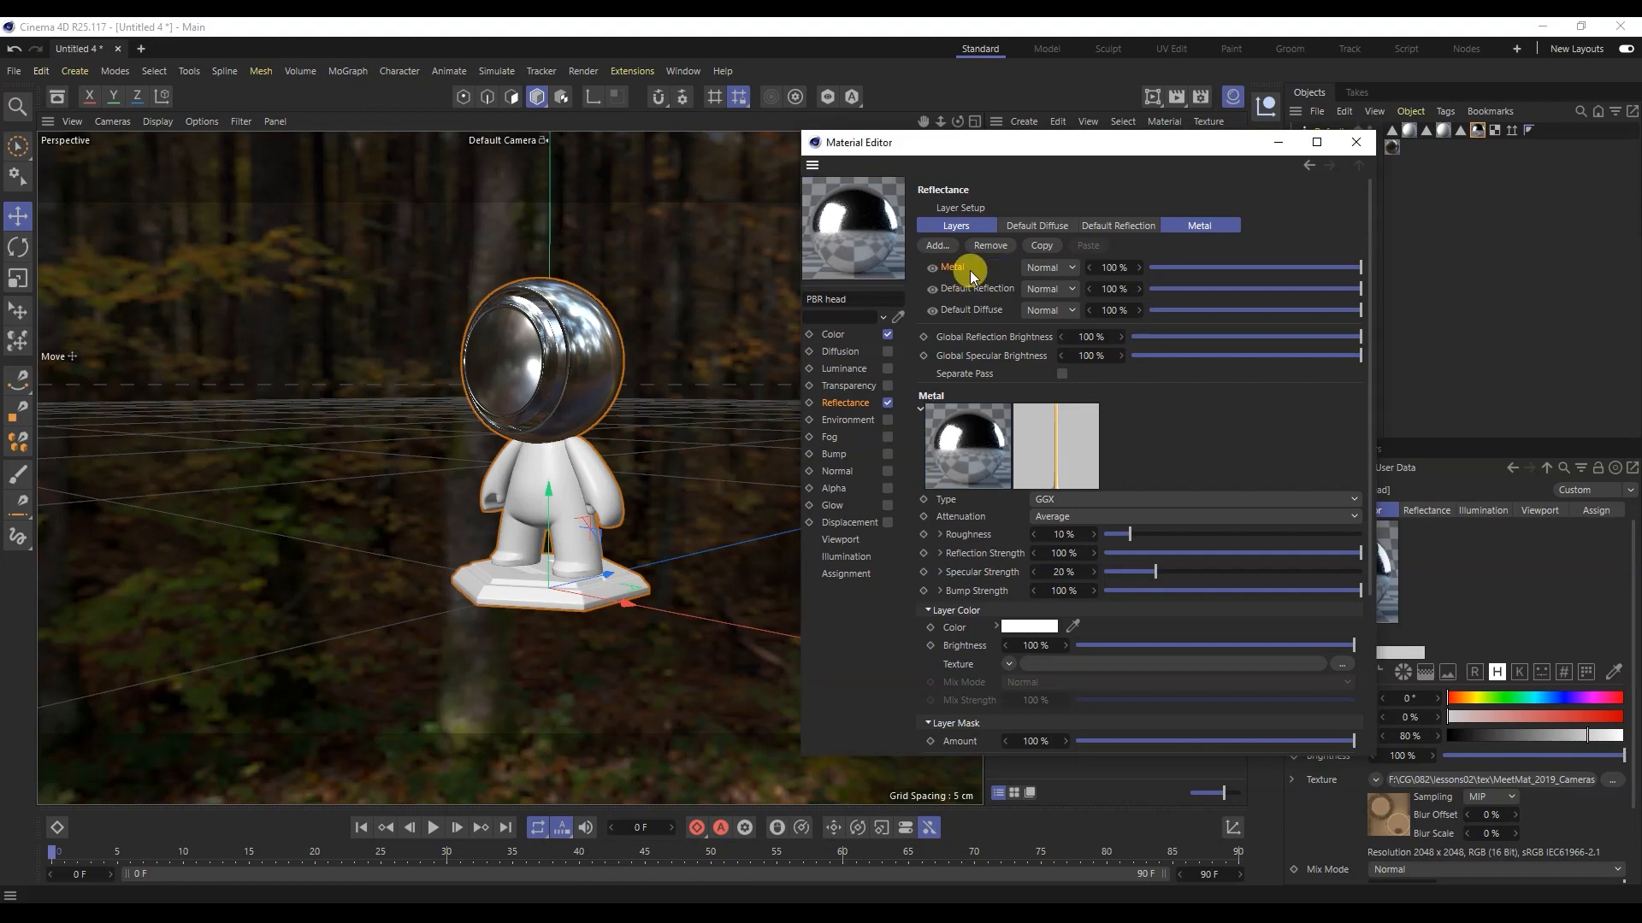
Step: Set the Metal layer's Attenuation to Metal
drag(1370, 291, 1248, 366)
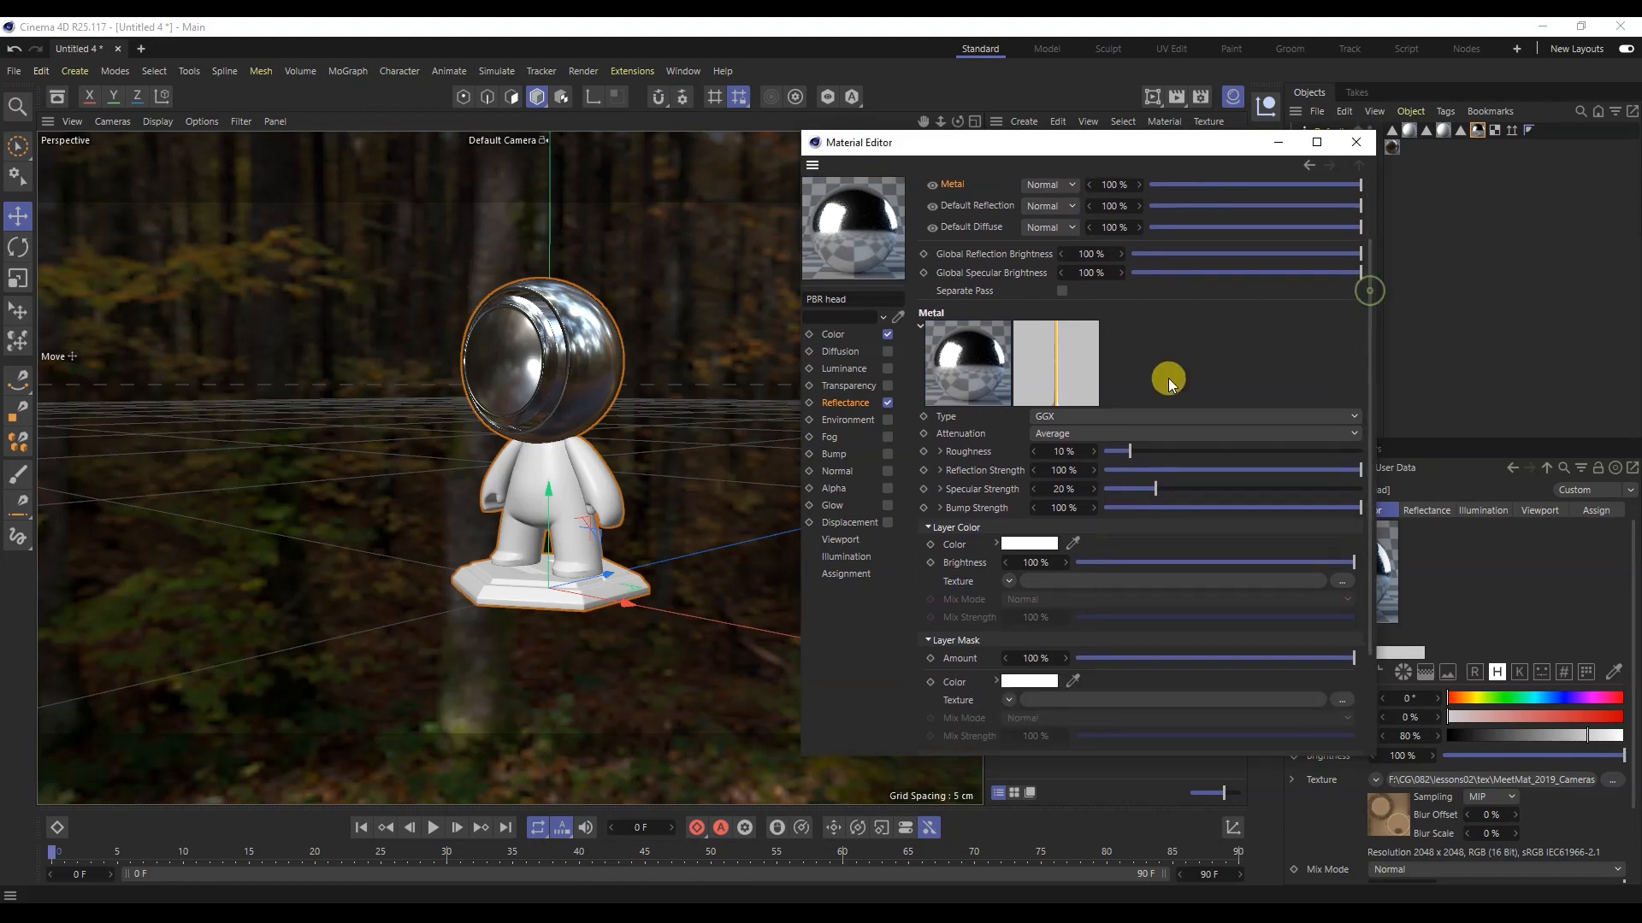
click(1049, 435)
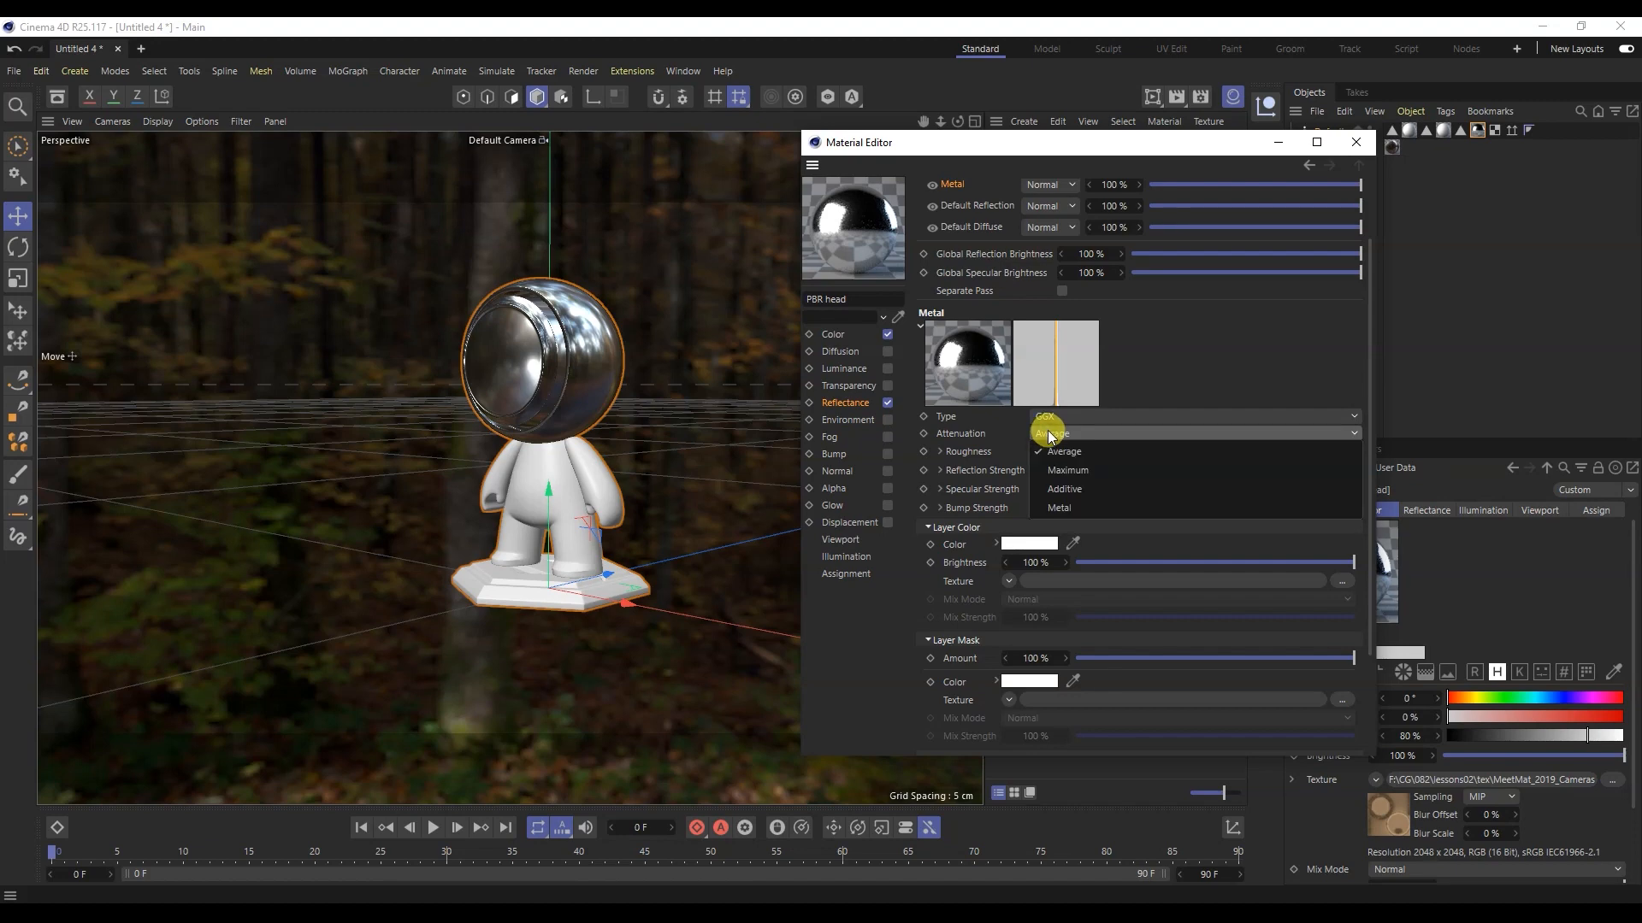
click(1058, 509)
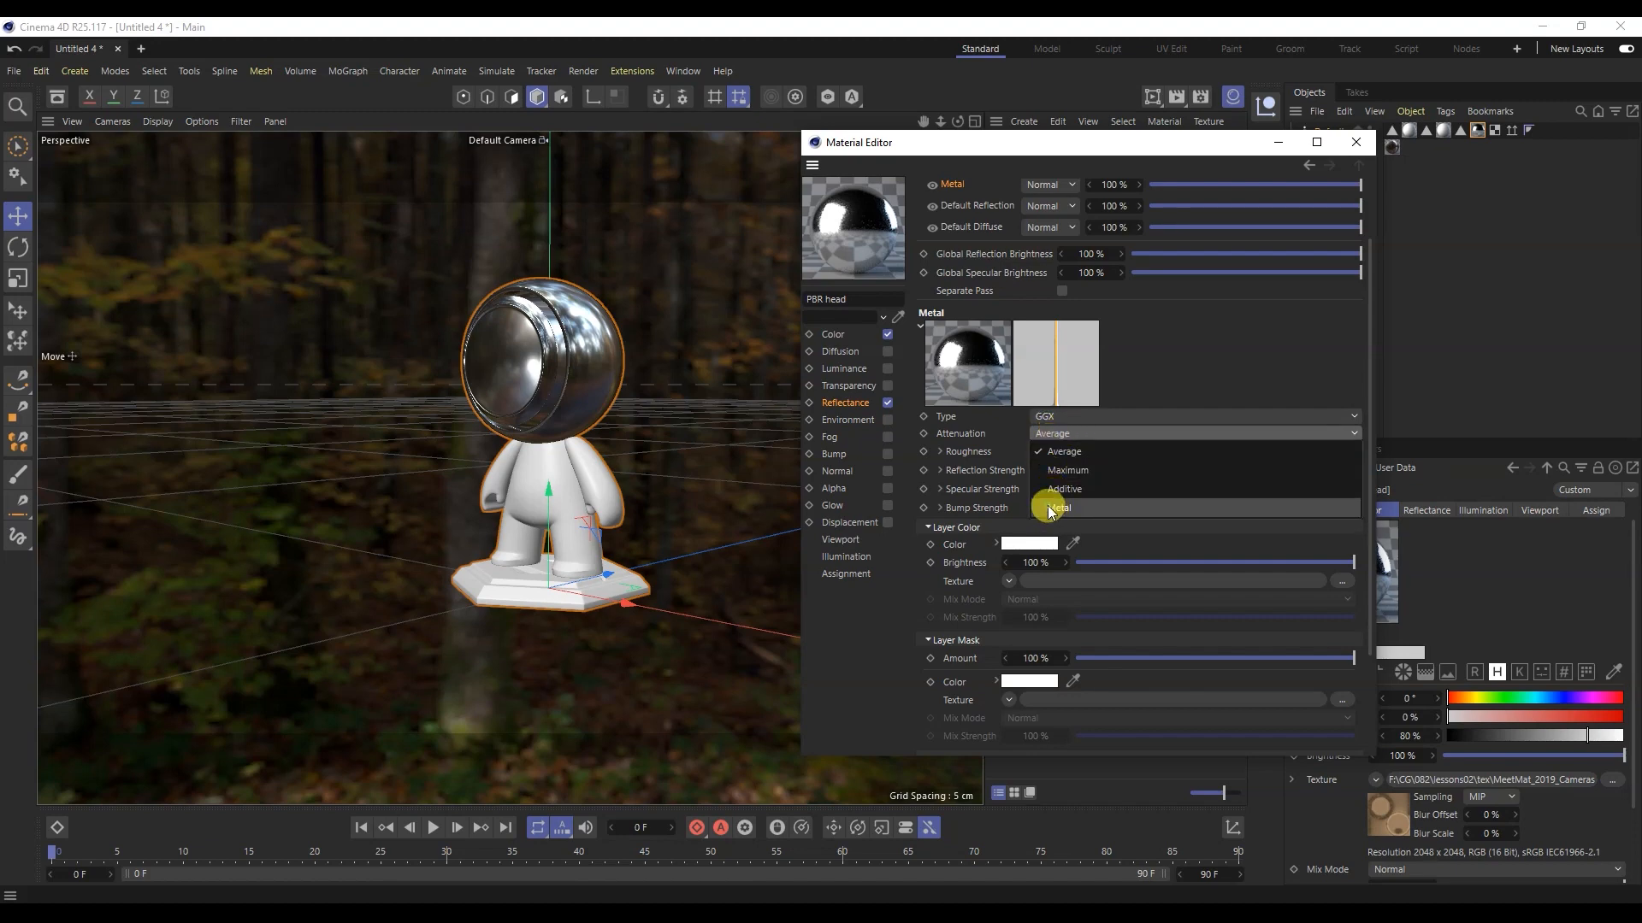
Step: Load the 01_Head_Roughness.png map as the Metal layer's Roughness texture without copying it to the project location
click(939, 452)
click(1351, 475)
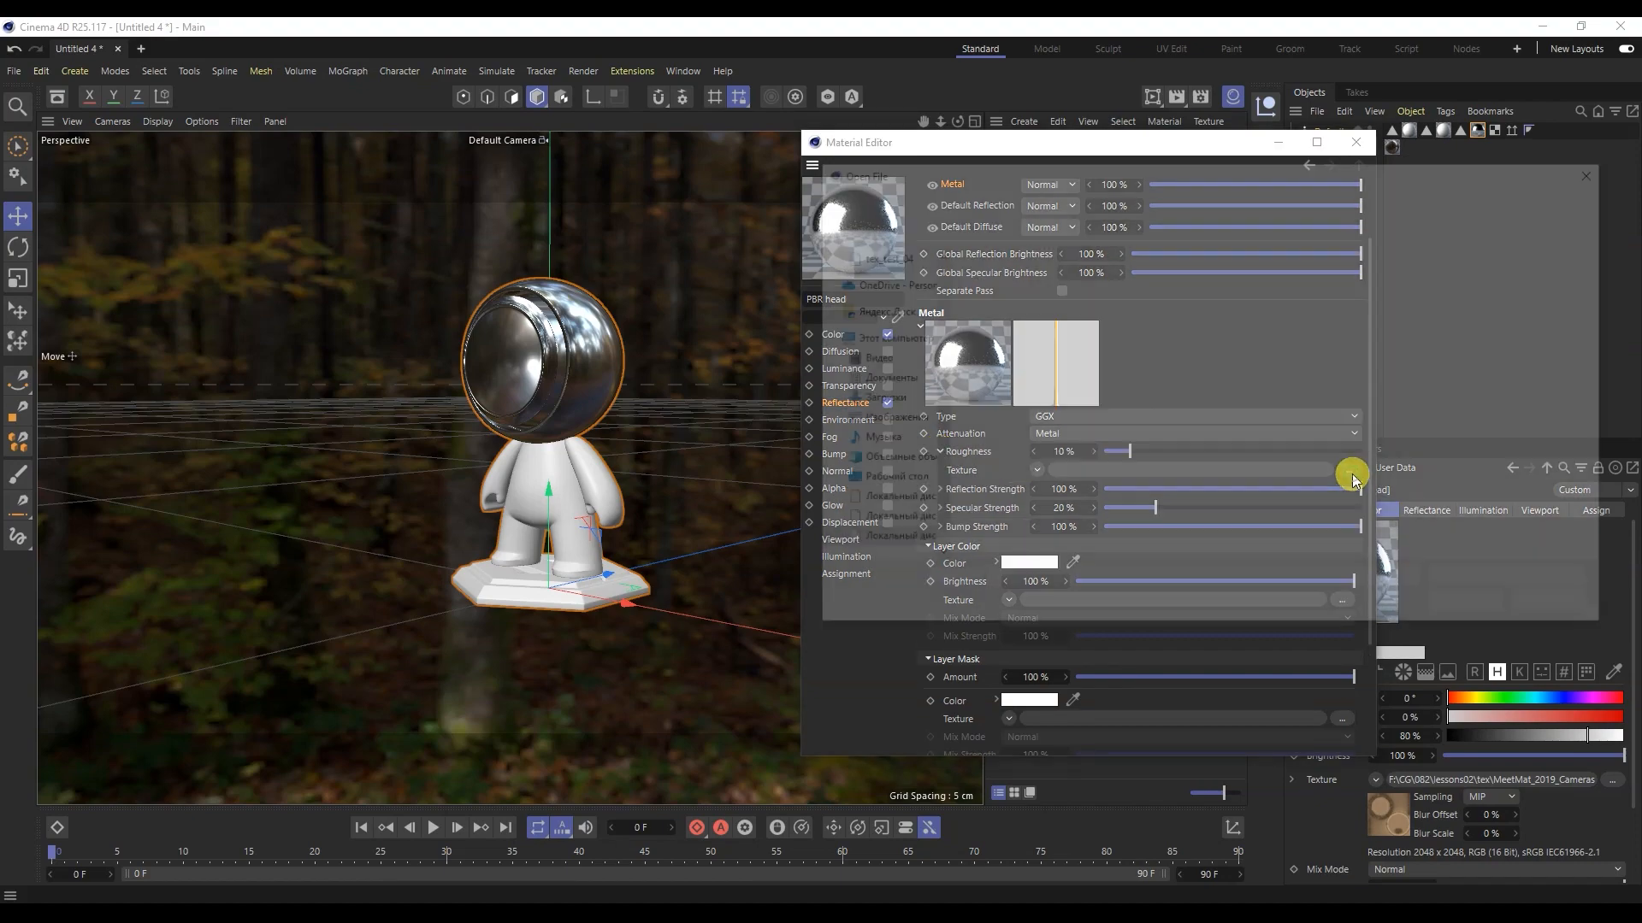
double_click(1112, 330)
click(949, 544)
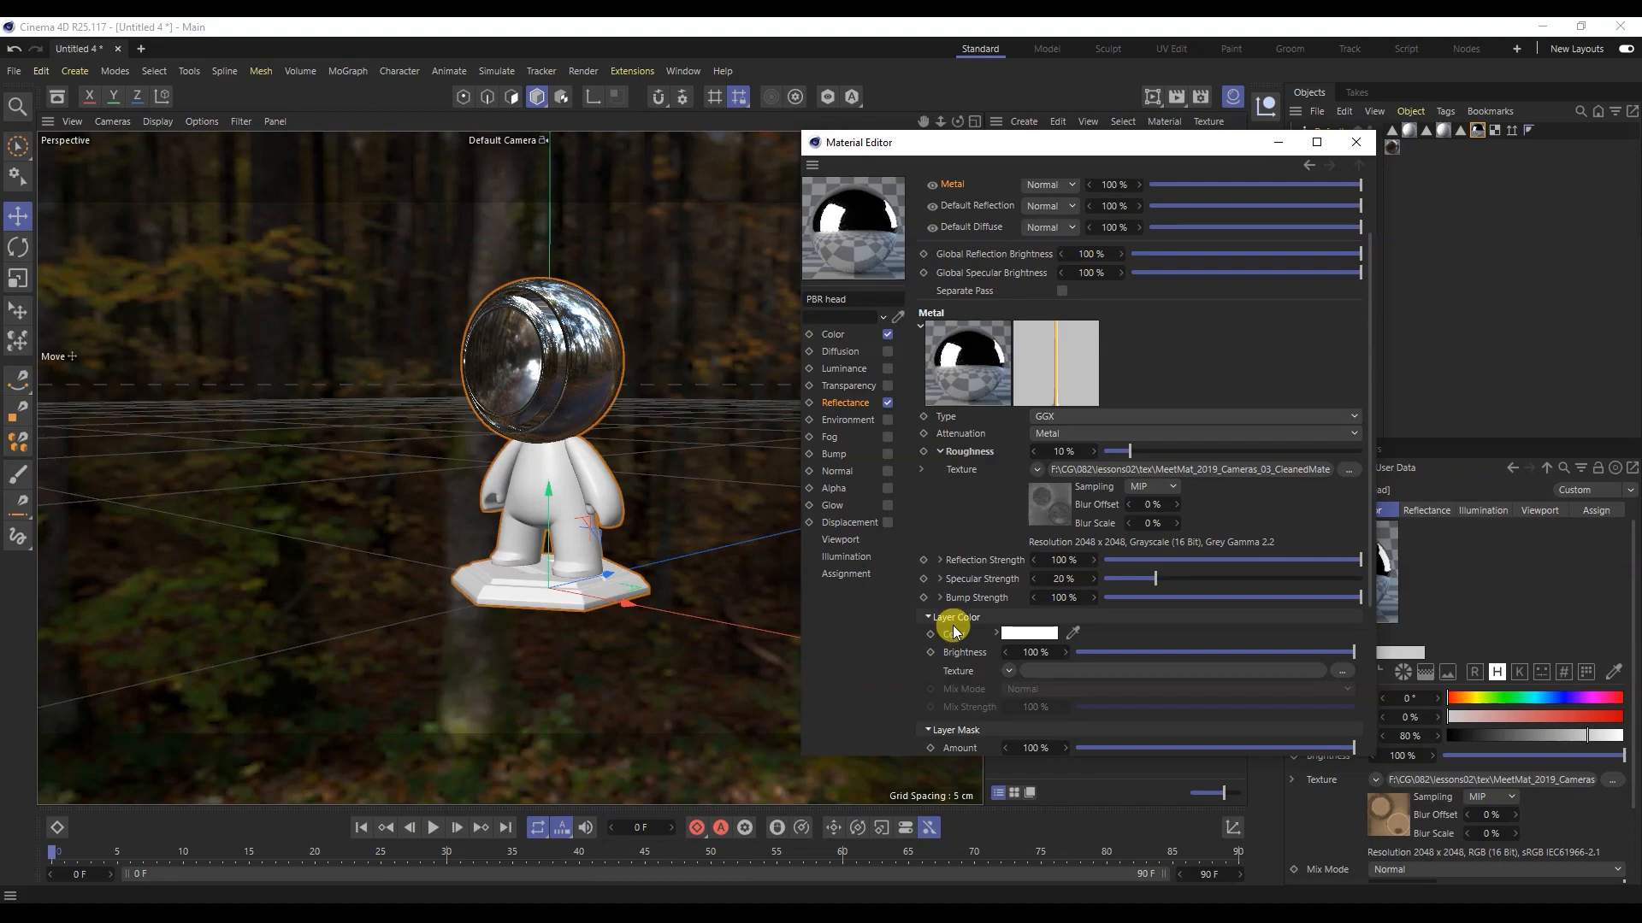
Step: Load the 01_Head_BaseColor.png map as the Metal layer's Layer Color texture without copying it to the project location
click(1340, 672)
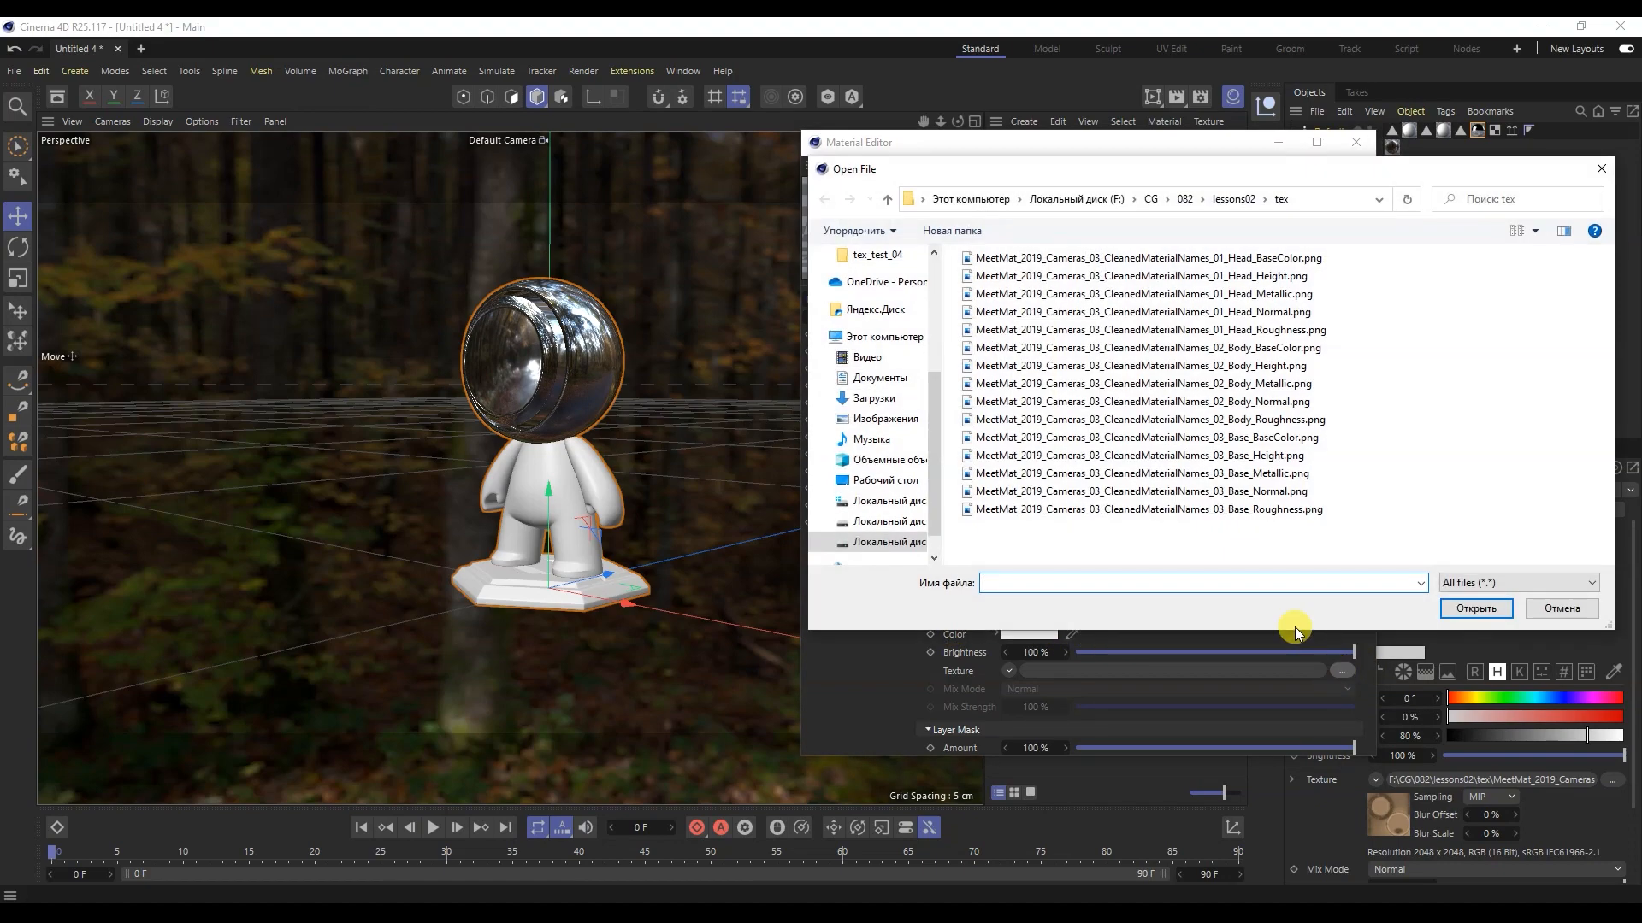
double_click(1191, 264)
click(947, 544)
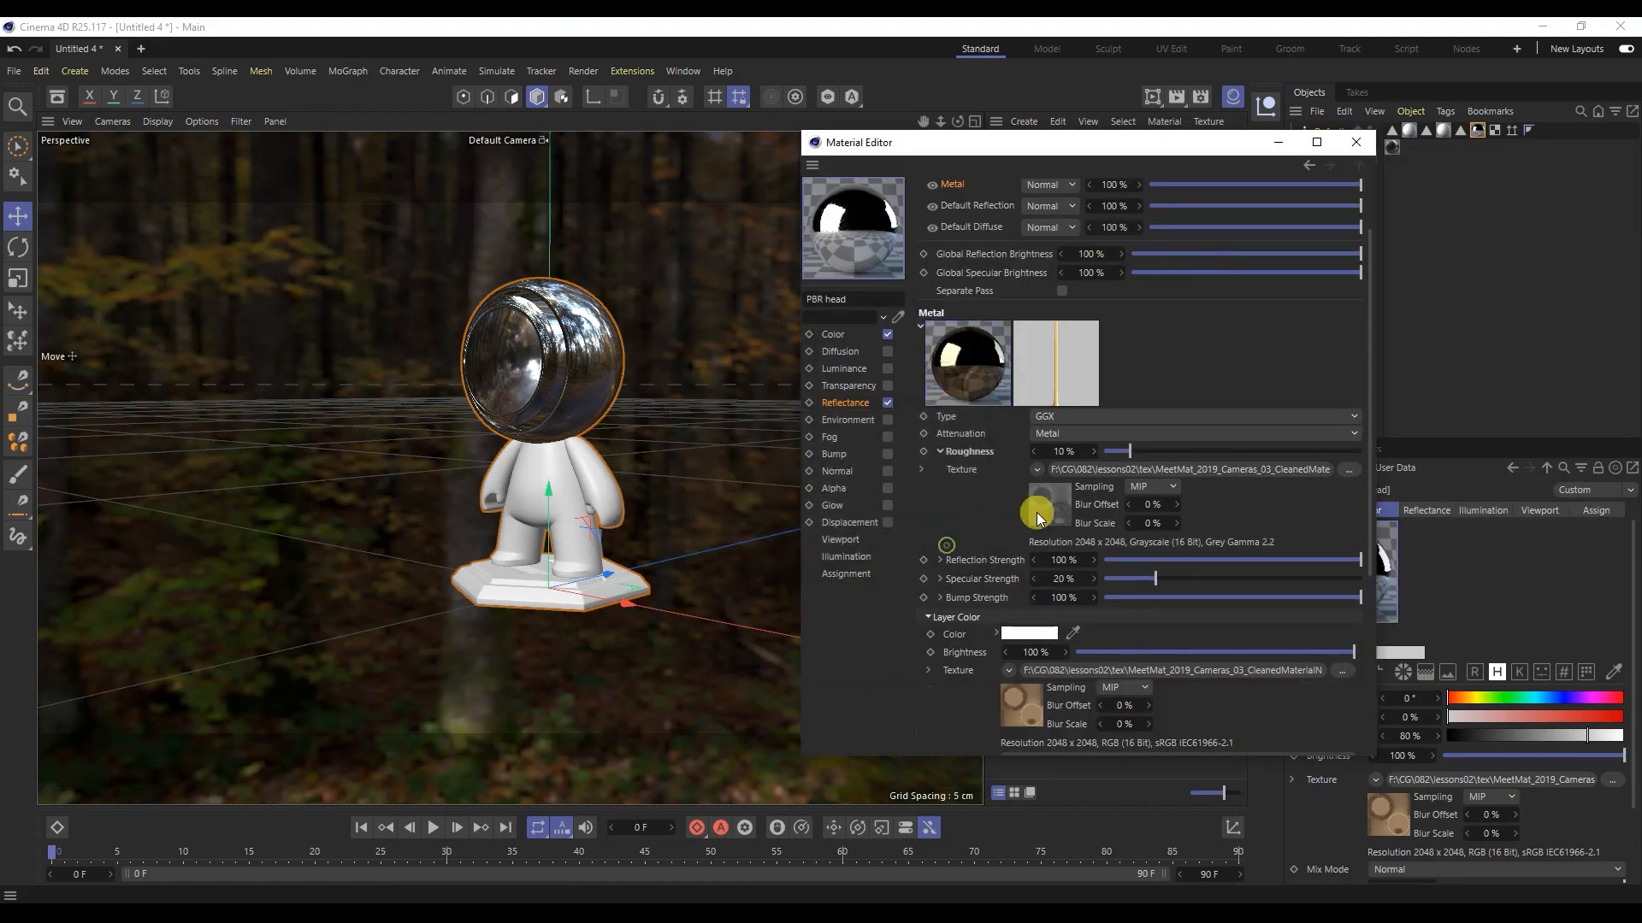
Step: Load the 01_Head_Metallic.png map as the Metal layer's Layer Mask texture without copying it to the project location
drag(1367, 303, 1375, 517)
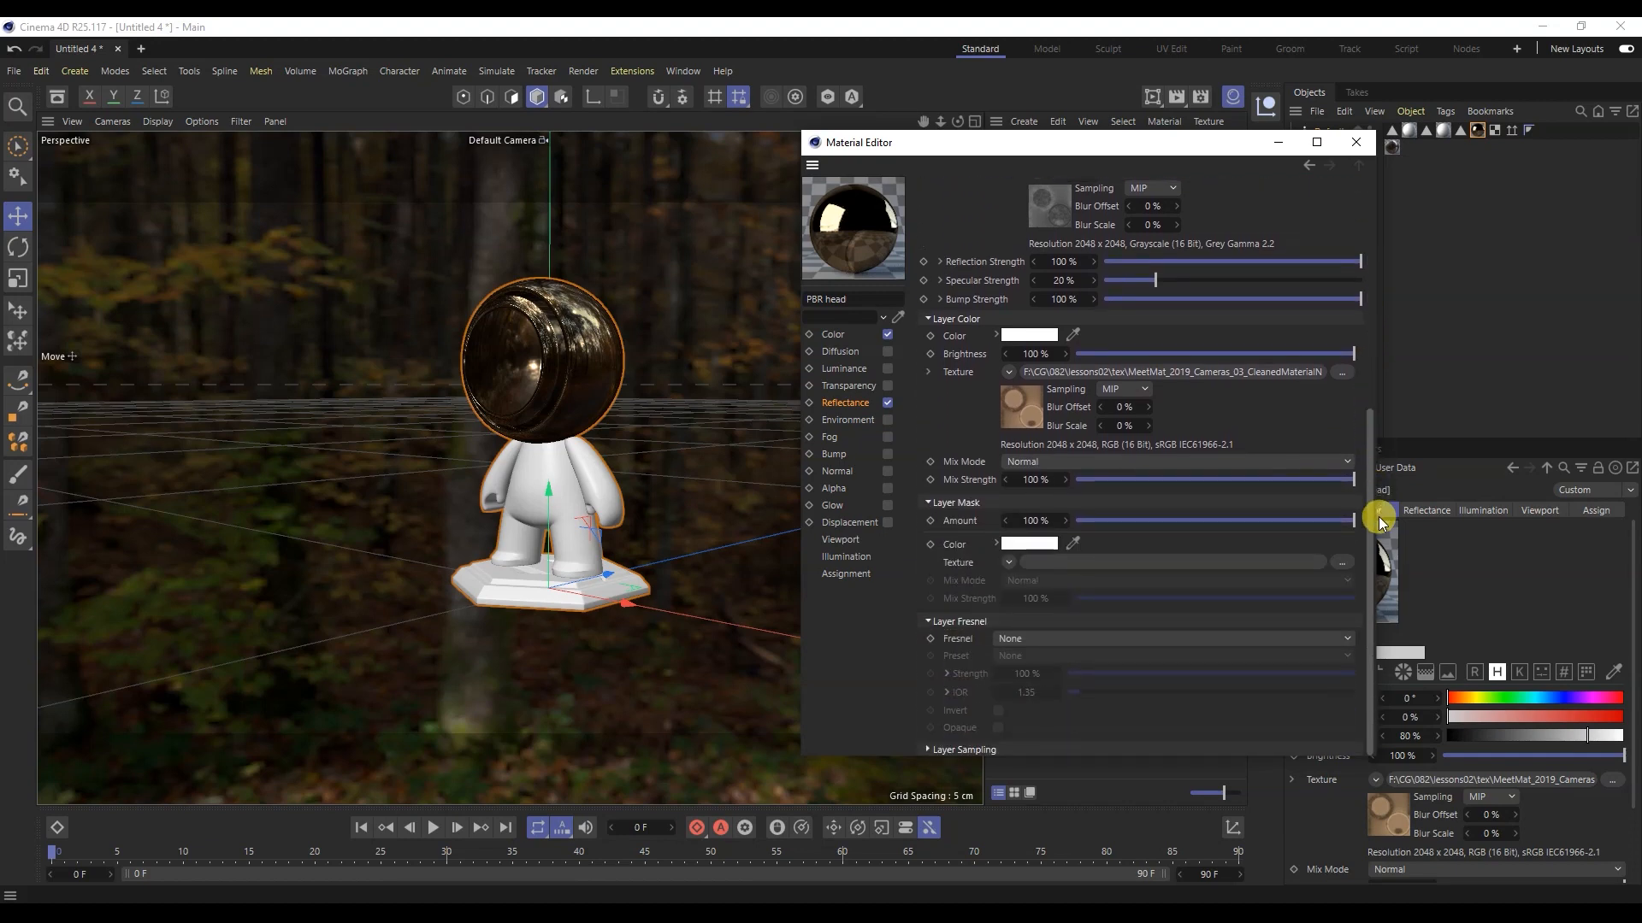
click(1342, 562)
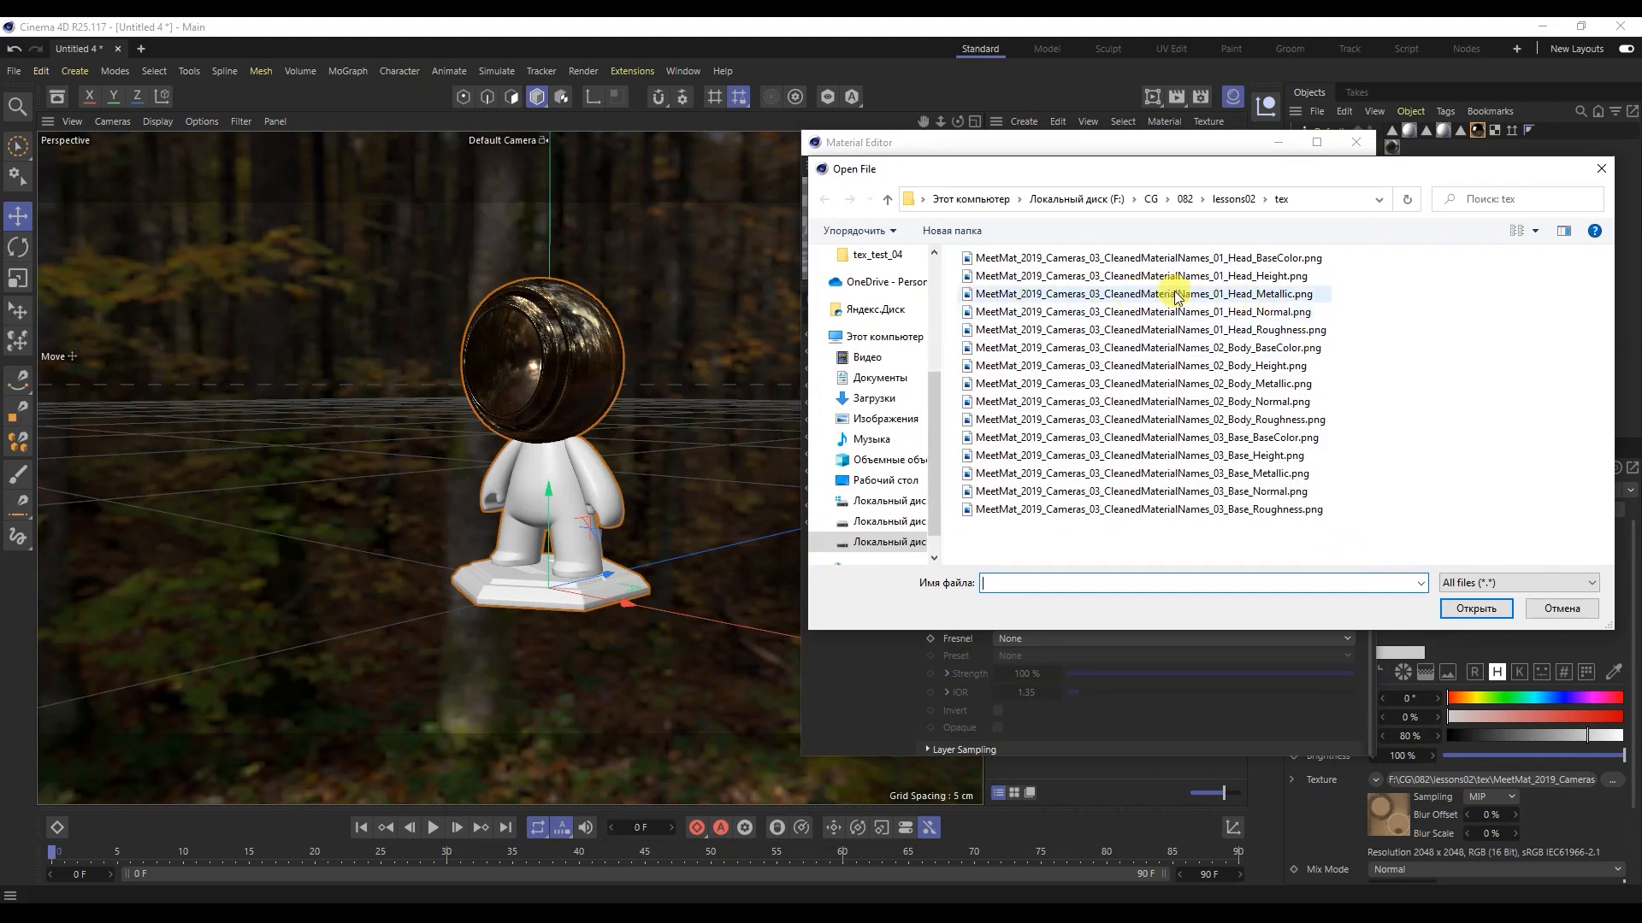
double_click(1274, 294)
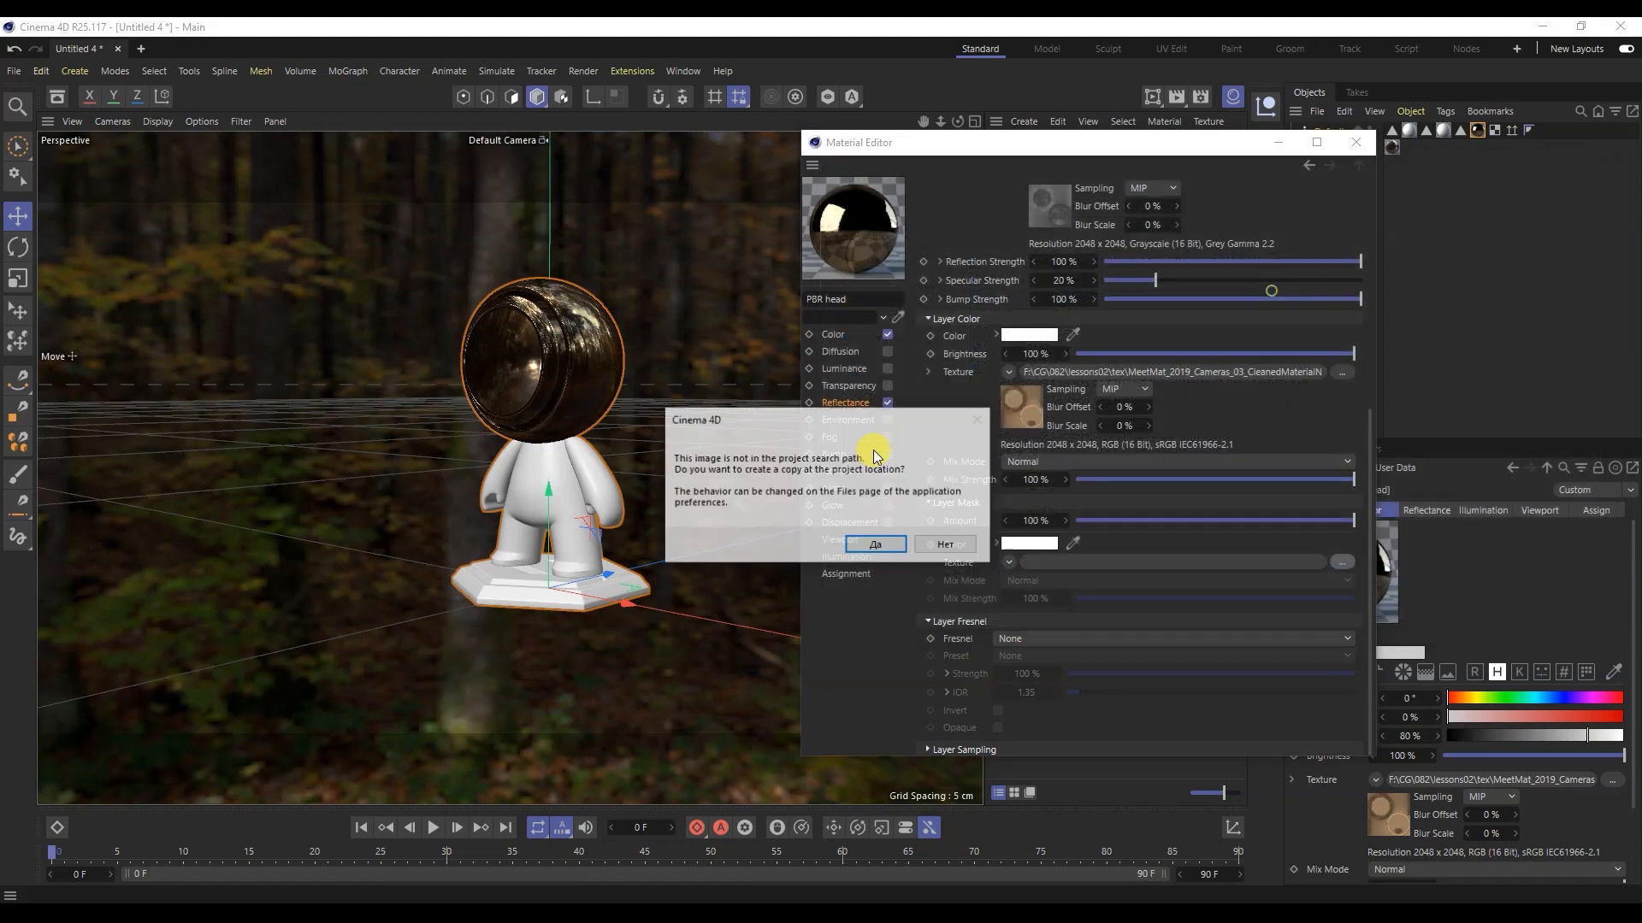
click(949, 542)
Step: Set the Metal layer's Fresnel type to Conductor
drag(957, 122, 924, 122)
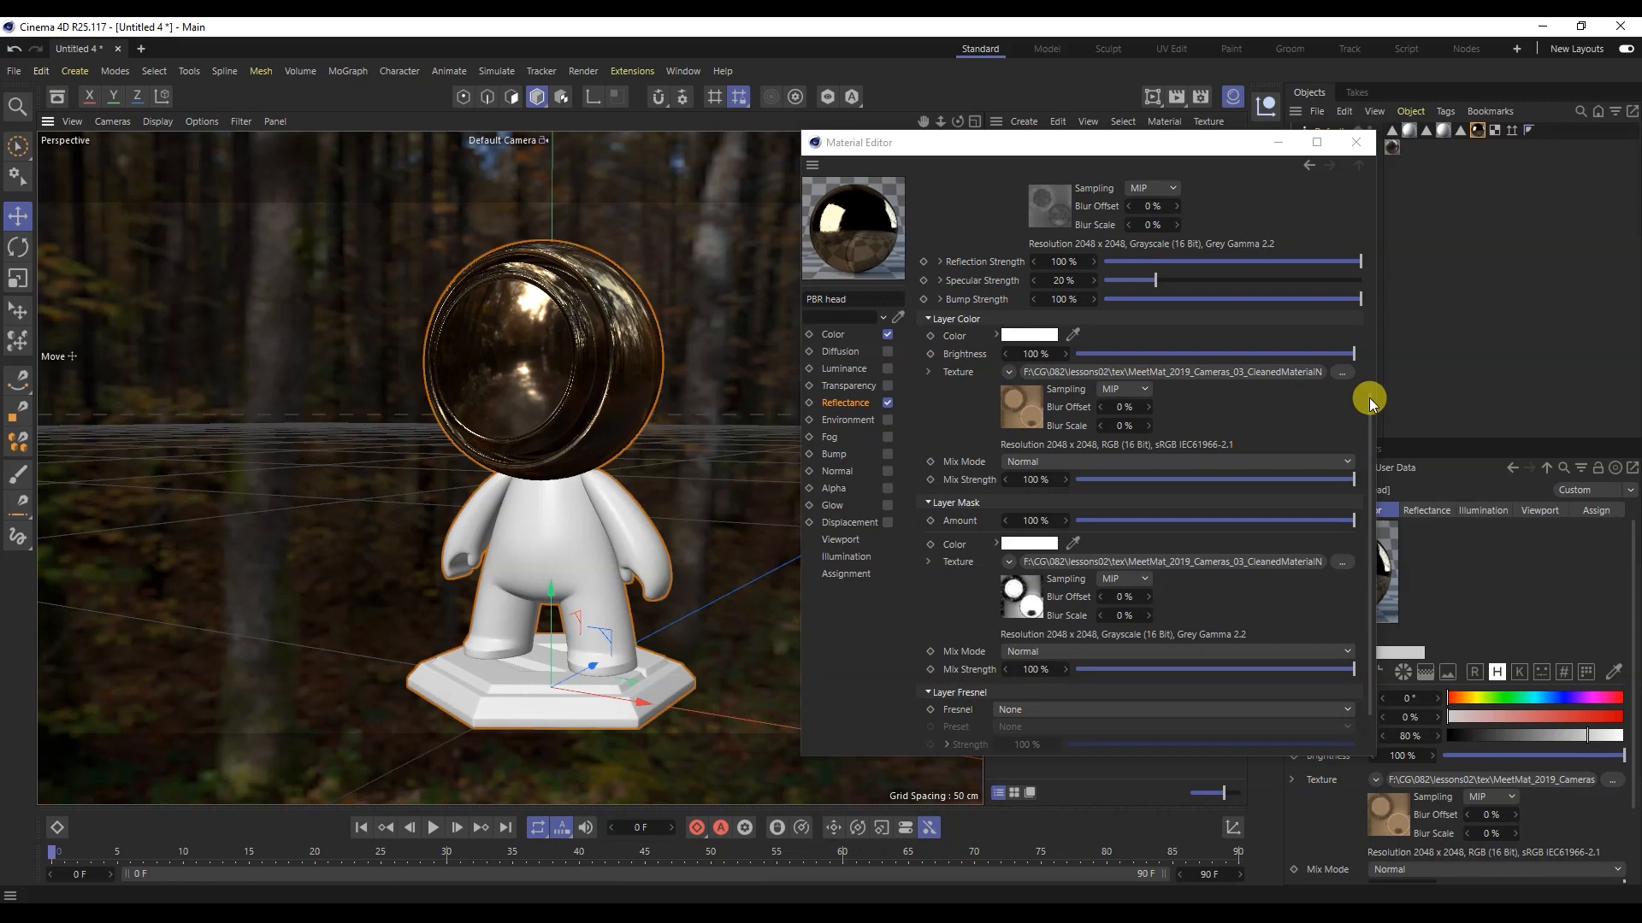
scroll(1368, 398, down, 3)
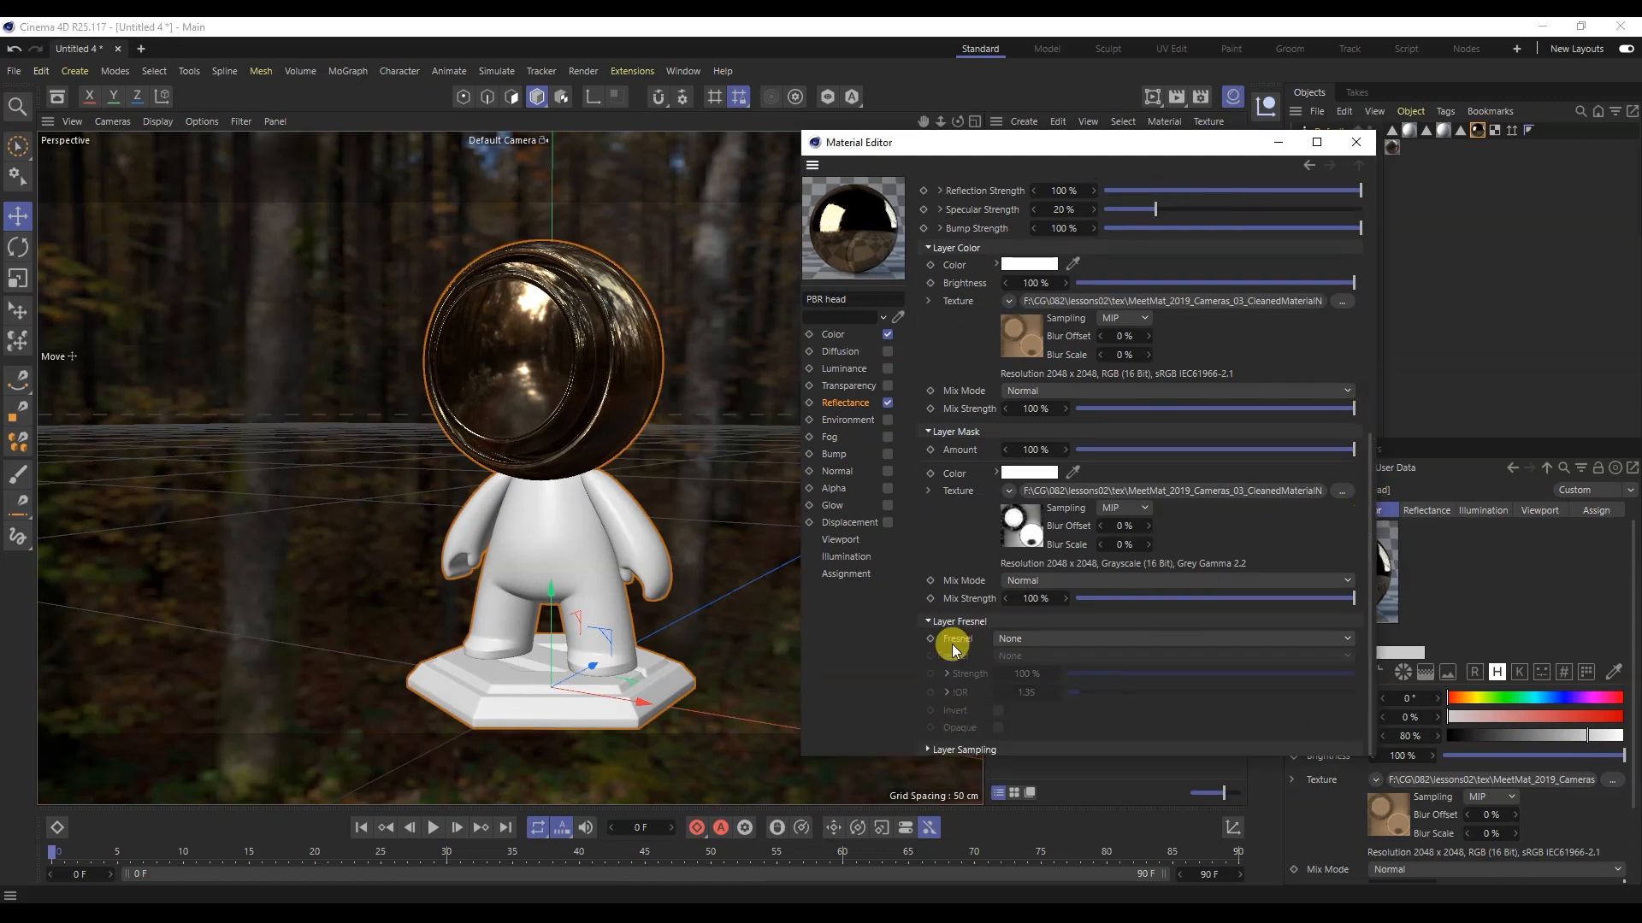
click(1037, 642)
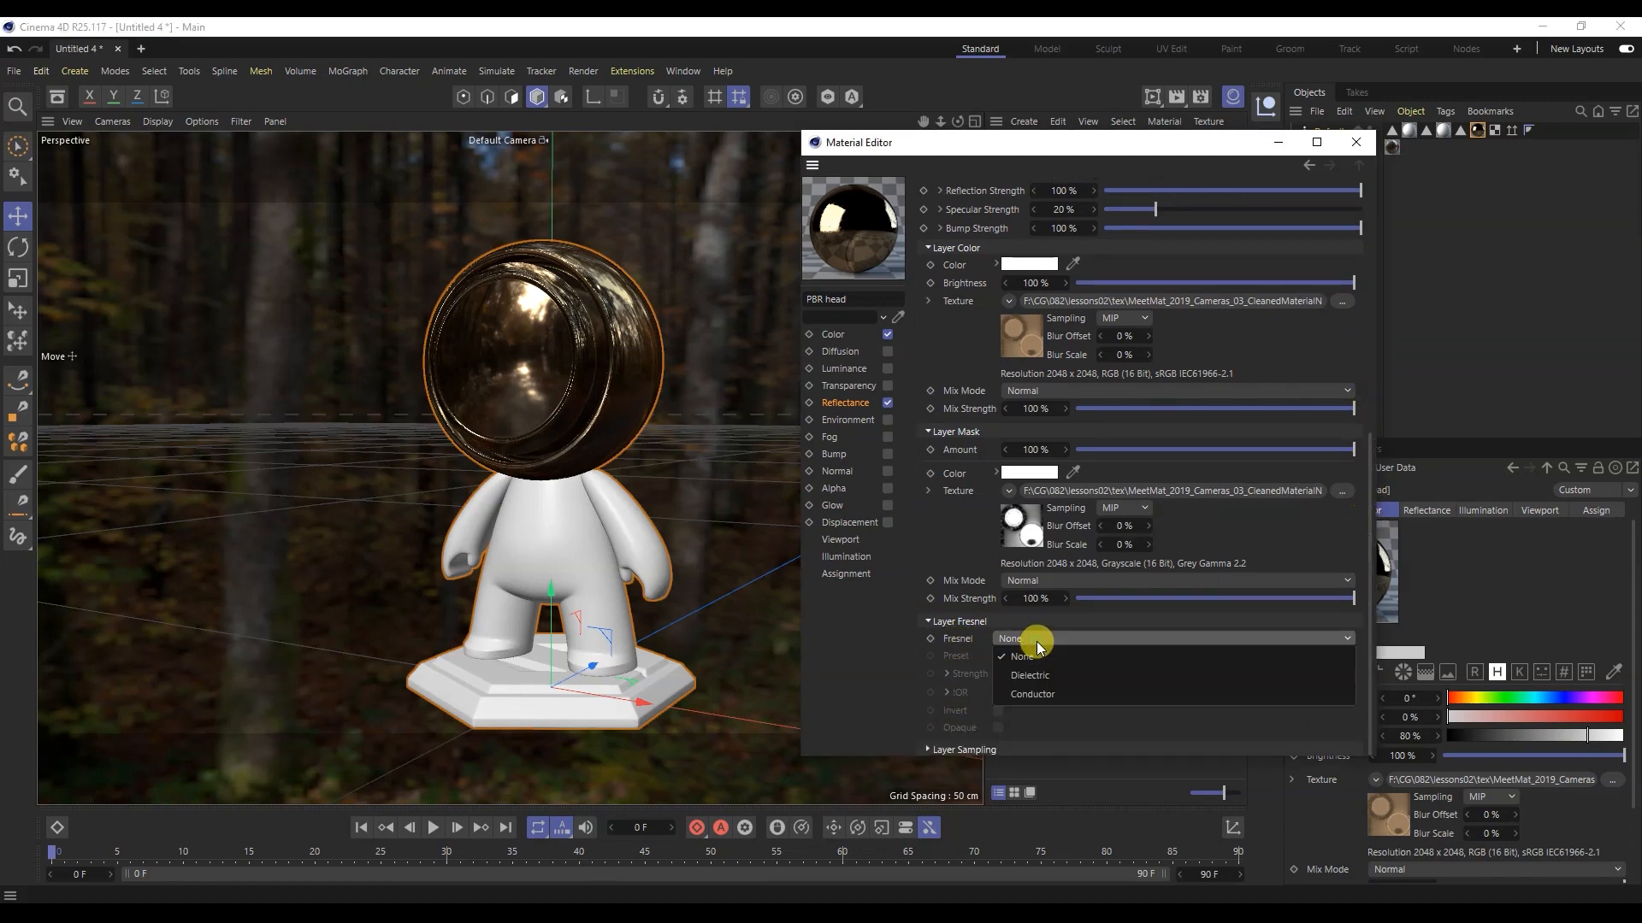
click(1043, 695)
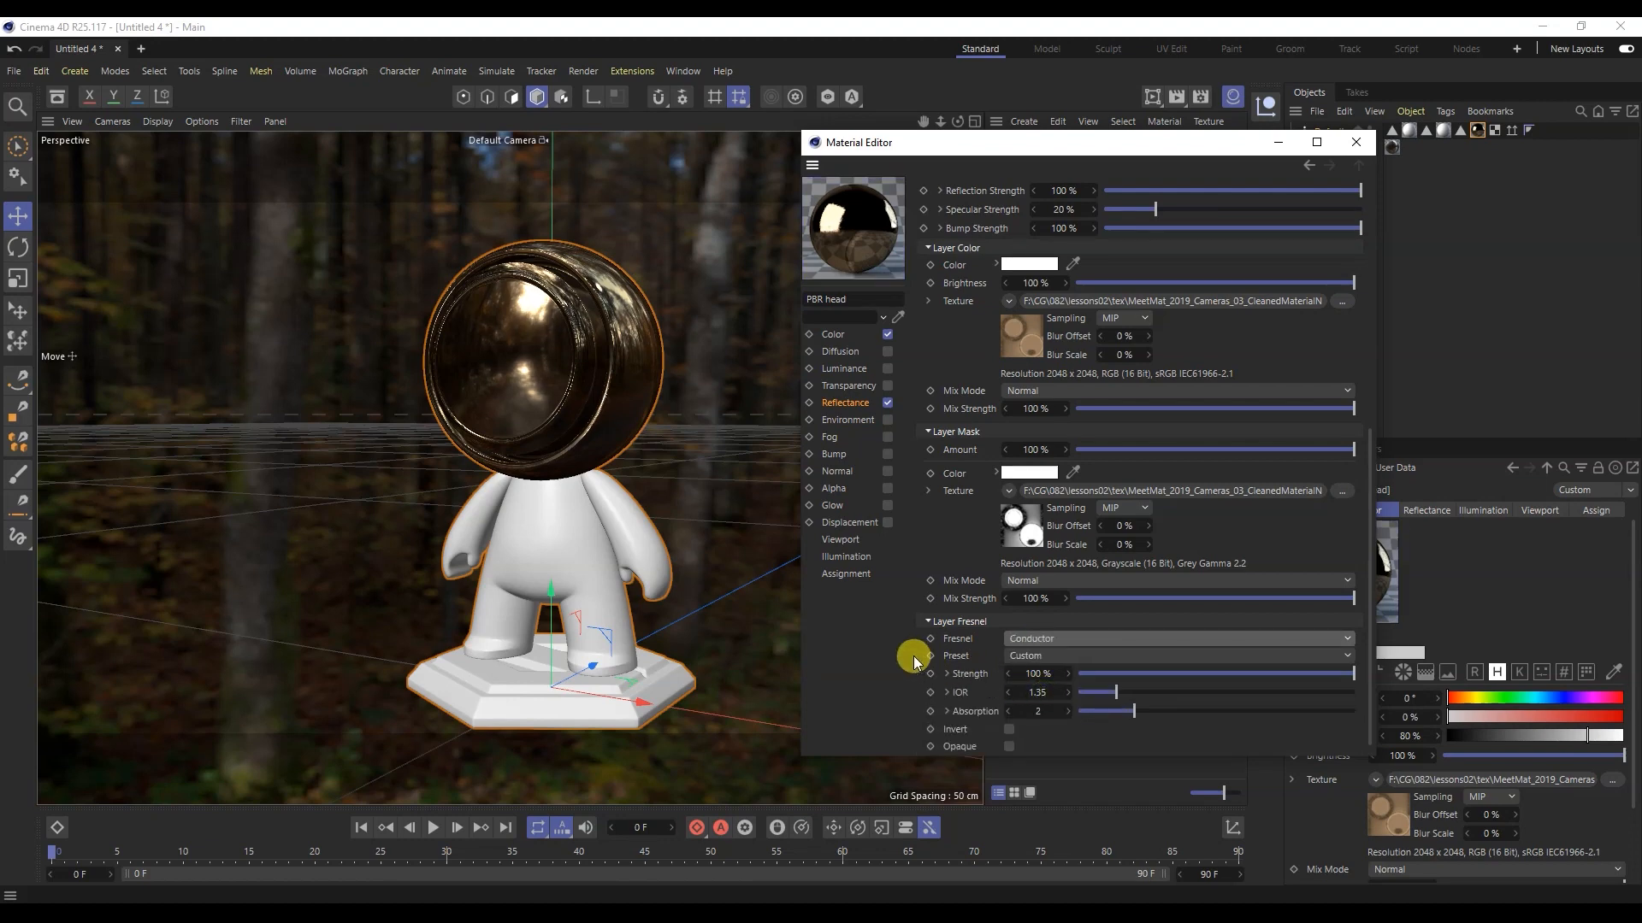
Step: Enable the Normal channel of PBR head, load the 01_Head_Normal.png map without copying it, and turn on Flip Y (Green)
scroll(915, 662, up, 6)
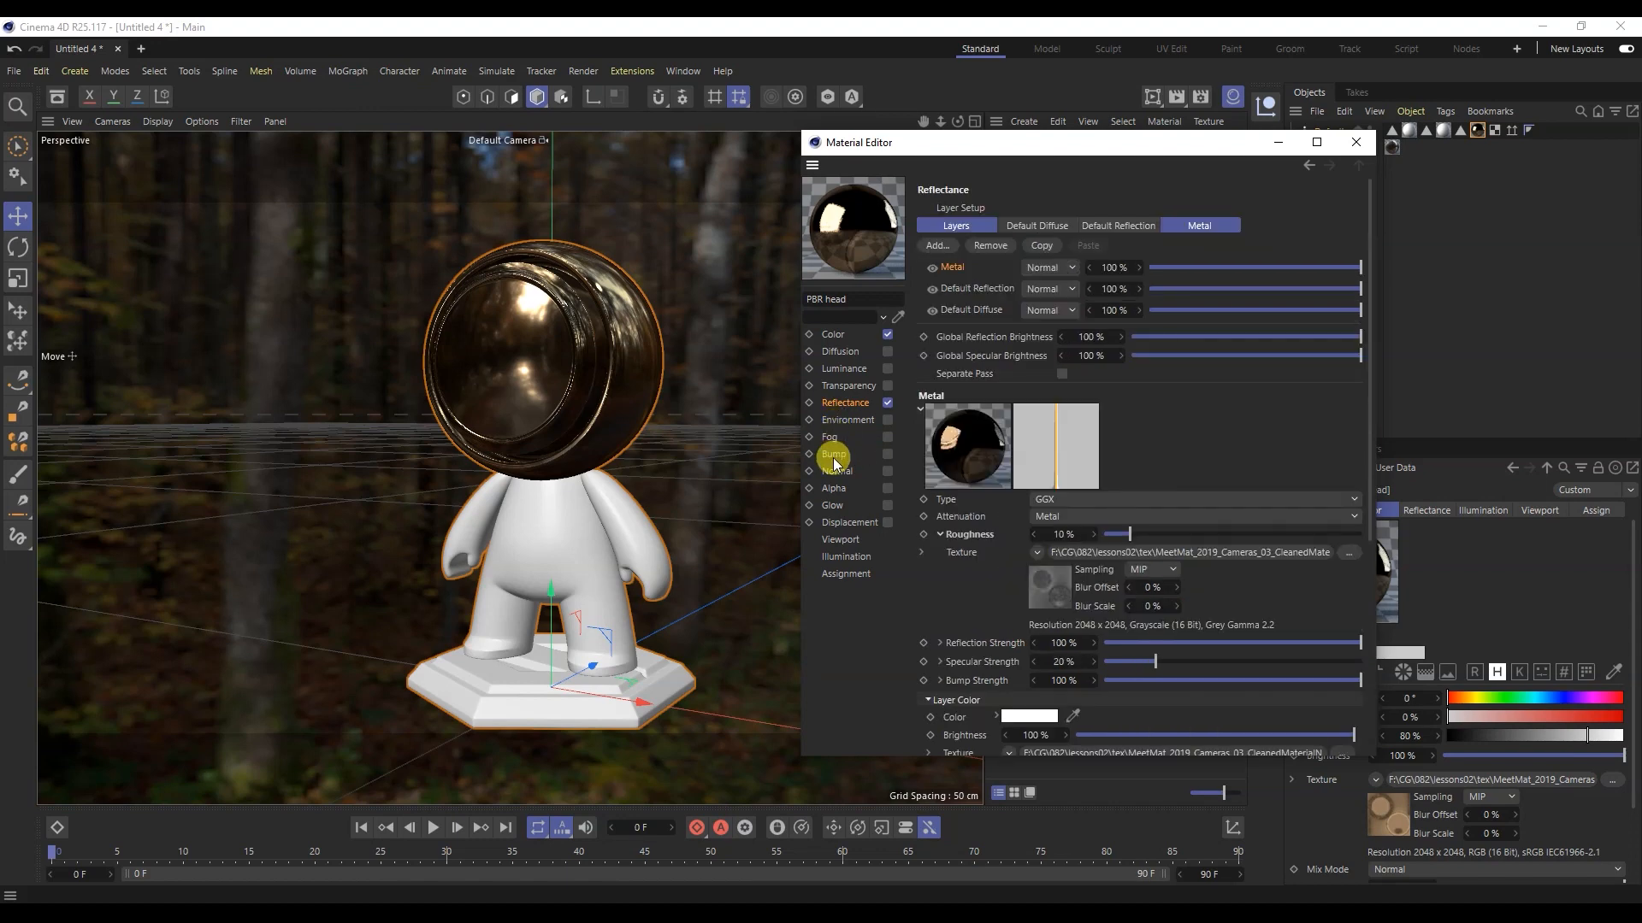
click(828, 472)
click(887, 471)
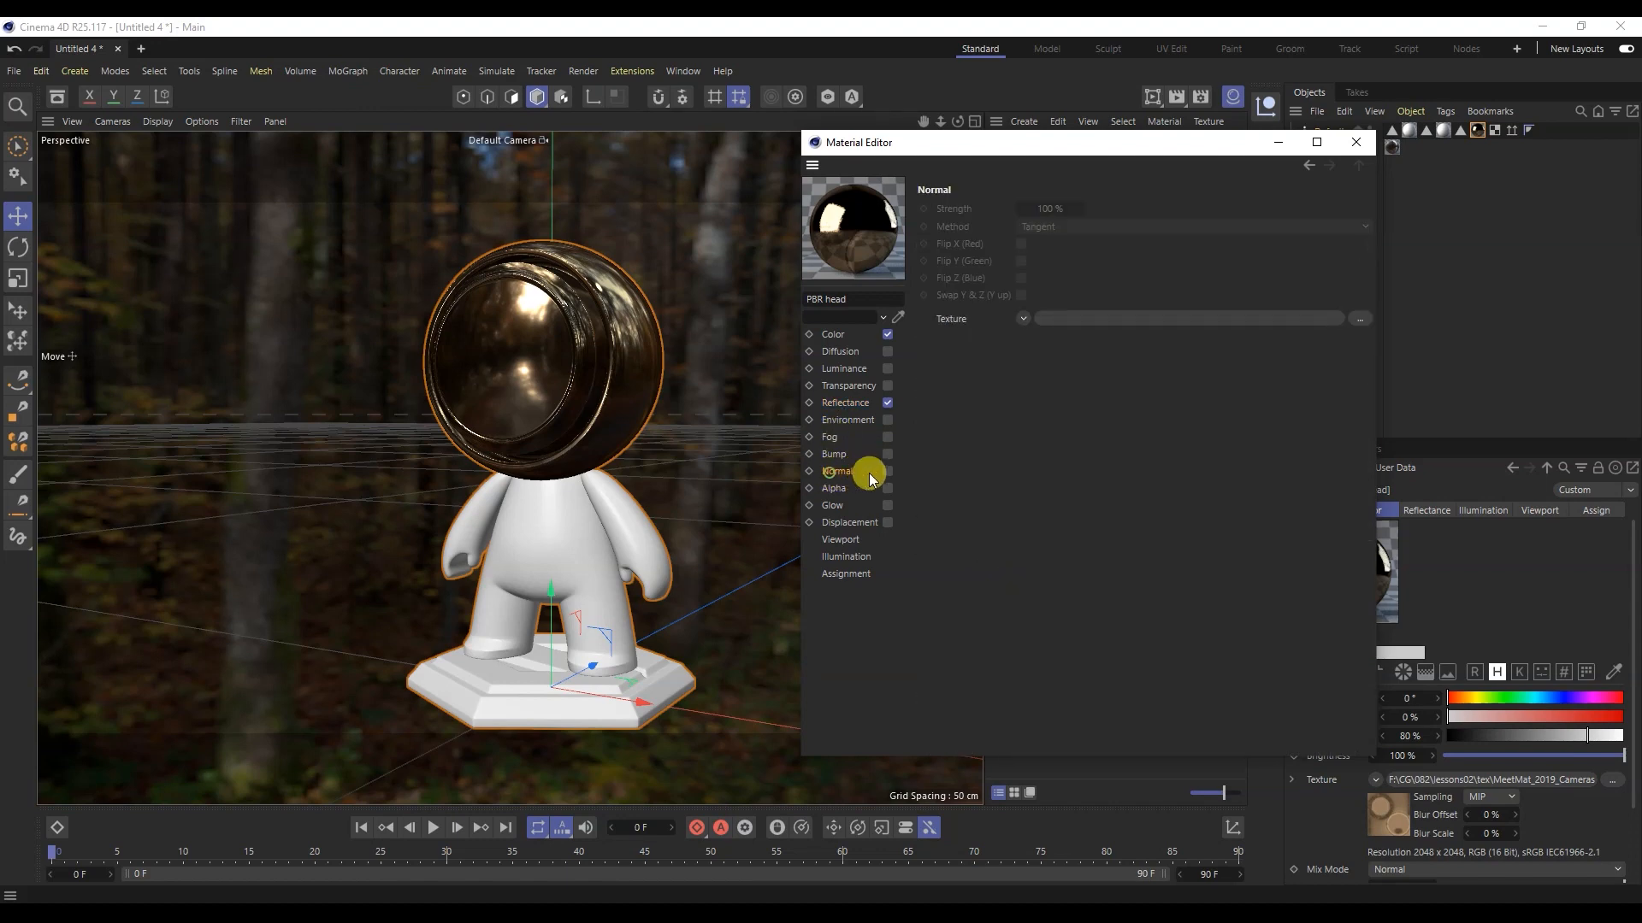
click(1357, 318)
double_click(1254, 314)
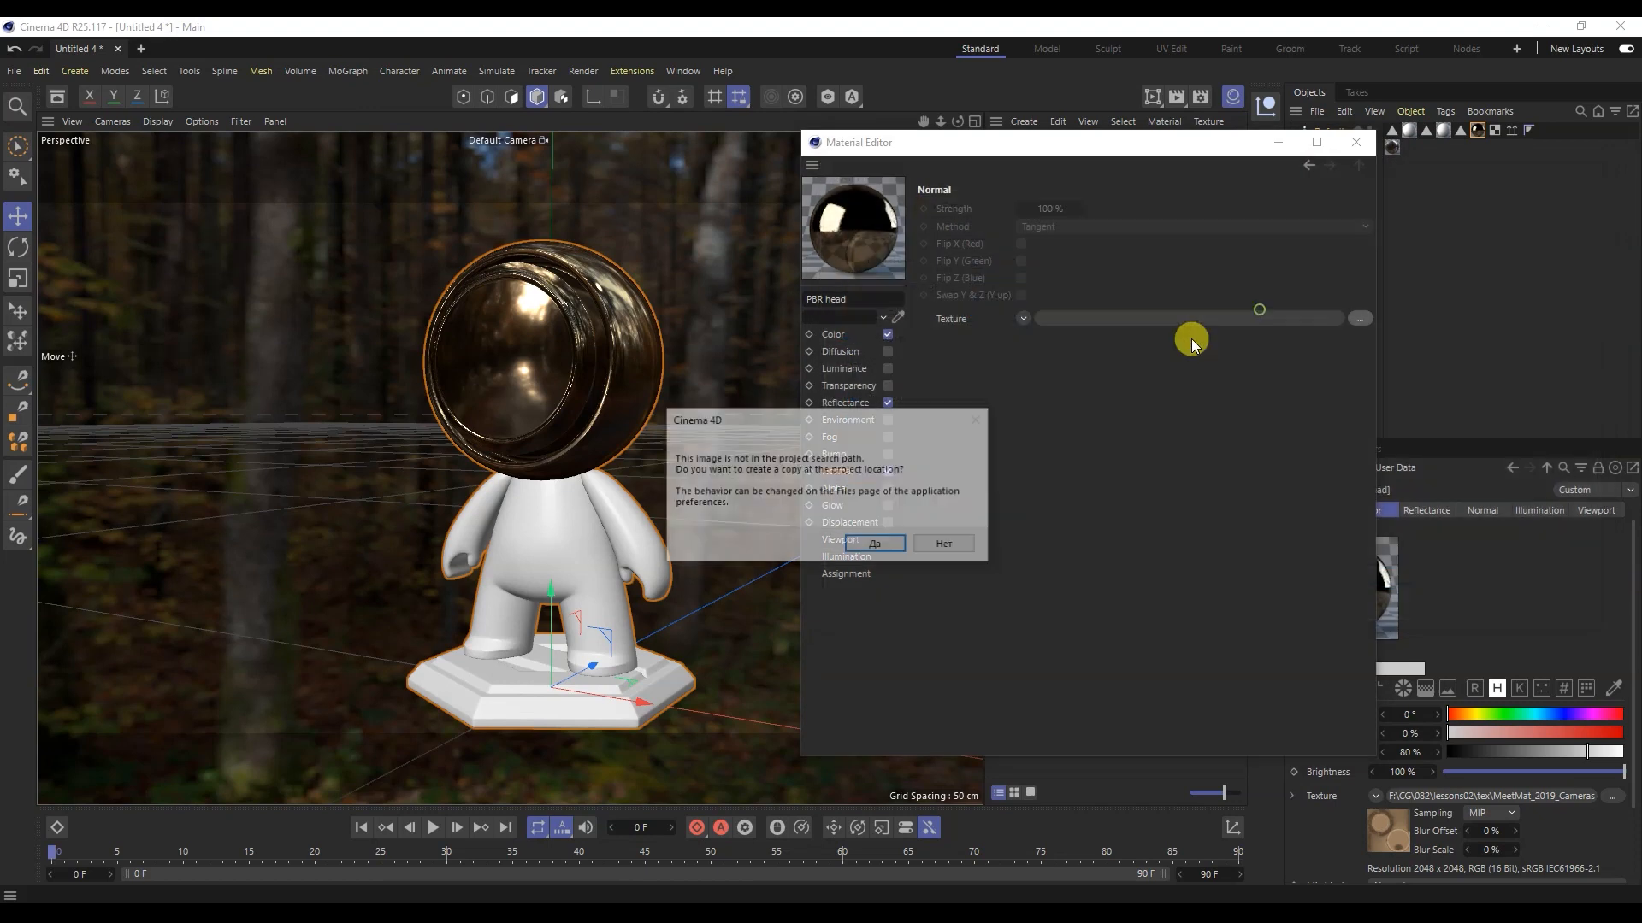
click(952, 554)
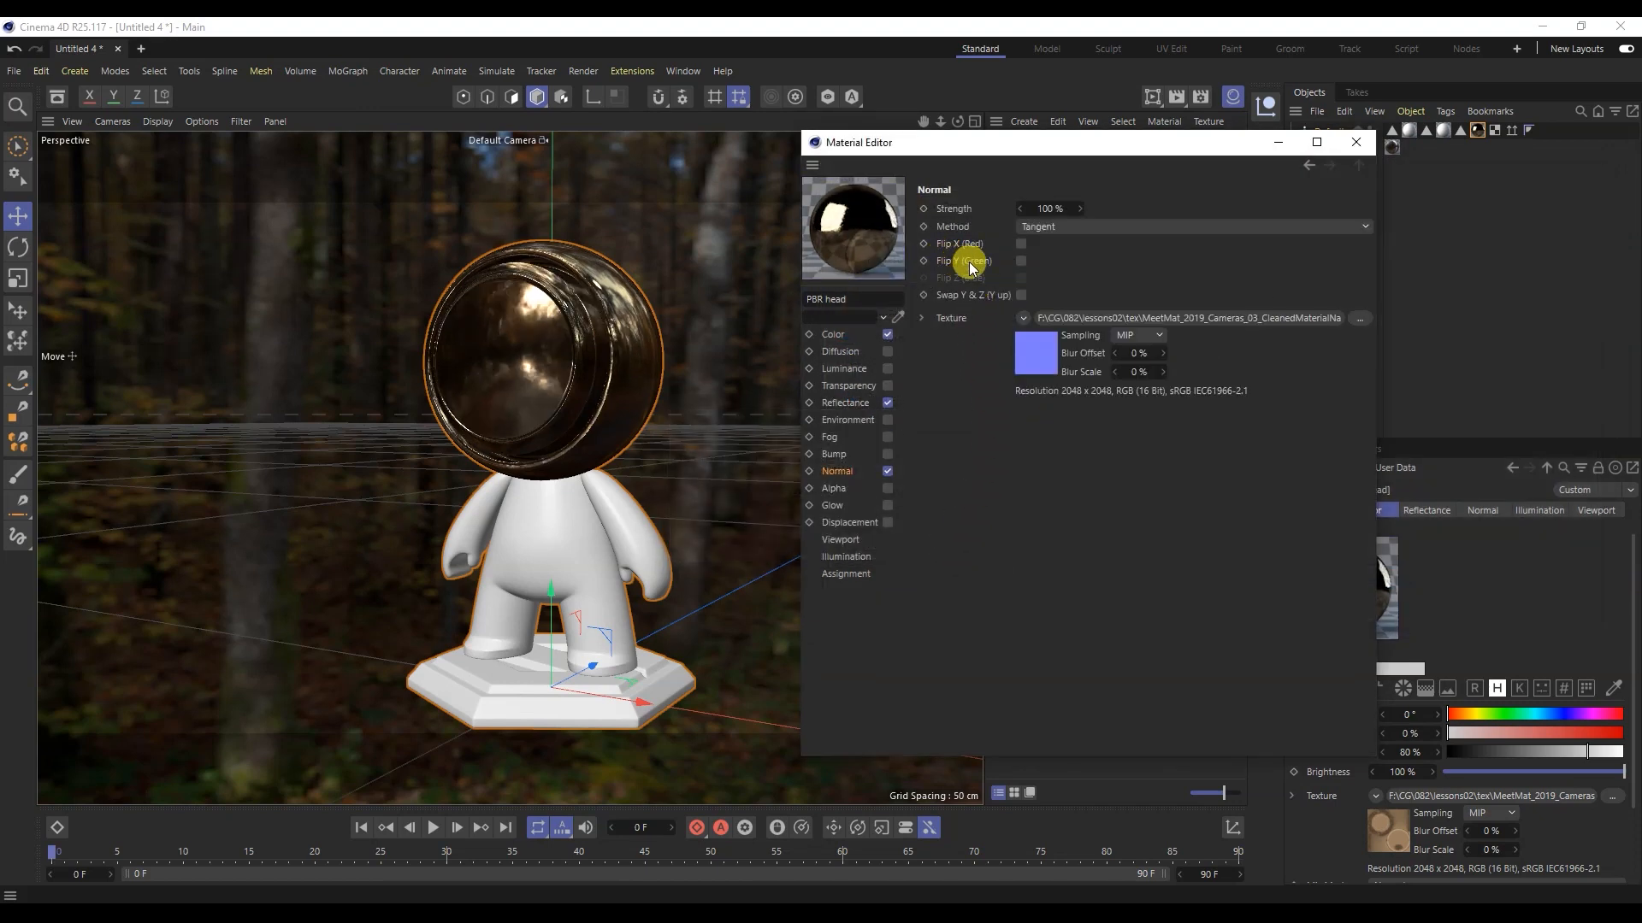
click(1021, 260)
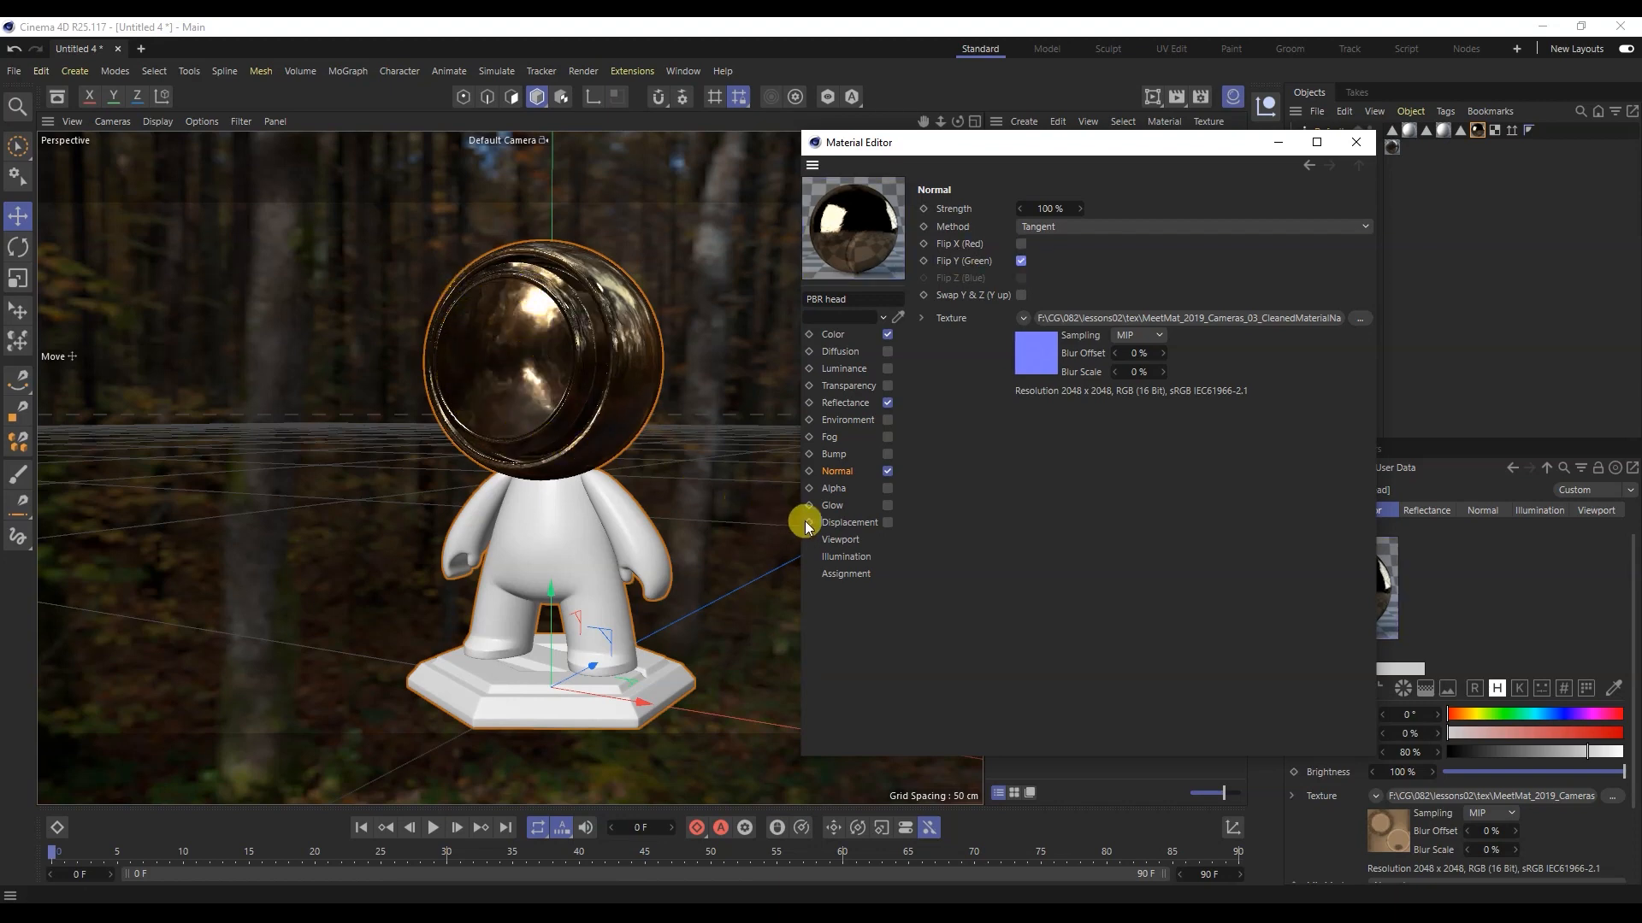
Step: Enable the Displacement channel of PBR head with the uncopied 01_Head_Height.png map and set its Height to 0.1 cm
click(838, 522)
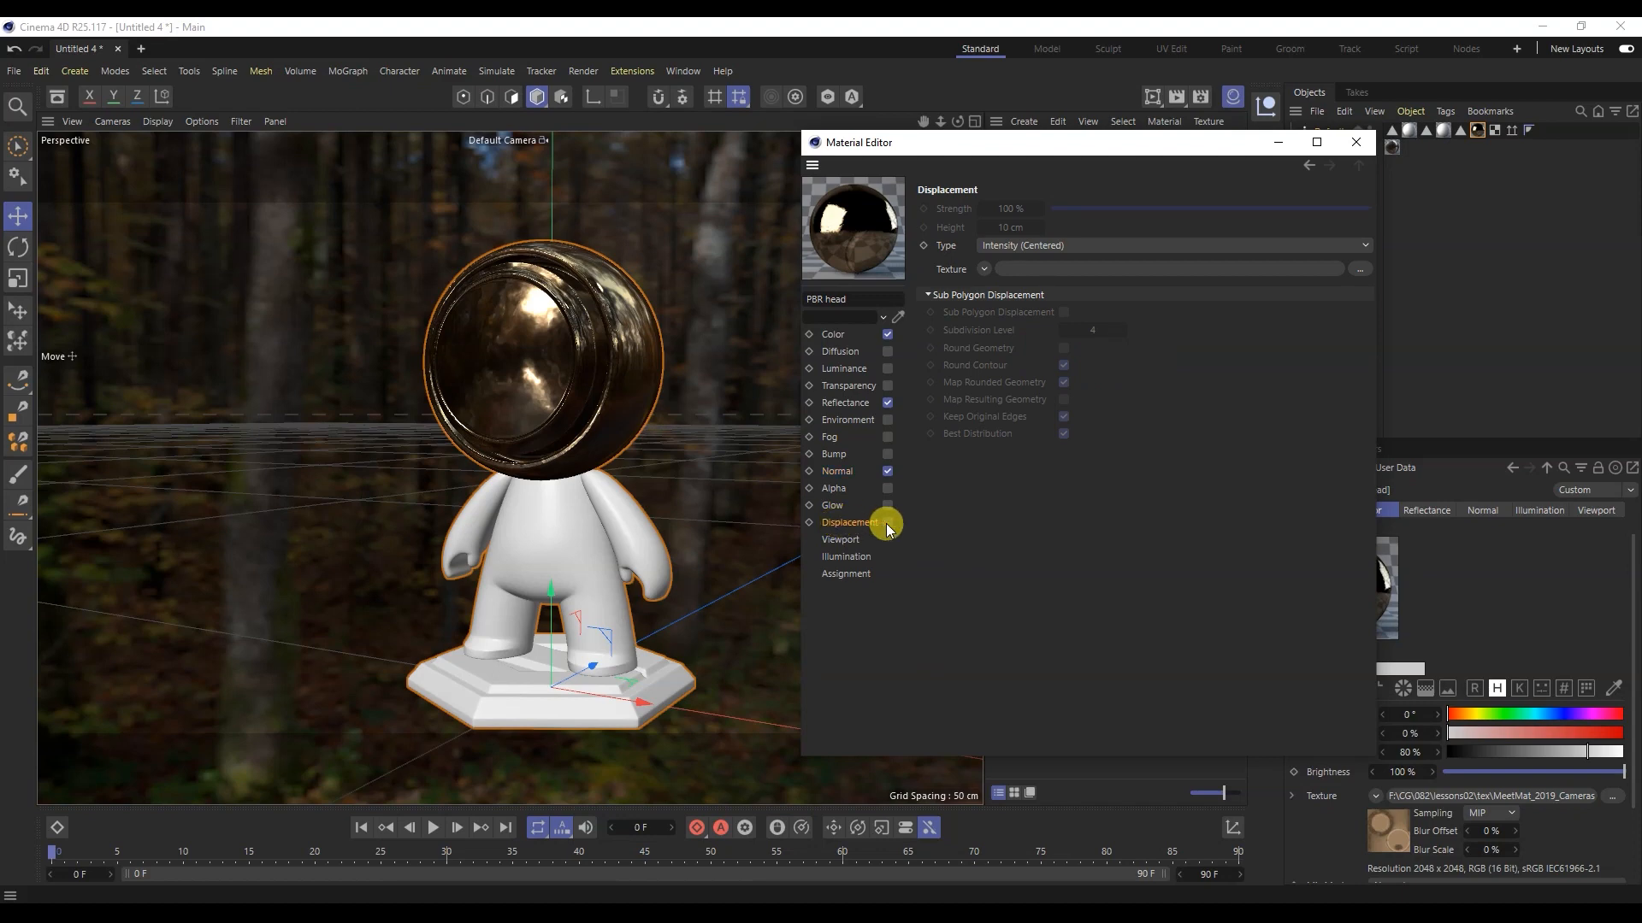
click(888, 523)
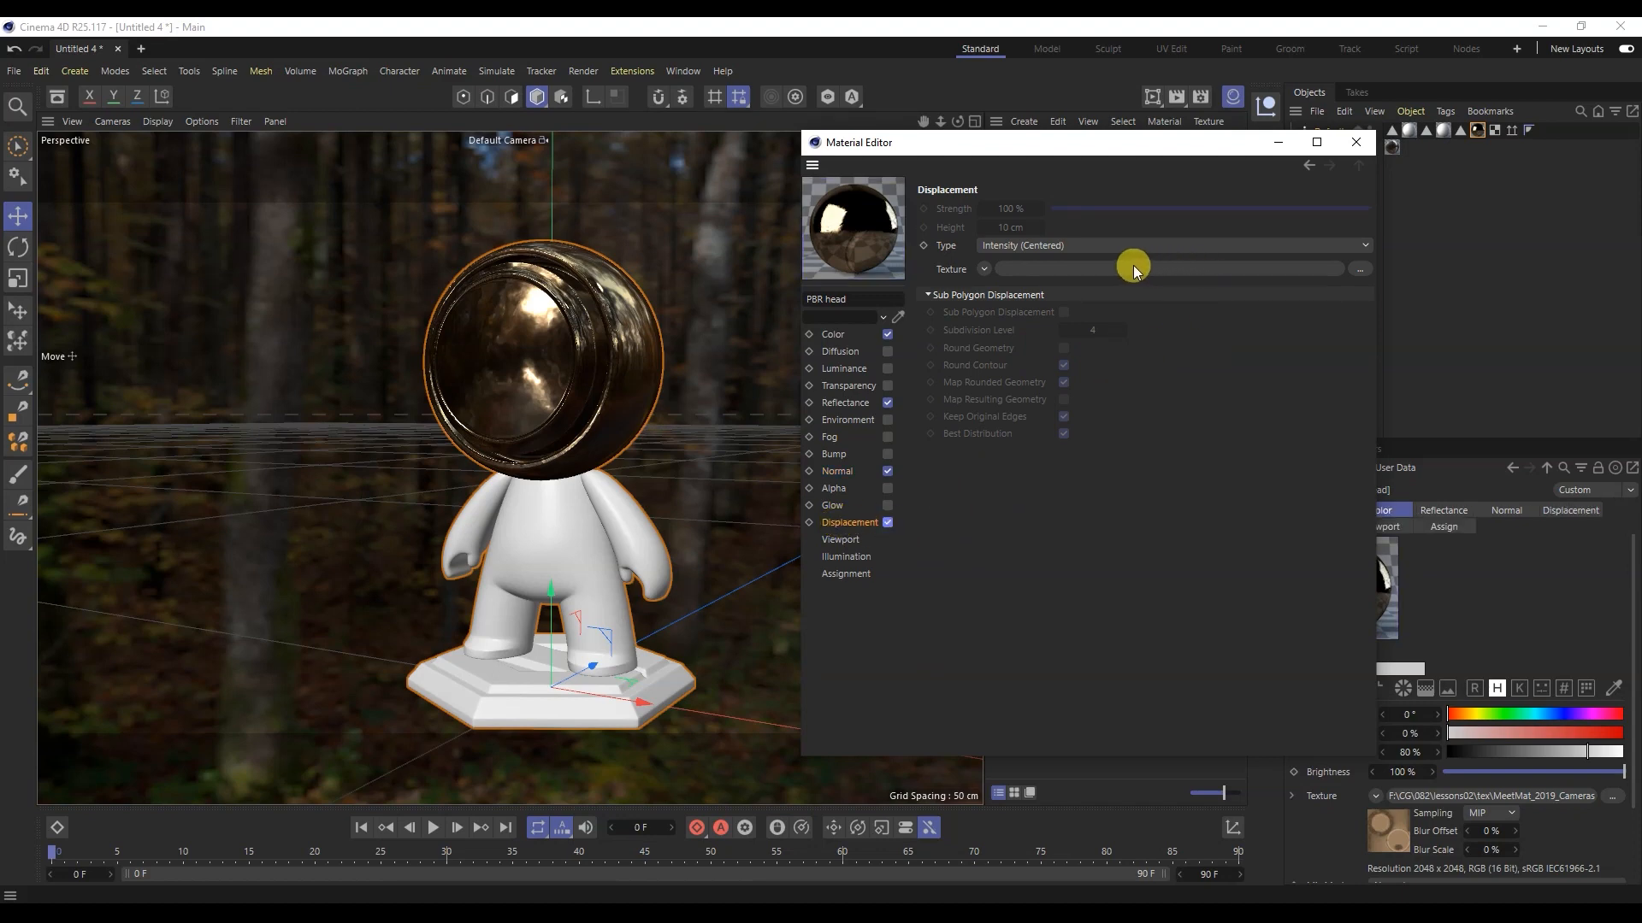
click(1357, 269)
double_click(1356, 265)
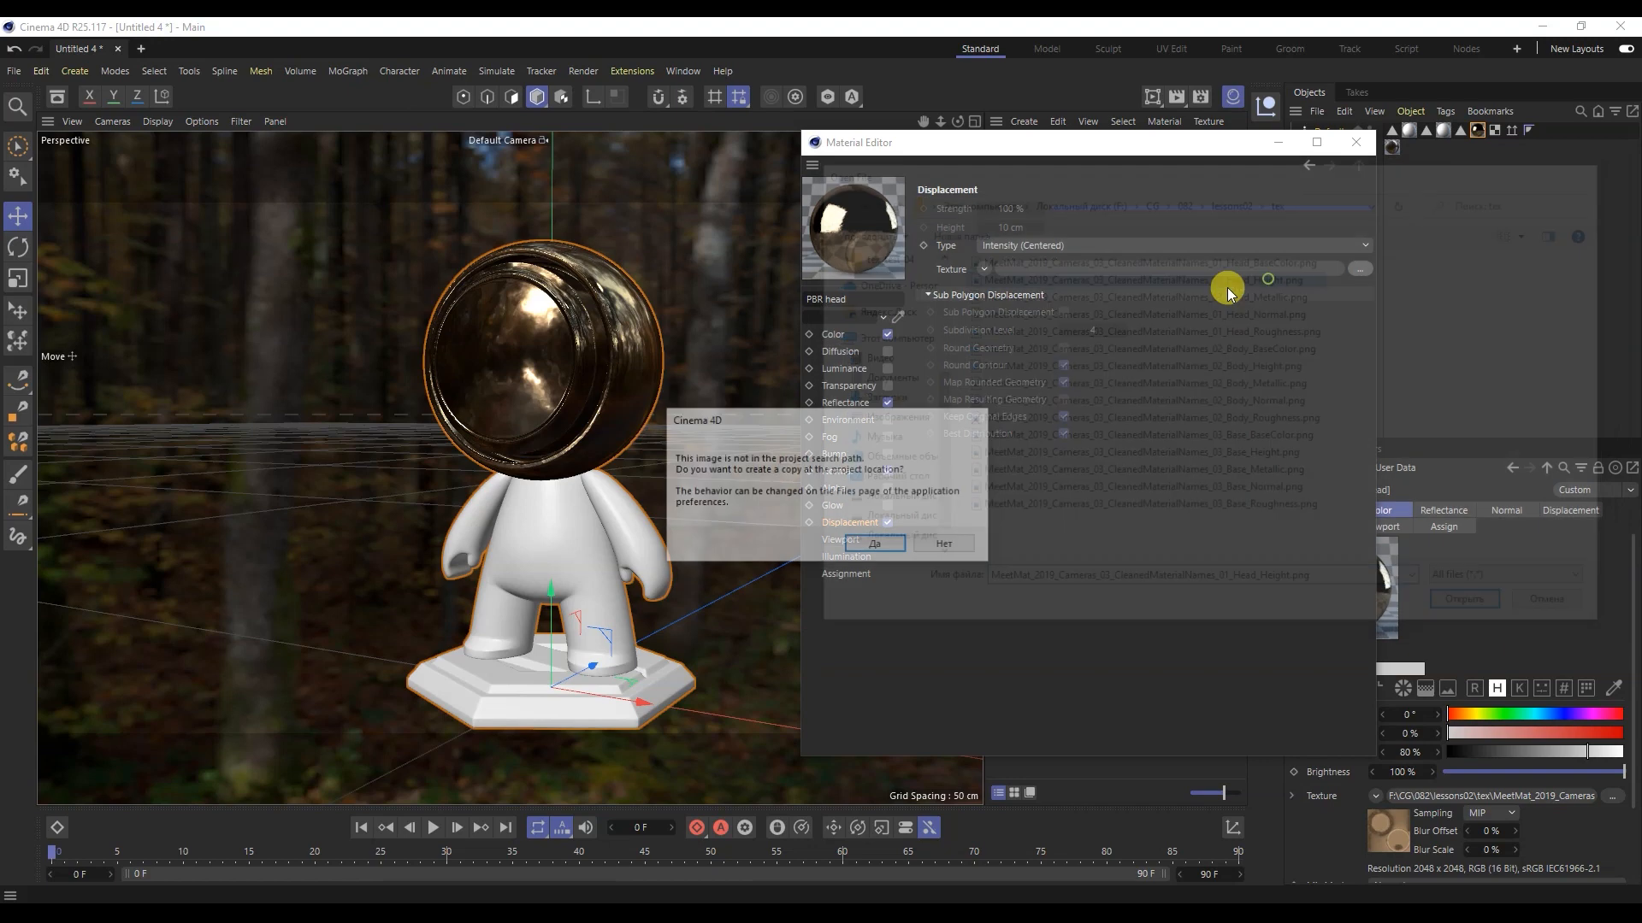
click(972, 547)
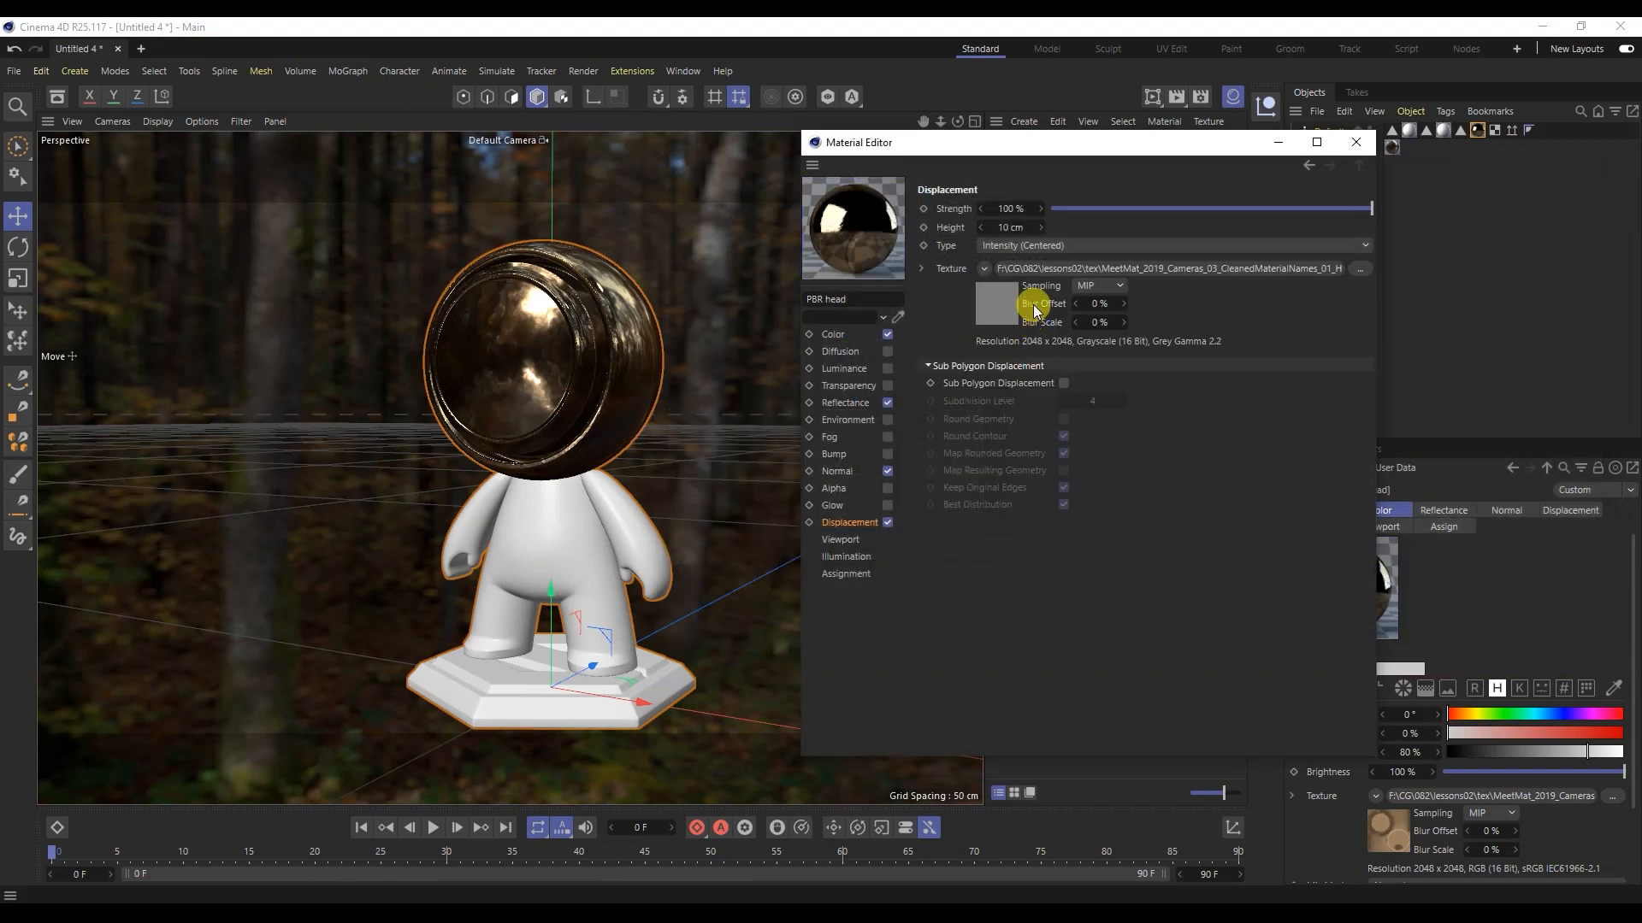
click(1011, 226)
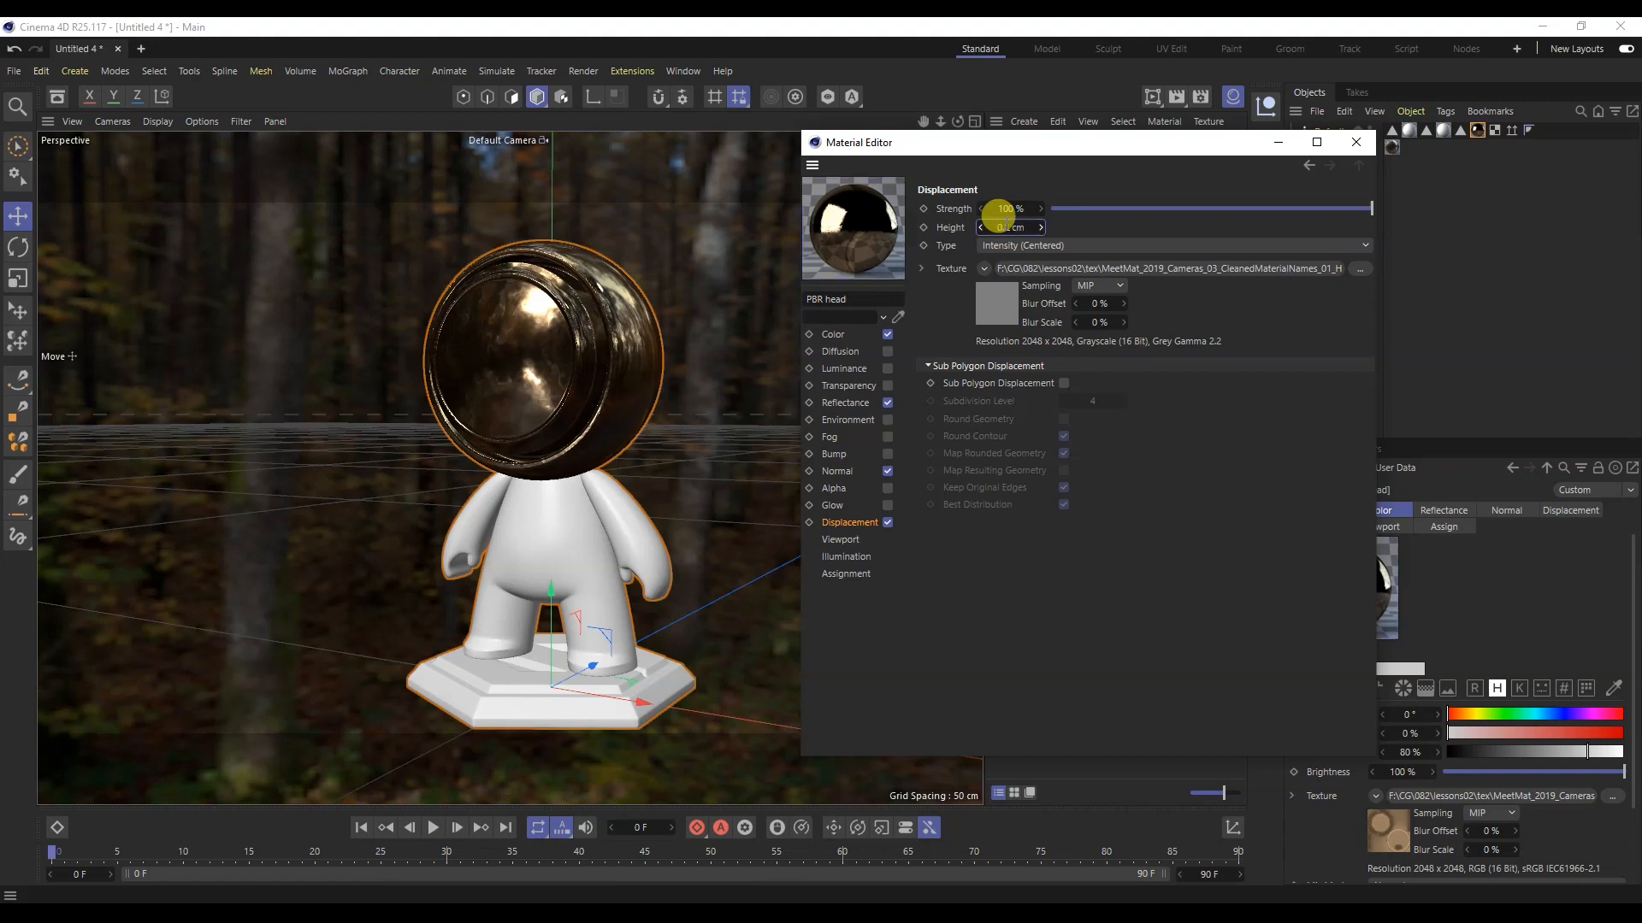
Step: Set the renderer to Physical in the render settings
drag(932, 144, 1012, 170)
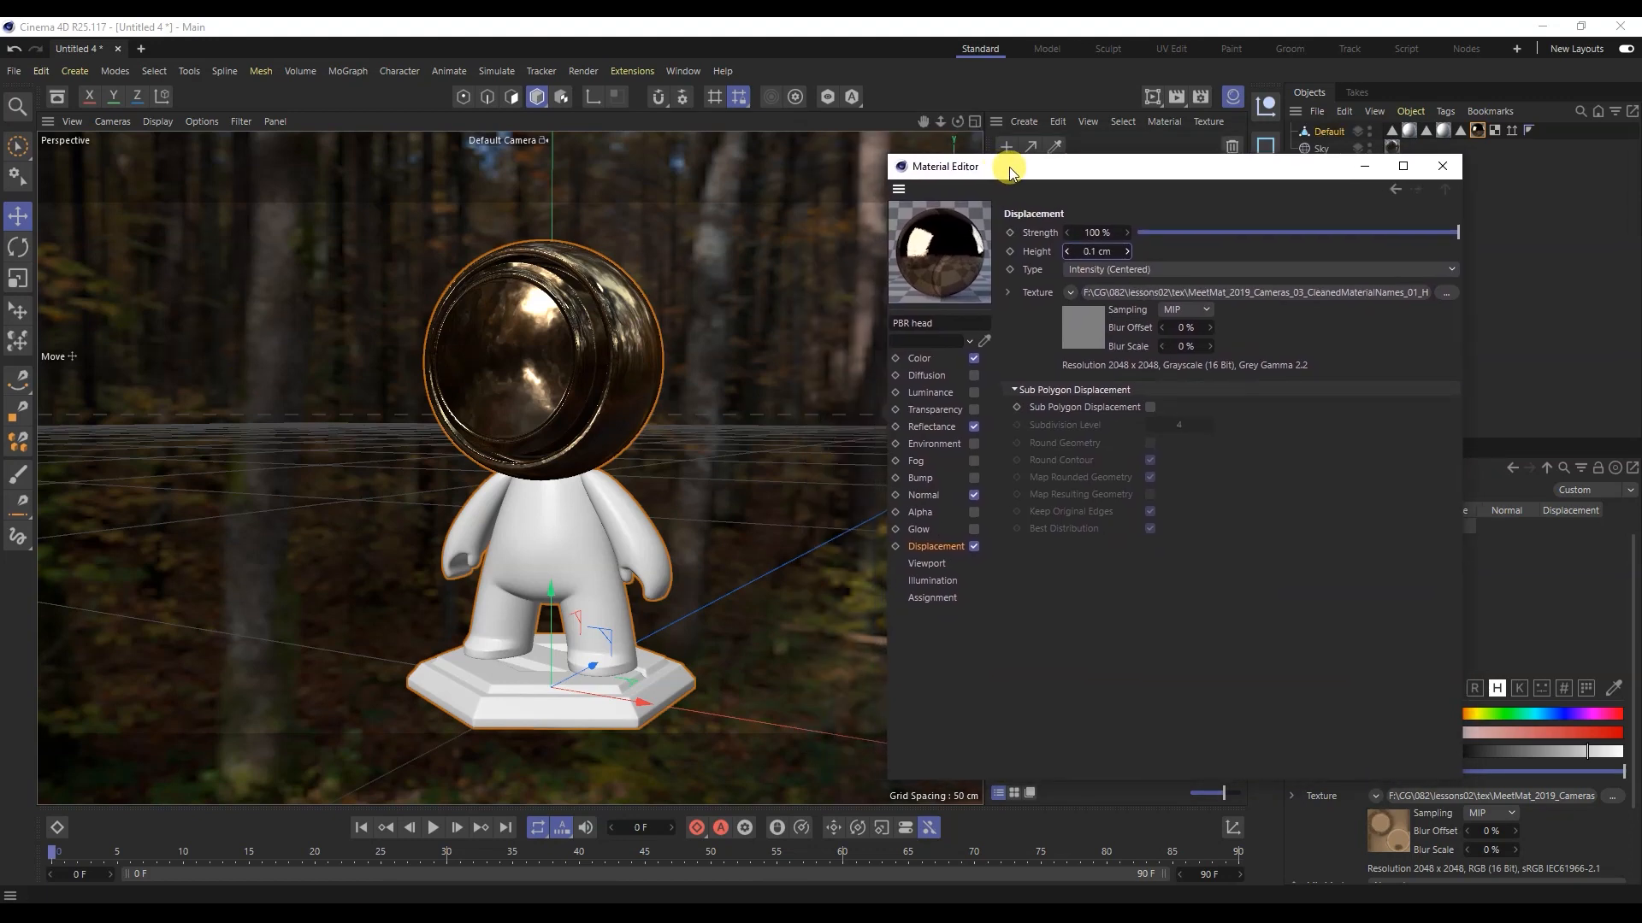
click(1204, 94)
drag(1196, 85, 998, 85)
click(821, 125)
click(830, 163)
Step: Add the Global Illumination and Ambient Occlusion effects to the render settings
click(757, 385)
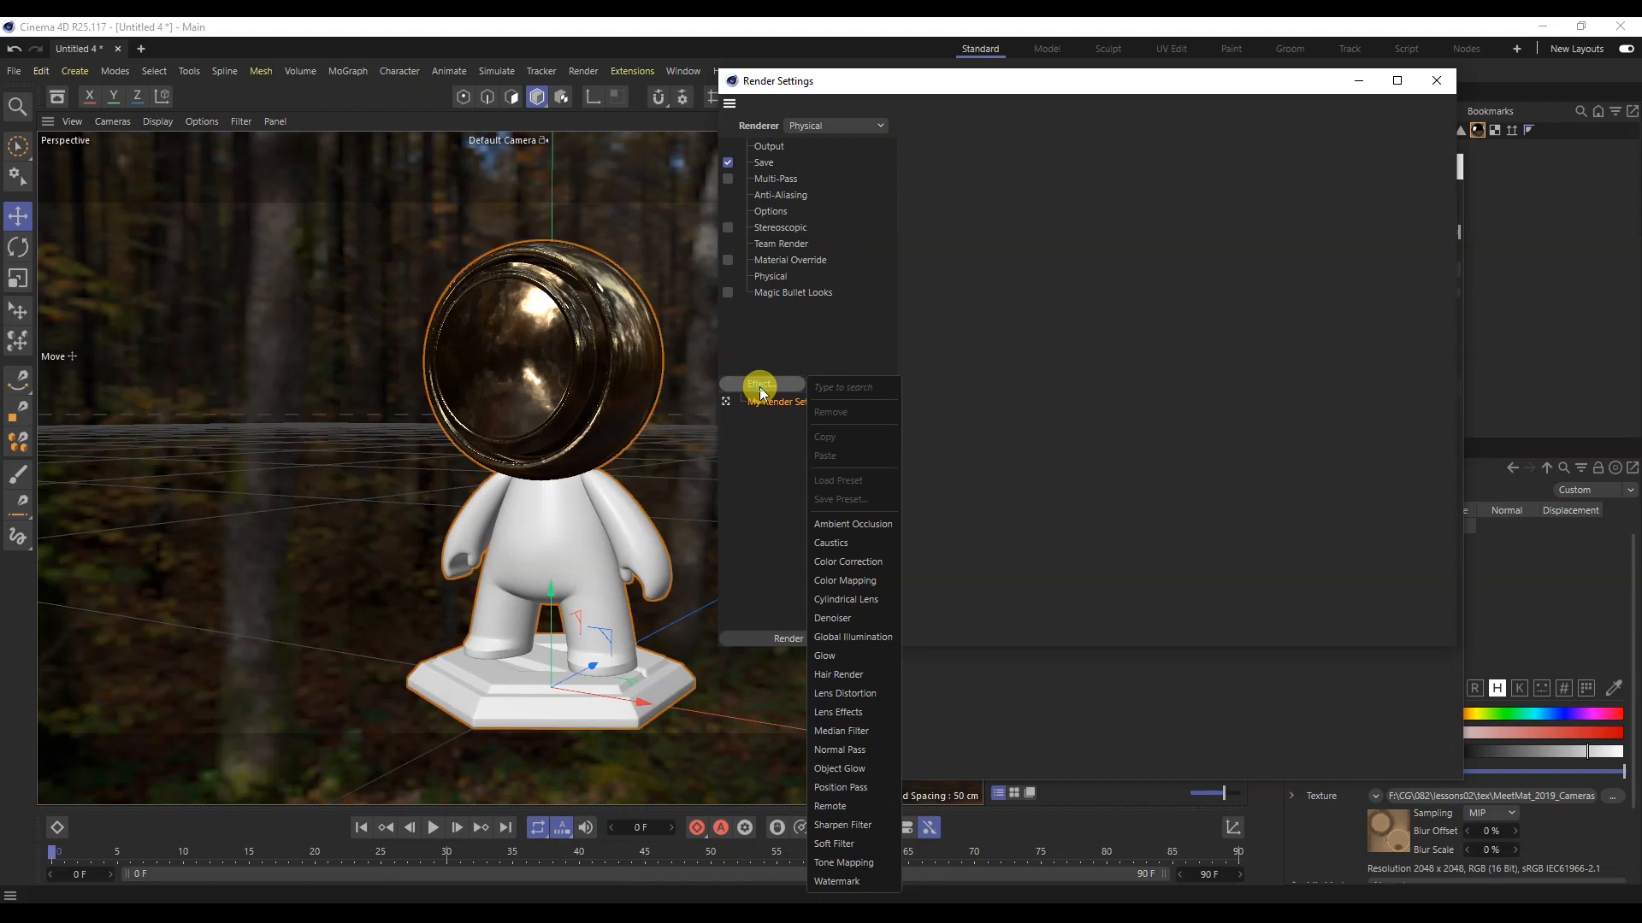
click(860, 634)
click(779, 383)
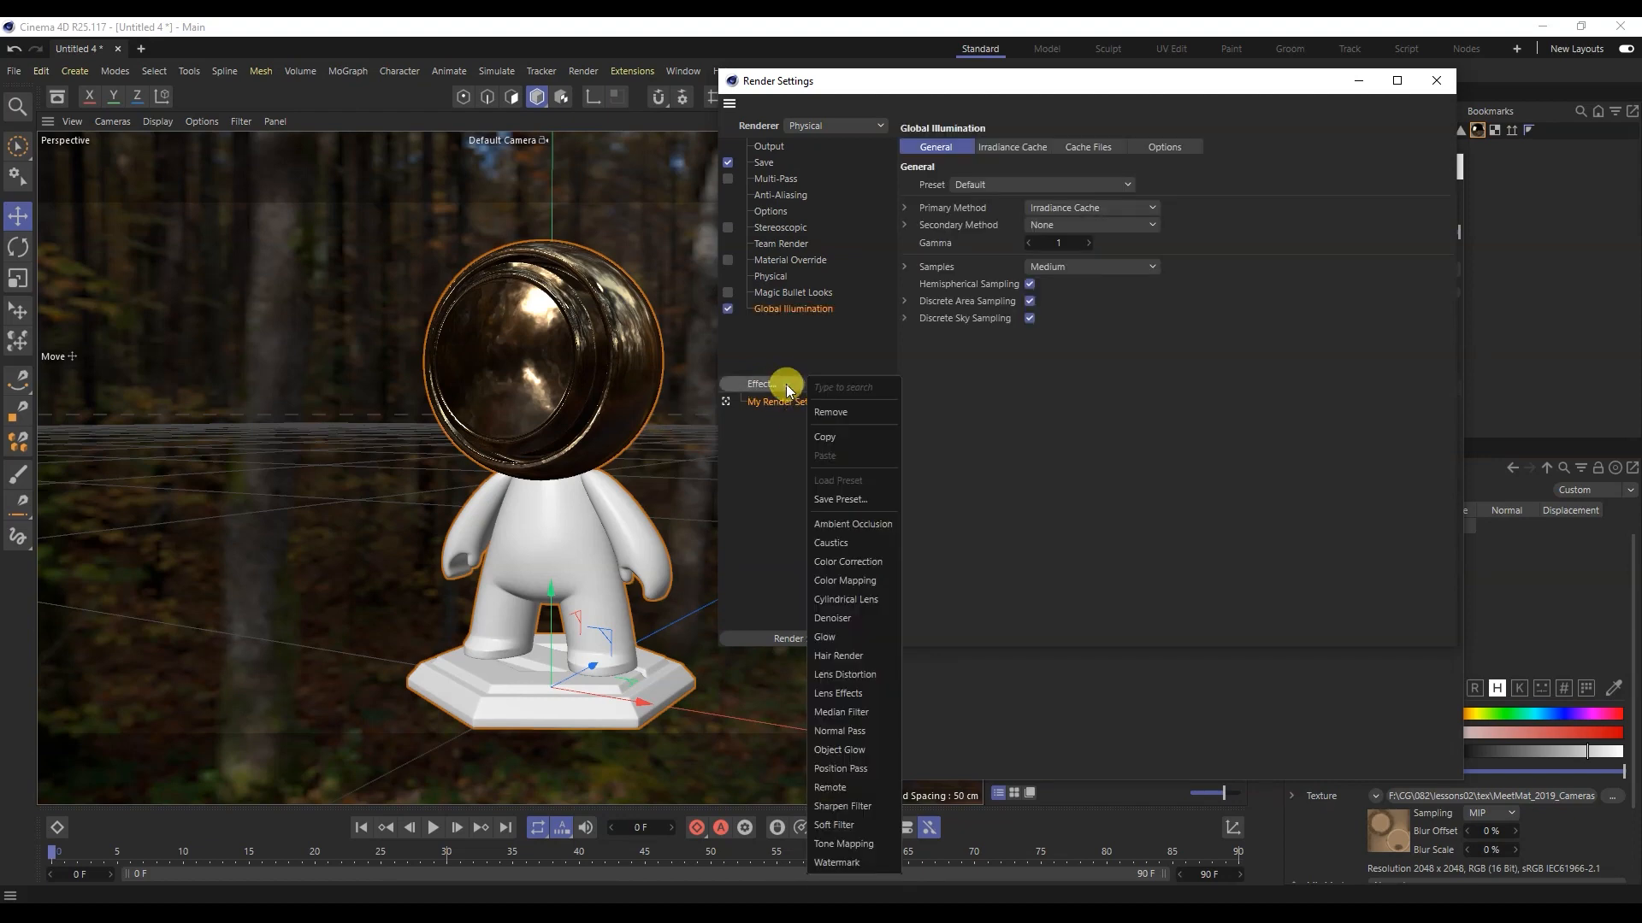
click(844, 524)
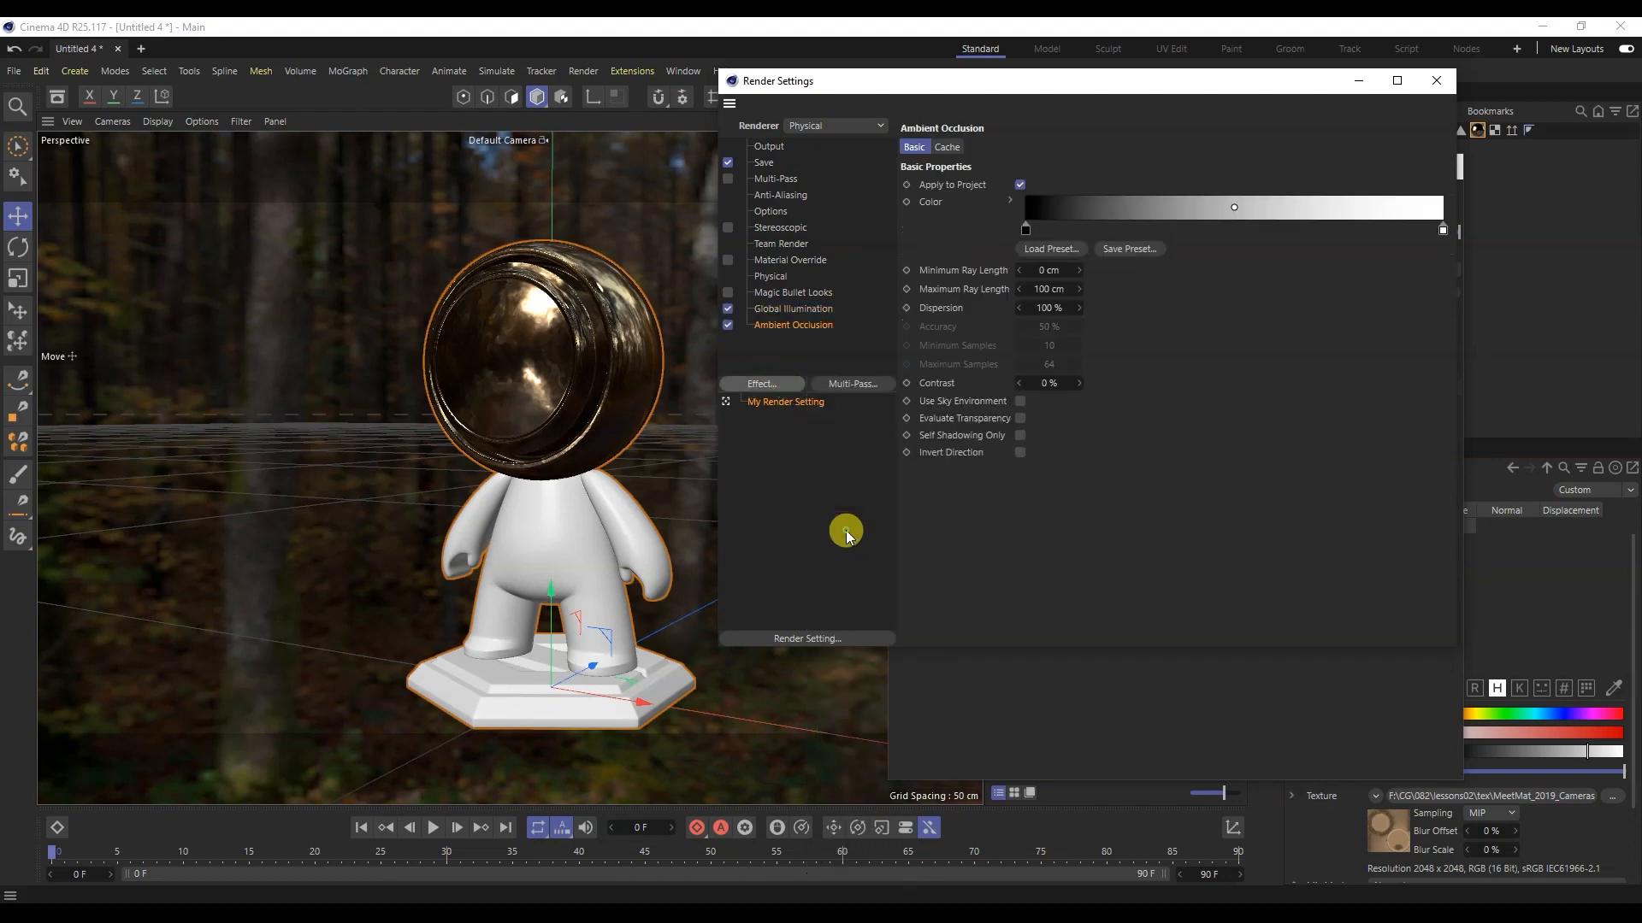
Step: Set the Global Illumination preset to Exterior - HDR Image
click(803, 310)
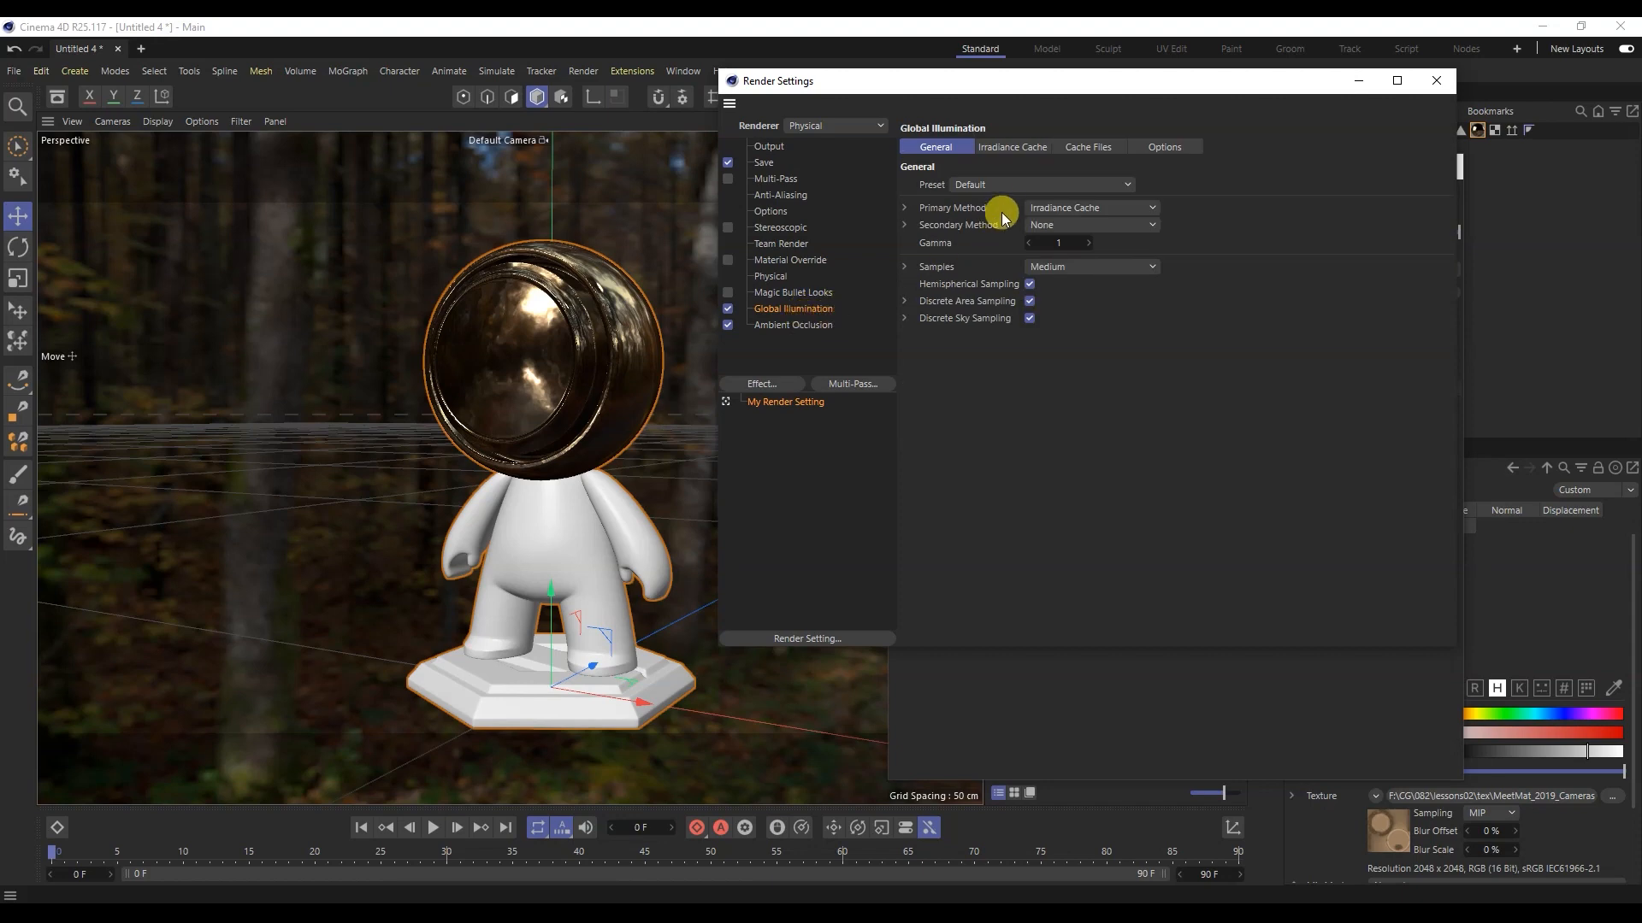
click(1012, 185)
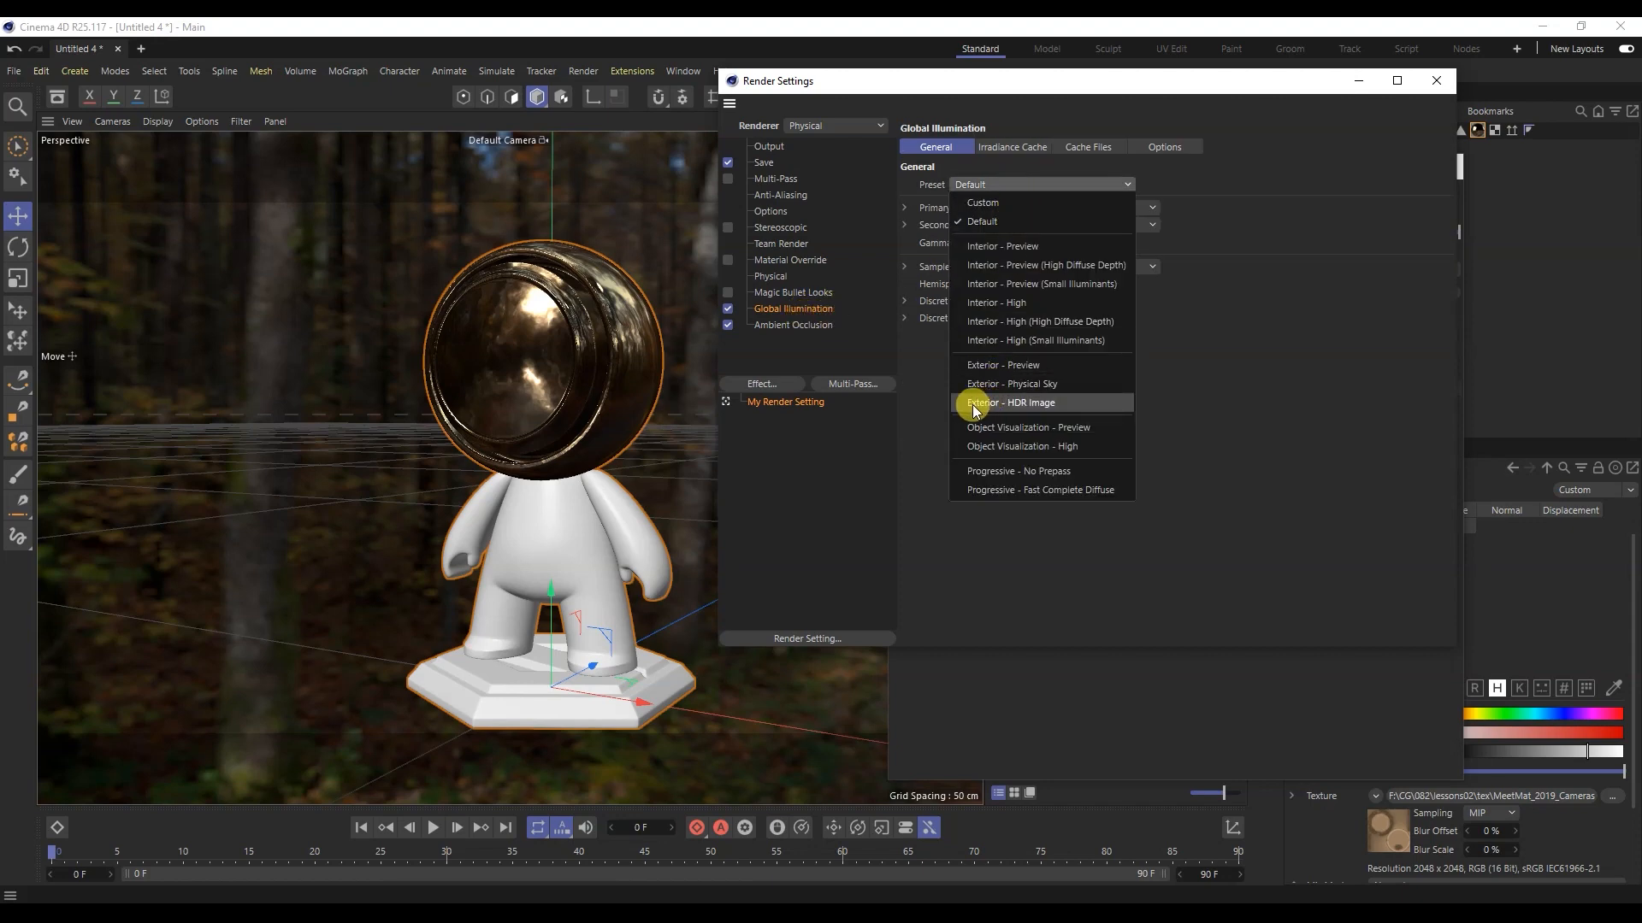
click(1060, 403)
Step: Turn on Use Sky Environment and Evaluate Transparency for Ambient Occlusion, and close the render settings
click(798, 325)
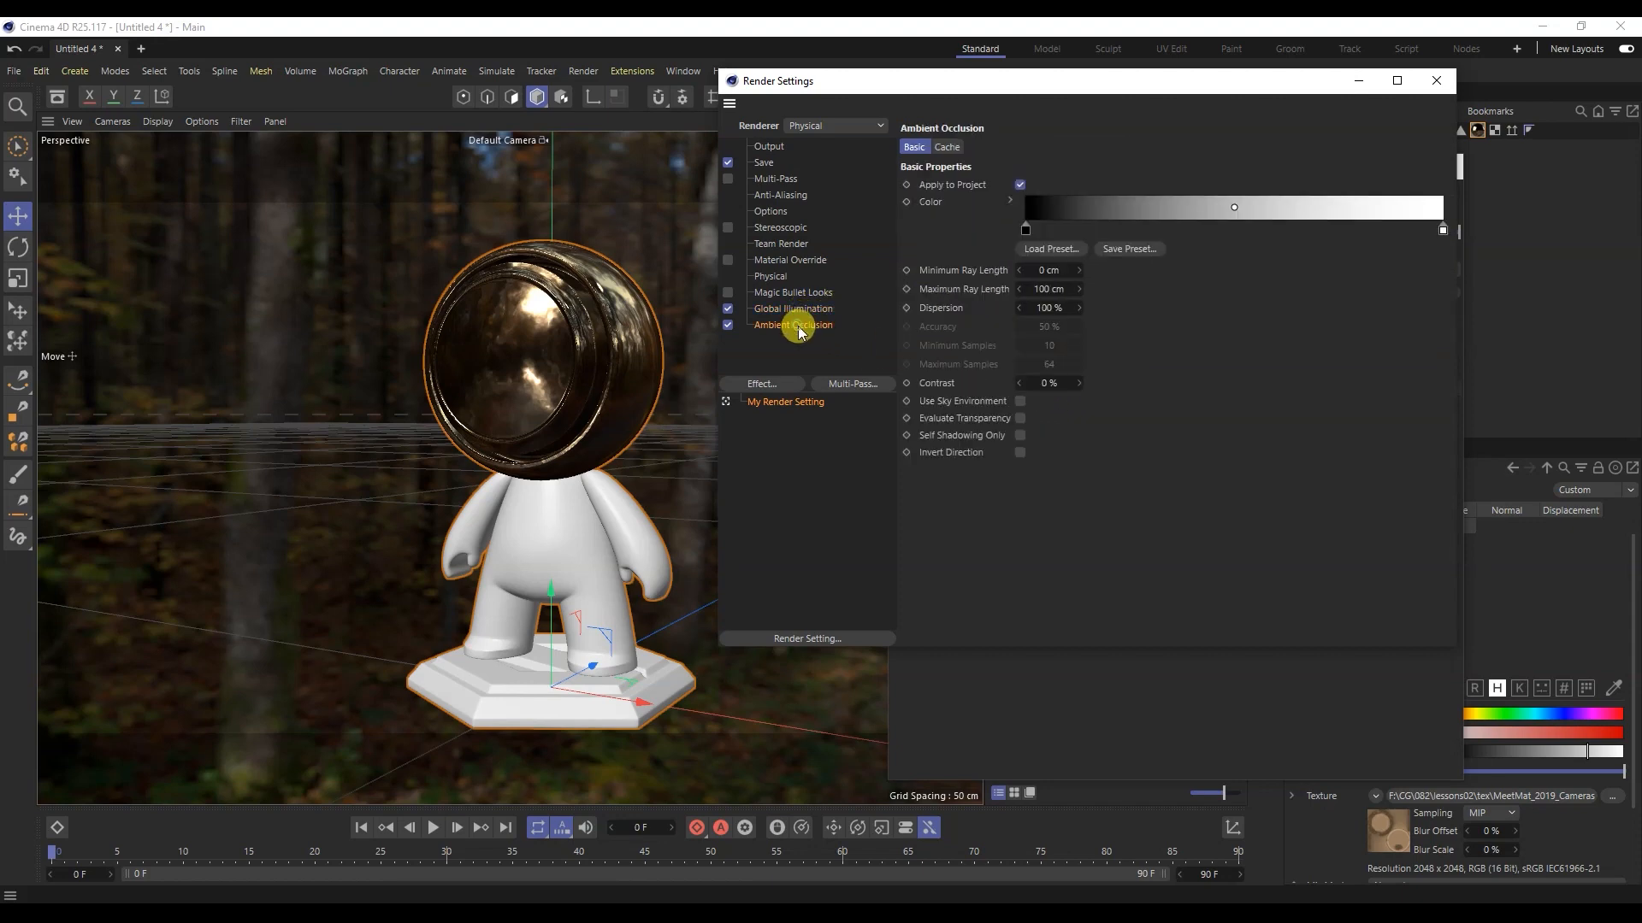
click(1021, 402)
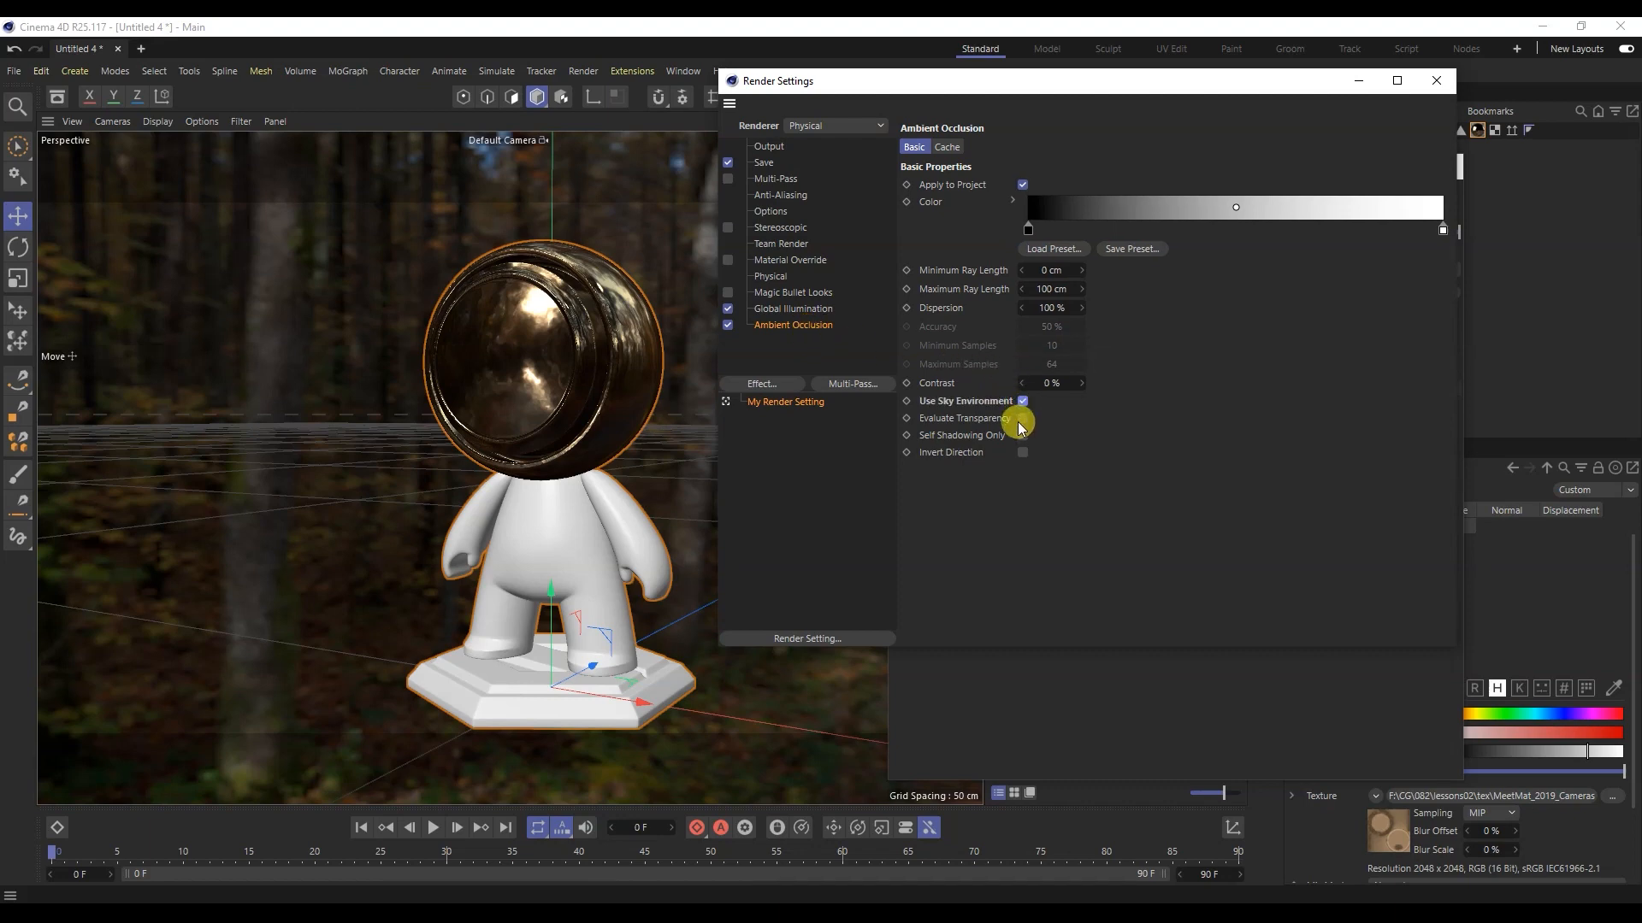
click(1020, 419)
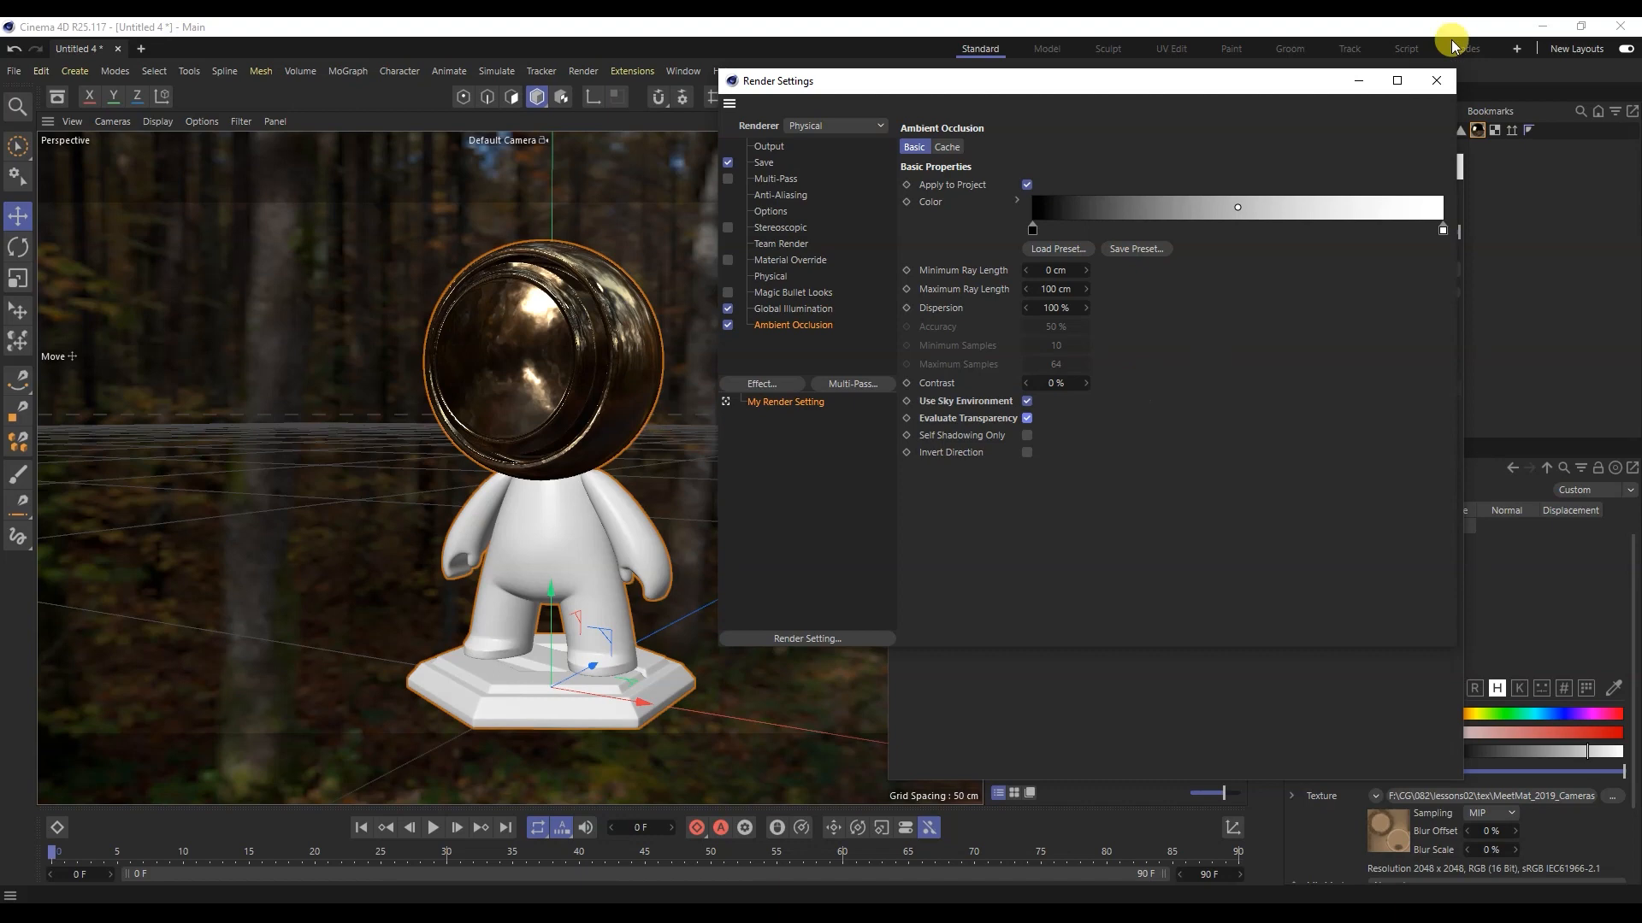
click(1437, 80)
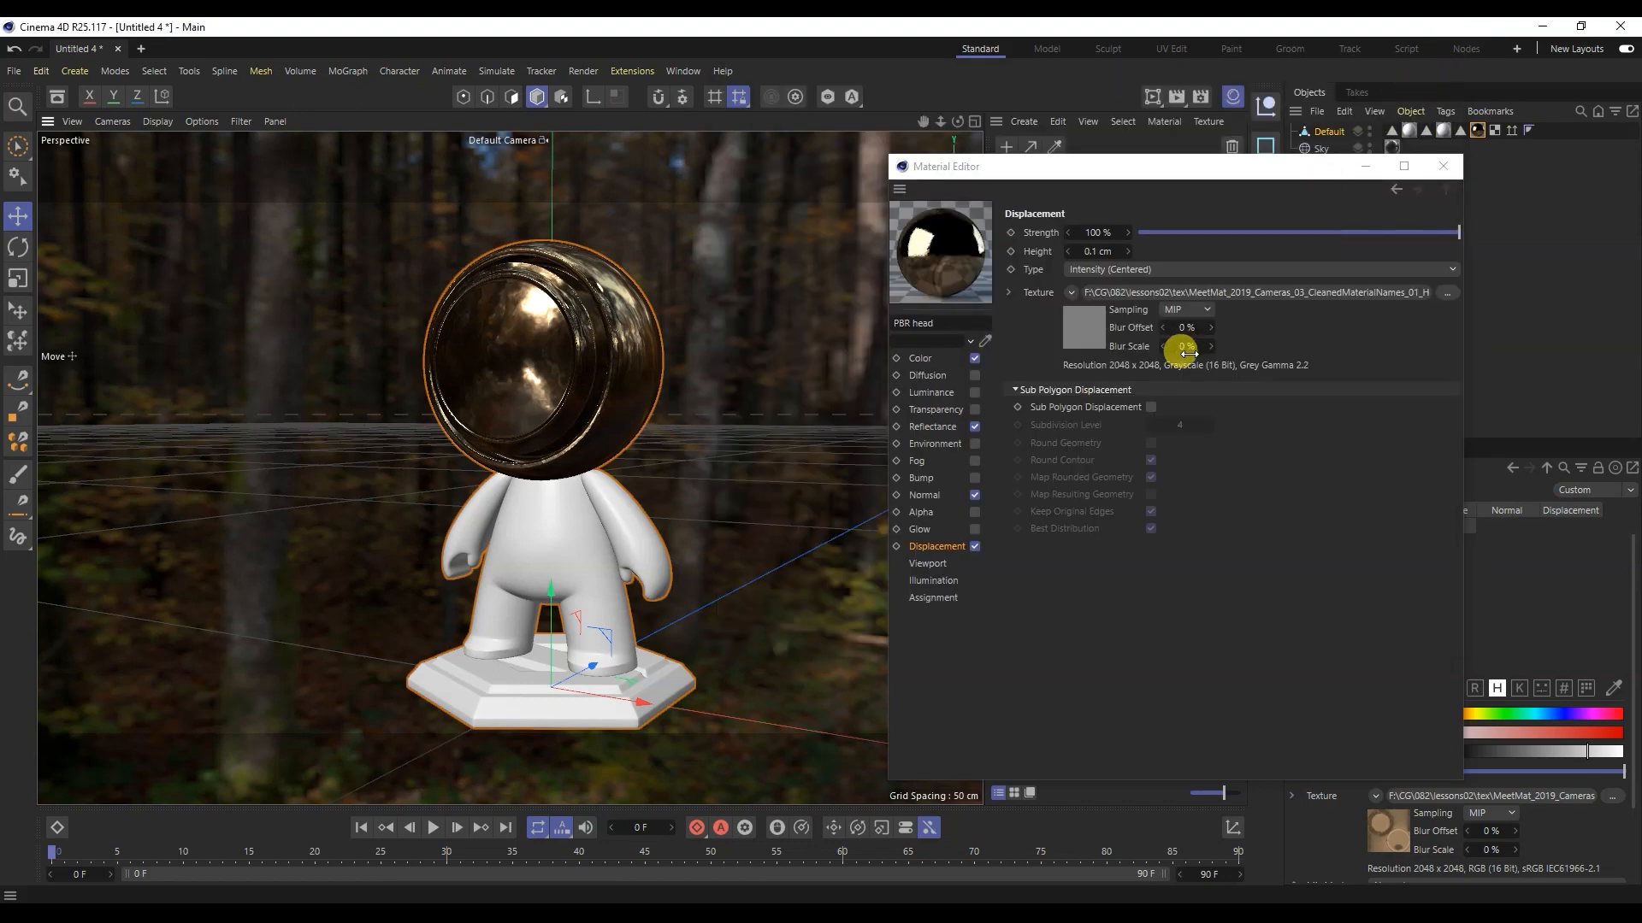
Step: Render the scene to the Picture Viewer to check the head material, and close the viewer and the Material Editor
click(1177, 98)
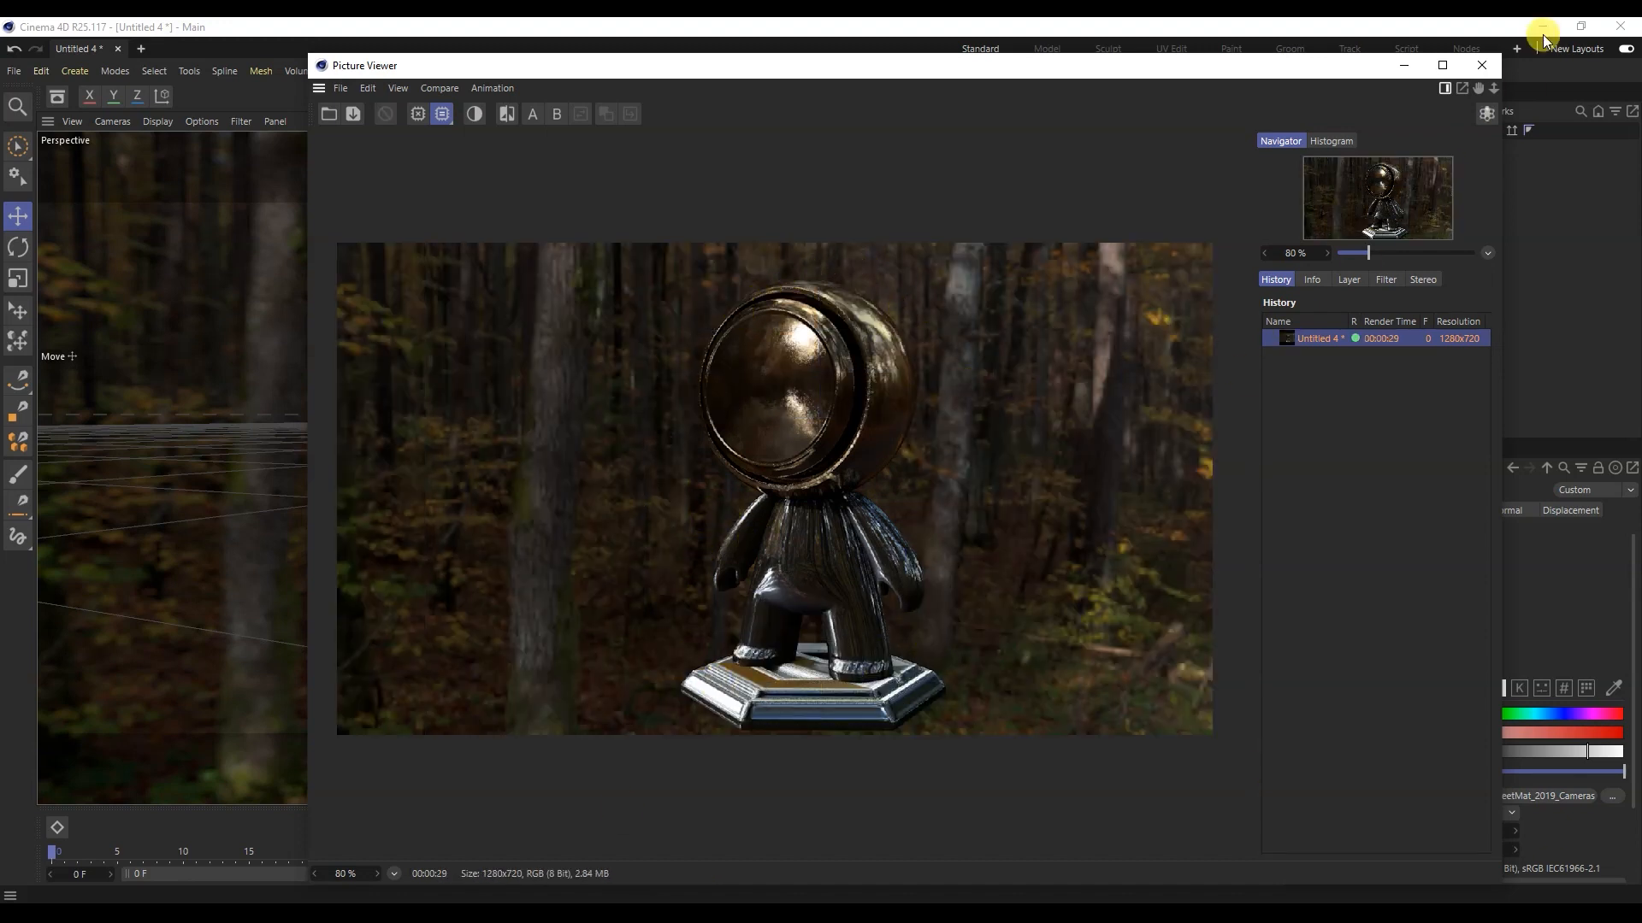
click(1476, 75)
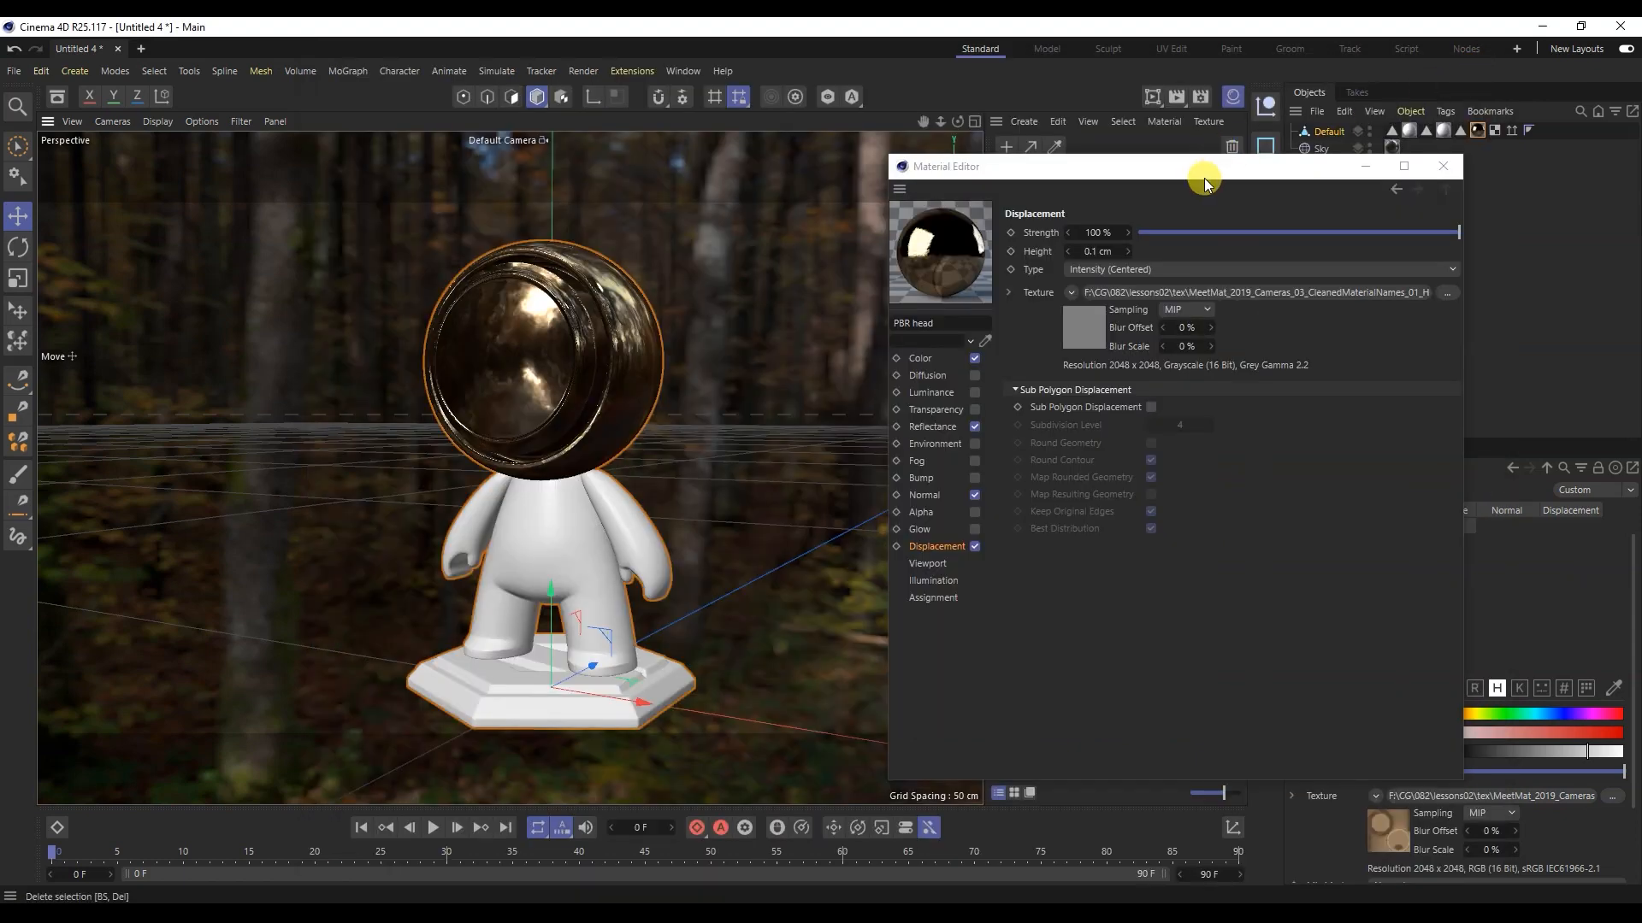
click(1443, 166)
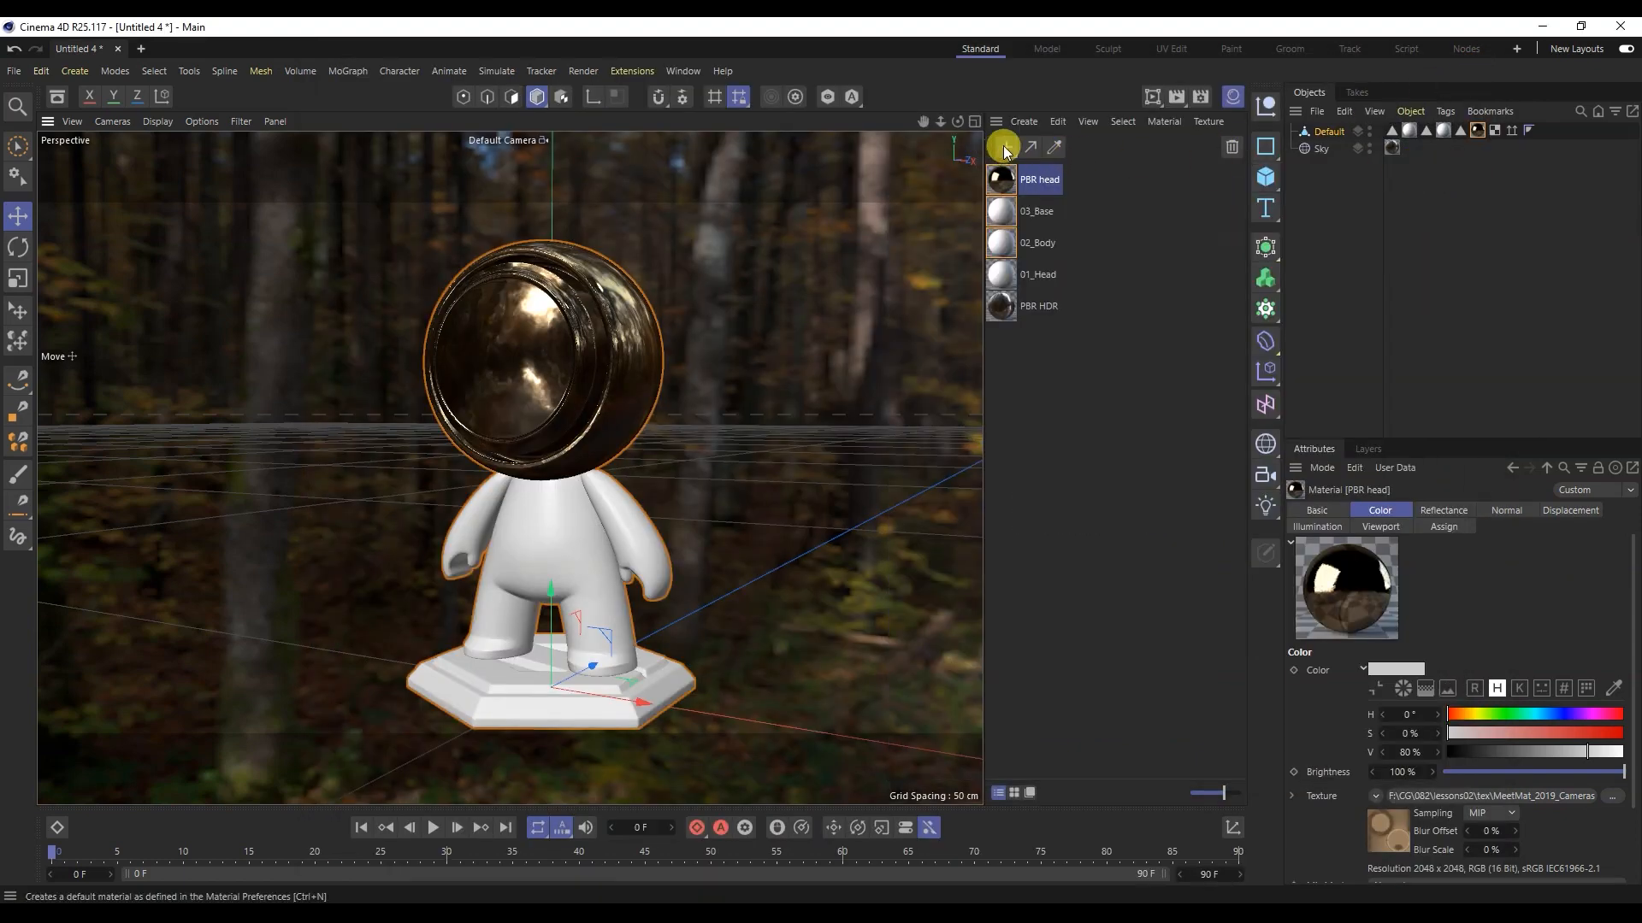
Step: Create a new PBR material named PBR body and assign it to the model's body in place of the 02_Body material
click(1002, 152)
click(1063, 205)
double_click(1030, 180)
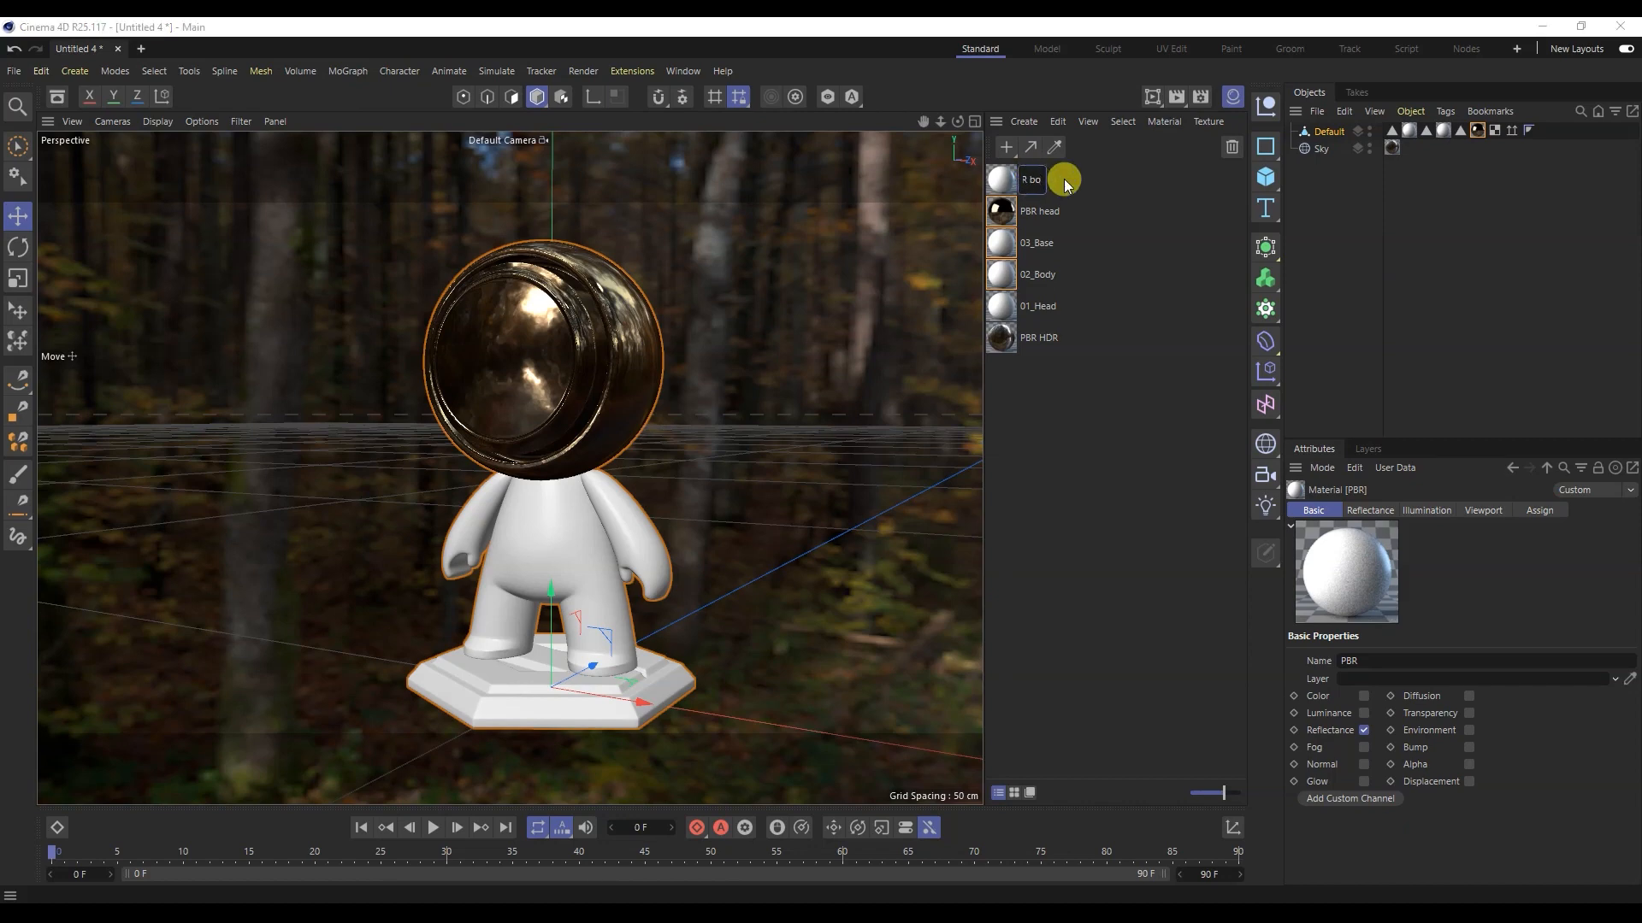
text(body)
key(Return)
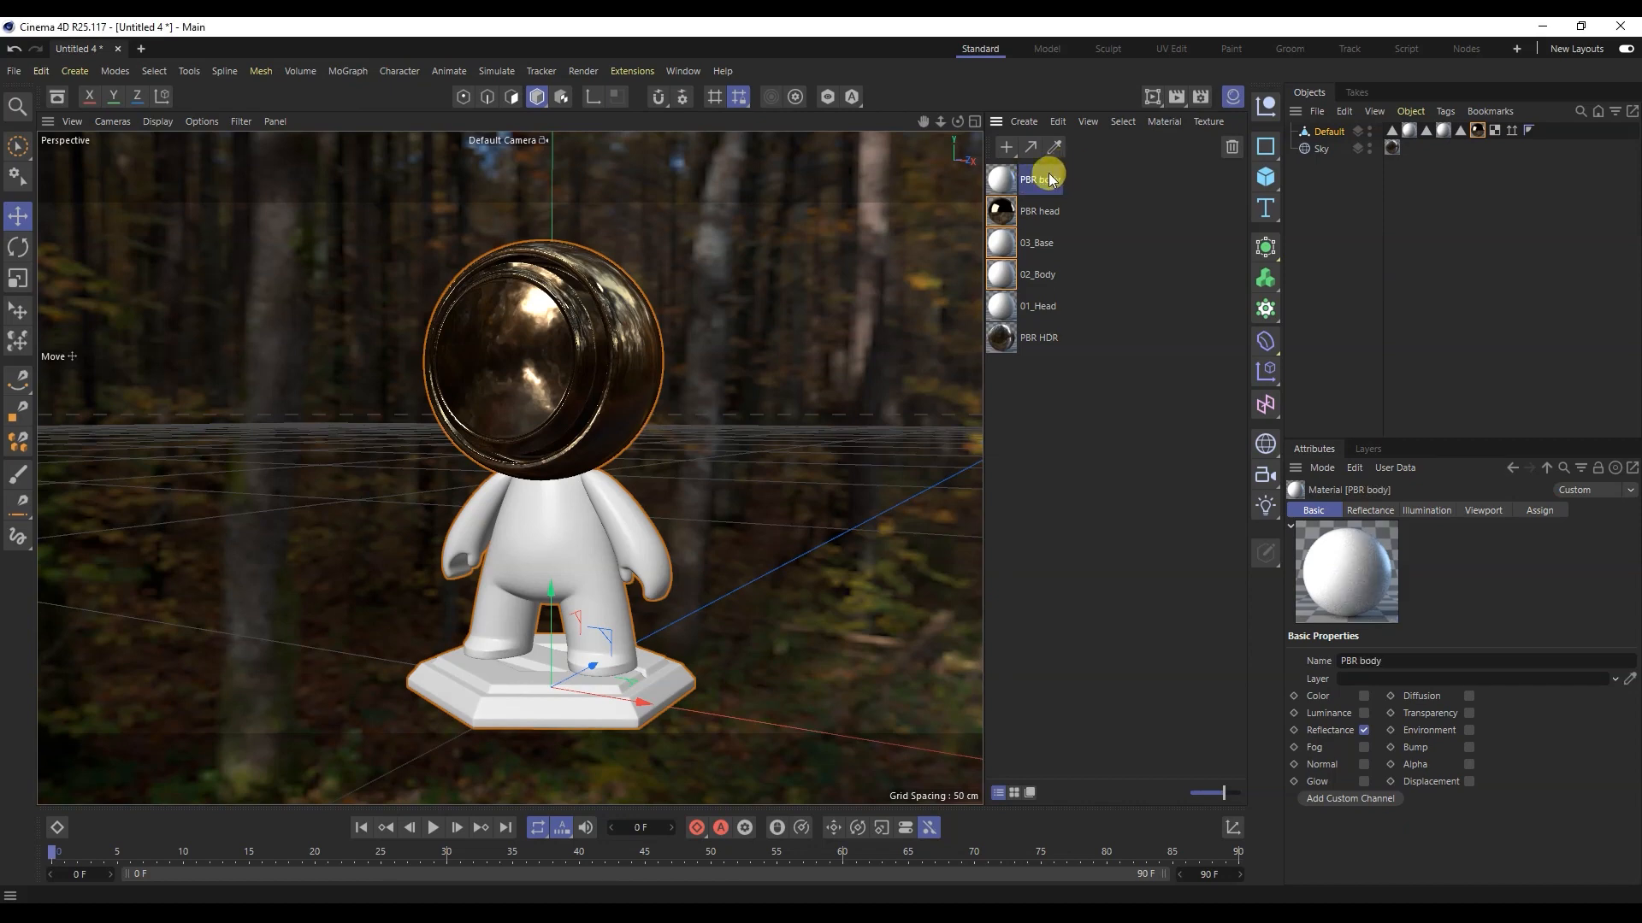
click(1445, 132)
drag(1012, 167, 1448, 129)
Step: Enable the Color channel of PBR body and load MeetMat_2019_Cameras_03_CleanedMaterialNames_02_Body_BaseColor.png as its texture, without copying the file to the project
double_click(1009, 175)
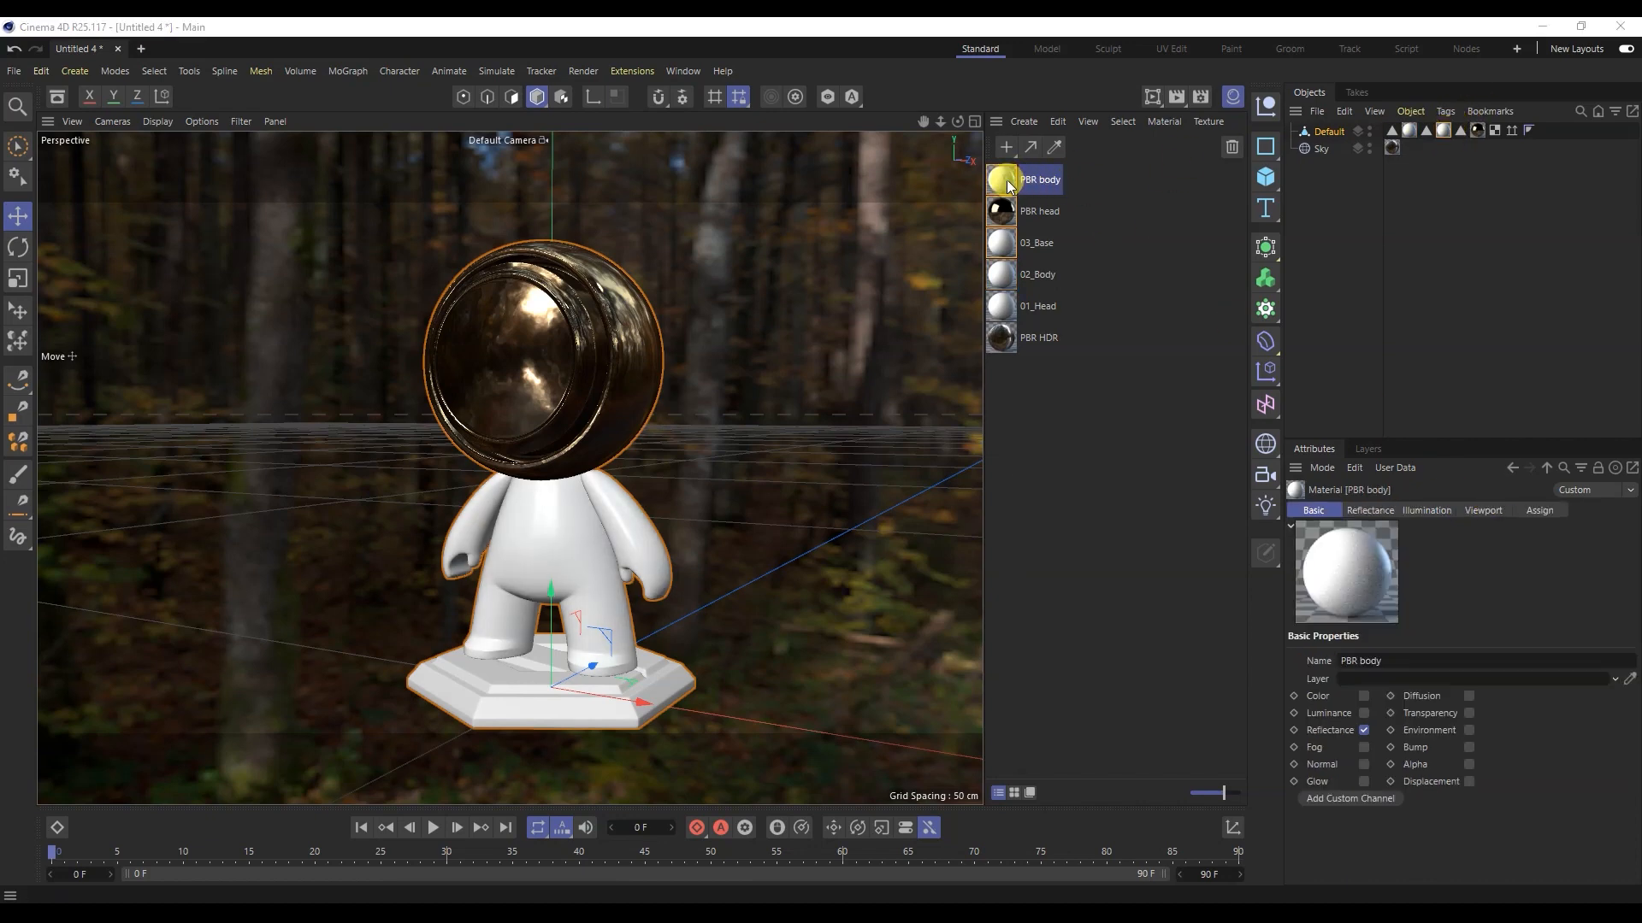
drag(1096, 168, 960, 133)
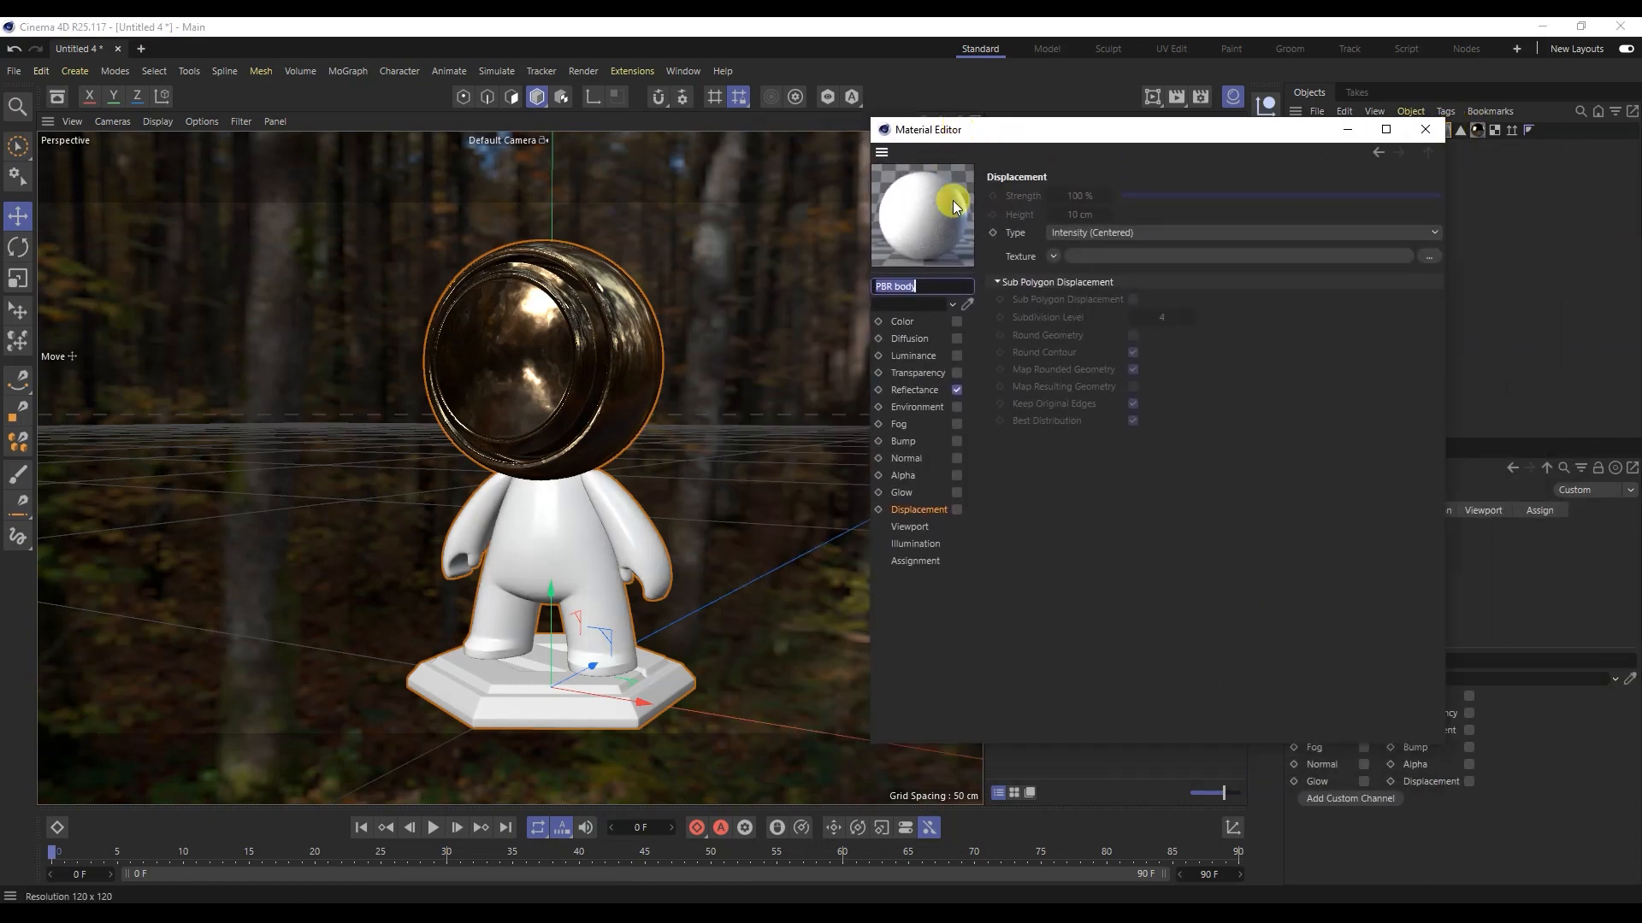
click(915, 323)
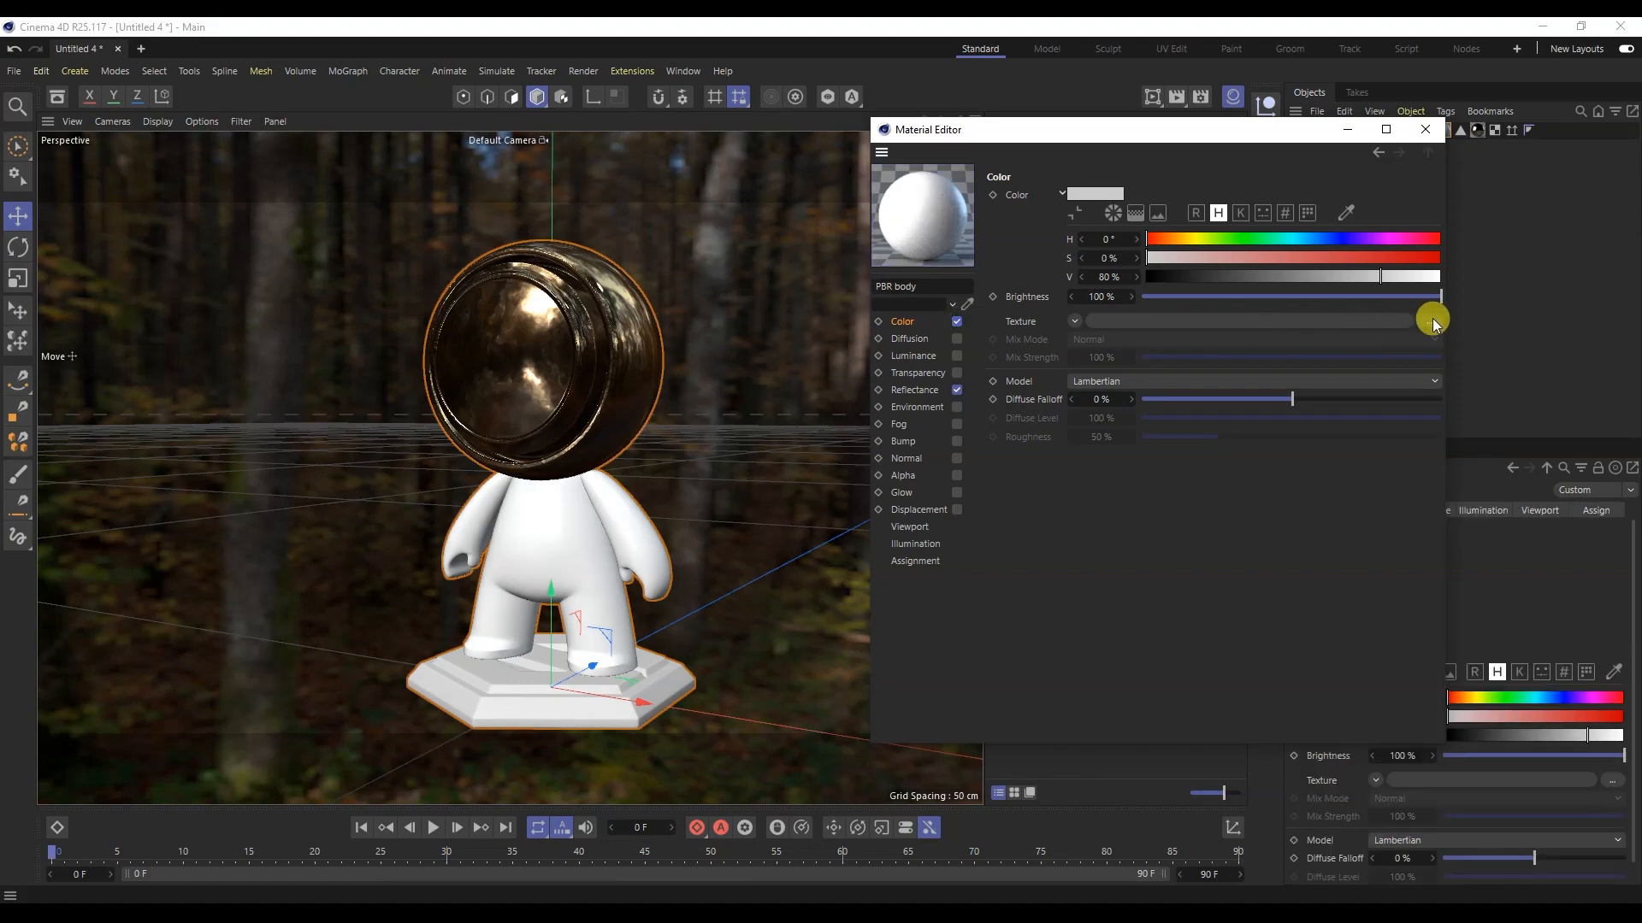
click(1429, 320)
double_click(1335, 334)
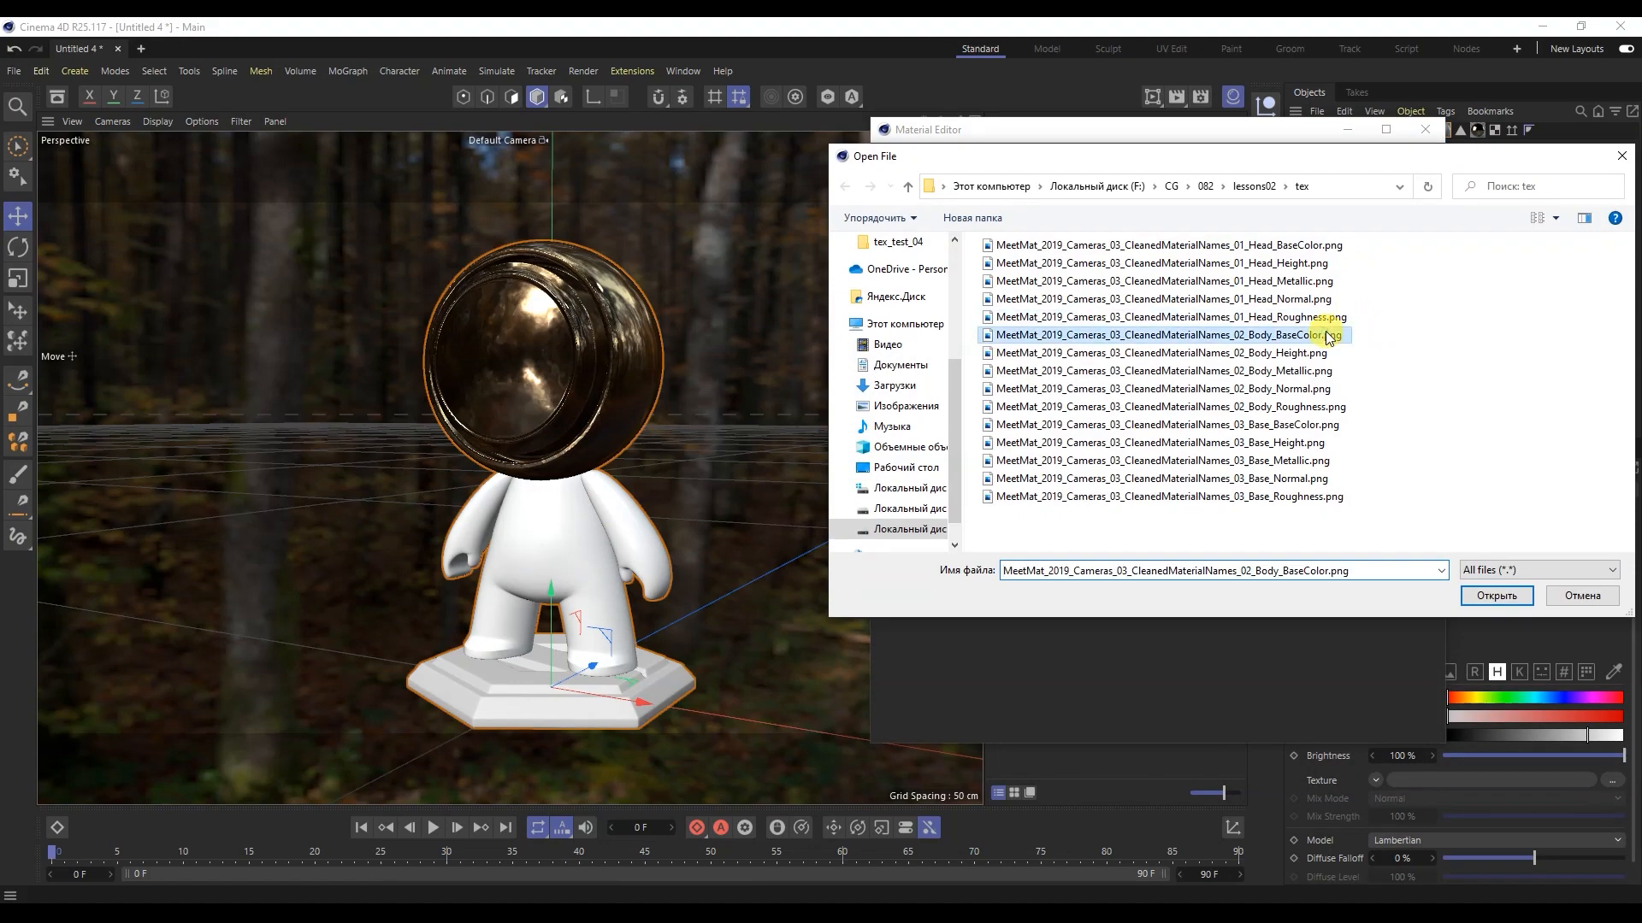
click(962, 541)
Step: Load the 02_Body_BaseColor texture as the layer color of the Default Diffuse reflectance layer, without a project copy
click(915, 390)
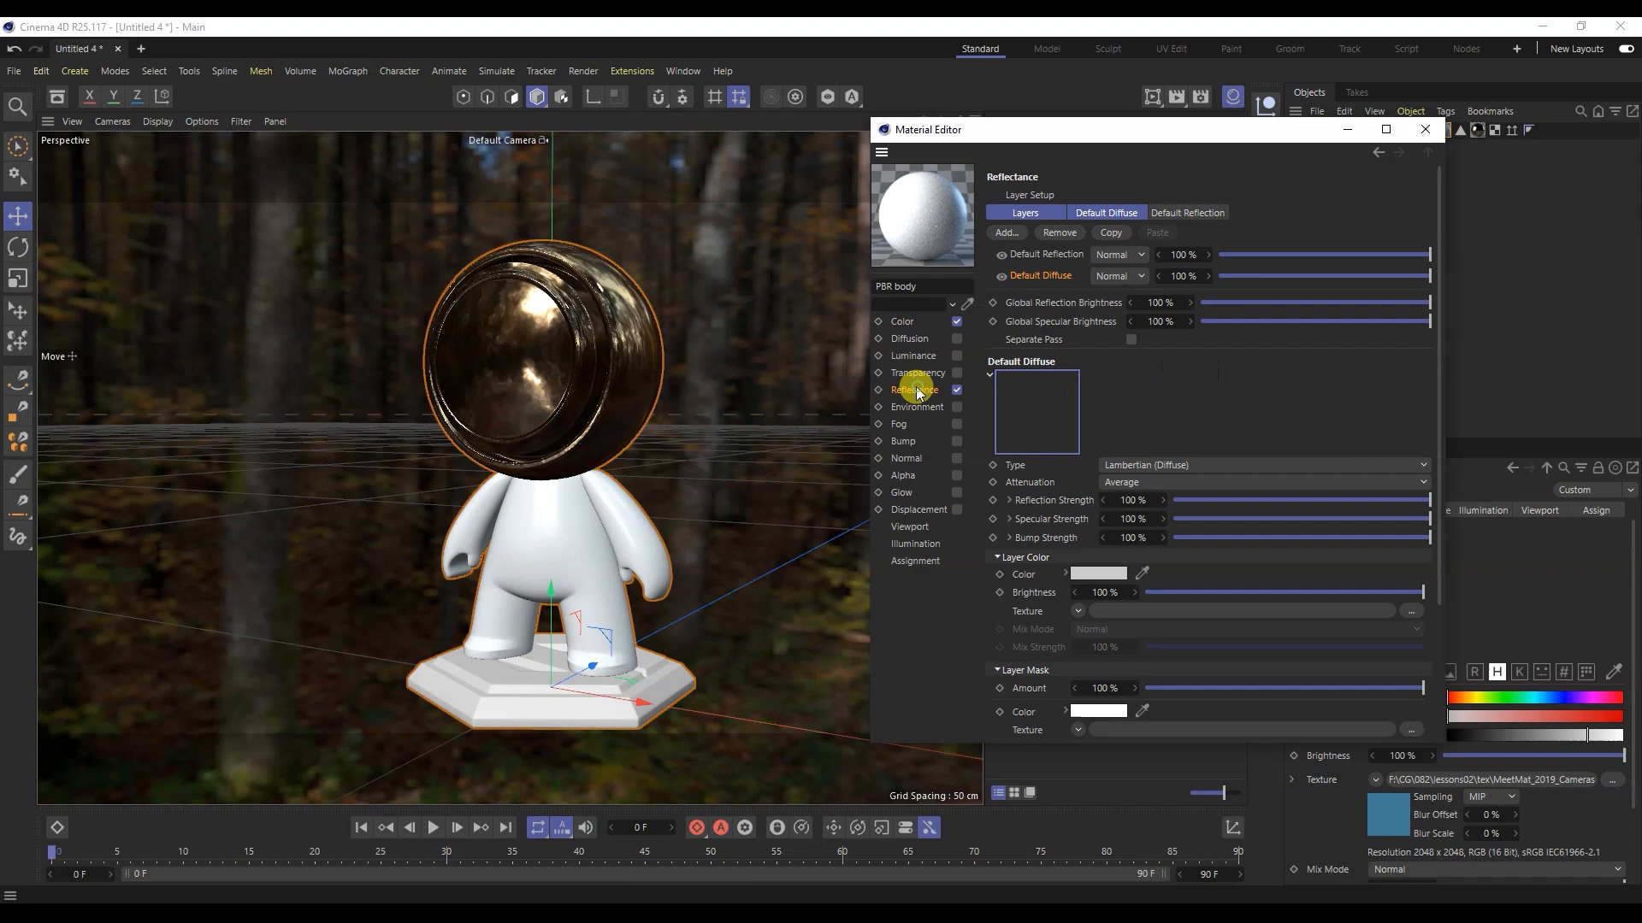
scroll(977, 240, down, 2)
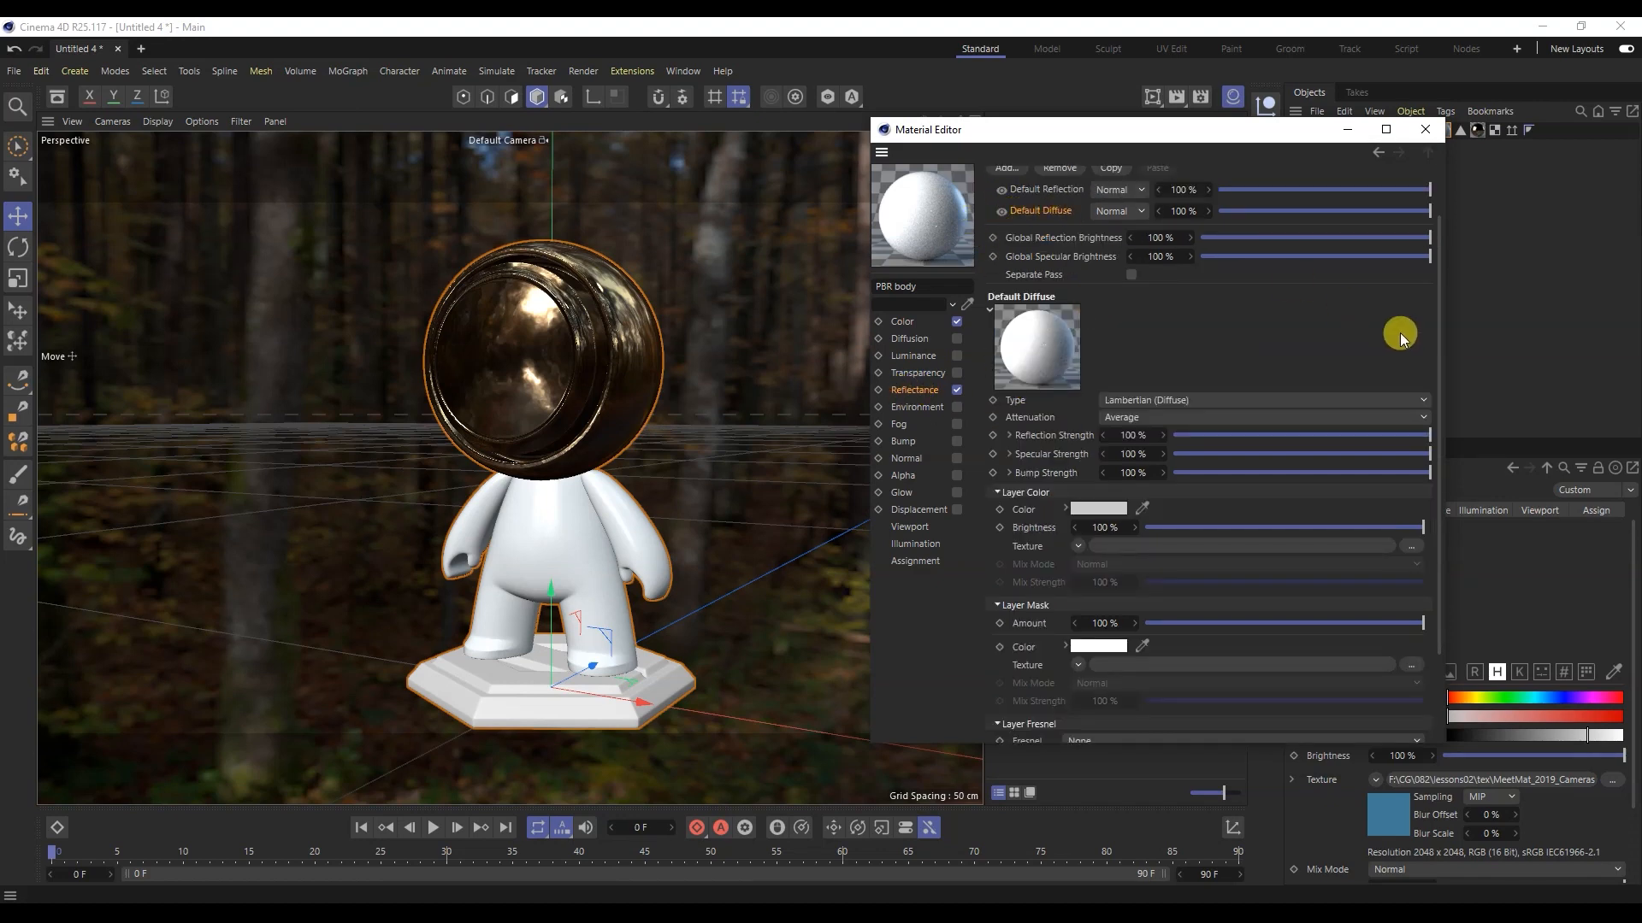
click(1411, 545)
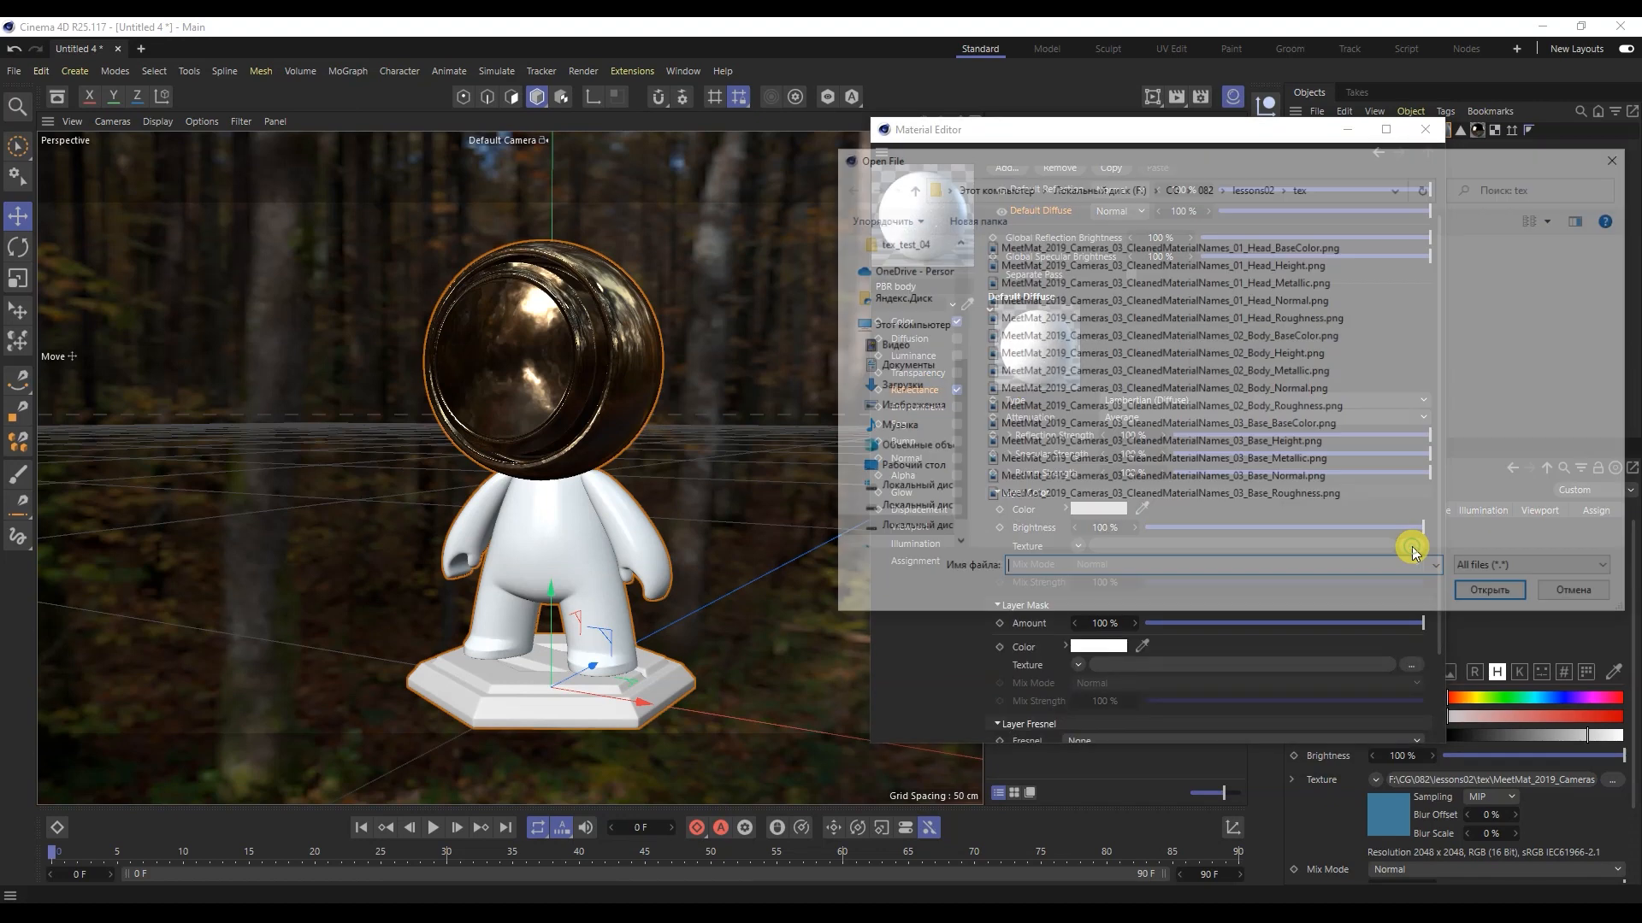
double_click(1246, 334)
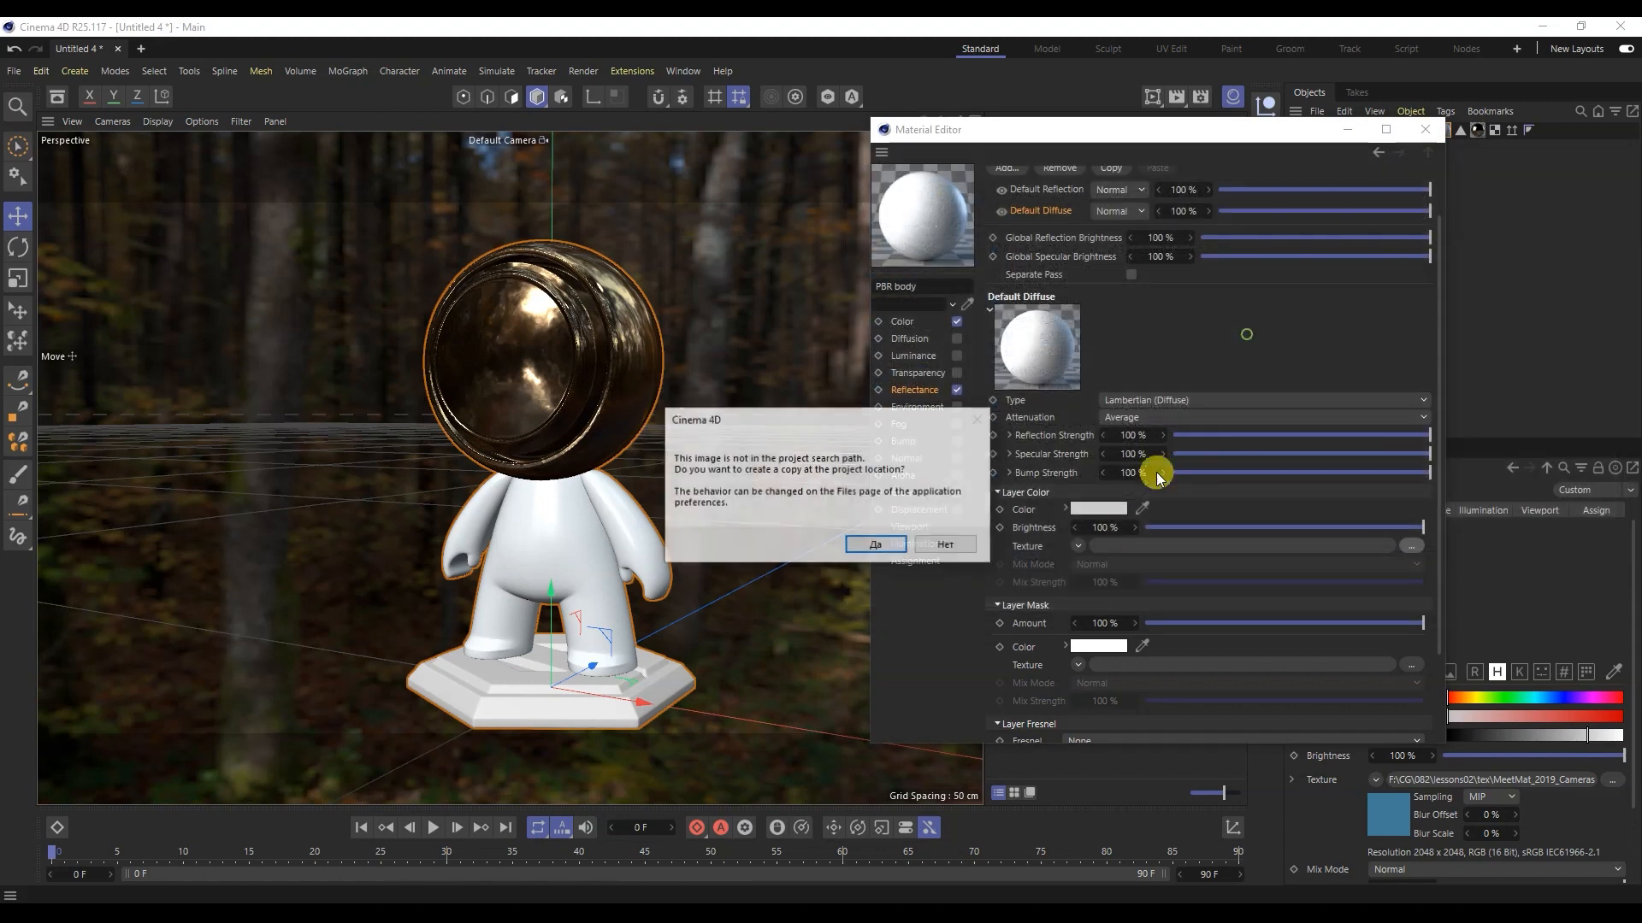
click(962, 548)
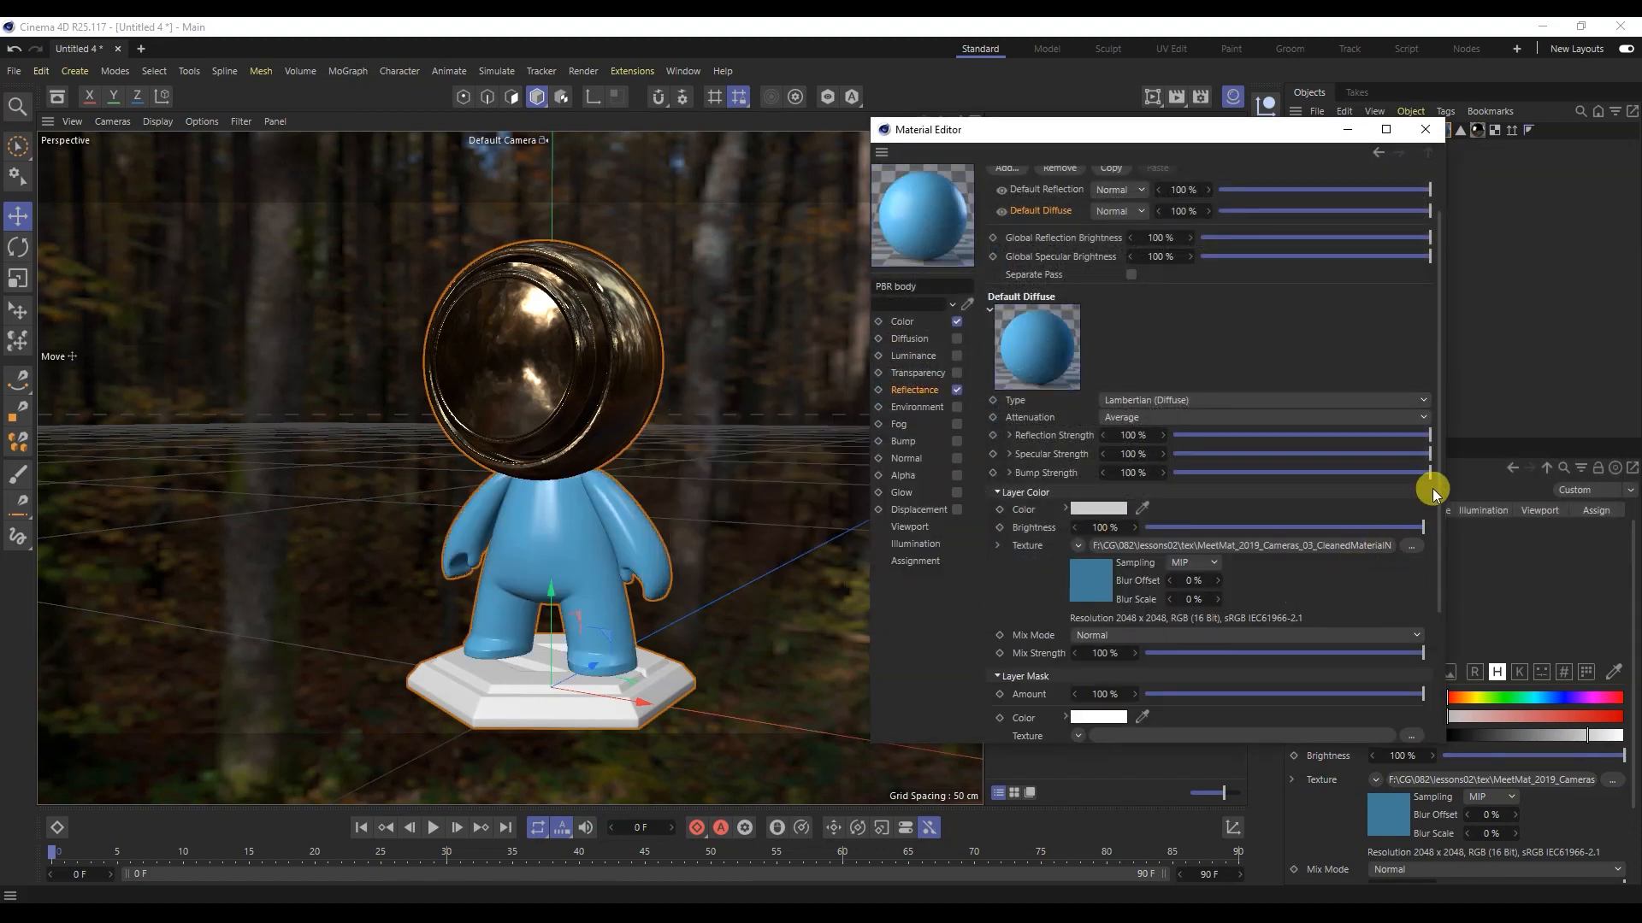
Step: Load the 02_Body_Roughness texture as the roughness map of the Default Reflection layer, without a project copy
drag(1438, 481, 1434, 402)
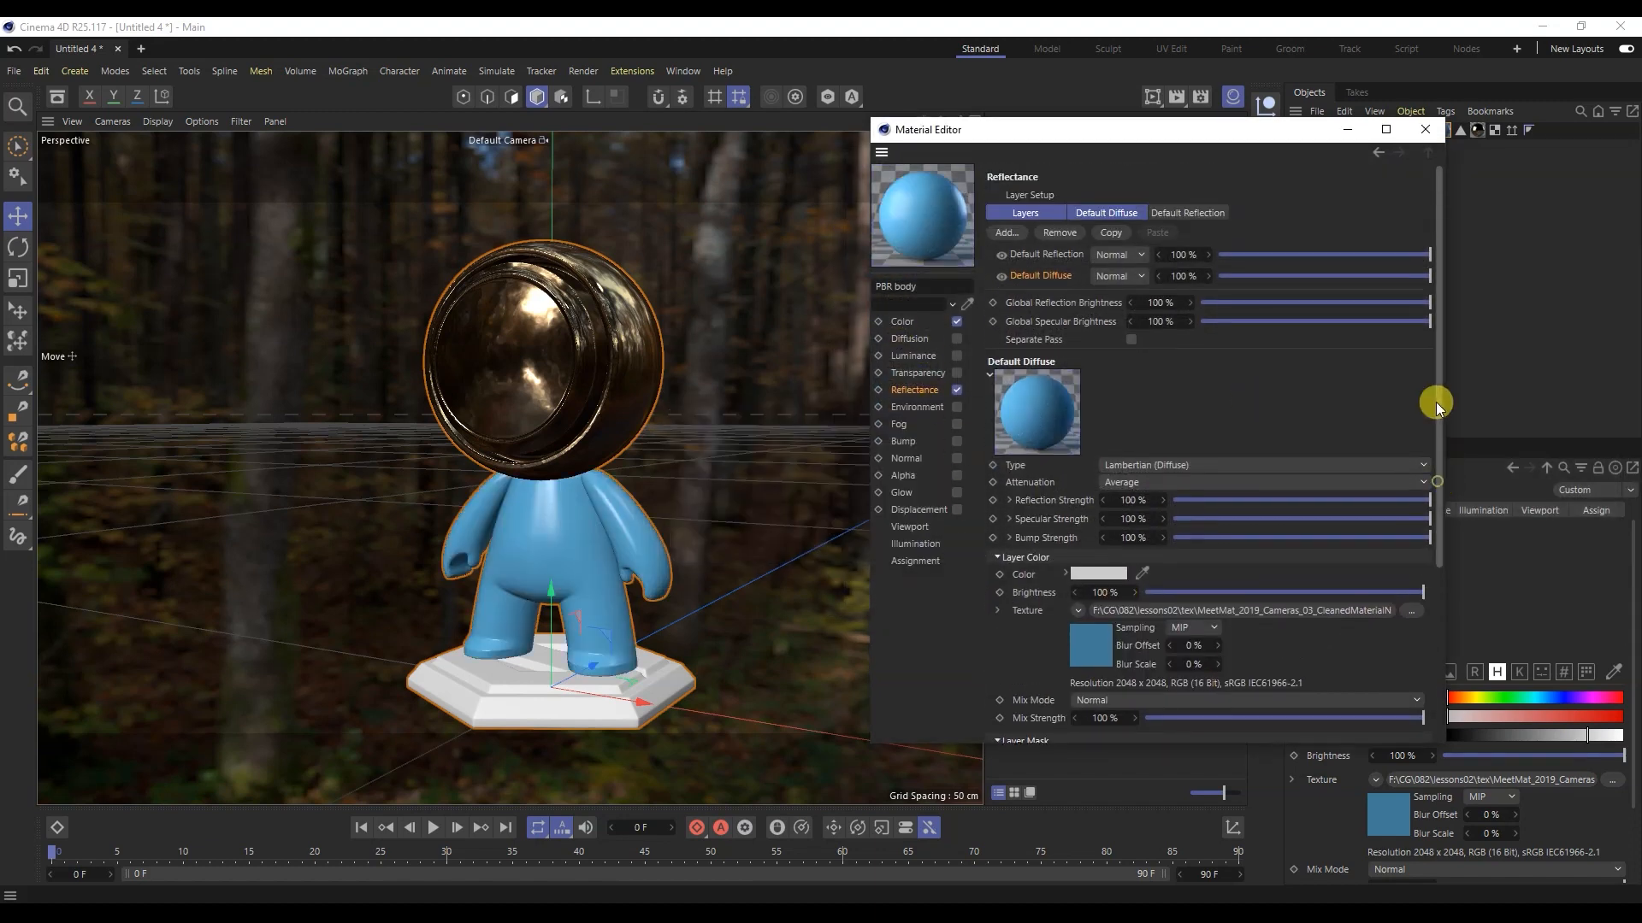
click(1041, 253)
drag(1444, 324, 1438, 389)
click(1009, 416)
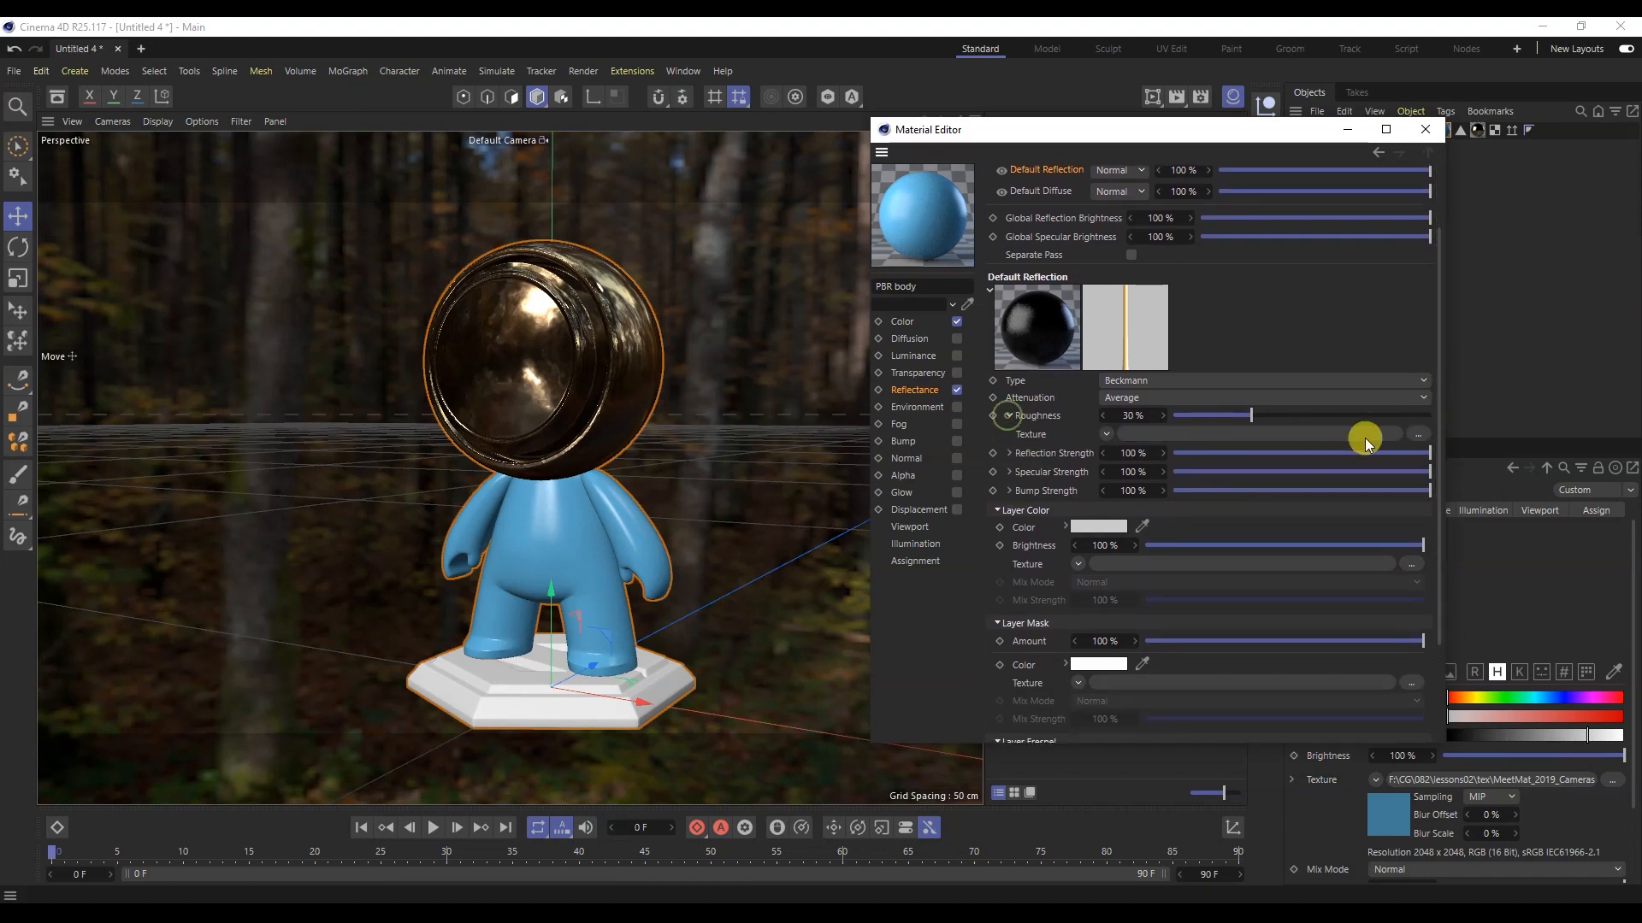
click(1424, 439)
double_click(1351, 409)
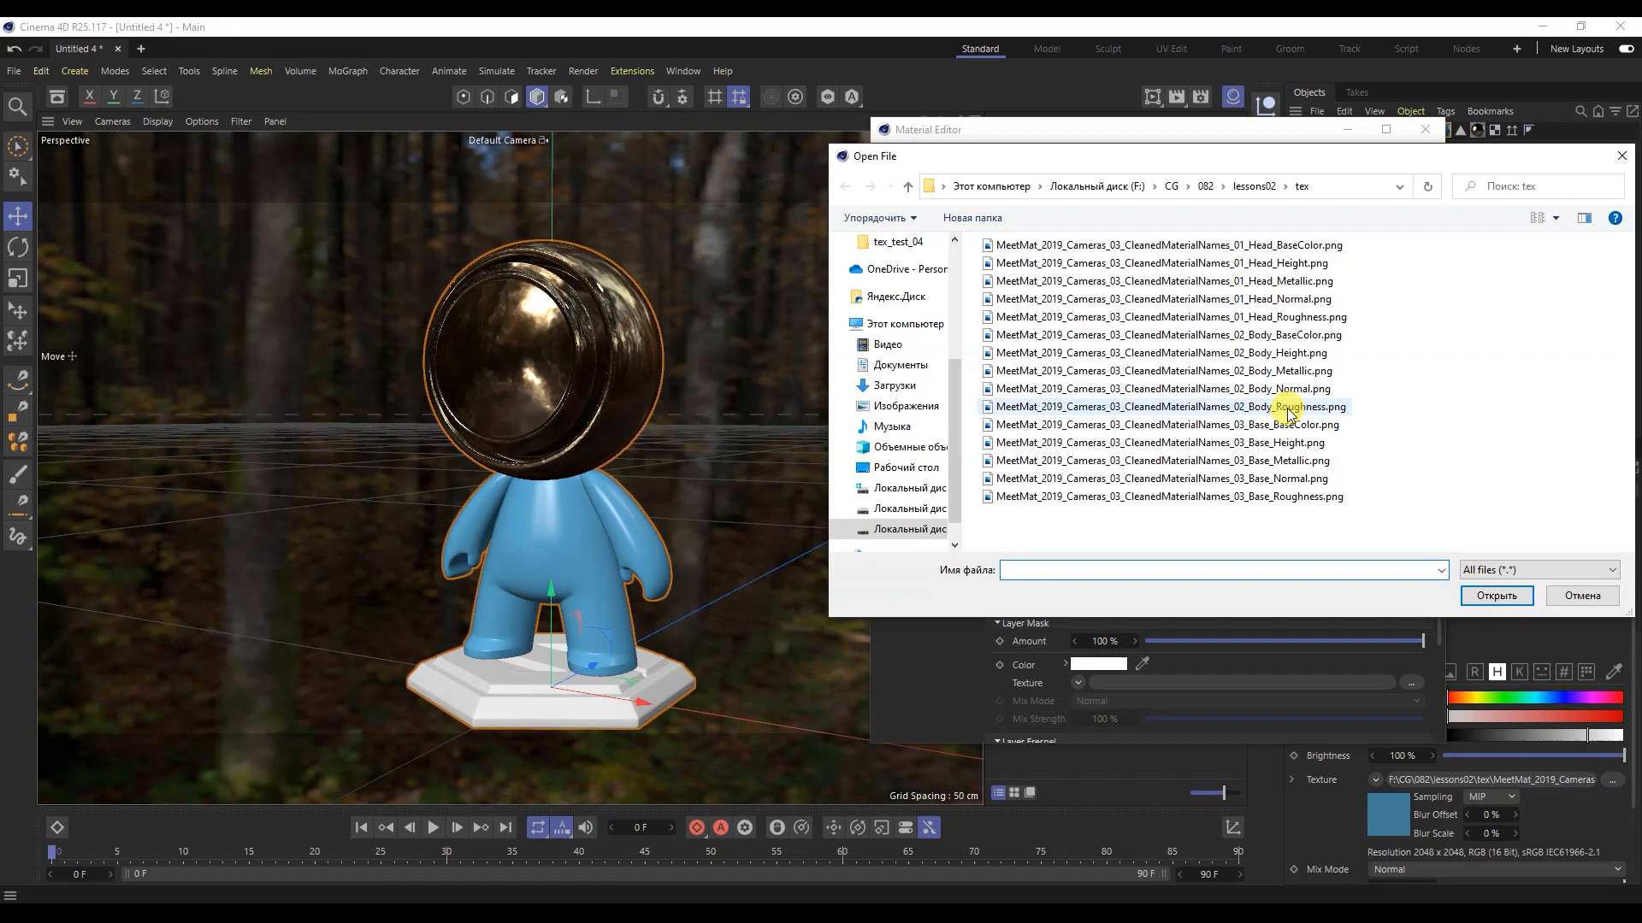
click(941, 542)
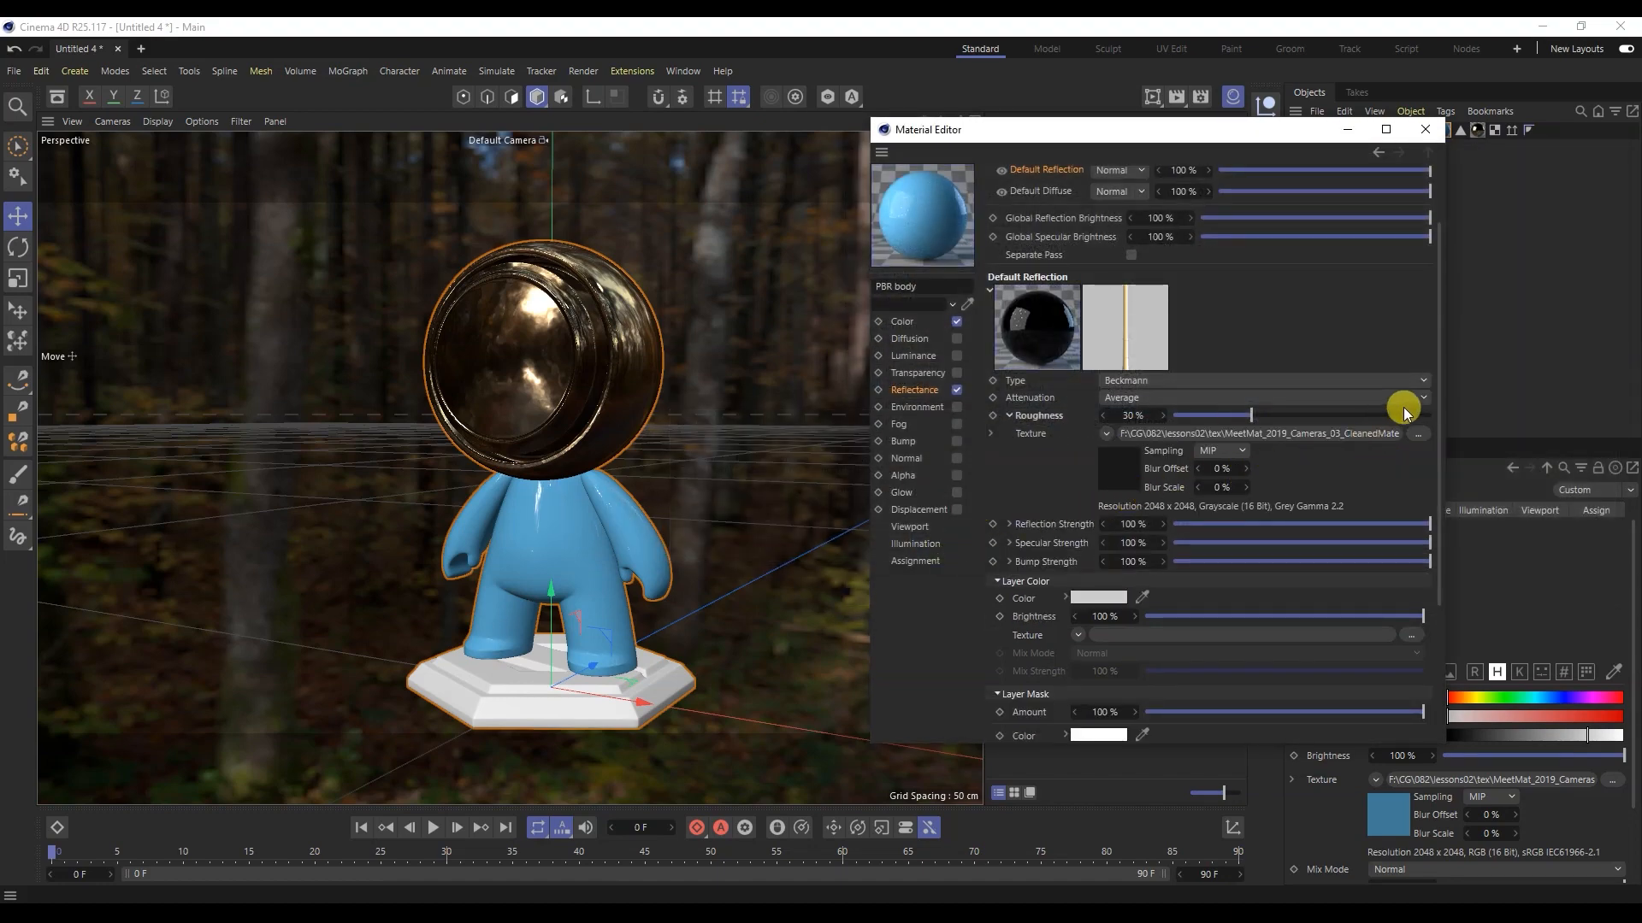
Step: Load the 02_Body_BaseColor texture as the layer color of the Default Reflection layer, without a project copy
drag(1442, 393, 1411, 517)
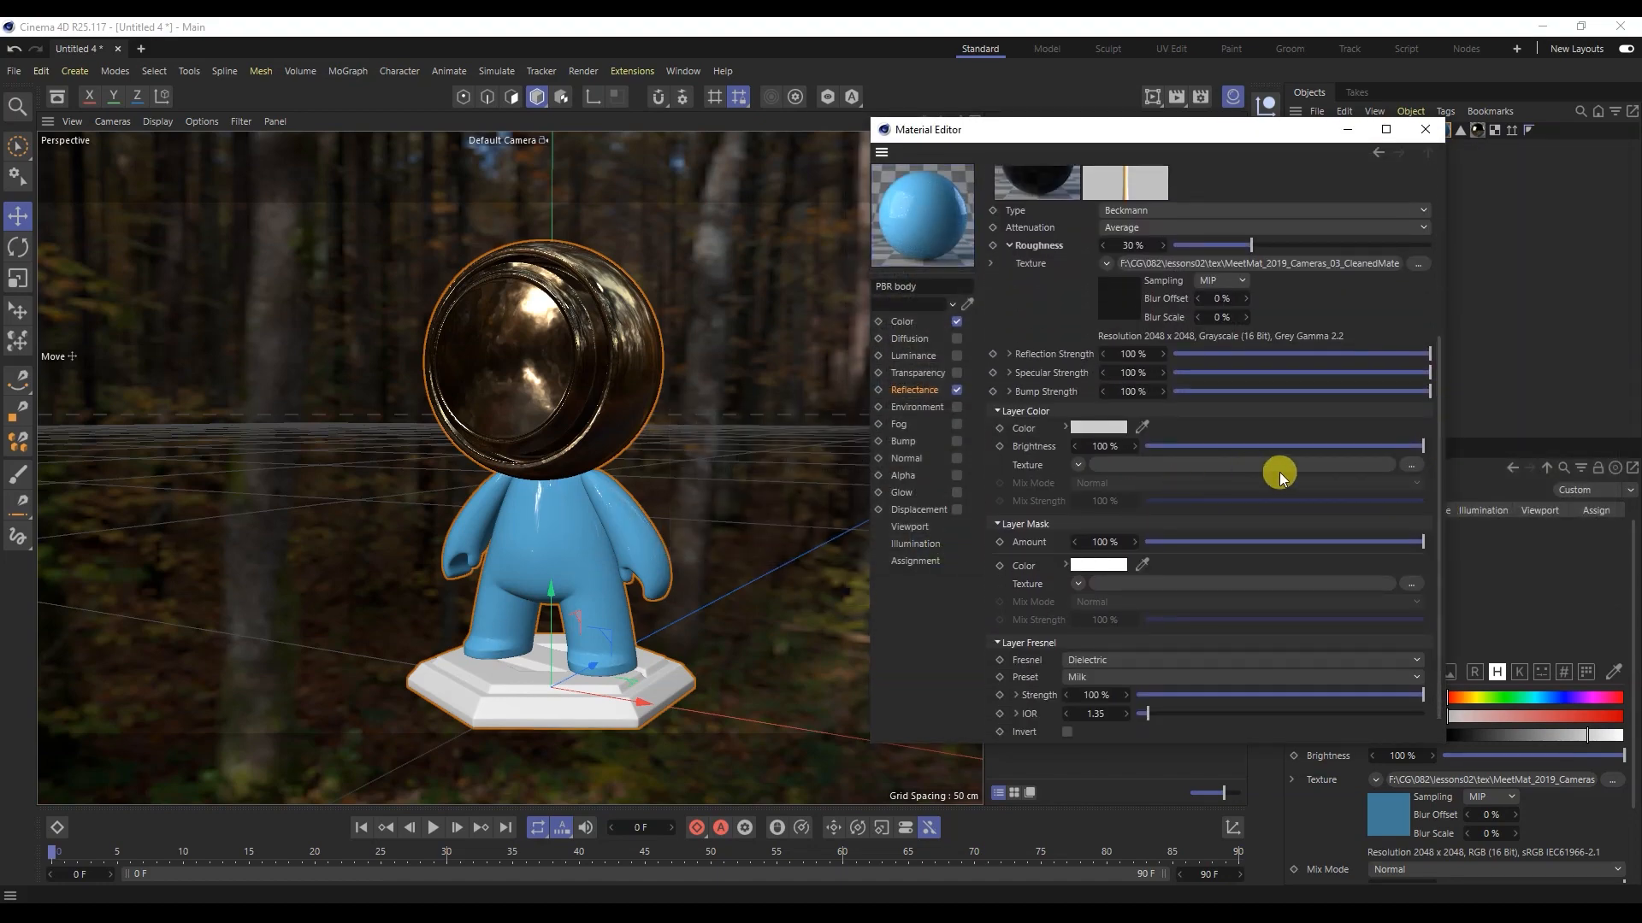
click(1410, 465)
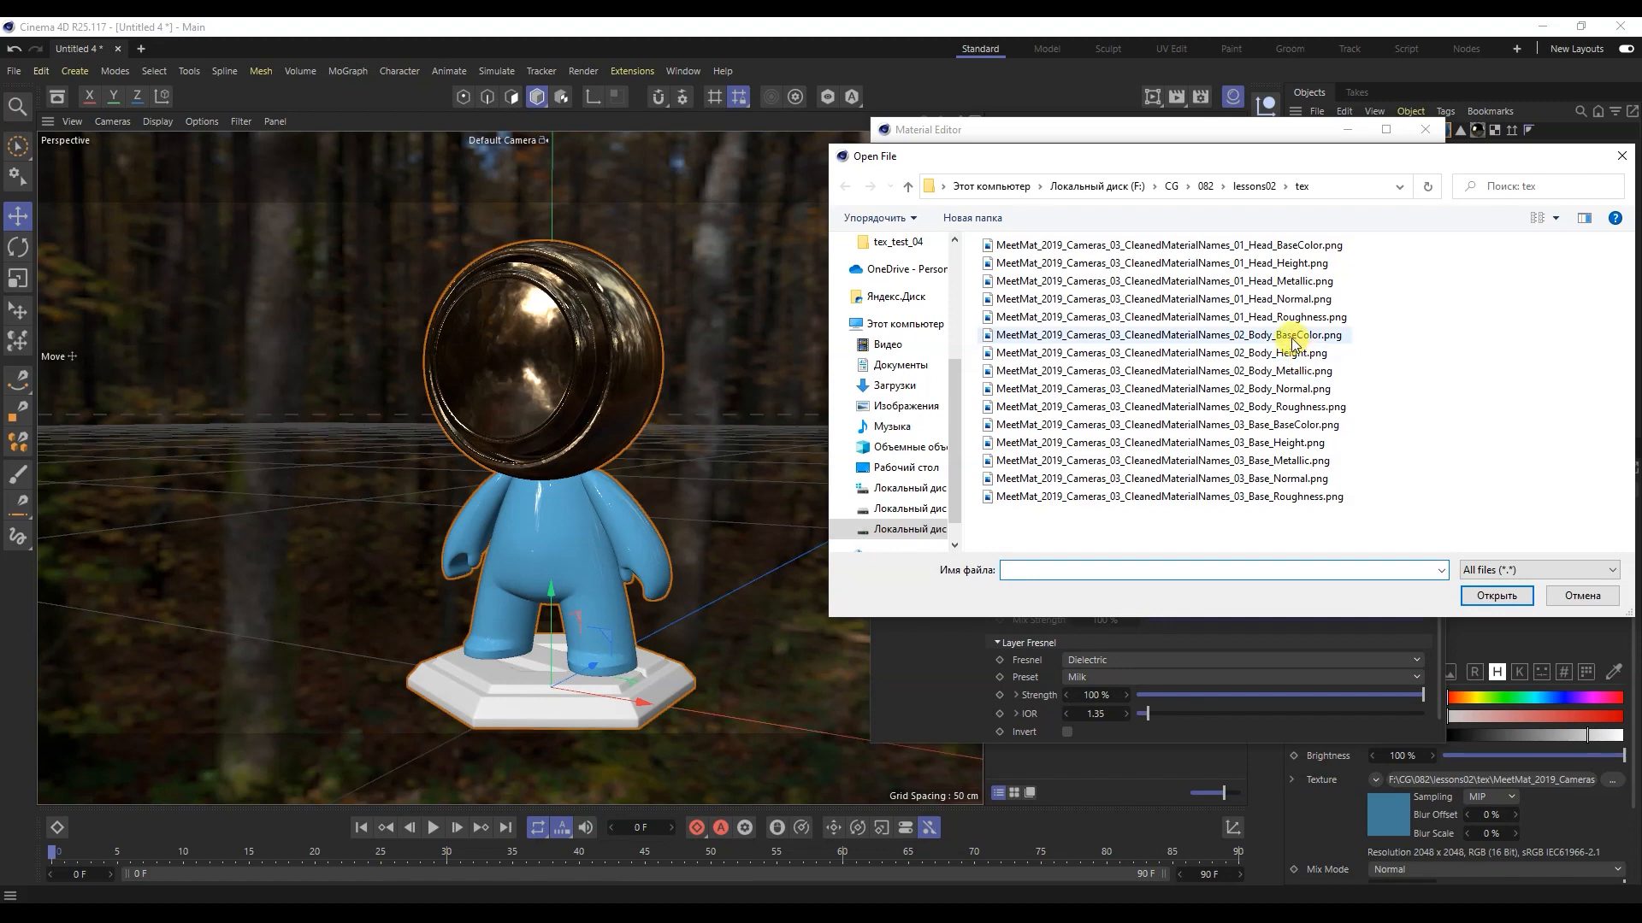
double_click(1283, 334)
click(959, 546)
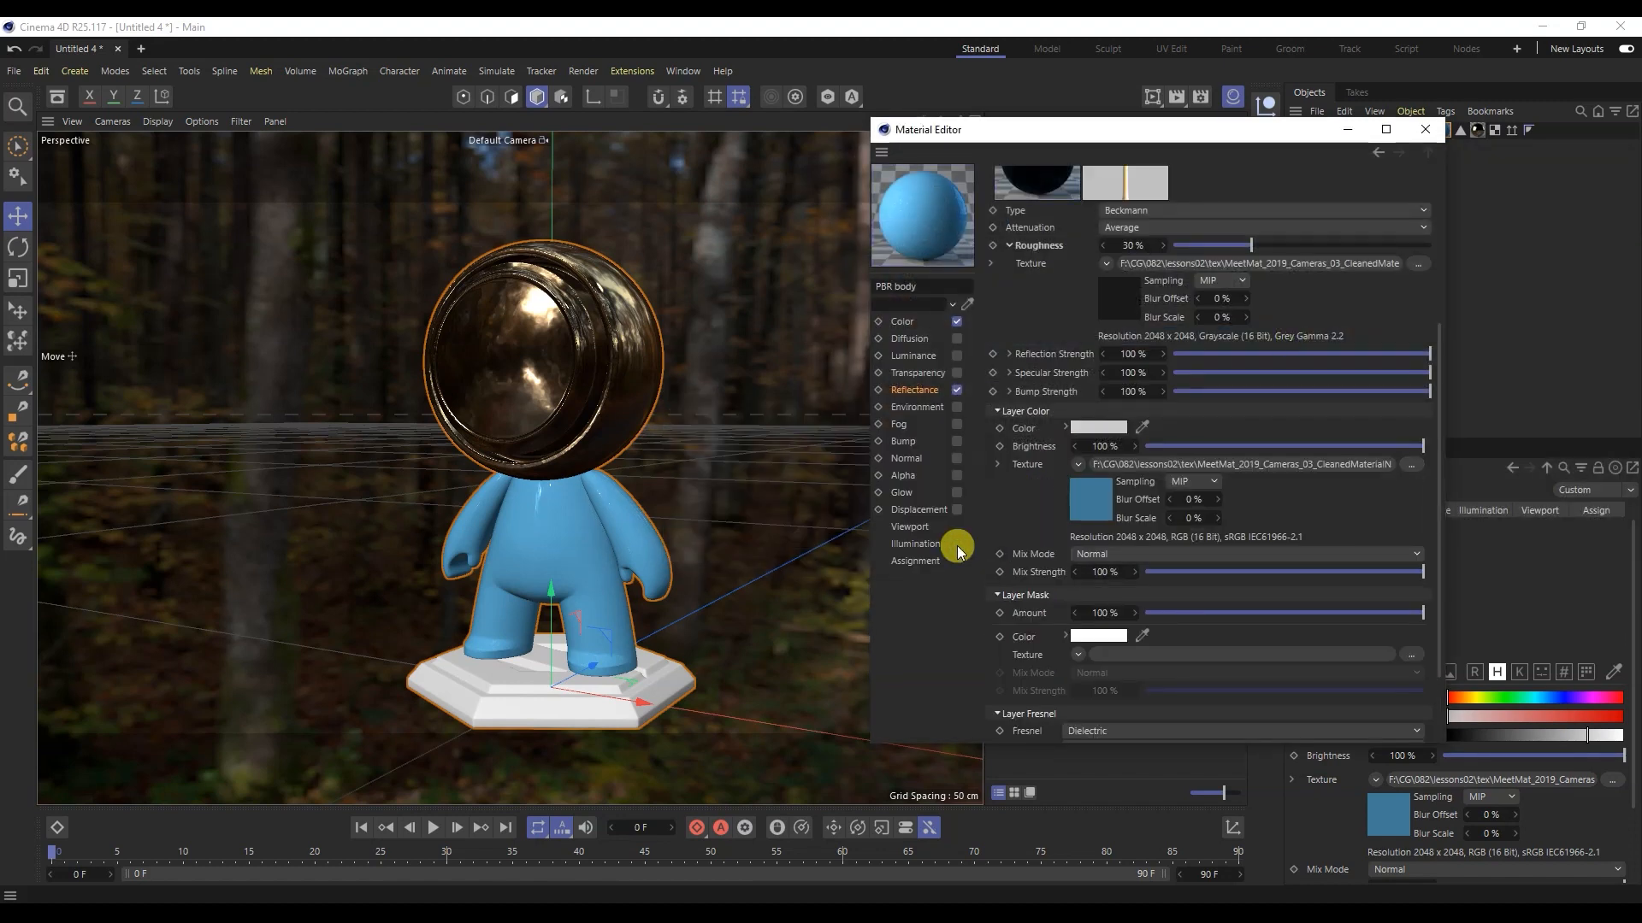
Step: Set the Fresnel type of the Default Reflection layer to None
drag(1437, 400, 1451, 539)
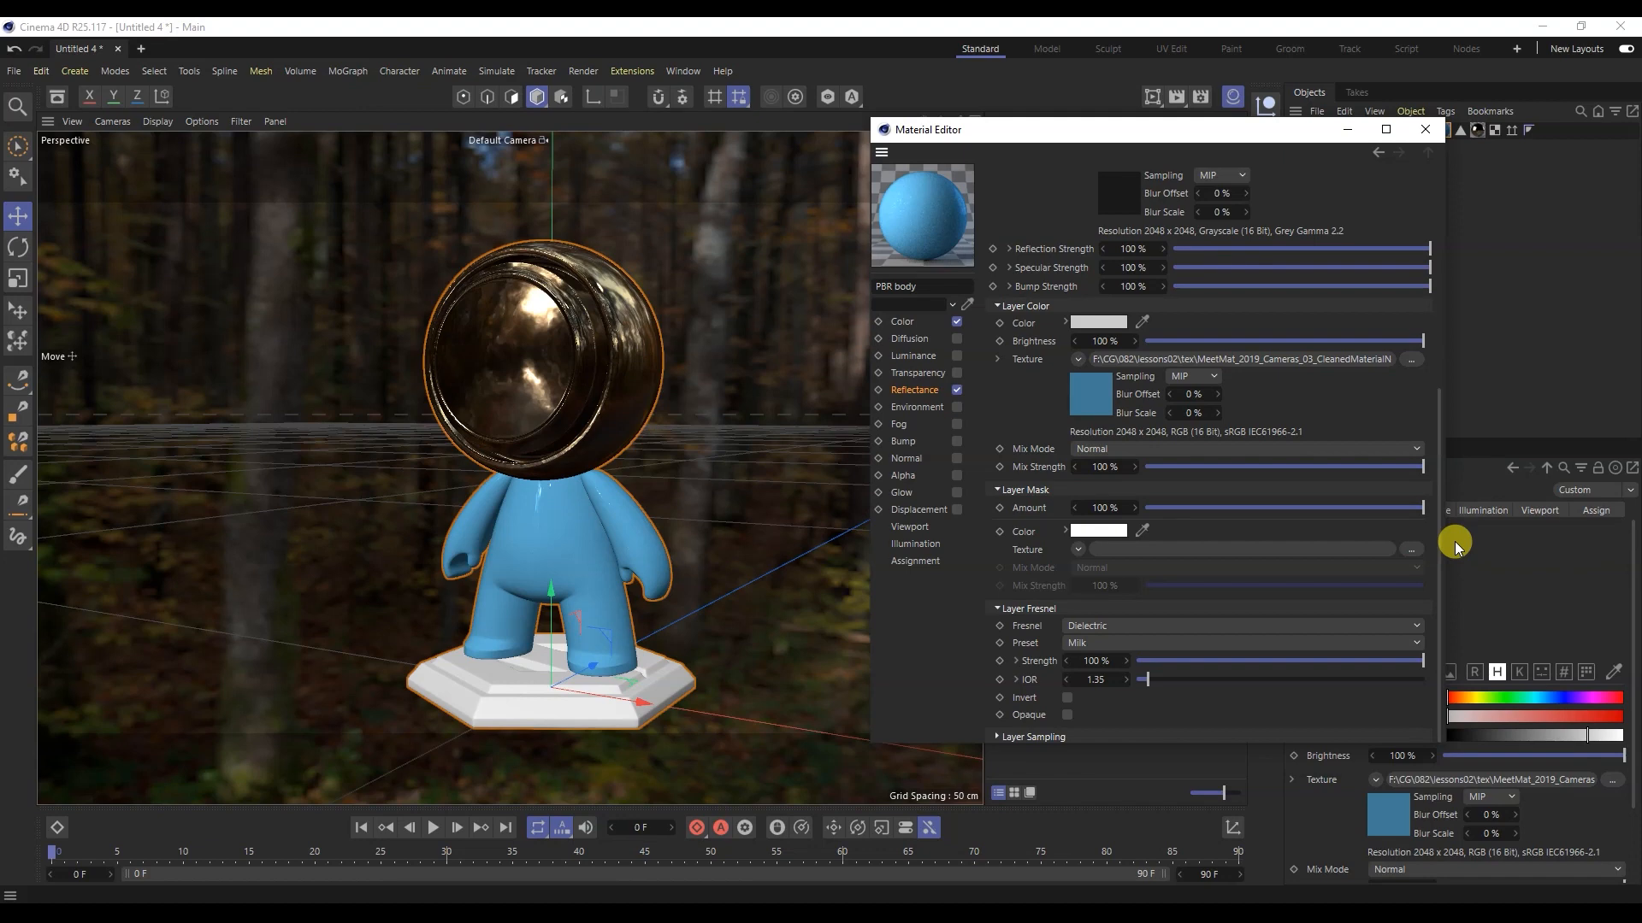
click(1187, 627)
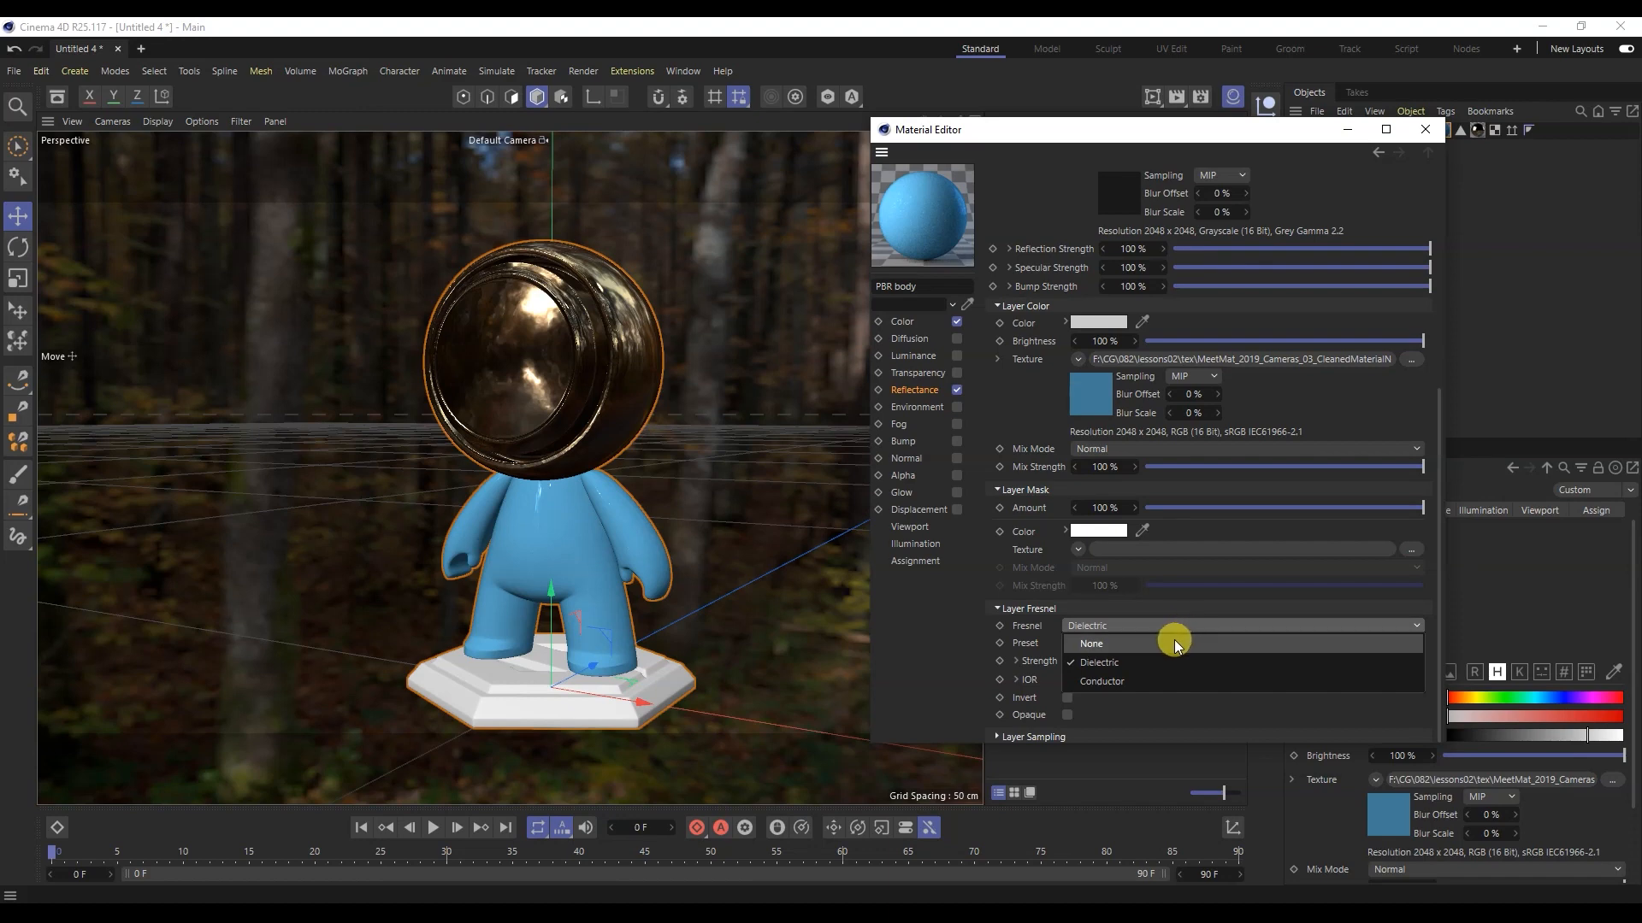
click(1171, 644)
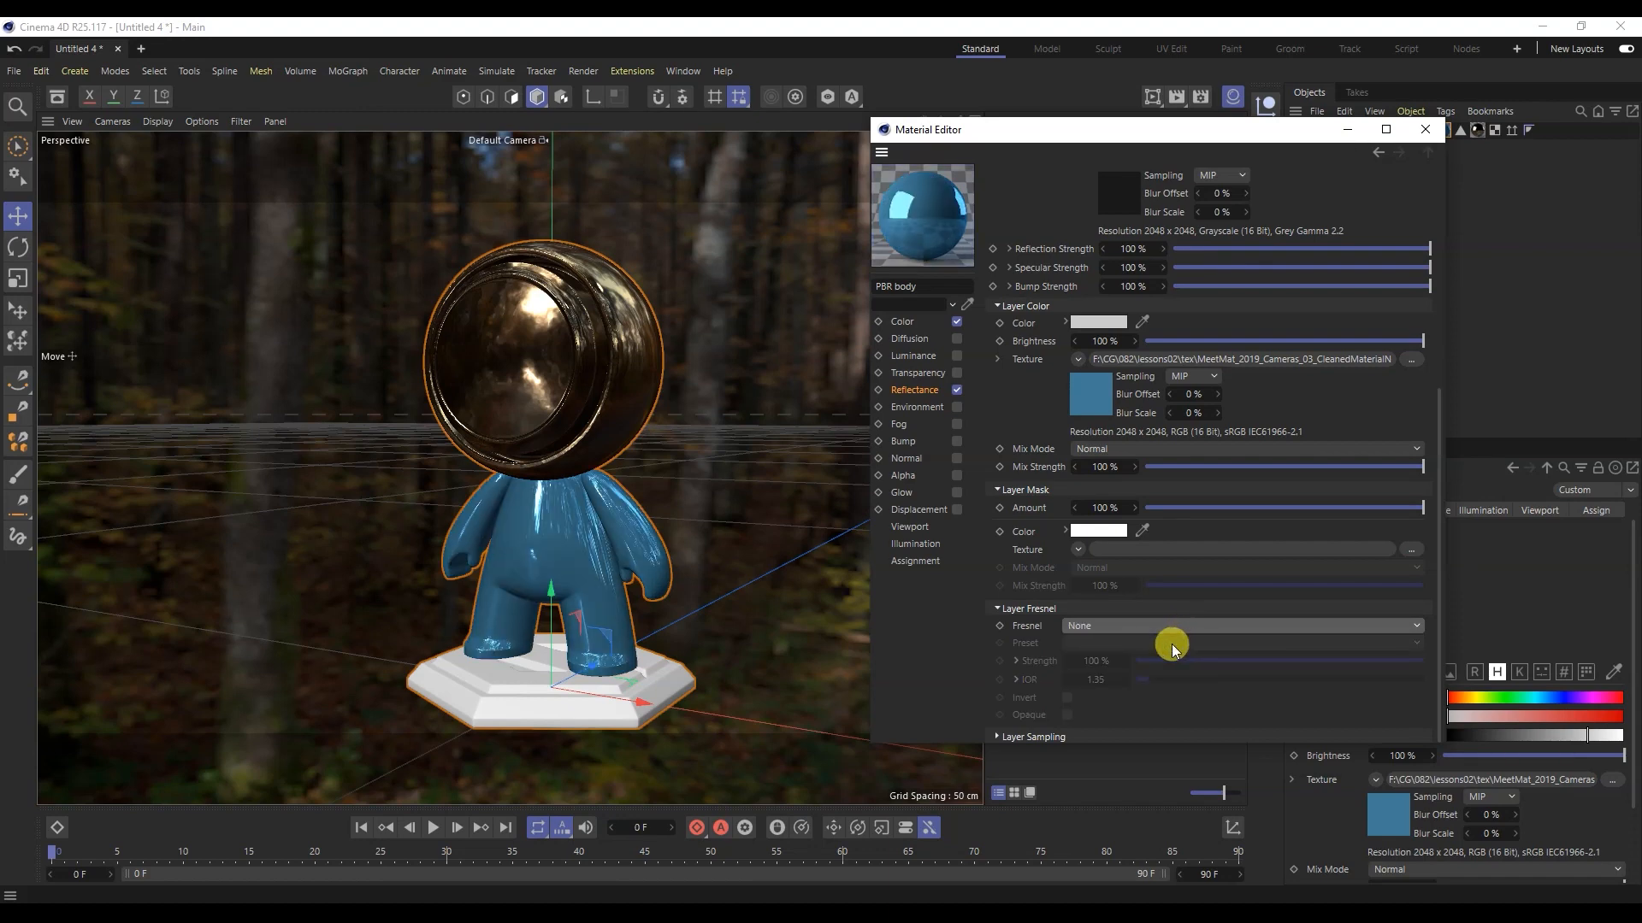
Step: Add a GGX reflectance layer to PBR body and rename it Metal
drag(1438, 458, 1460, 231)
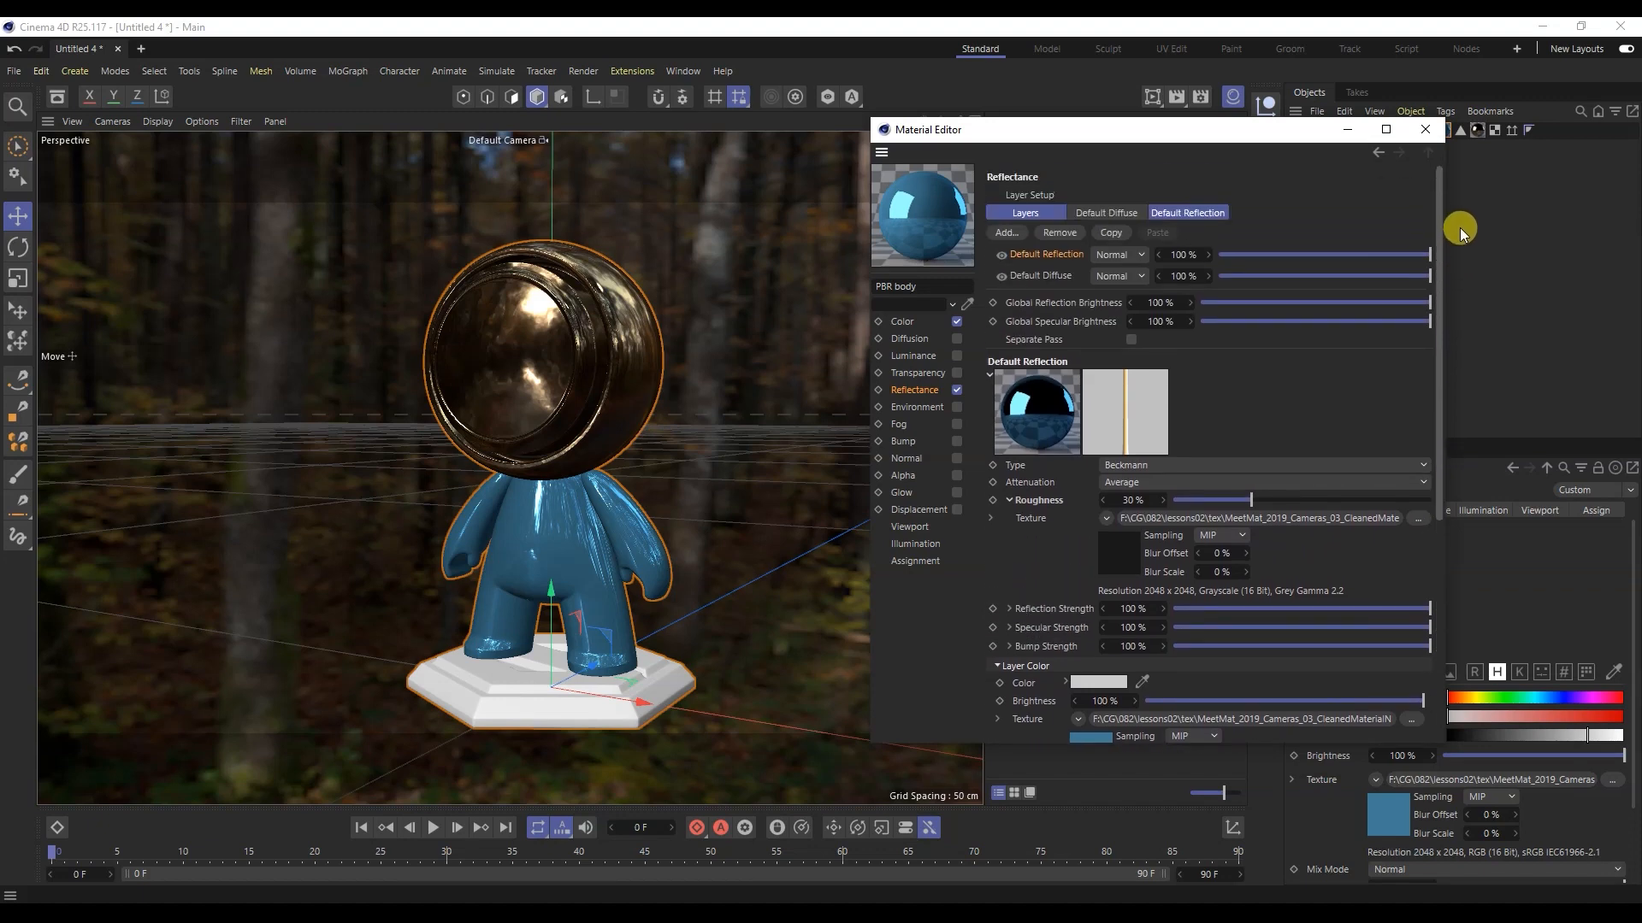
click(1005, 233)
click(1054, 281)
double_click(1034, 255)
text(Meta)
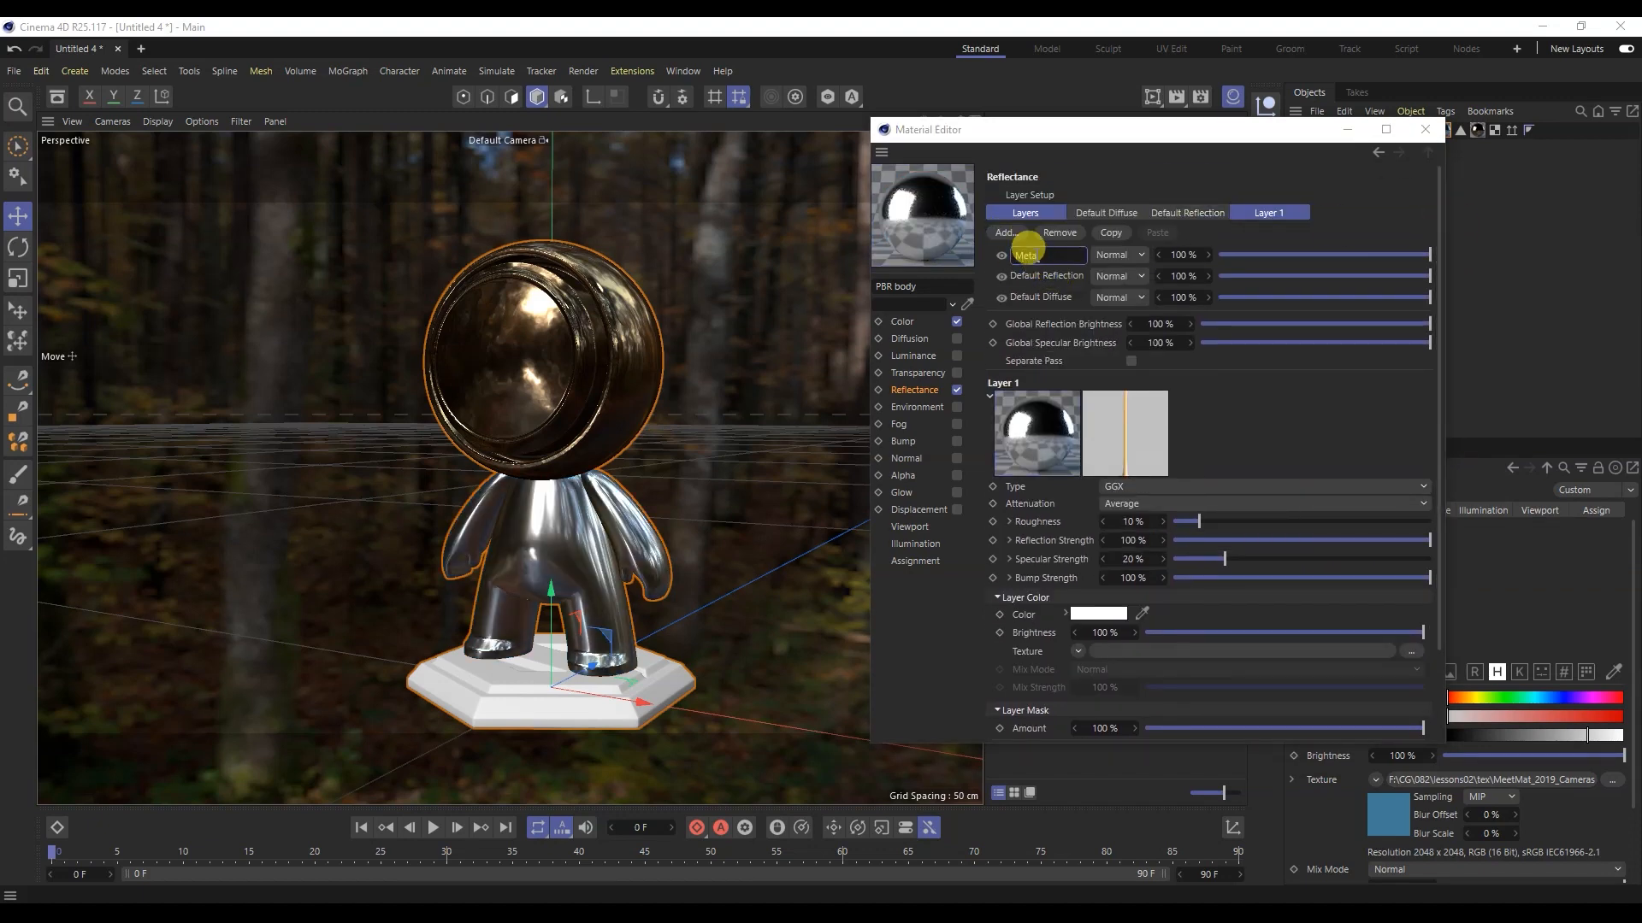
text(l)
key(Return)
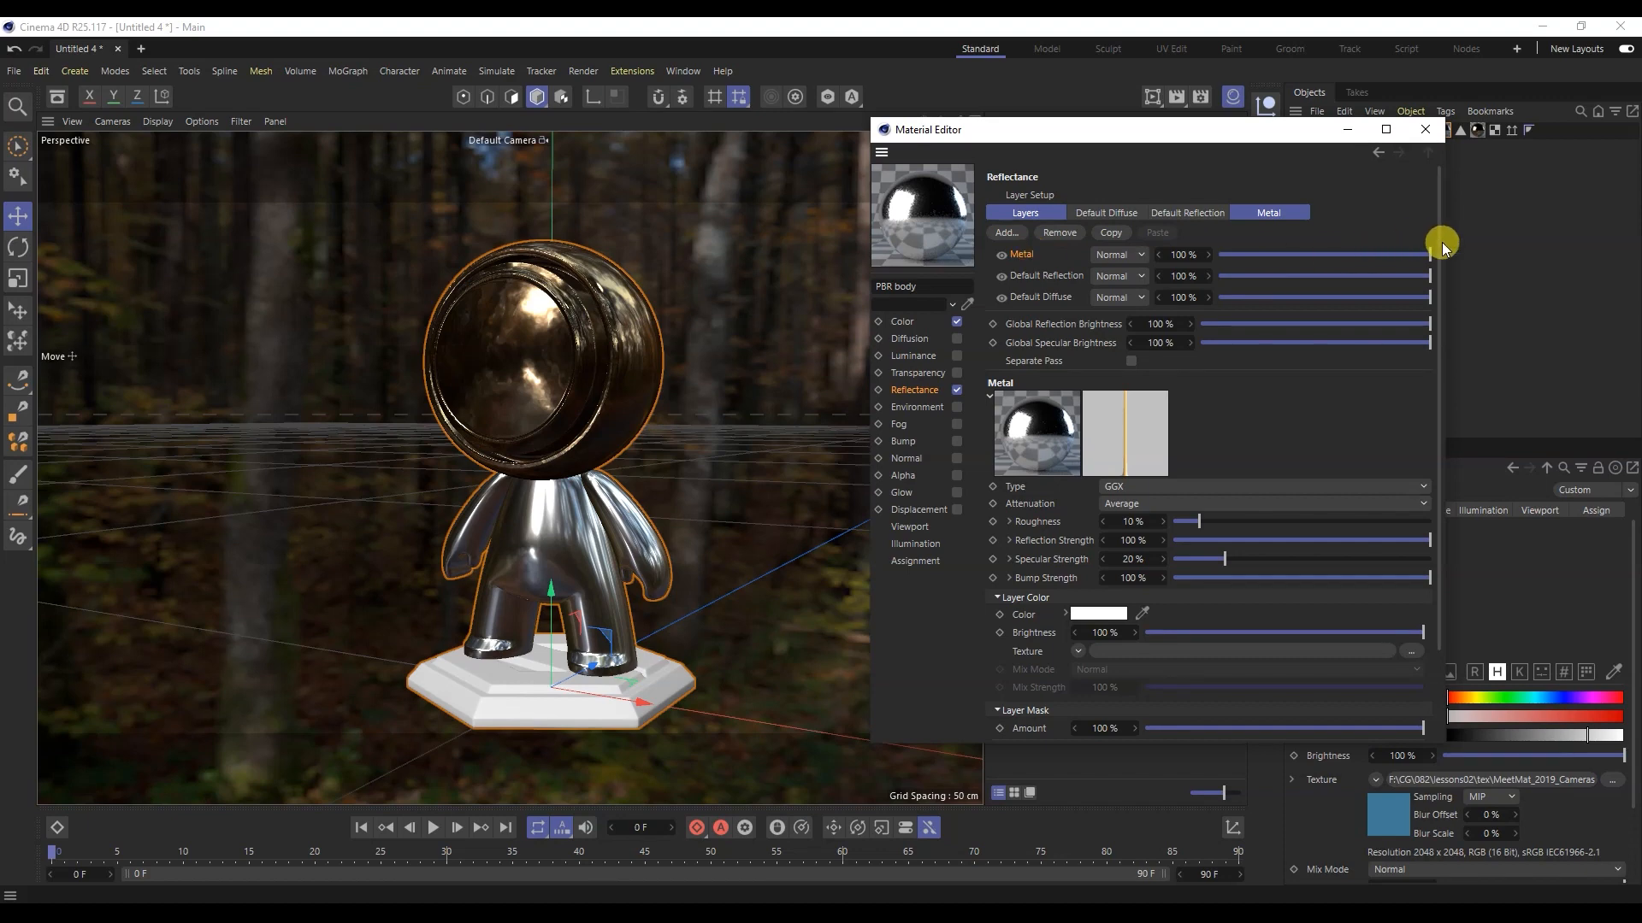
Step: Set the Metal layer's attenuation to Metal and load the 02_Body_Roughness texture as its roughness map, without a project copy
drag(1443, 246, 1439, 270)
click(1131, 476)
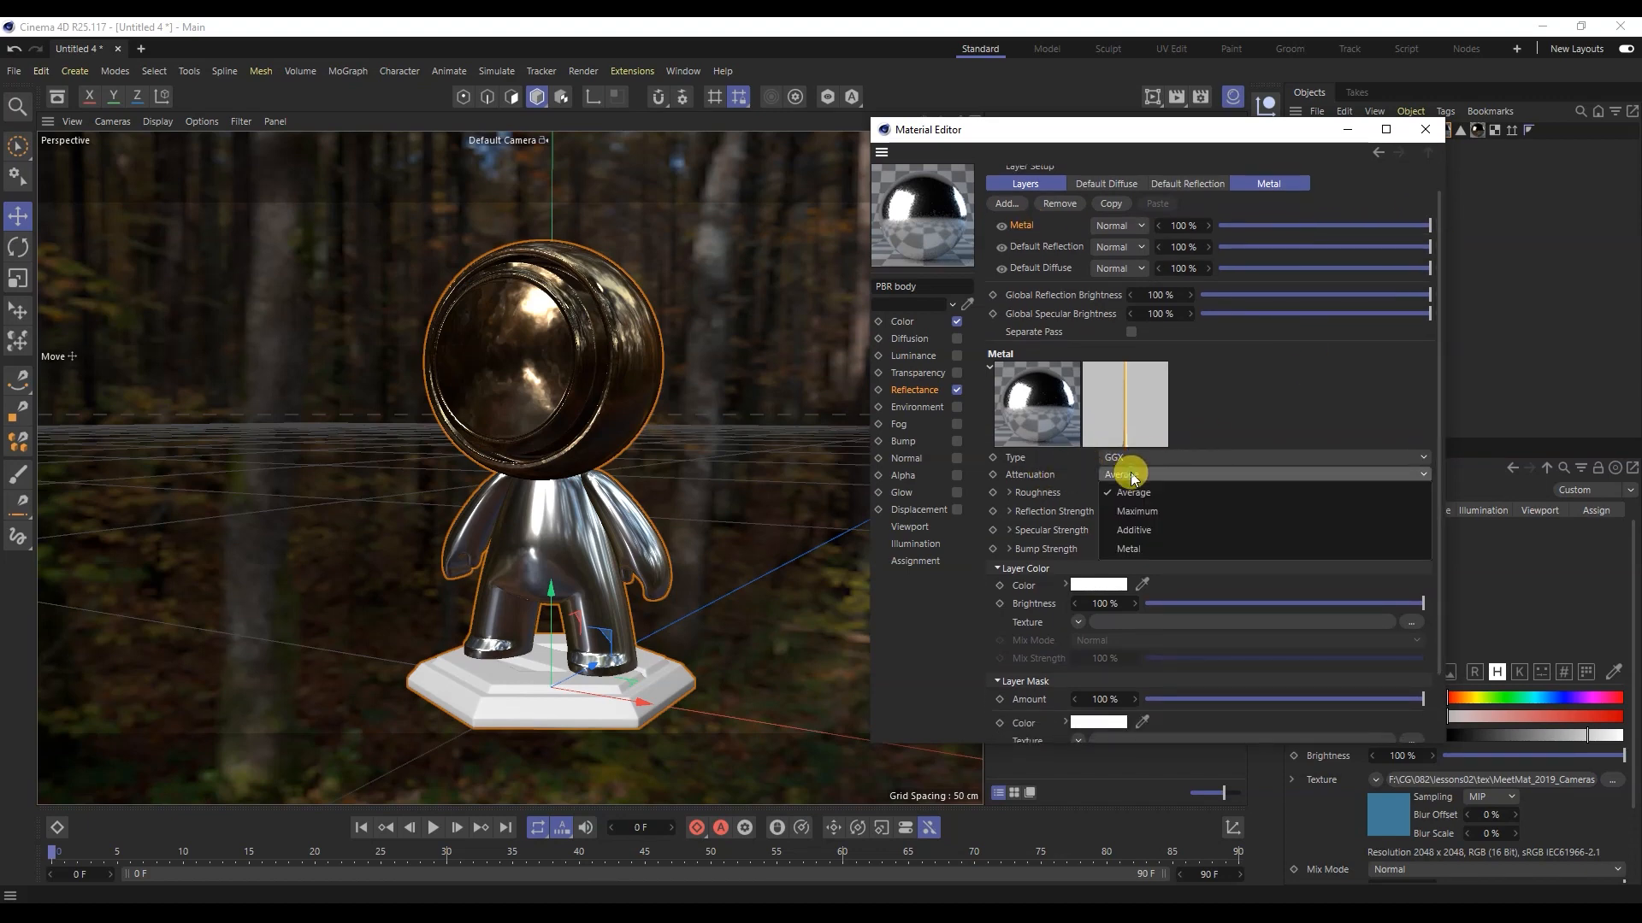
click(1128, 549)
click(1009, 492)
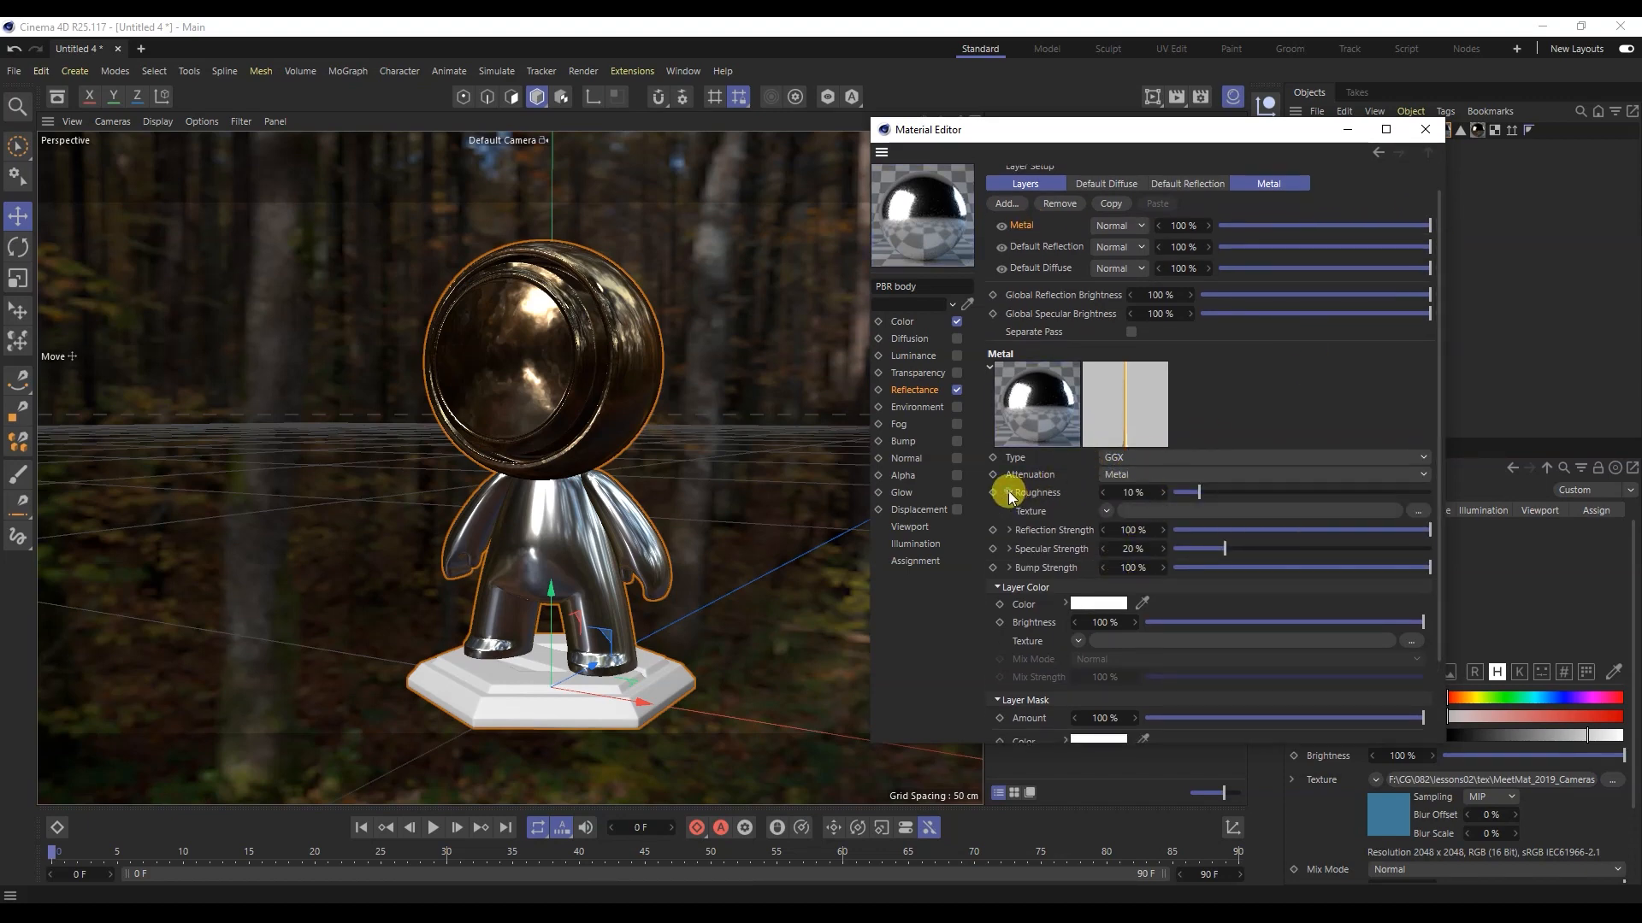
click(1416, 511)
double_click(1285, 419)
click(960, 545)
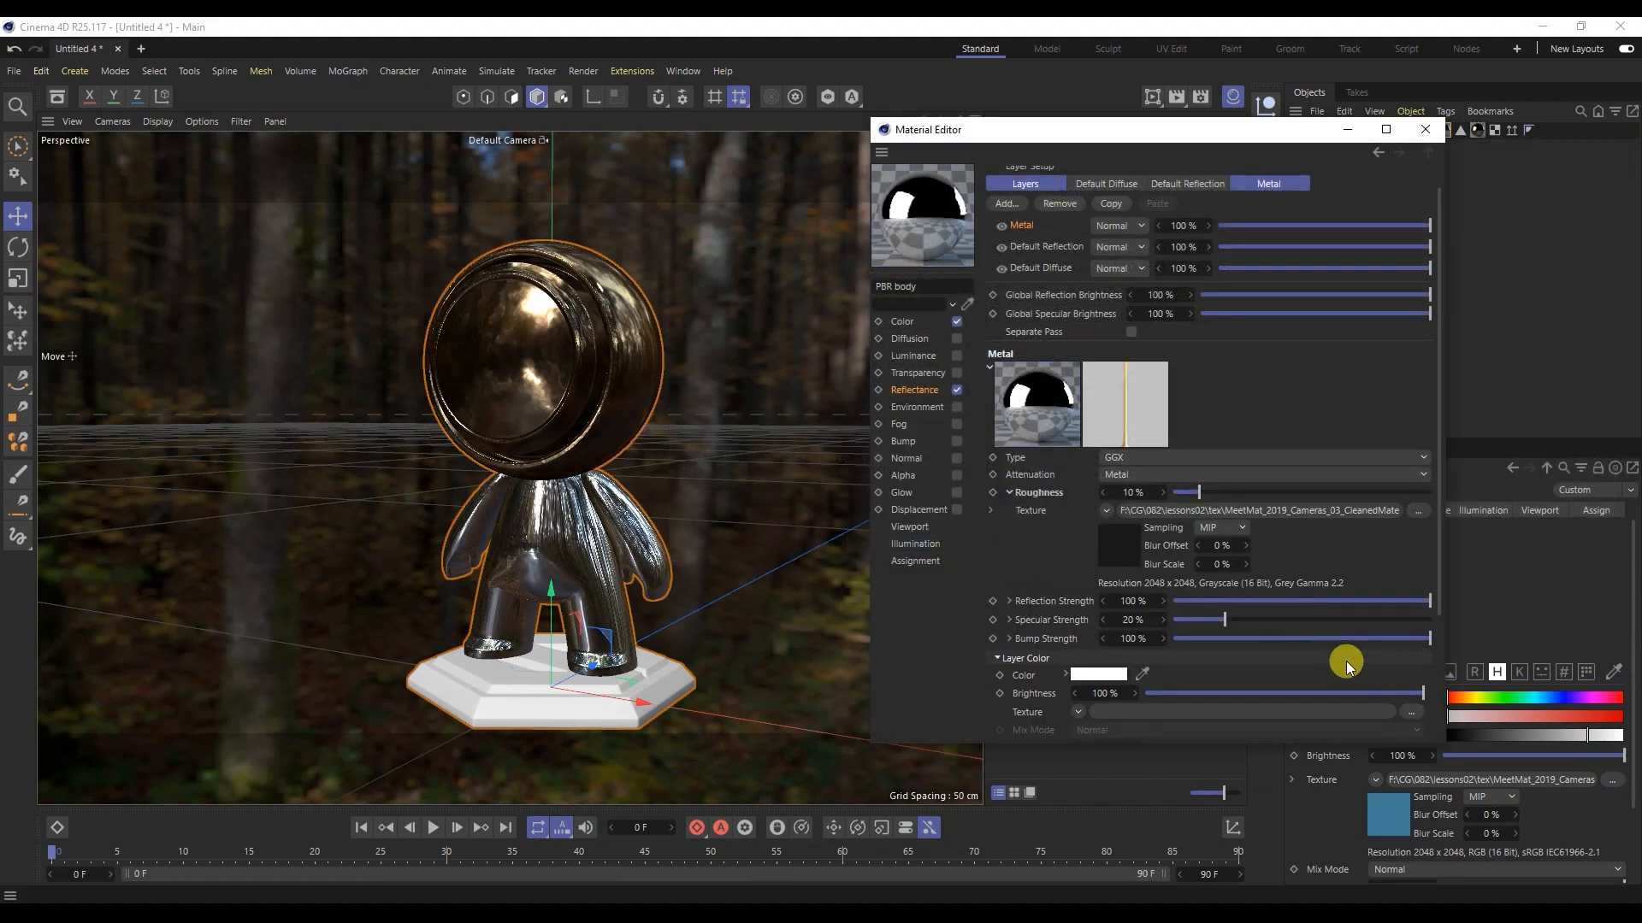
Step: Load the 02_Body_BaseColor texture as the Metal layer's color, without a project copy
click(1411, 712)
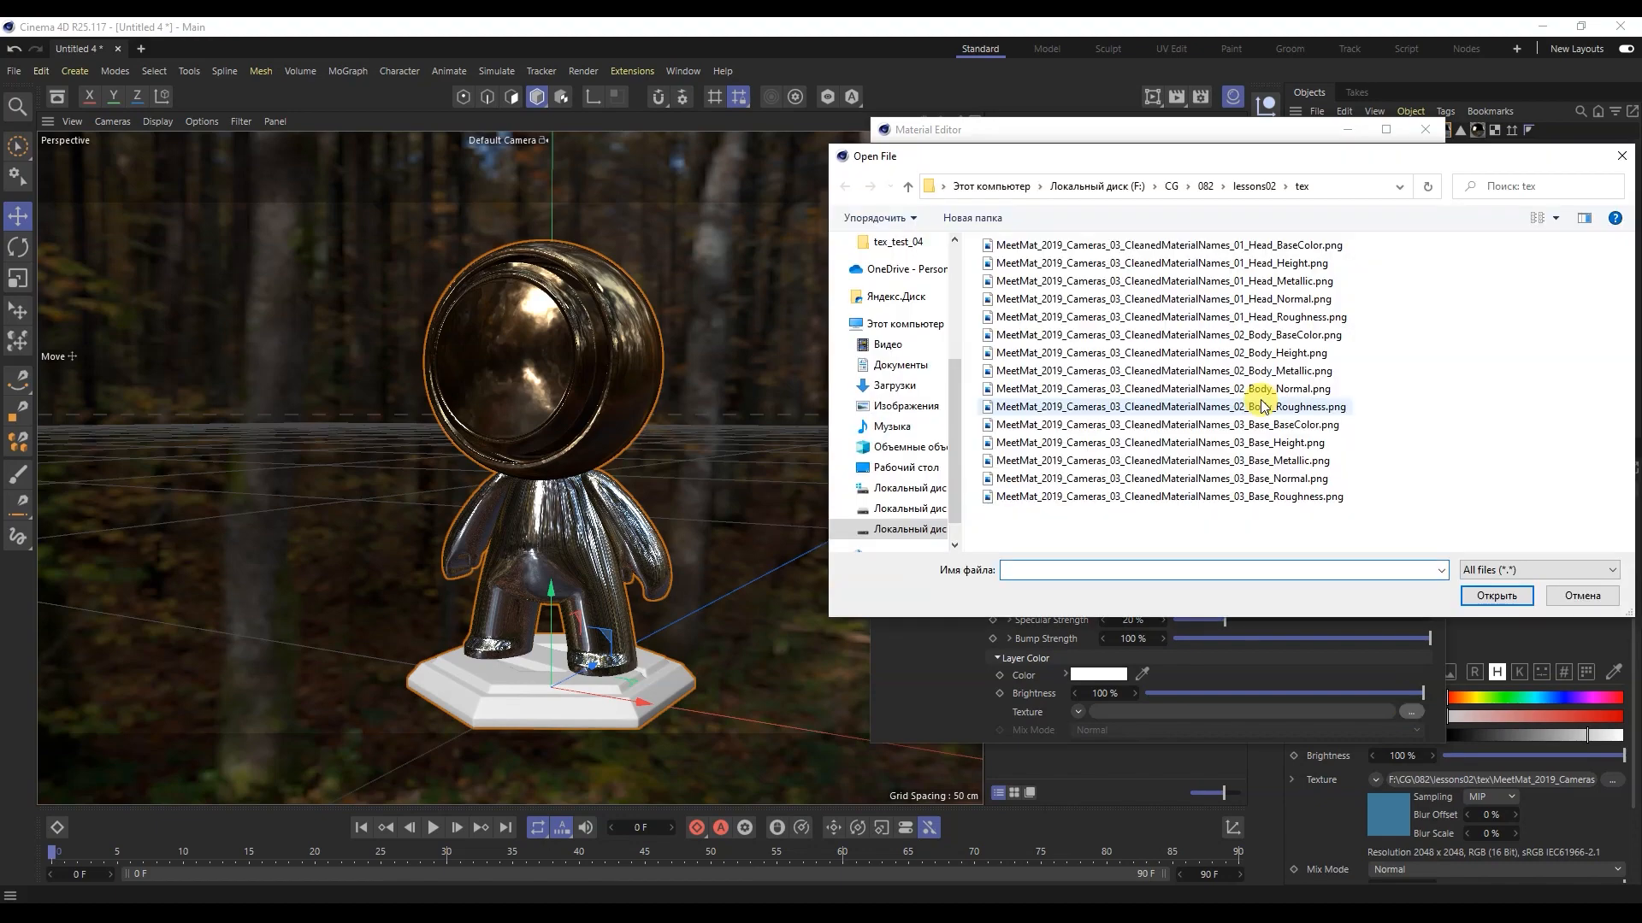
double_click(1236, 335)
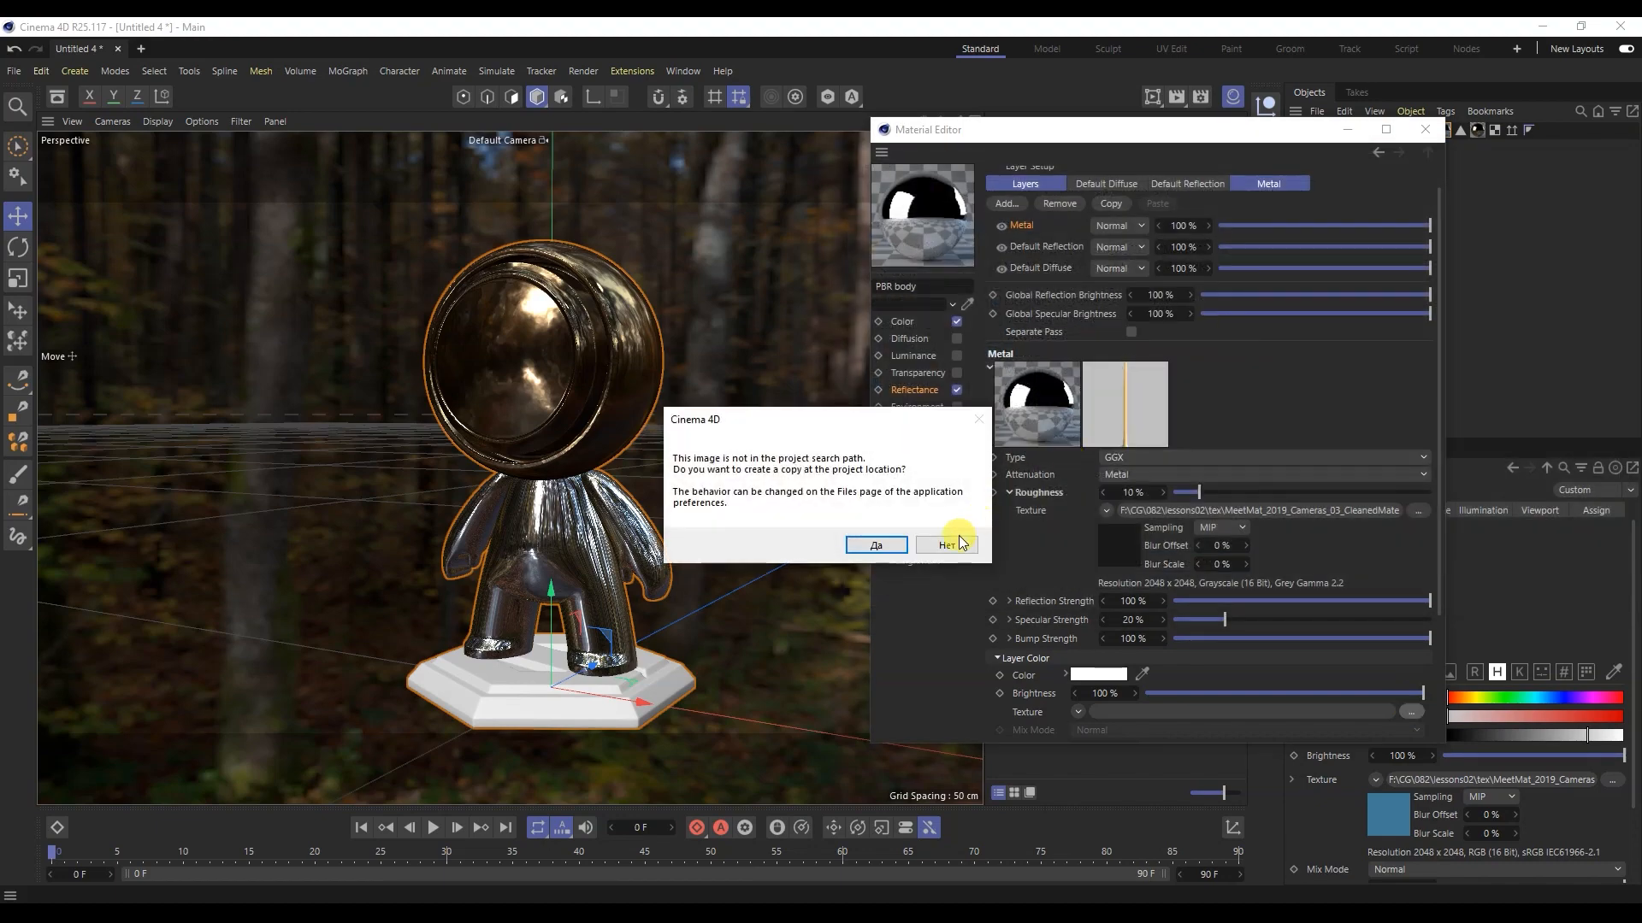
click(959, 545)
Step: Load the 02_Body_Metallic texture as the Metal layer's mask, without a project copy
drag(1434, 350, 1434, 583)
click(1409, 661)
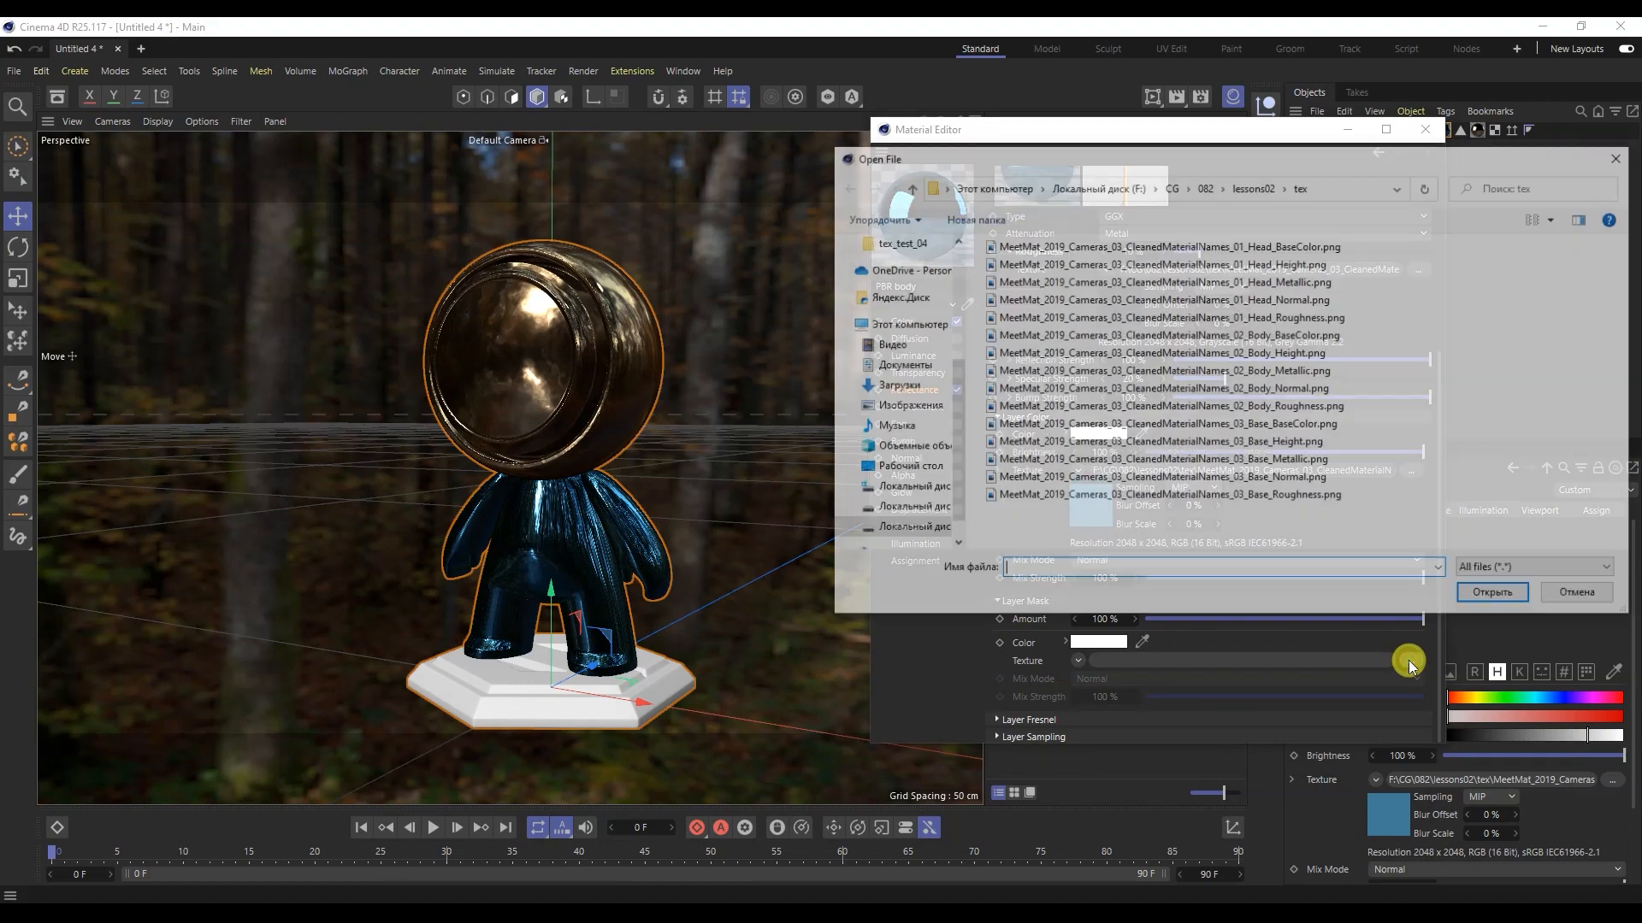
double_click(1256, 373)
click(947, 542)
Step: Set the Metal layer's Fresnel to Dielectric with the Glass preset
drag(1436, 556, 1436, 586)
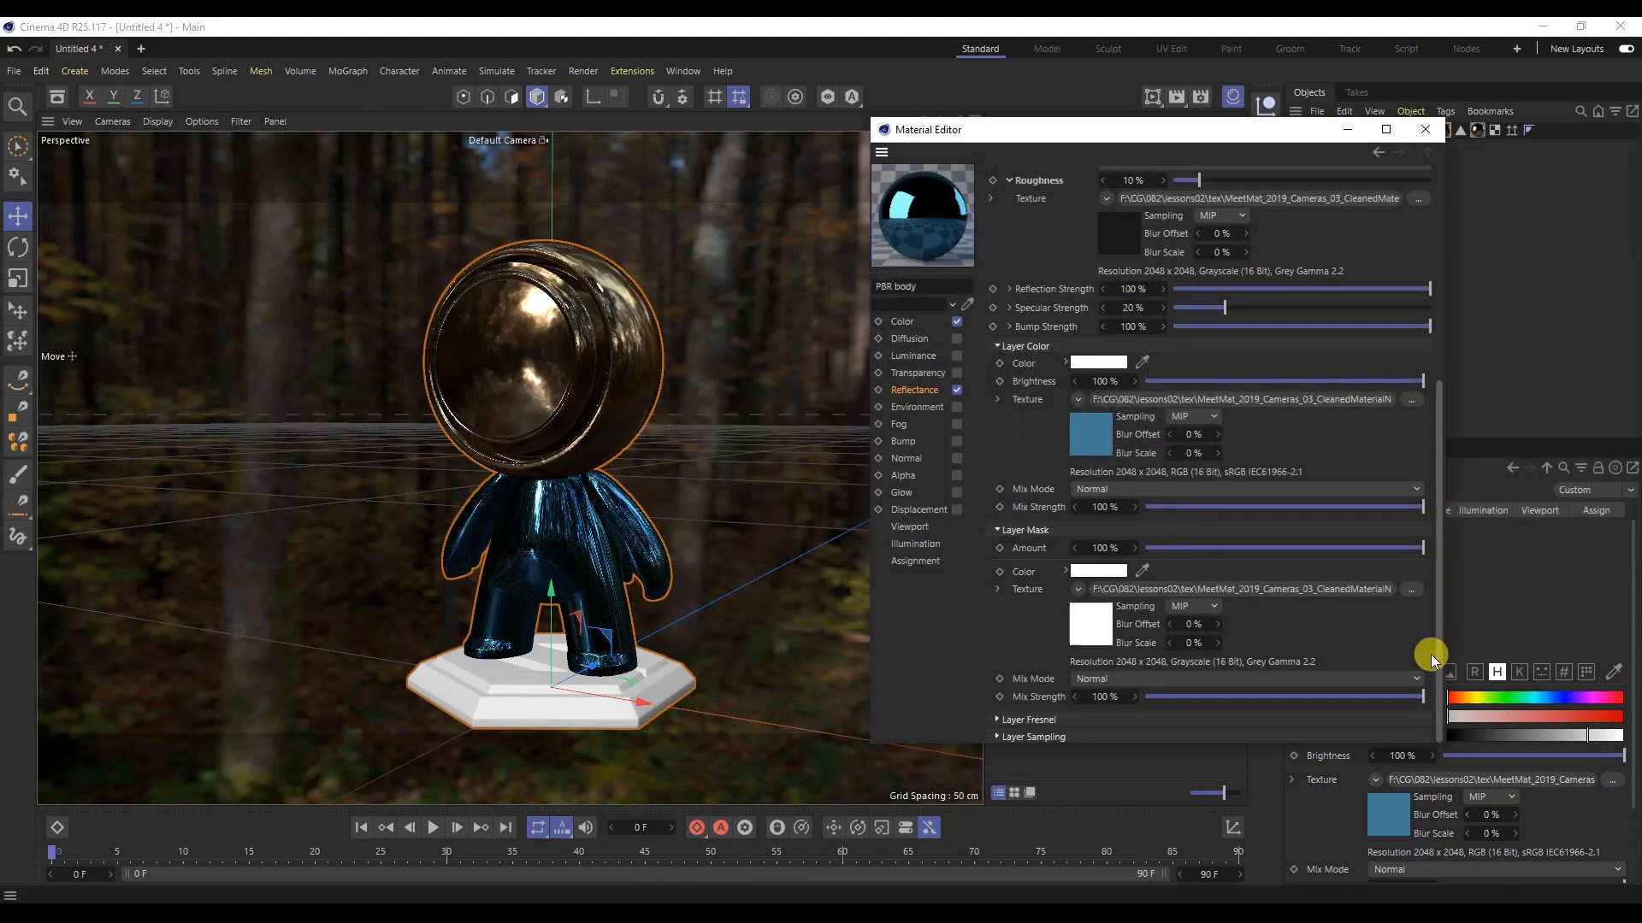
click(1122, 720)
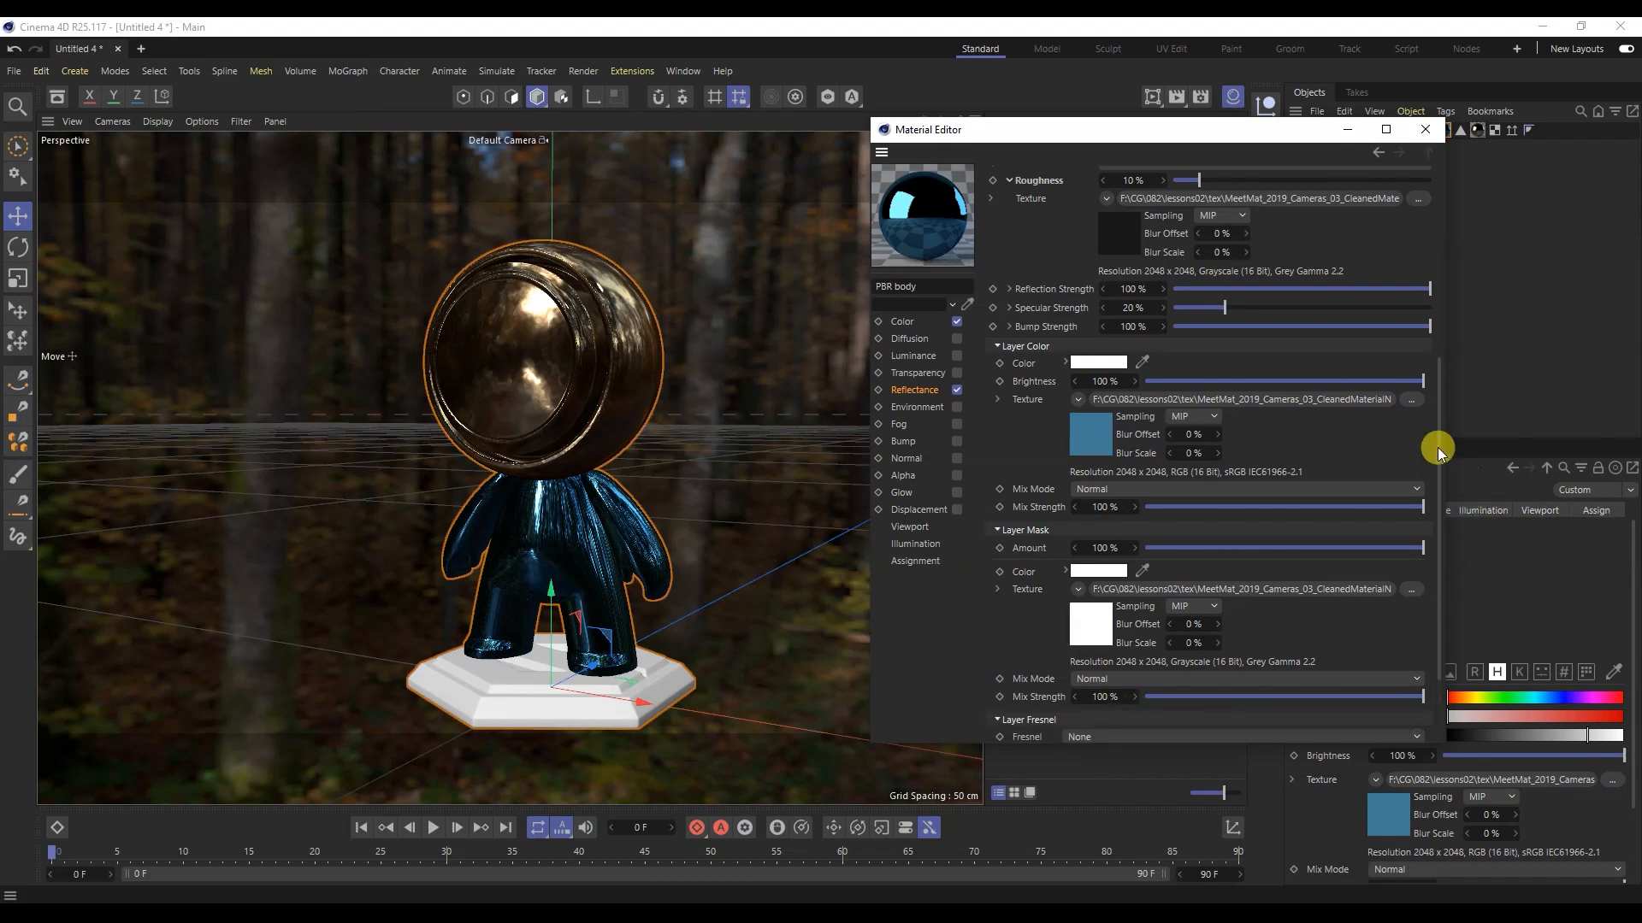
drag(1438, 451, 1421, 623)
click(1127, 629)
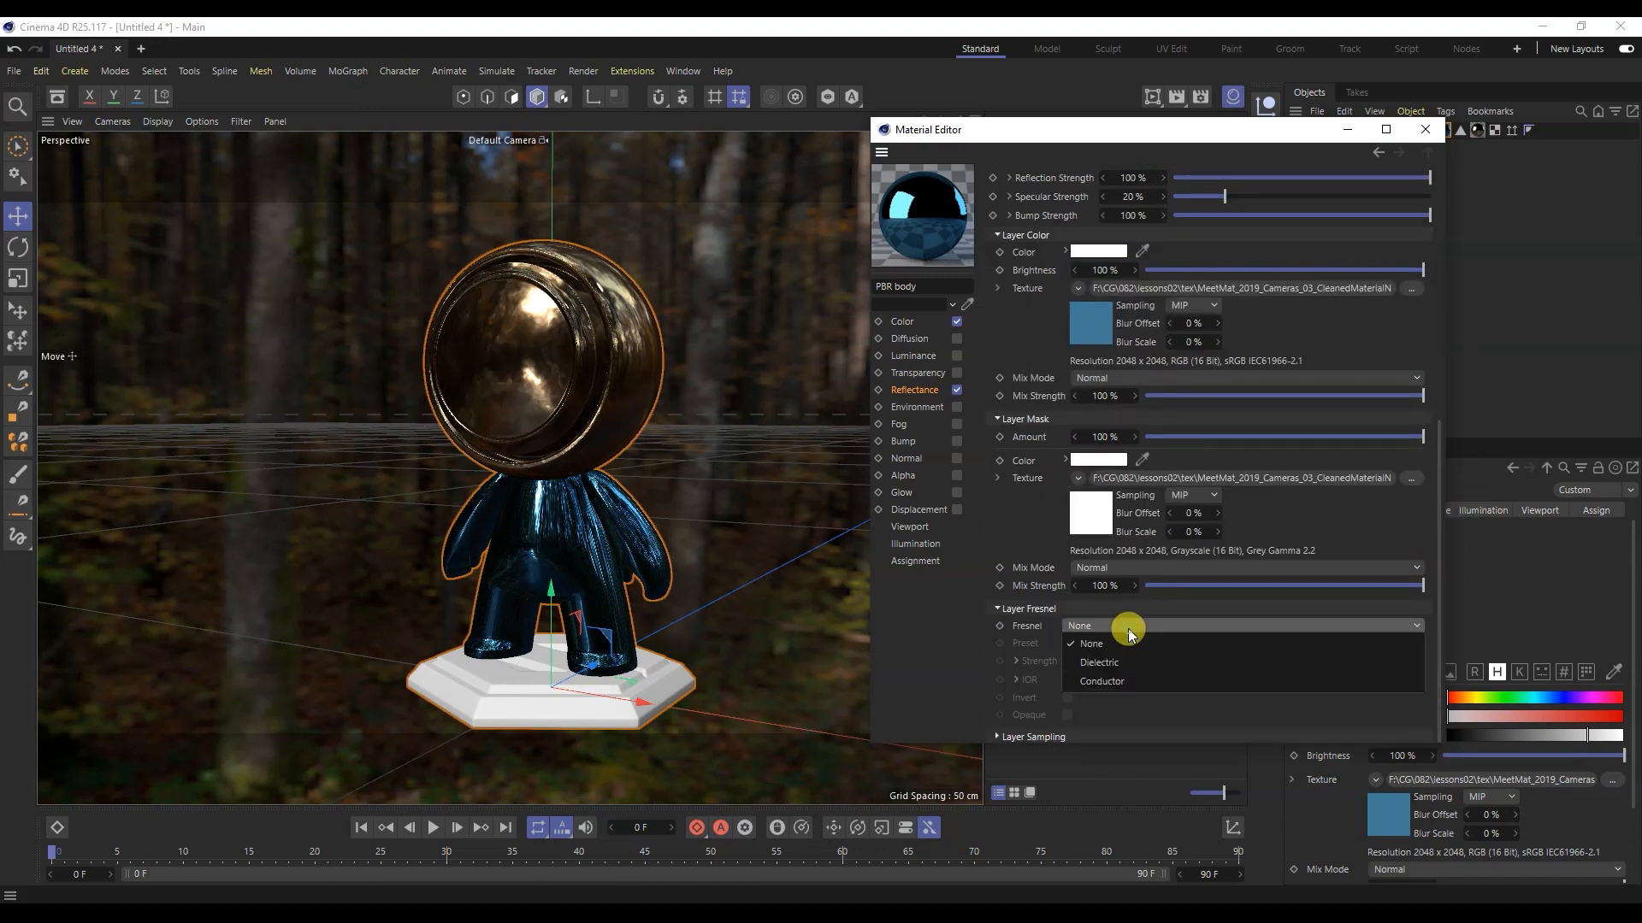
click(1116, 662)
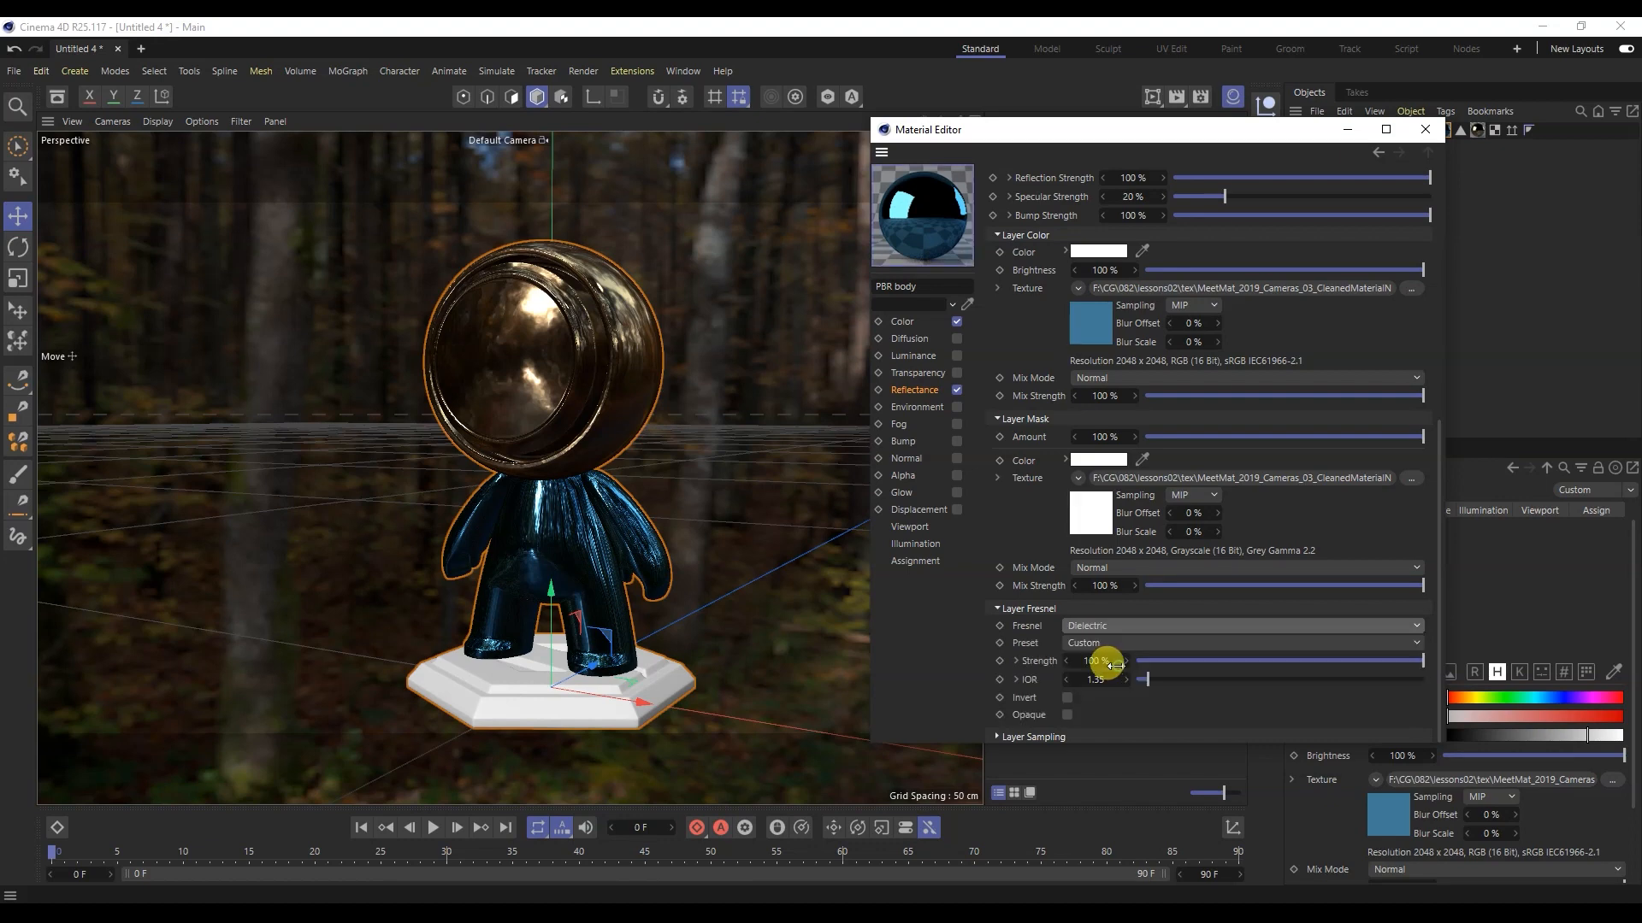
click(1082, 644)
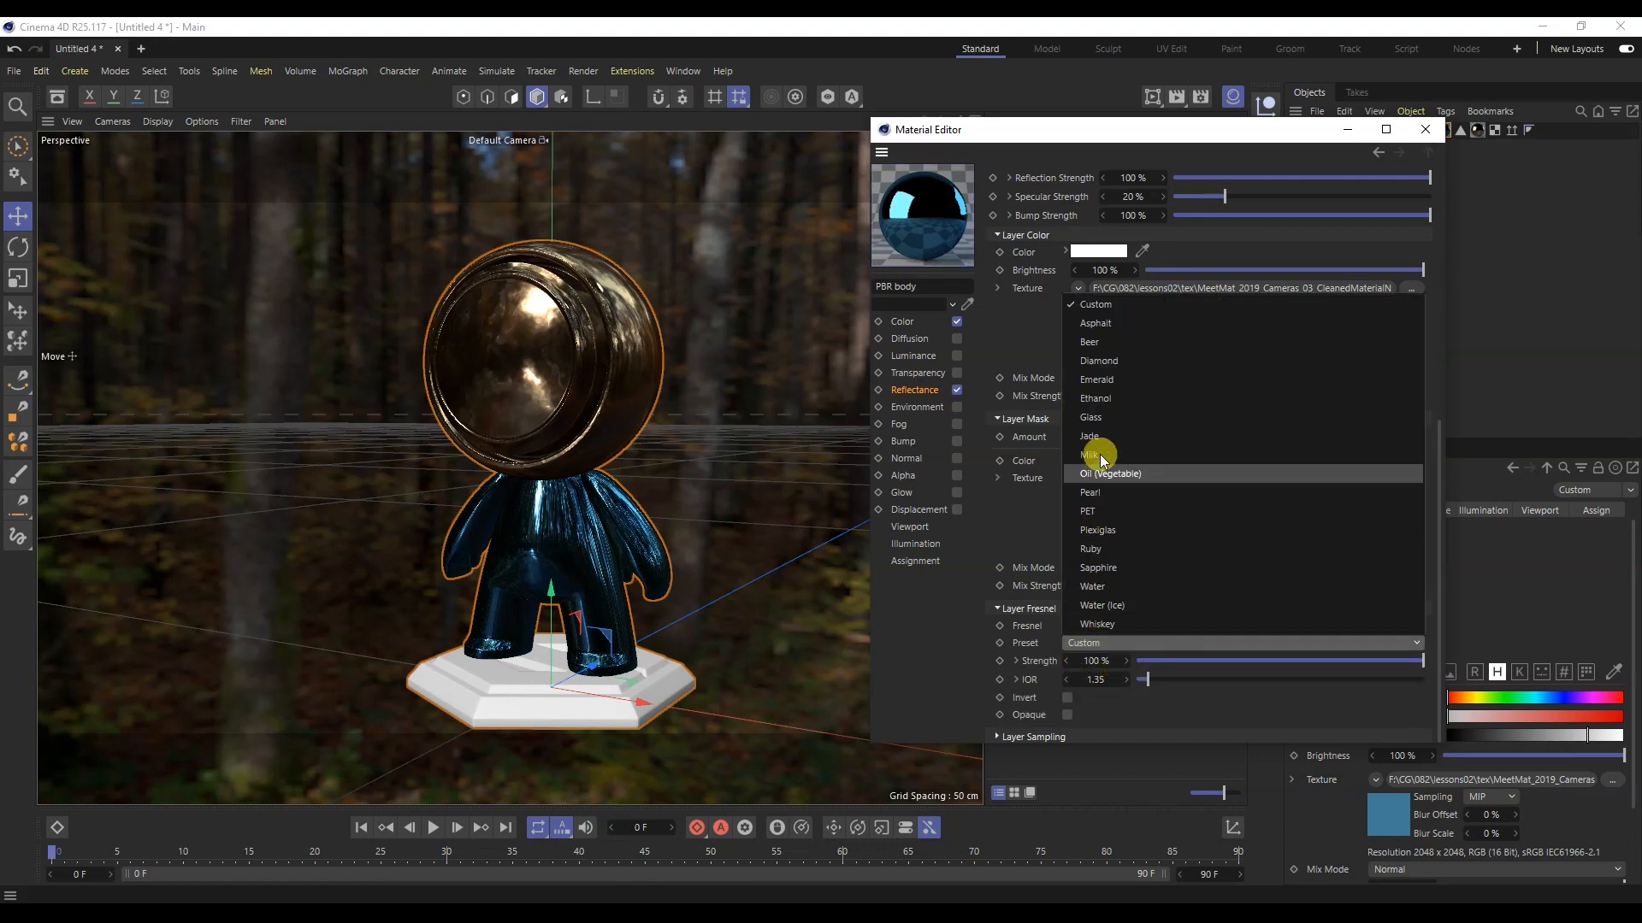
click(1091, 417)
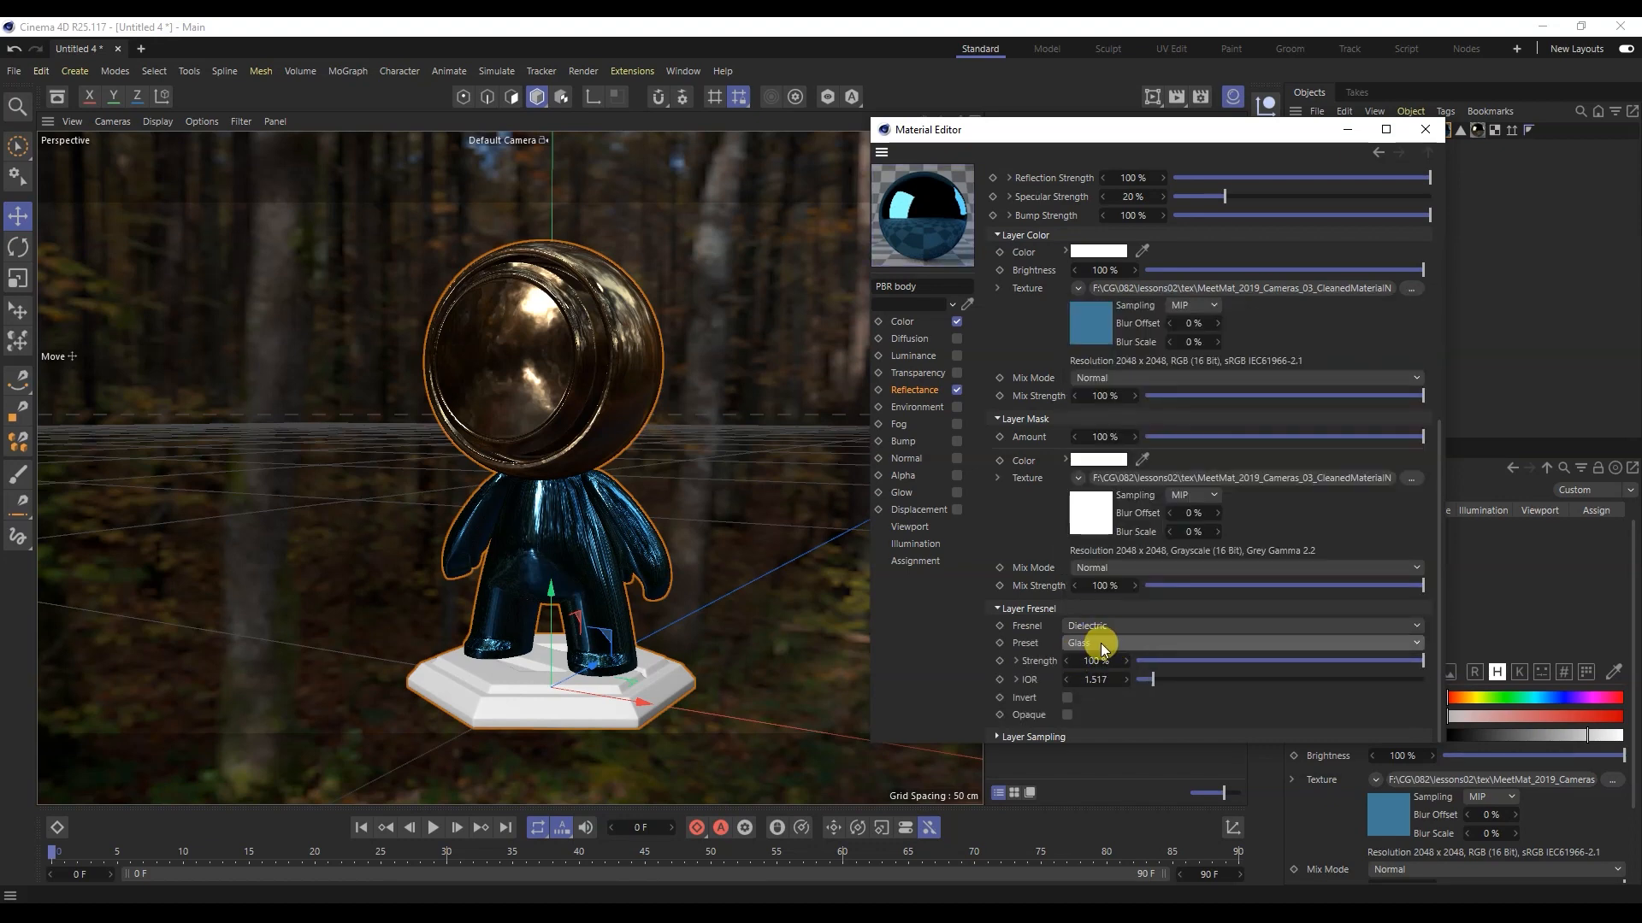
Step: Enable PBR body's Normal channel and load the 02_Body_Normal texture into it, without a project copy
click(905, 459)
click(957, 459)
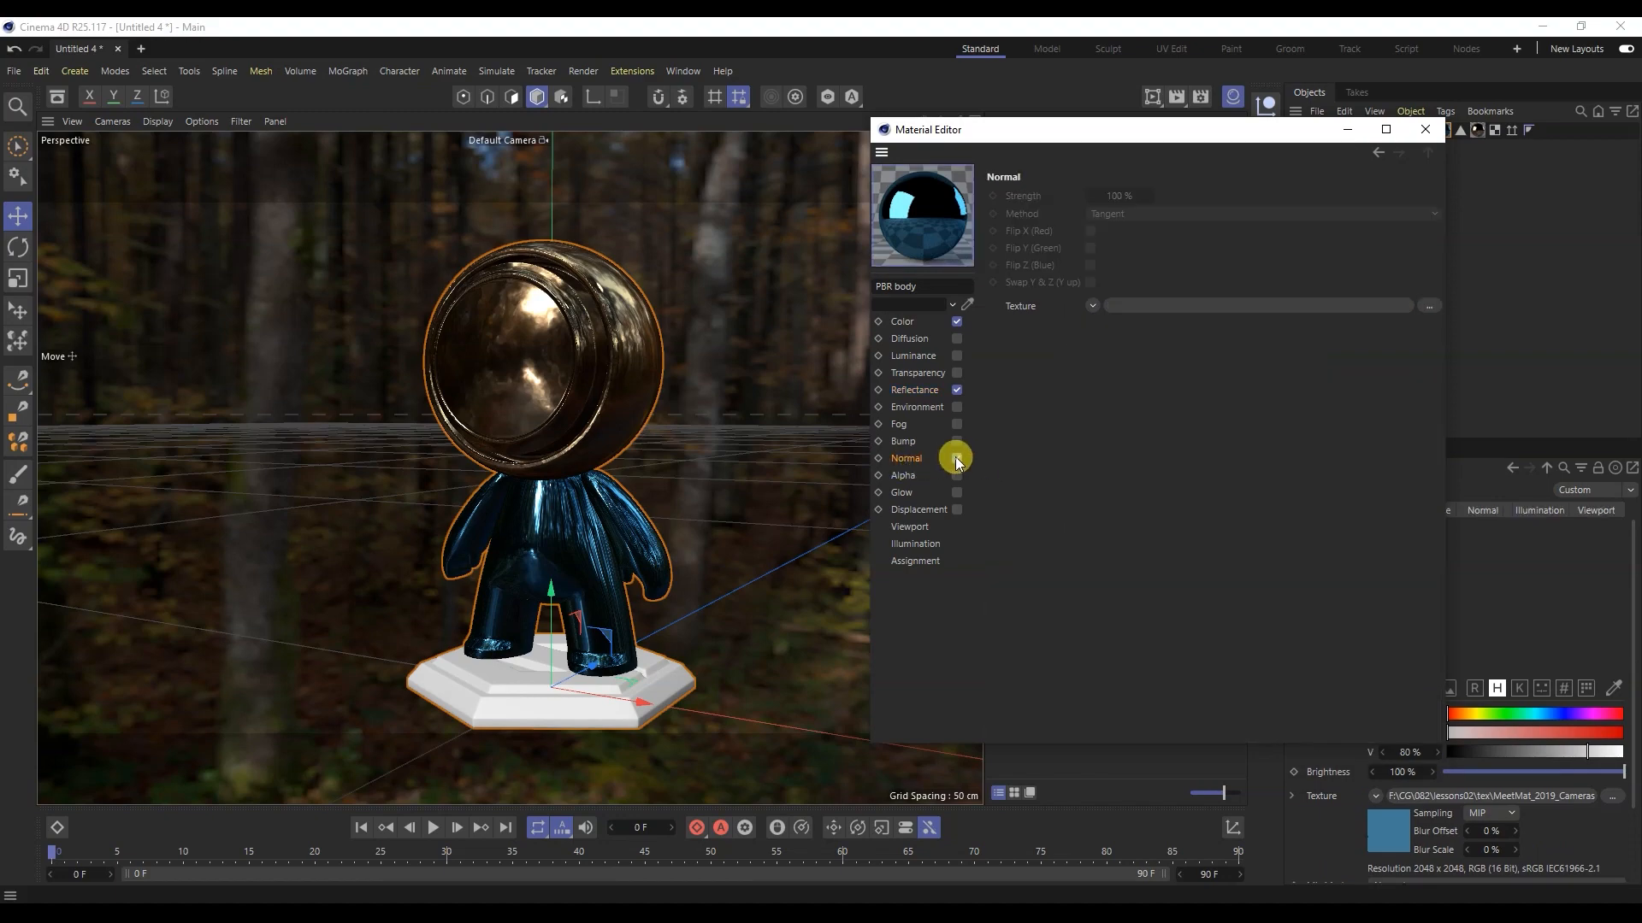
click(1428, 308)
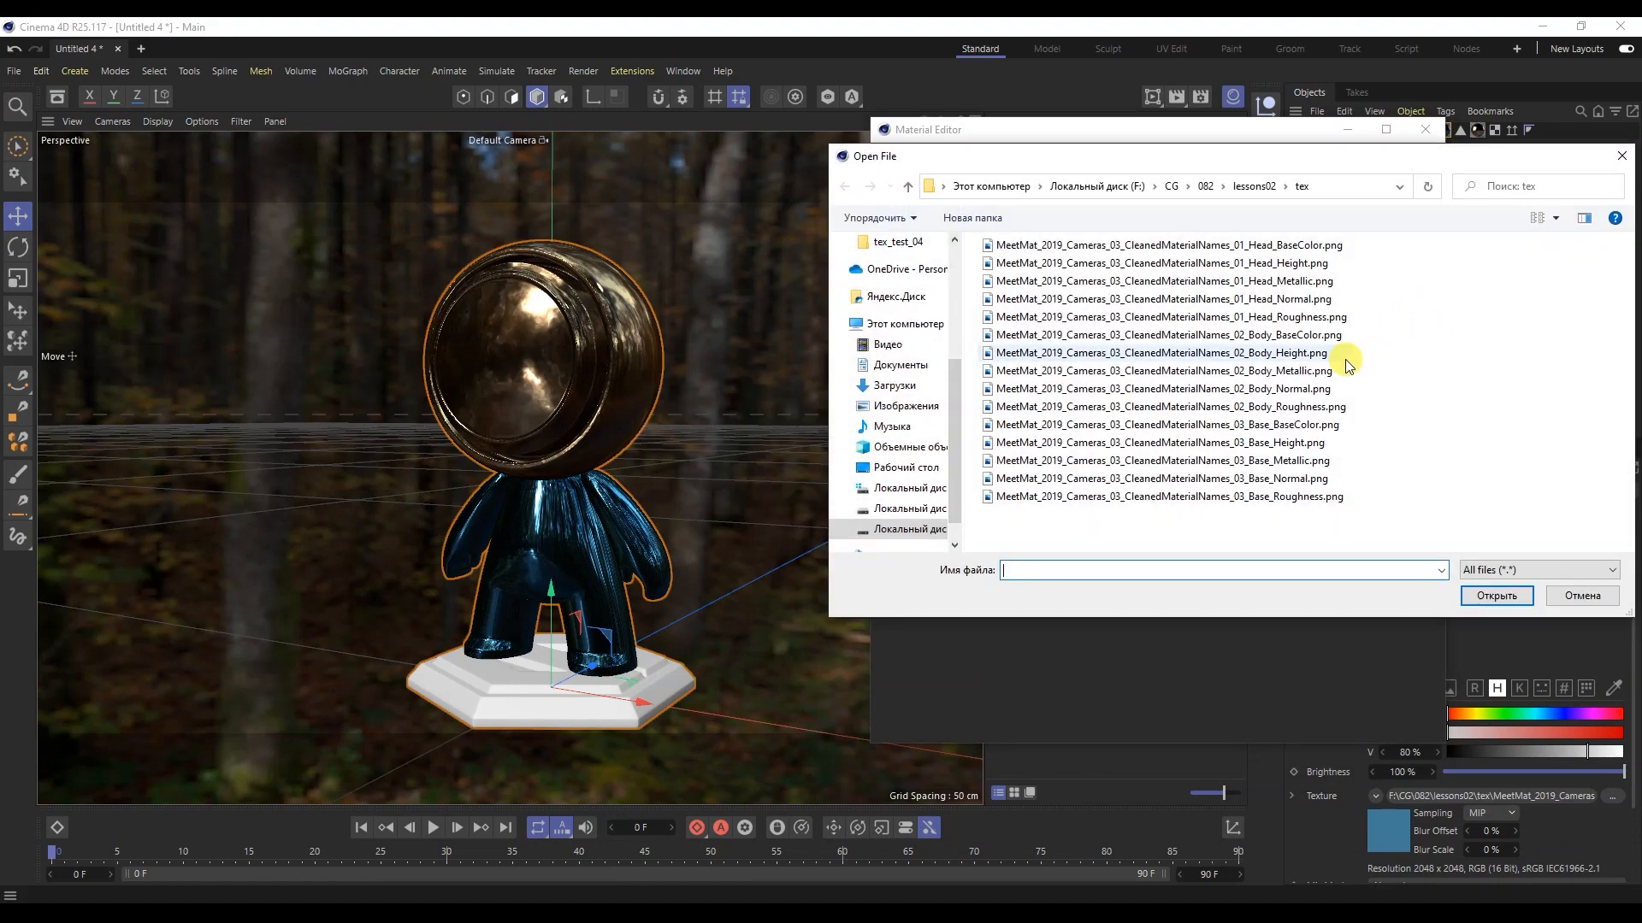
double_click(1270, 392)
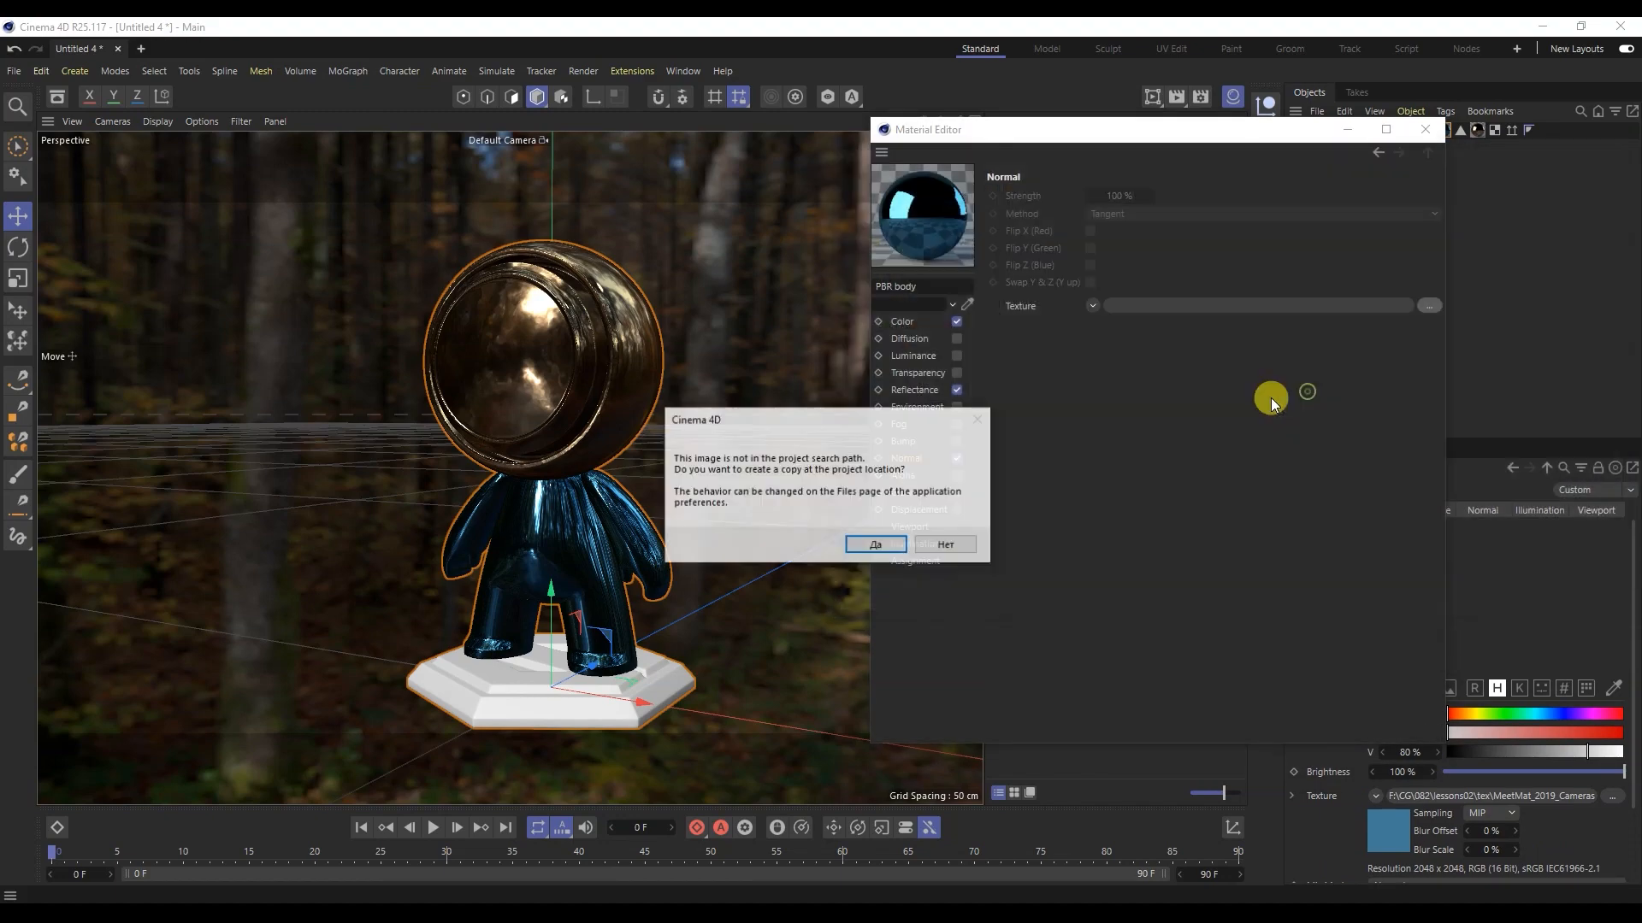
click(943, 545)
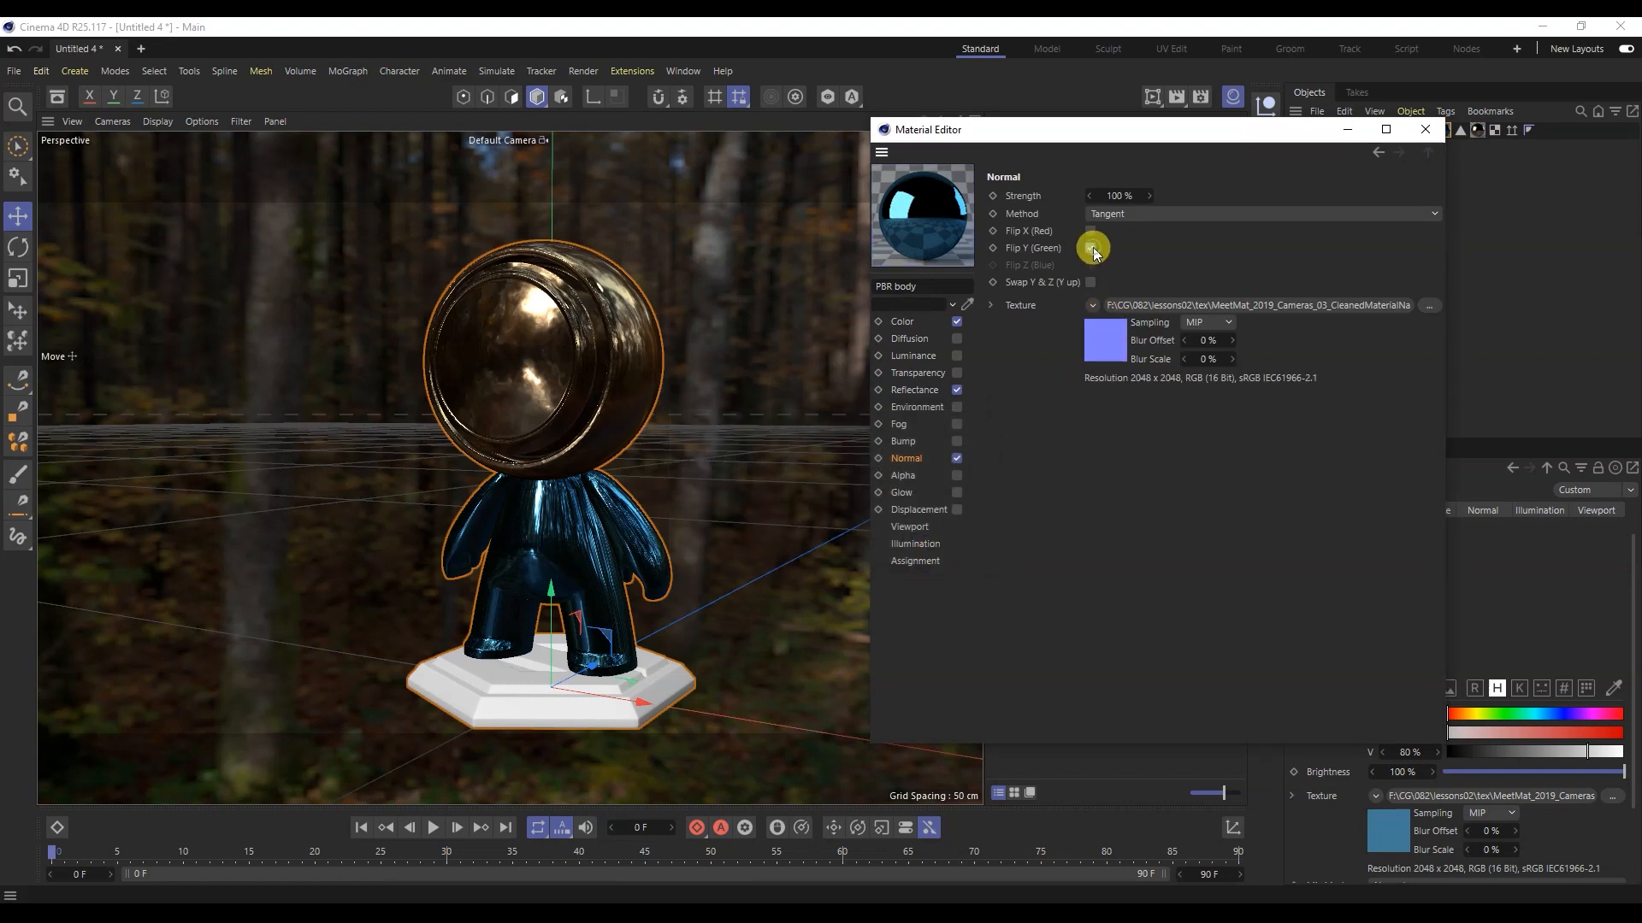
Step: Enable PBR body's Displacement channel with the 02_Body_Height texture, without a project copy, and set its height to 0.1 cm
click(913, 510)
click(956, 511)
click(1423, 247)
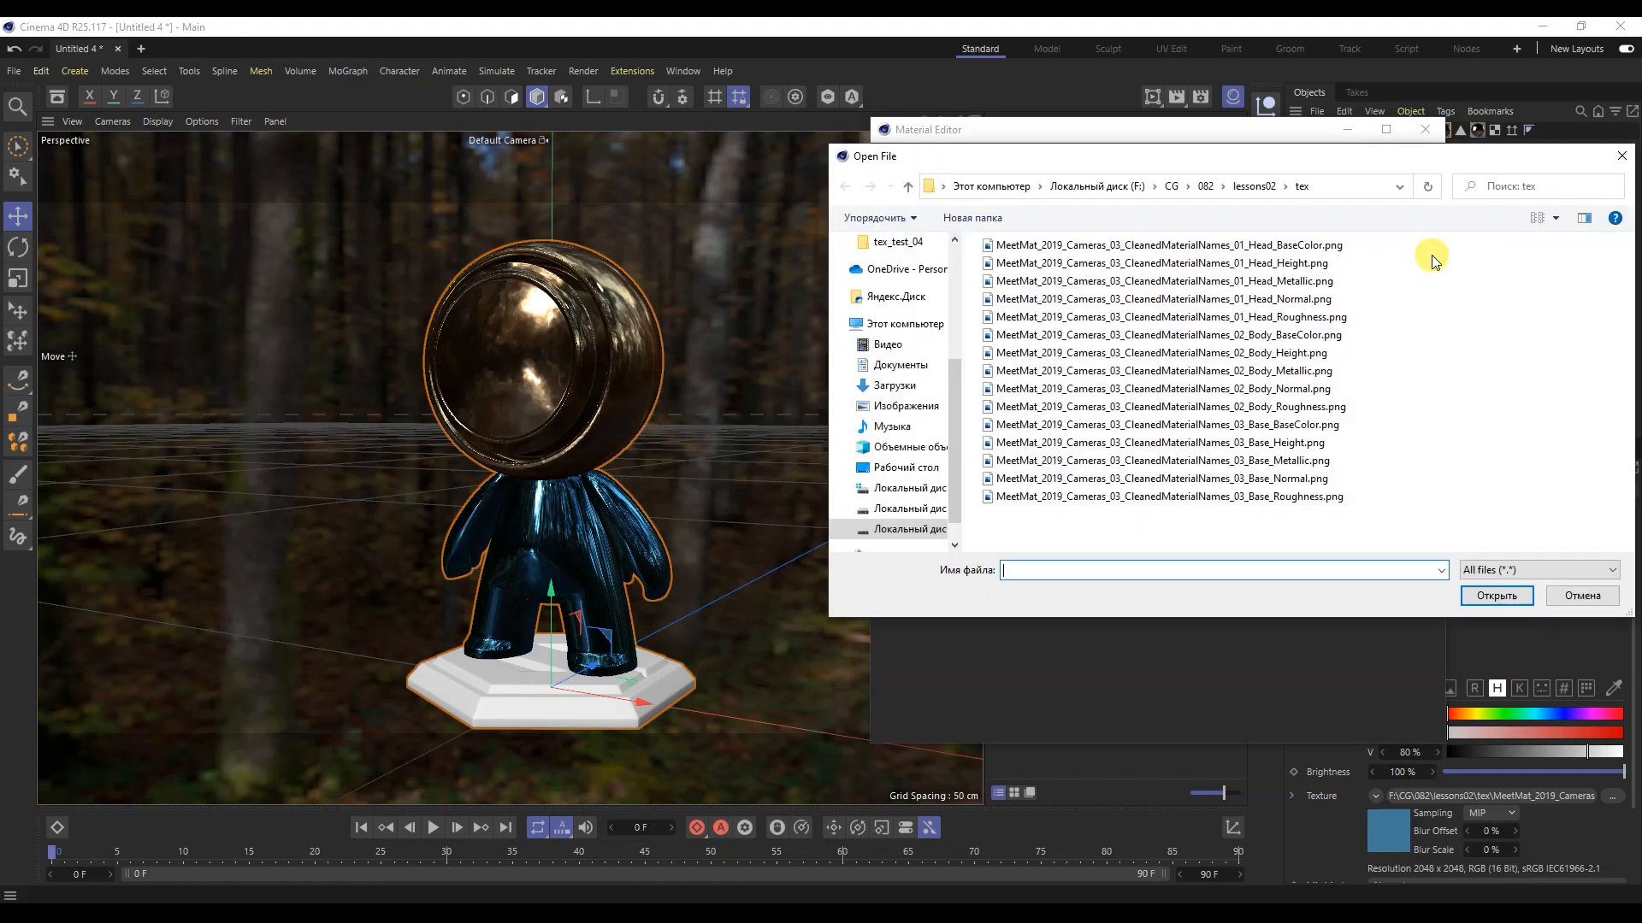
double_click(1291, 354)
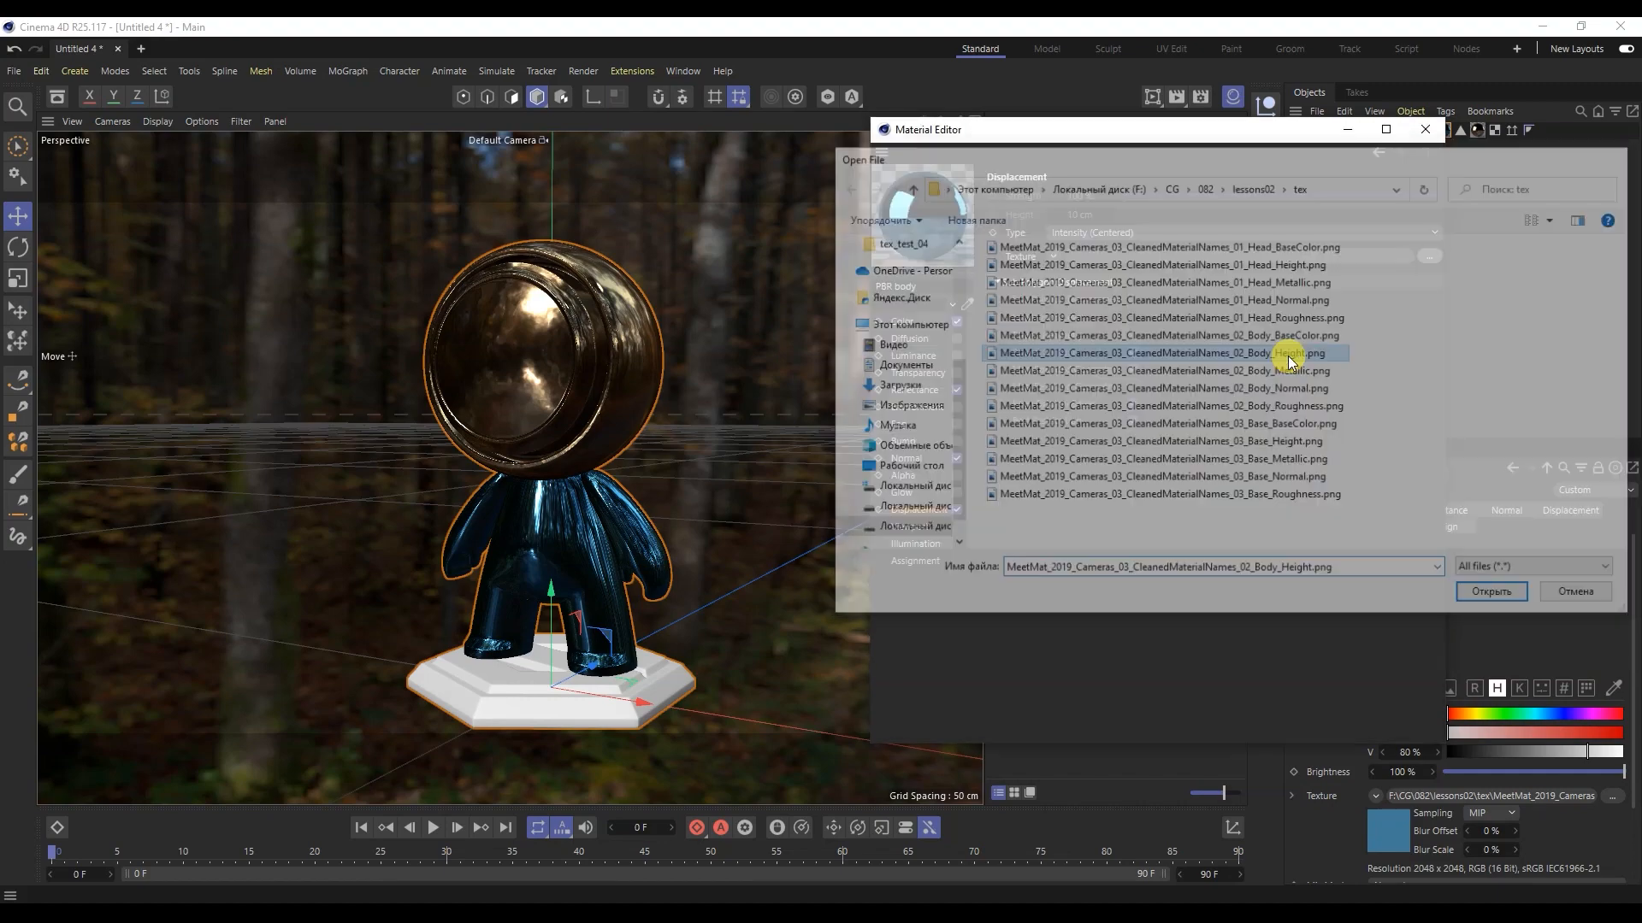
click(946, 544)
double_click(1083, 214)
text(0.1)
key(Return)
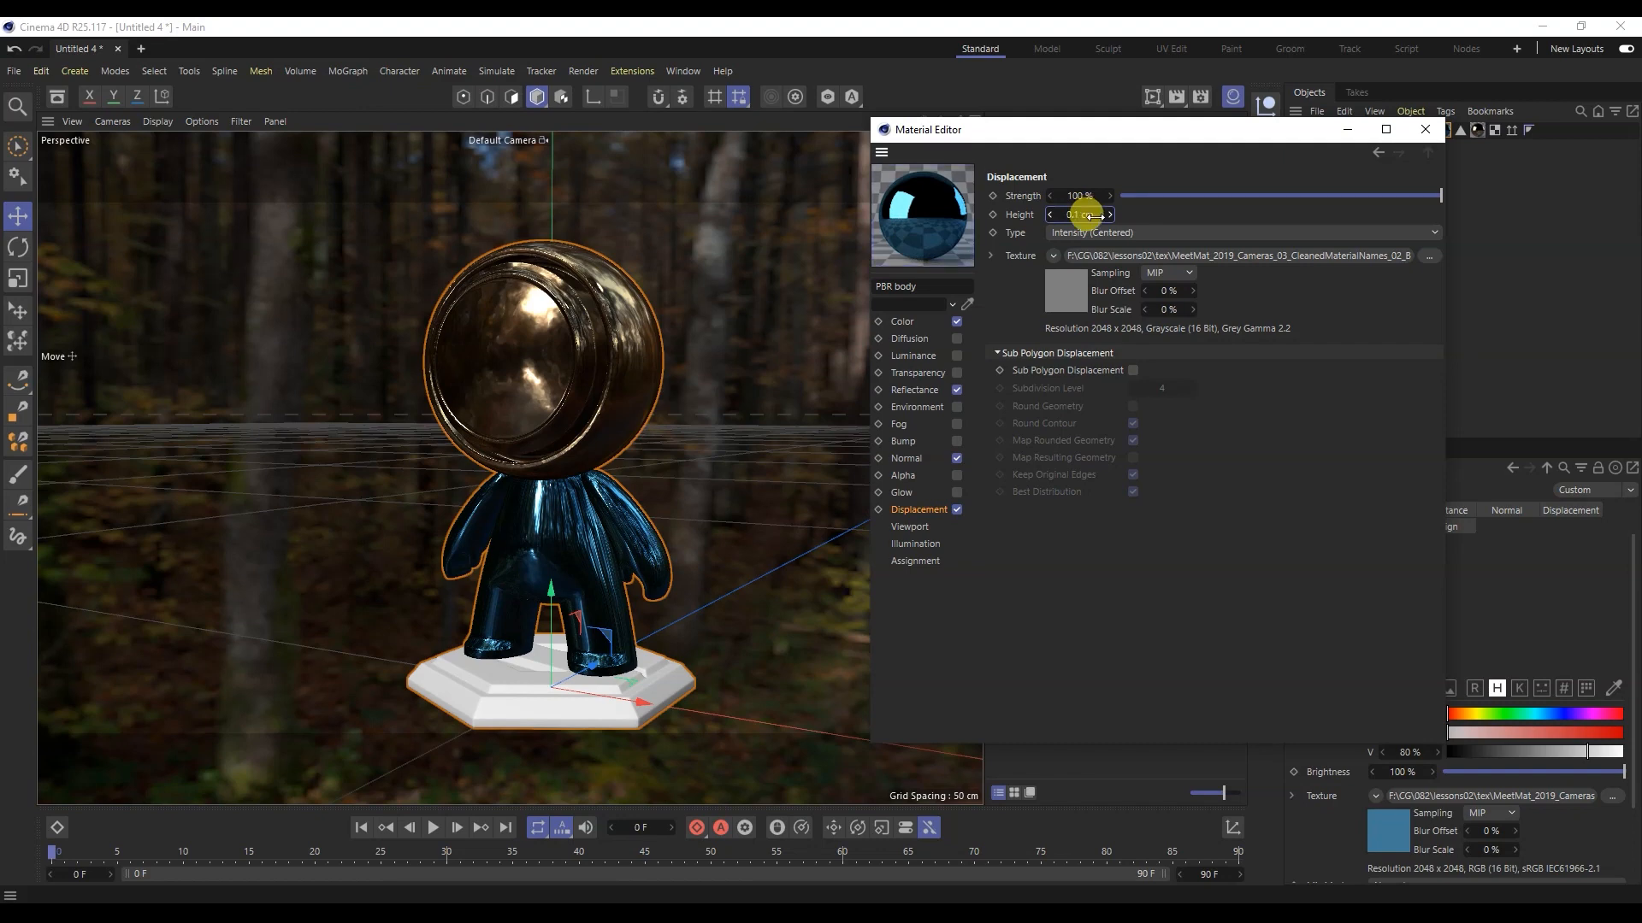
drag(959, 131, 970, 128)
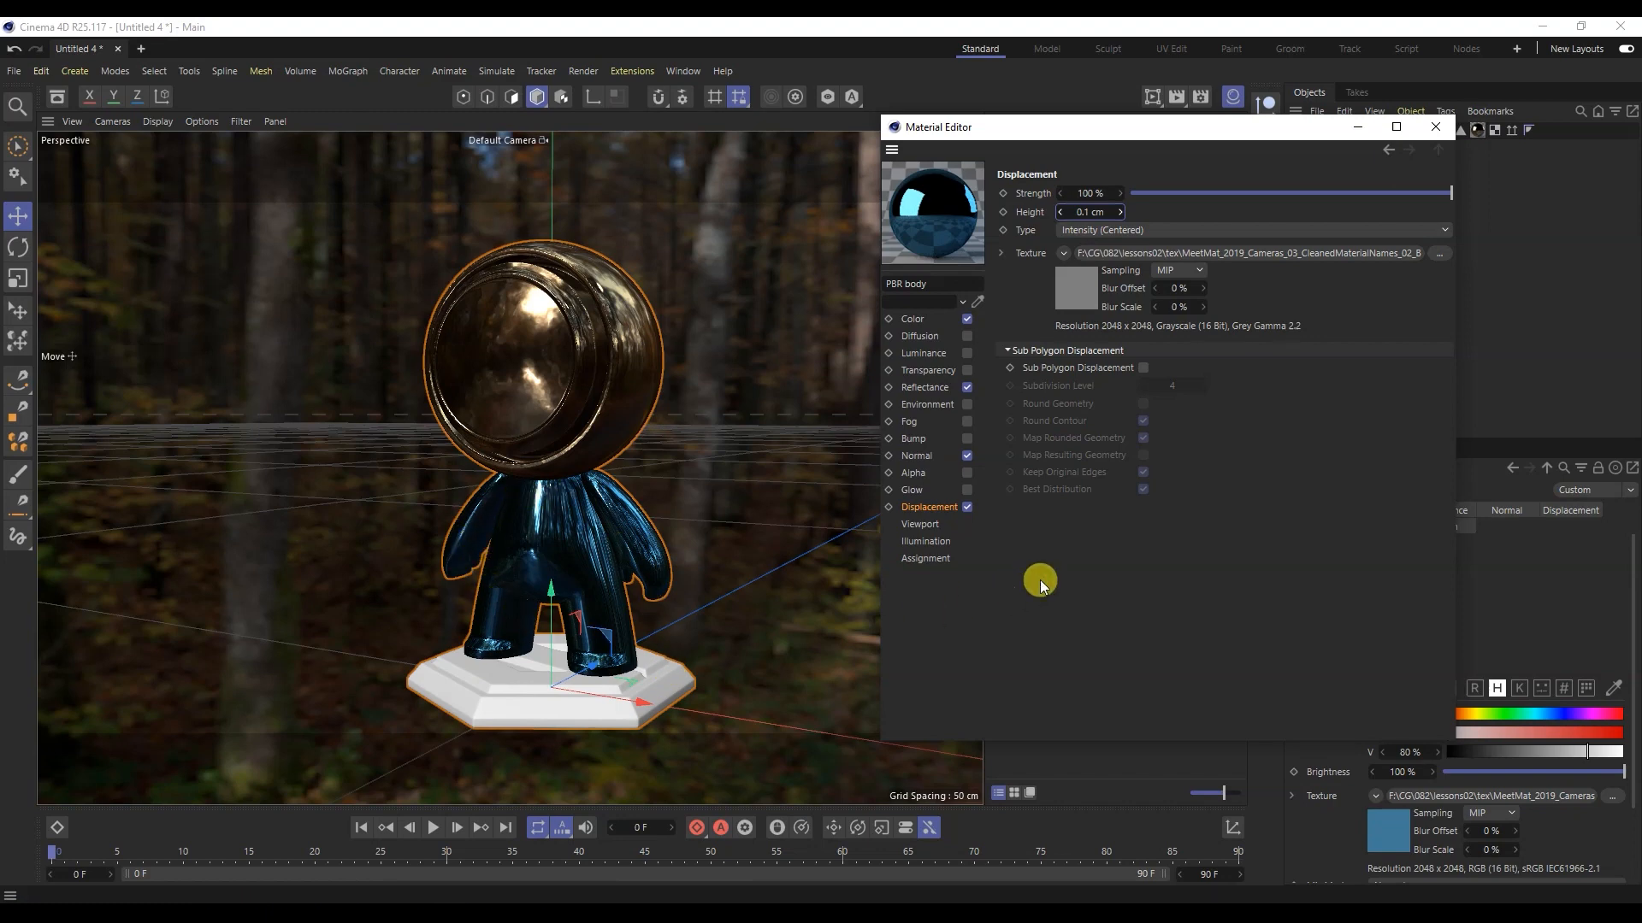
Step: Enable PBR body's Alpha channel and load the 02_Body_BaseColor texture into it, without a project copy
click(915, 473)
click(966, 474)
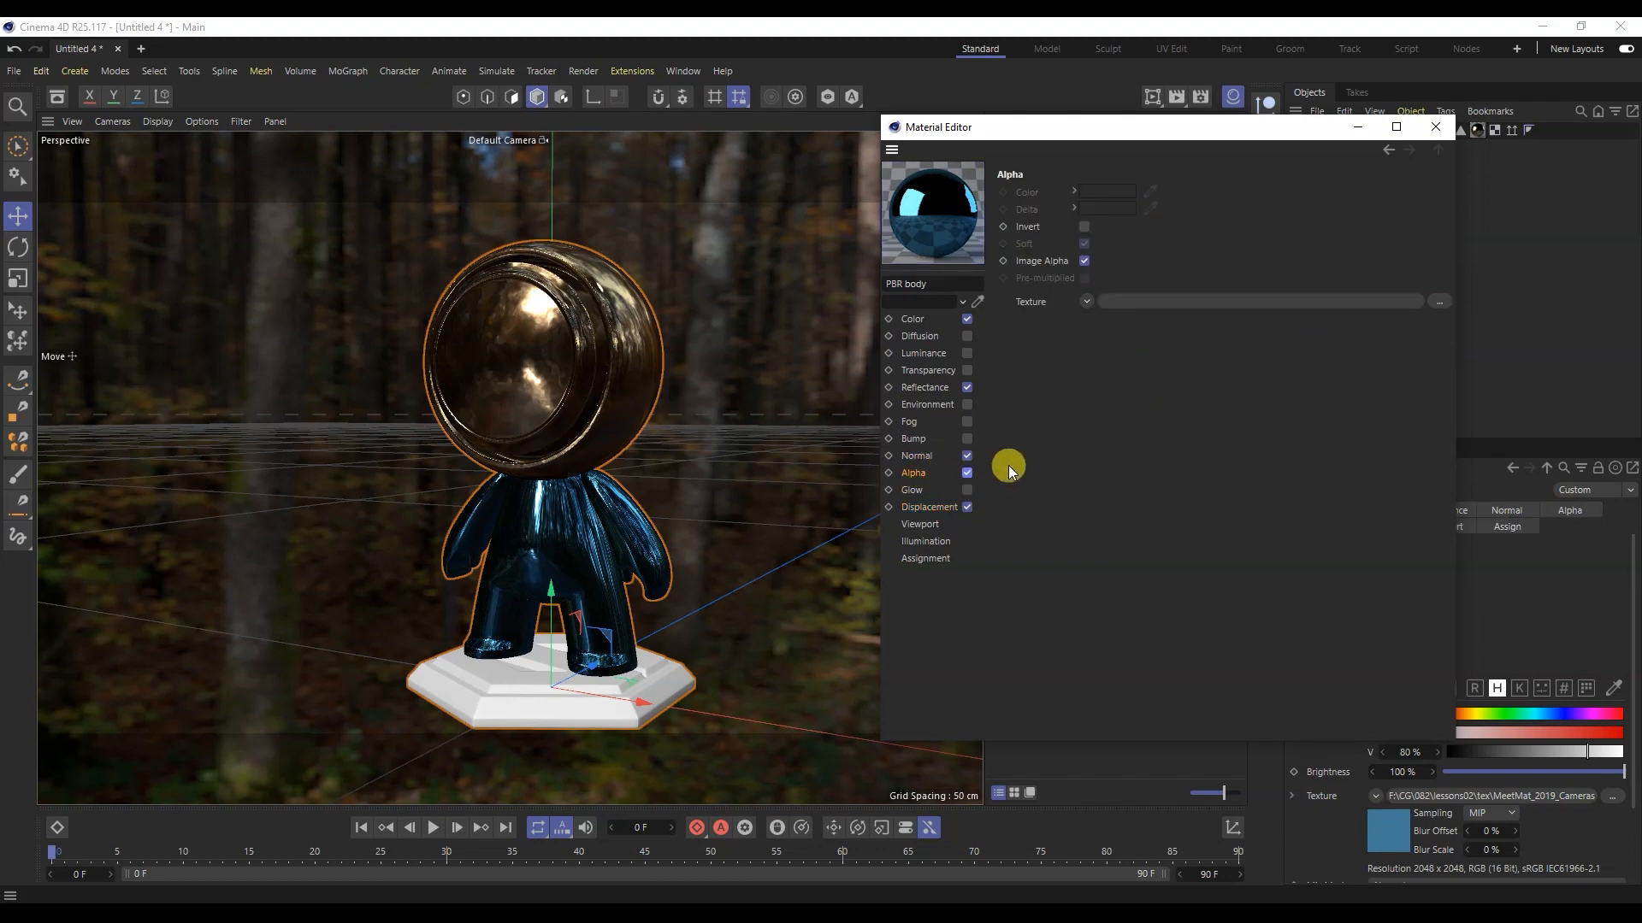
click(1436, 302)
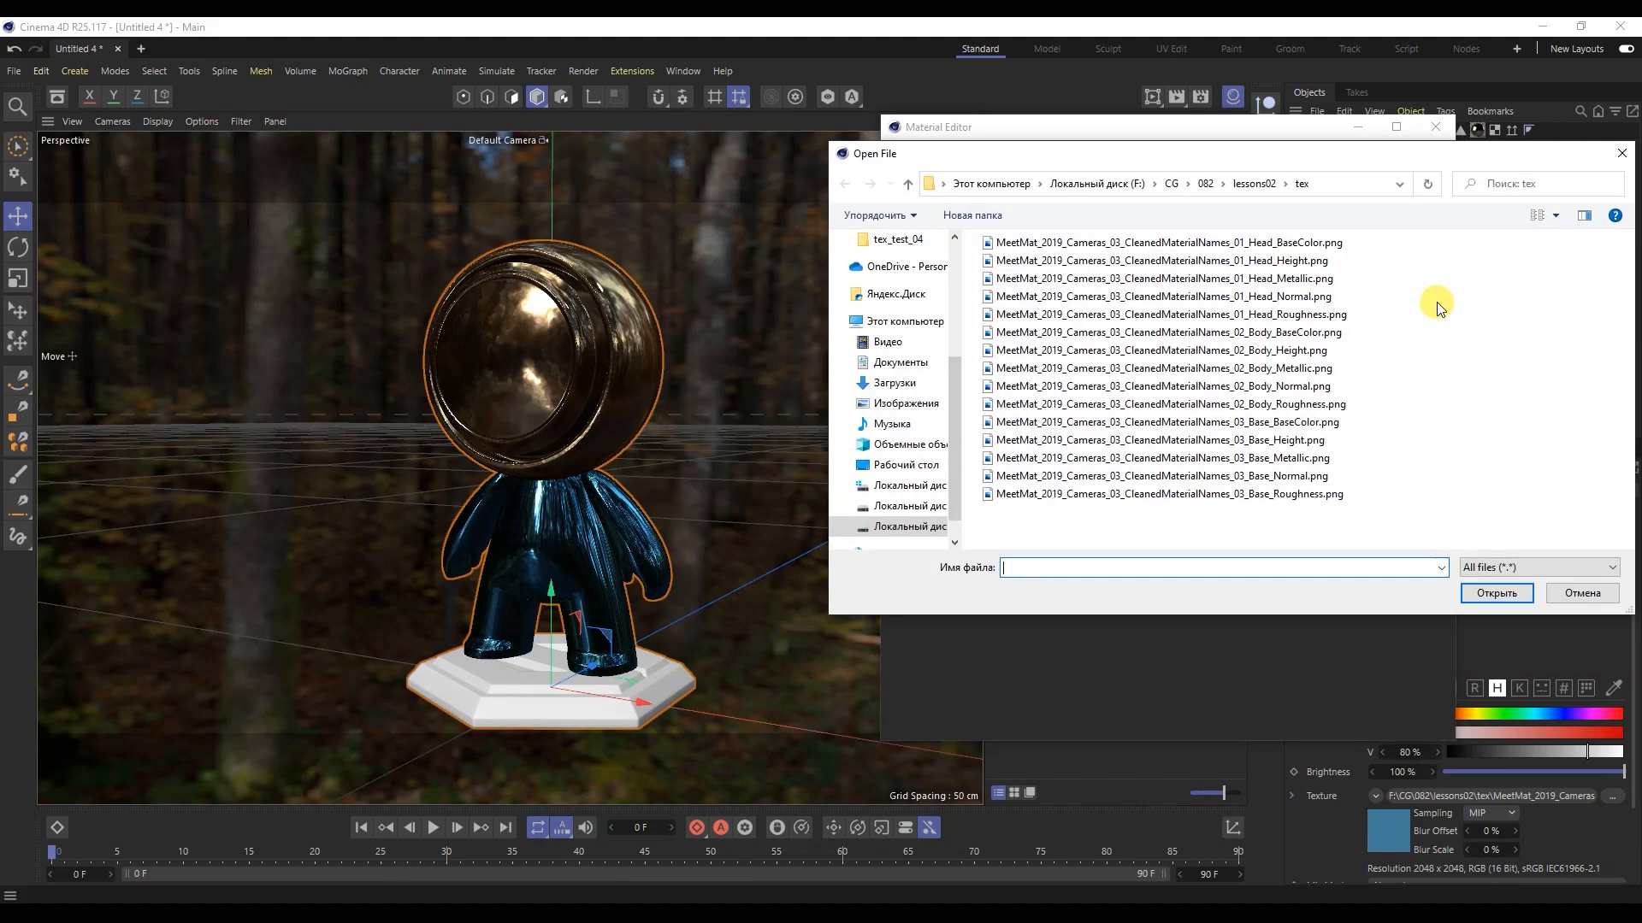
double_click(1341, 330)
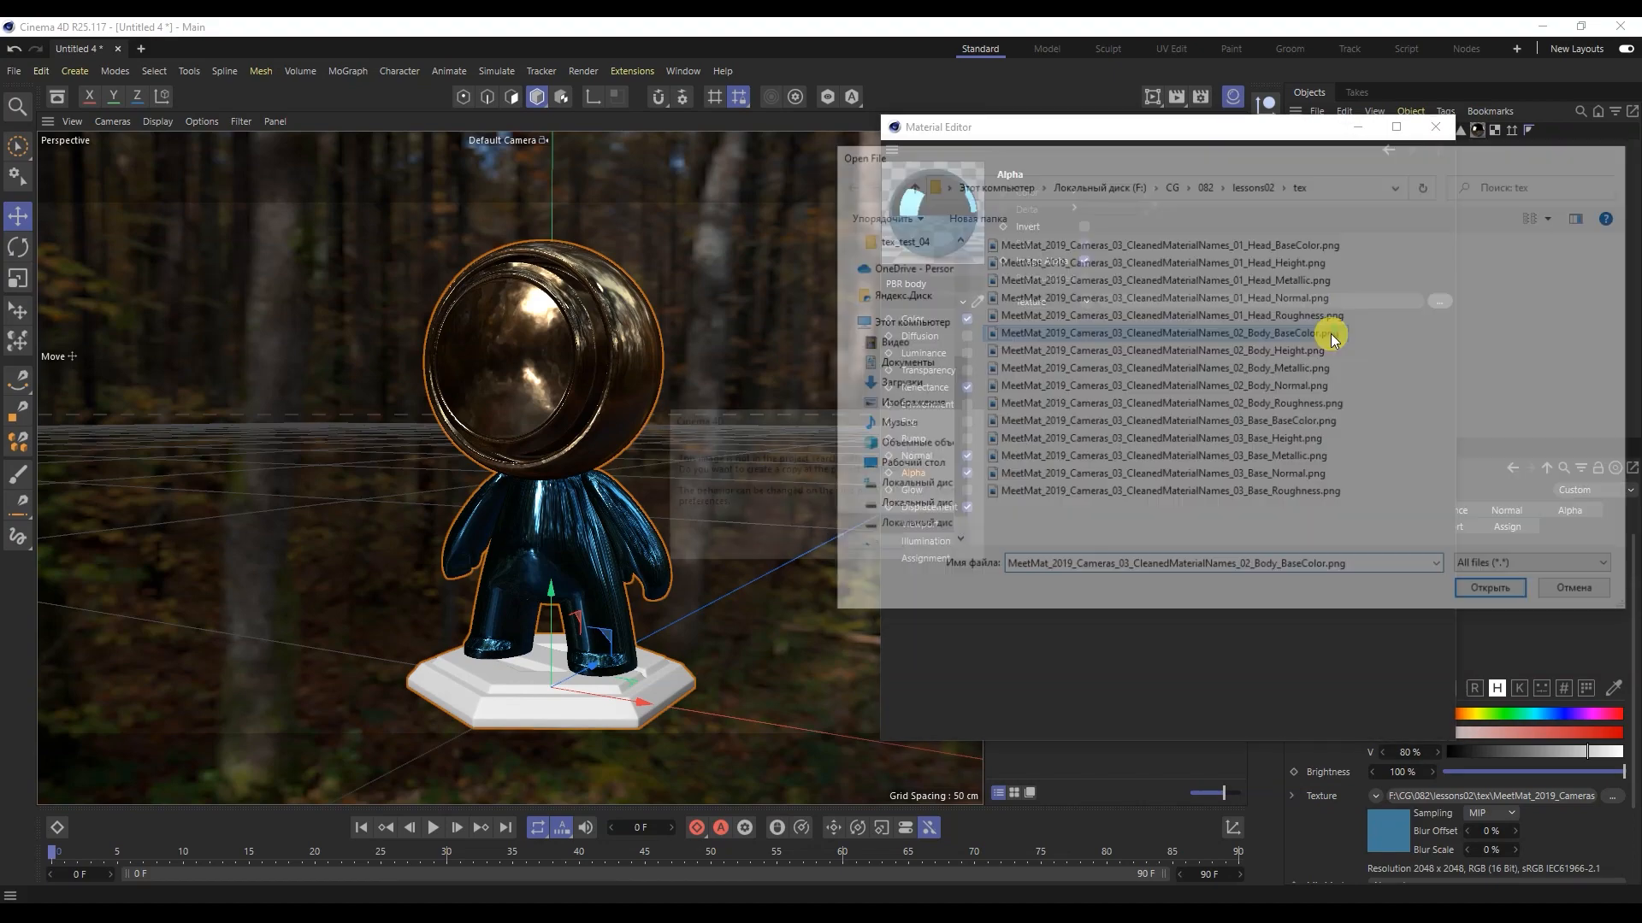
click(954, 543)
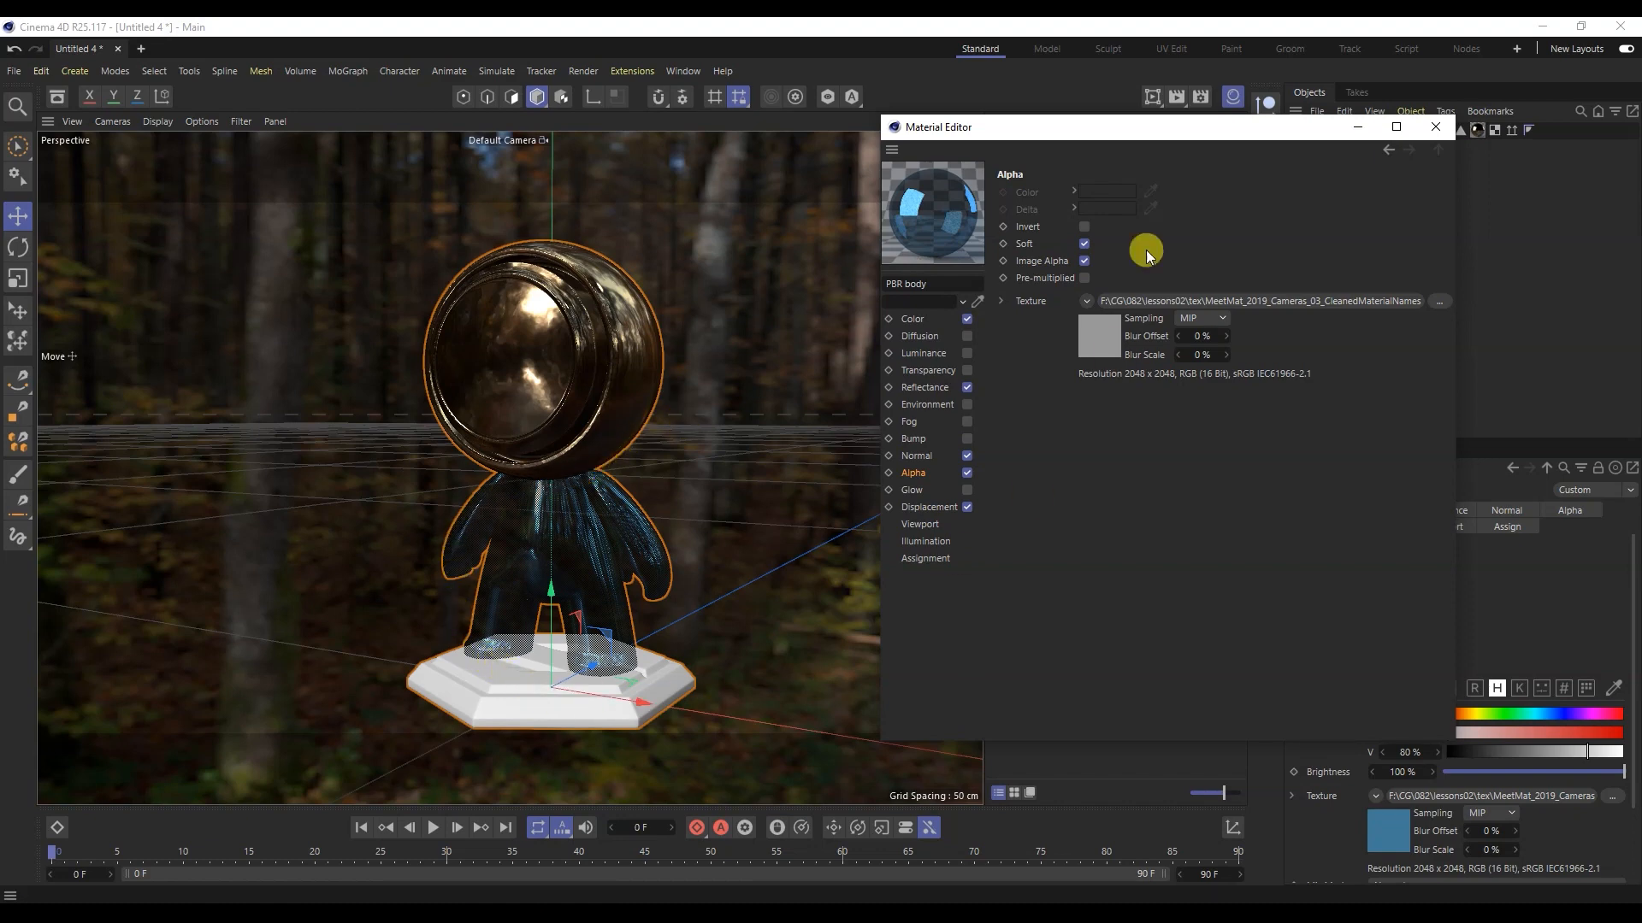
Step: Render the scene to the Picture Viewer and examine the transparent body up close
click(1178, 94)
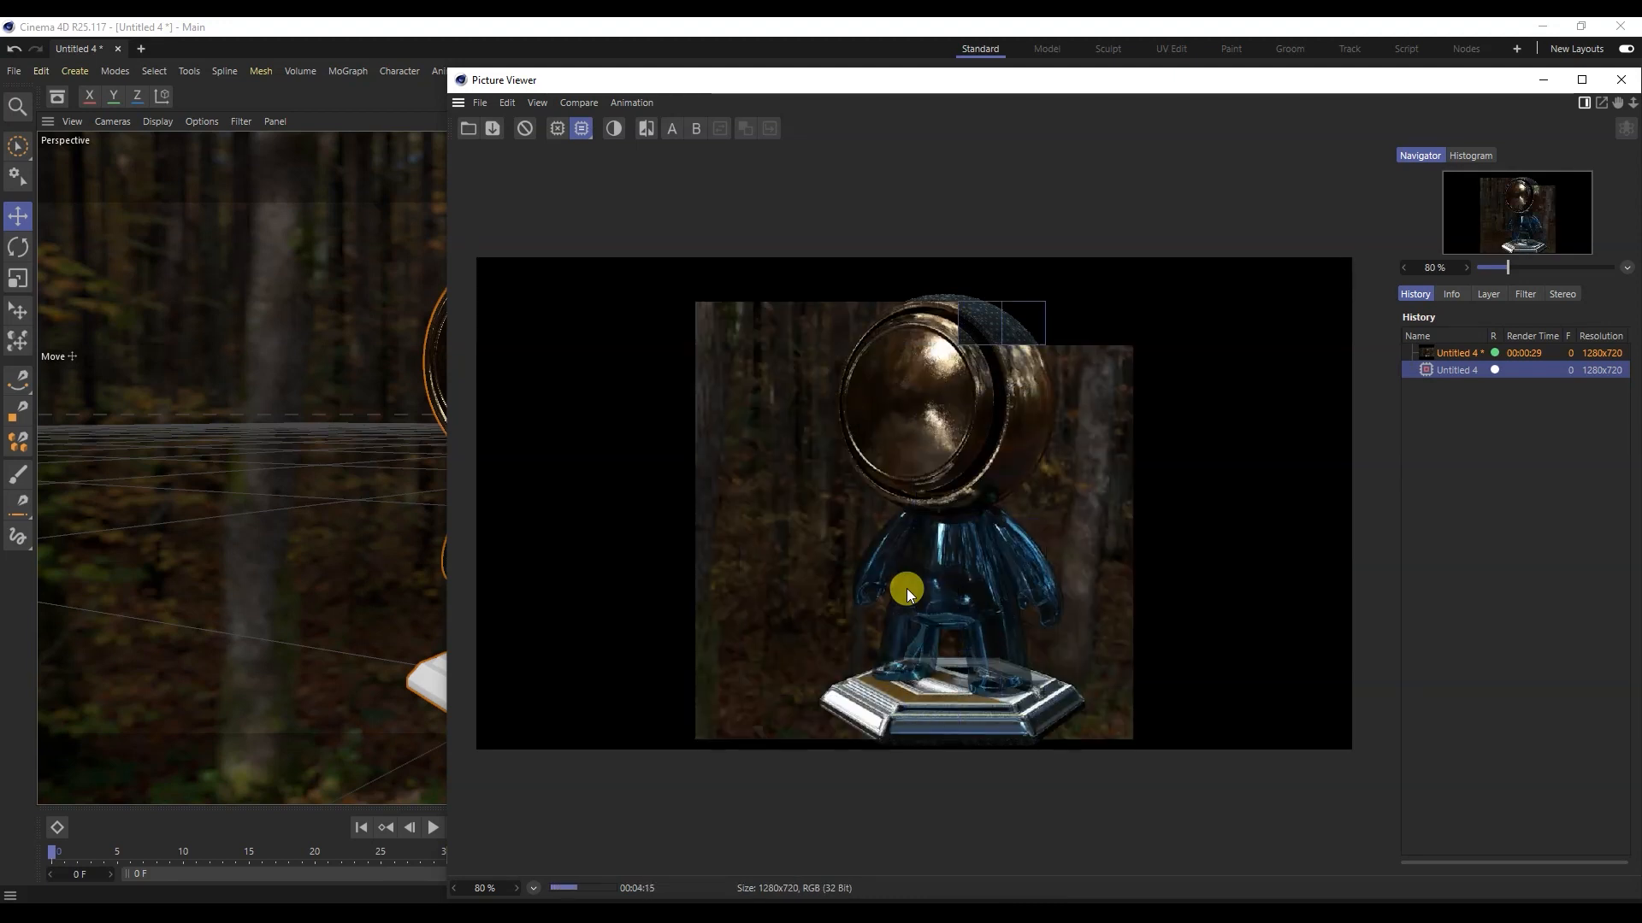
scroll(963, 612, up, 5)
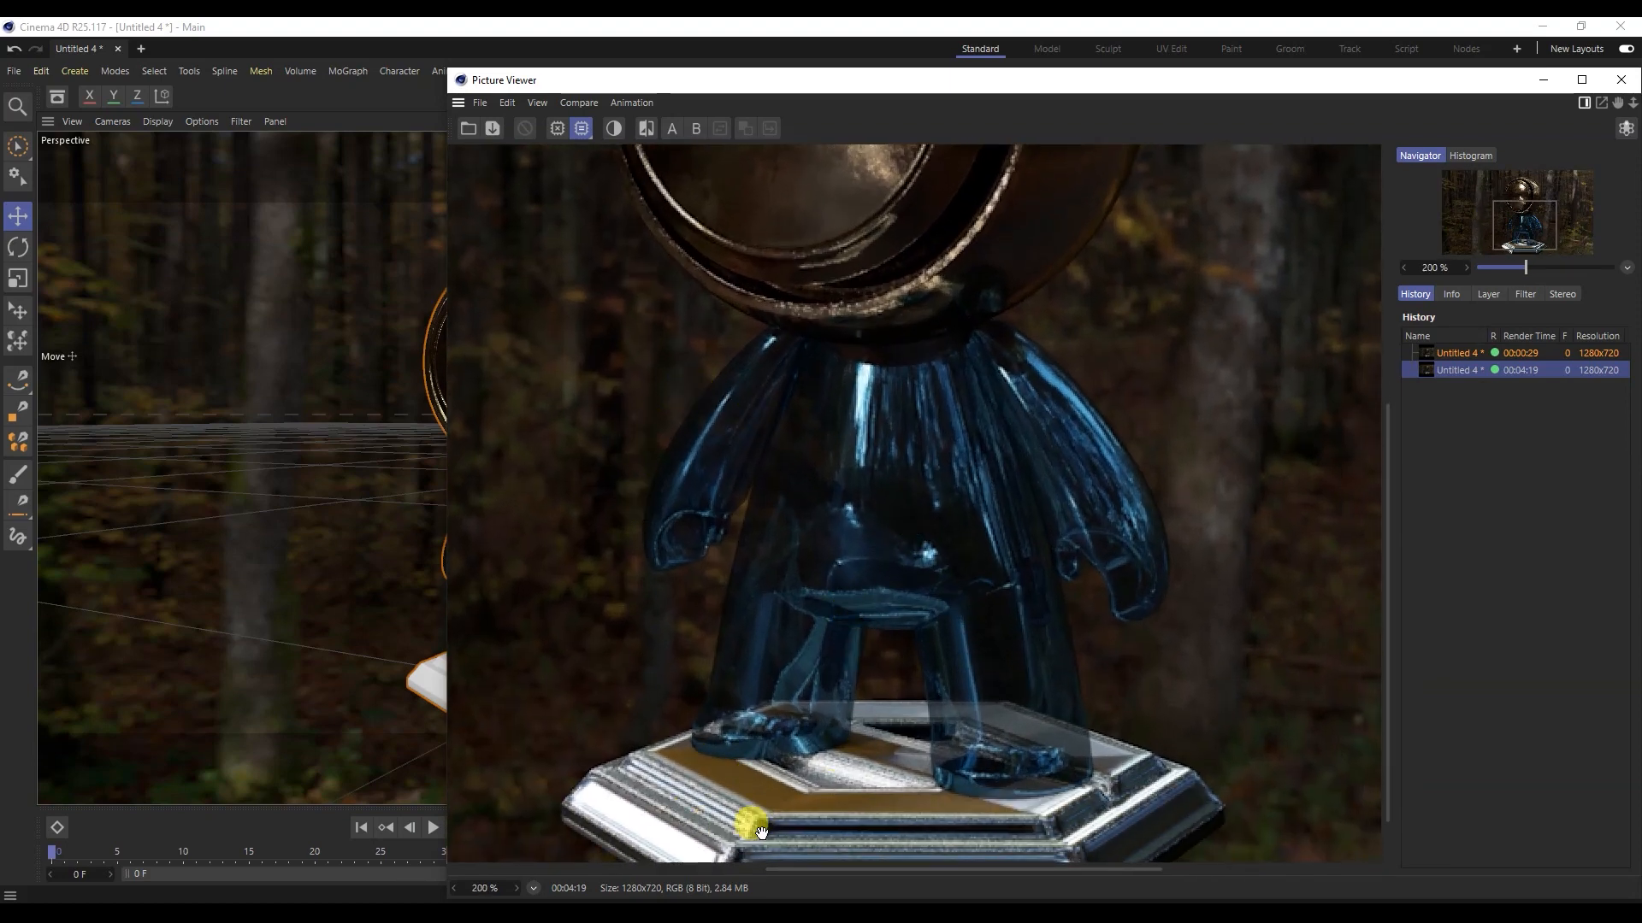
scroll(971, 612, down, 5)
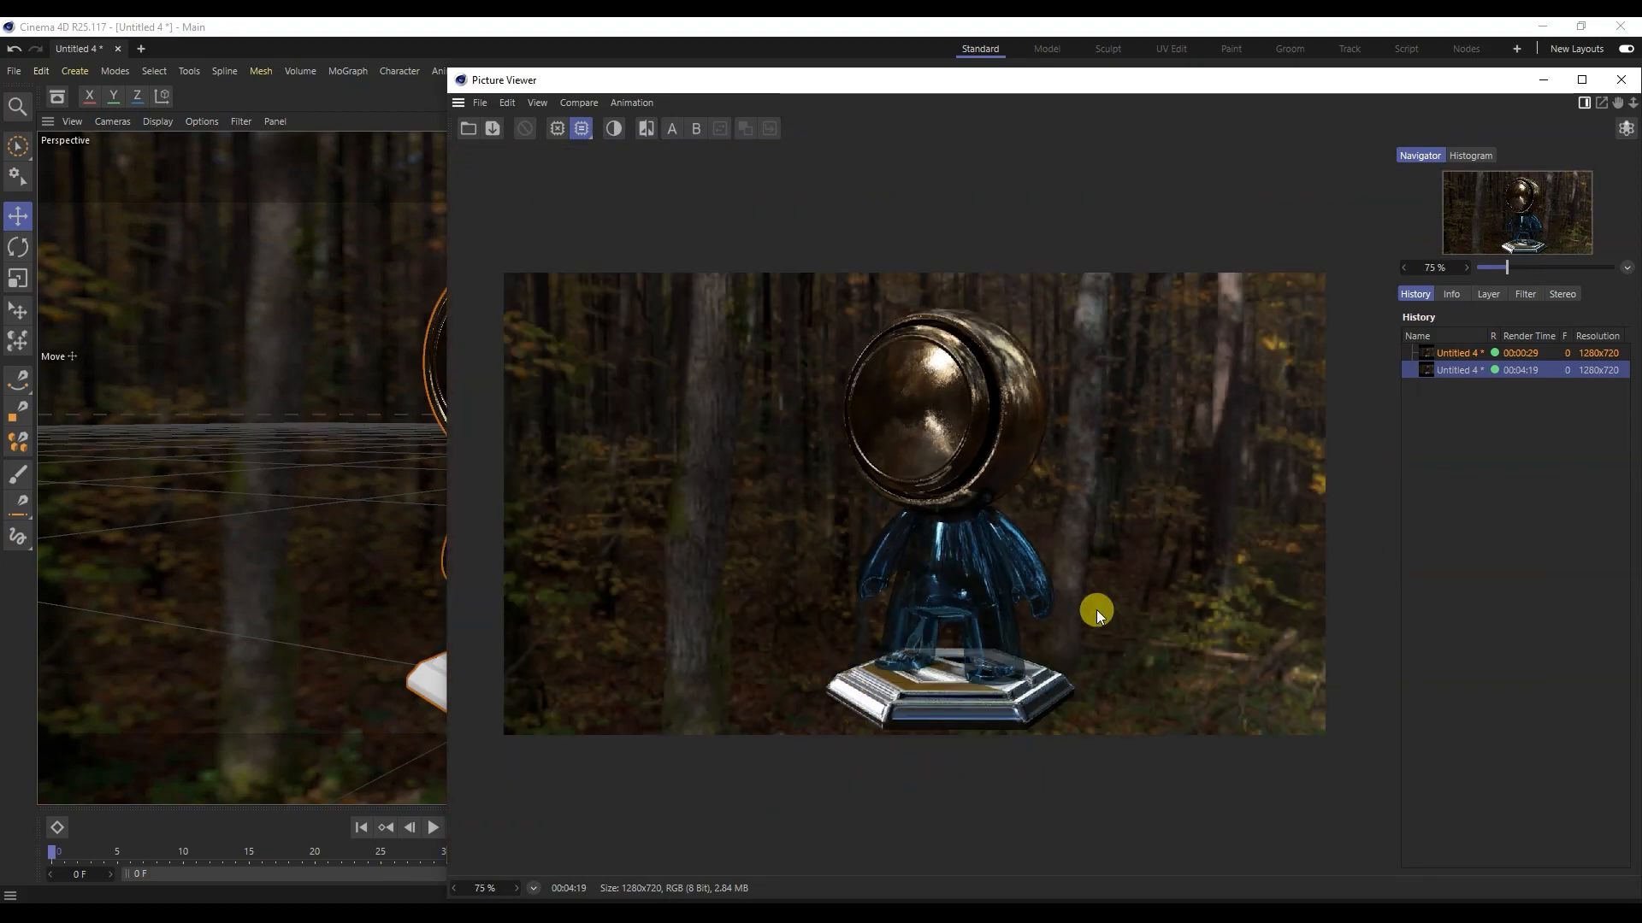
click(1620, 81)
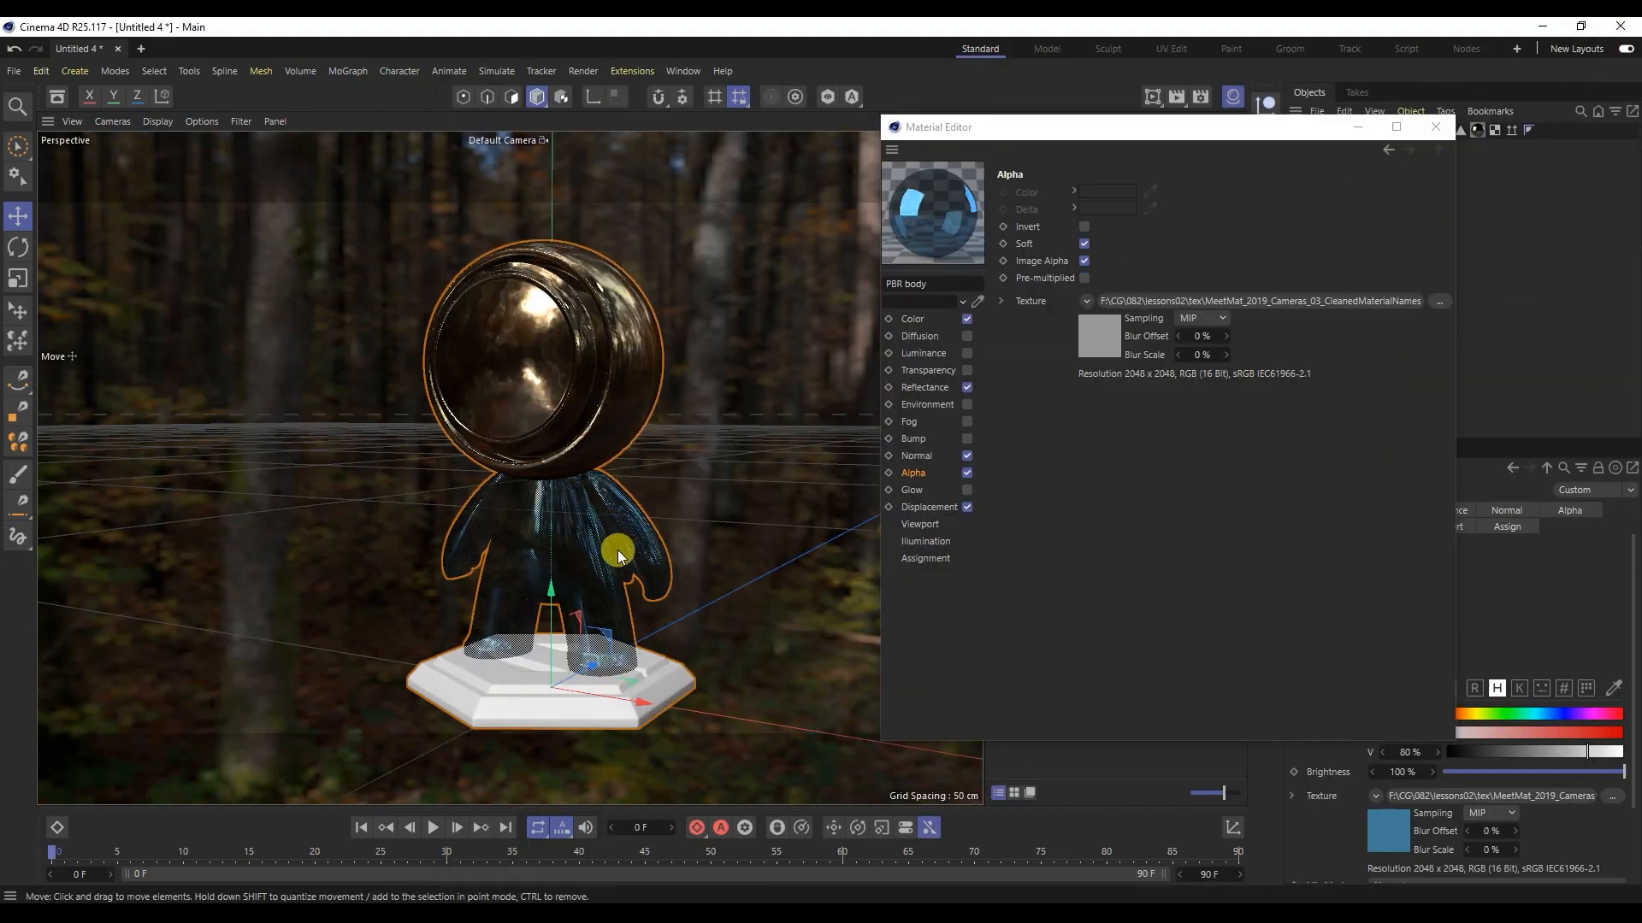
Step: Create a PBR material named PBR base and assign it to the Default object's 03_Base material tag
click(1435, 127)
click(1007, 147)
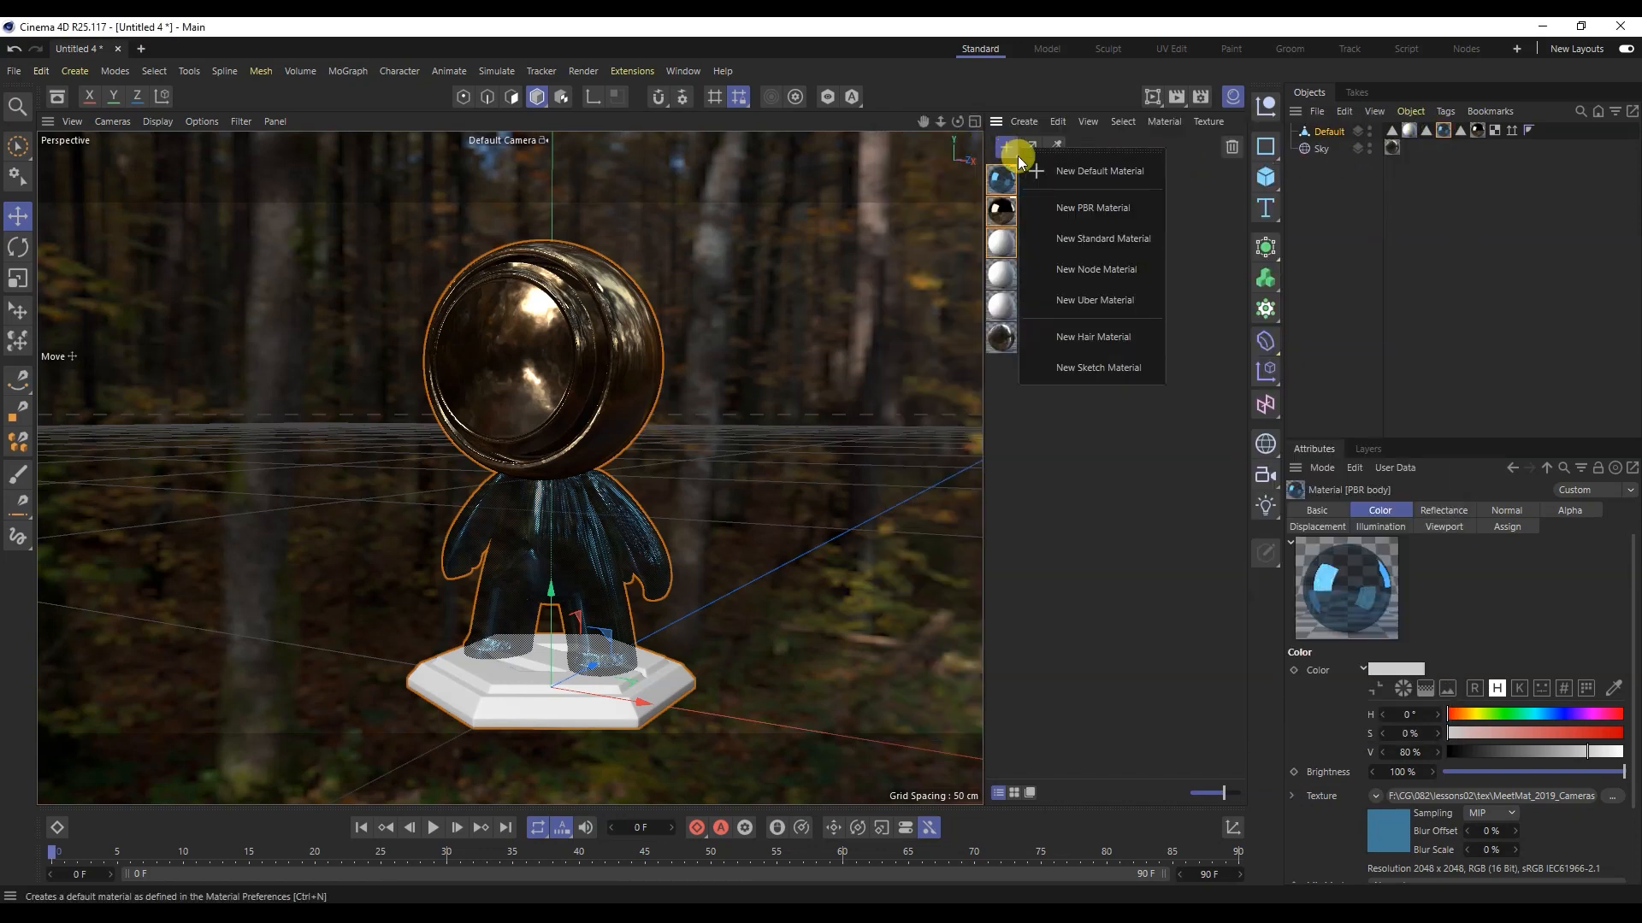
click(1072, 205)
double_click(1030, 177)
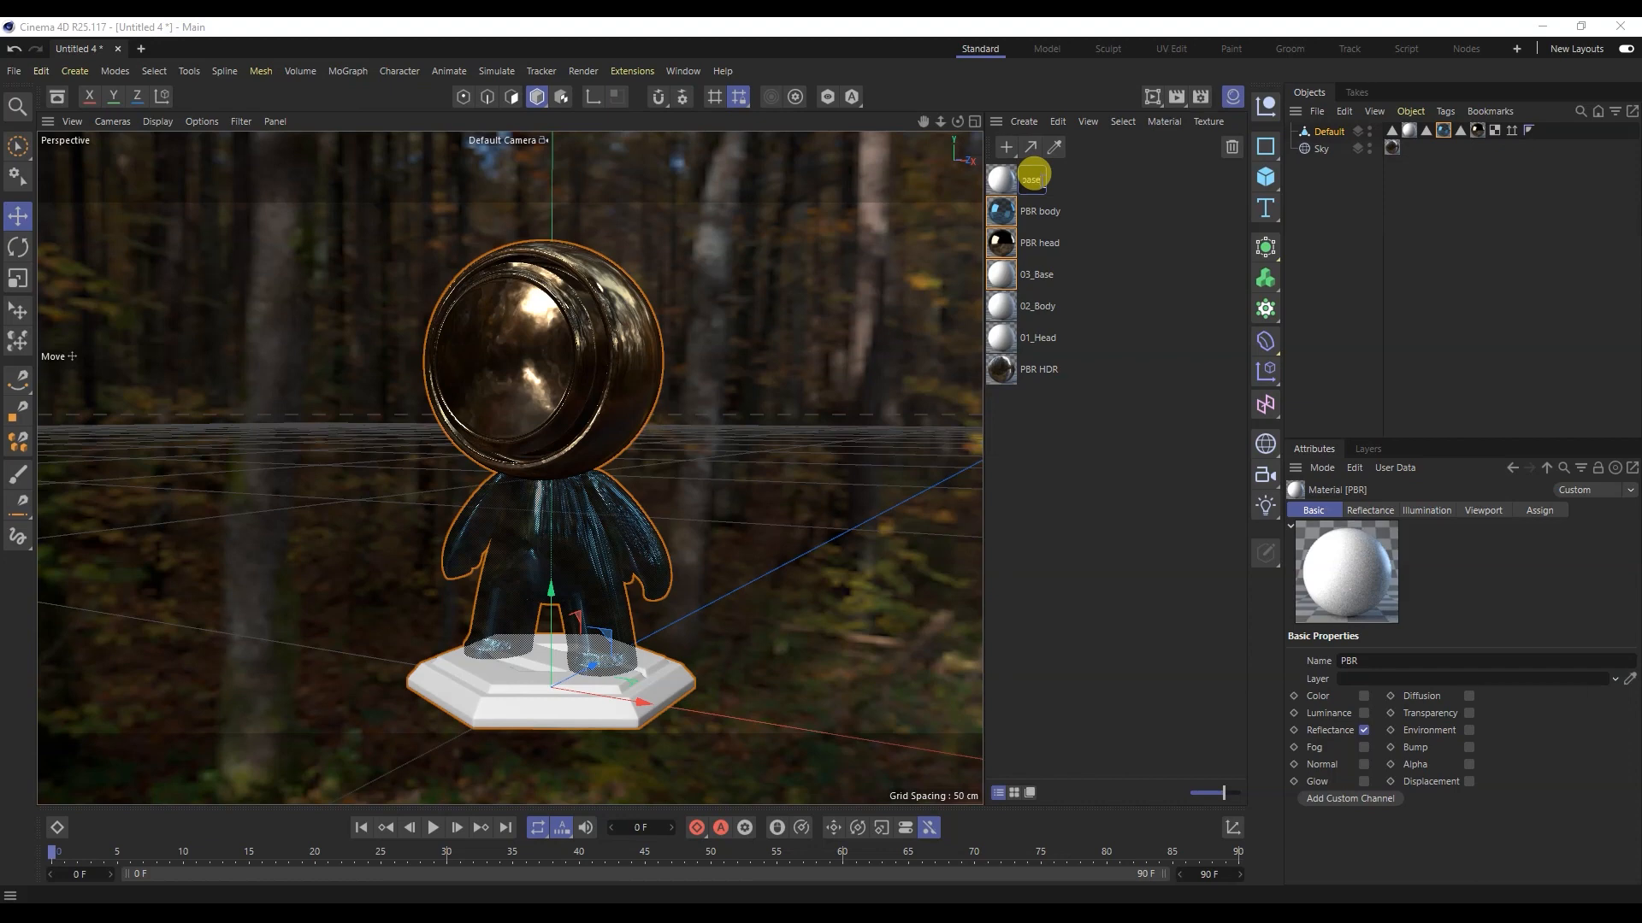
text(PBR base)
key(Return)
click(1409, 130)
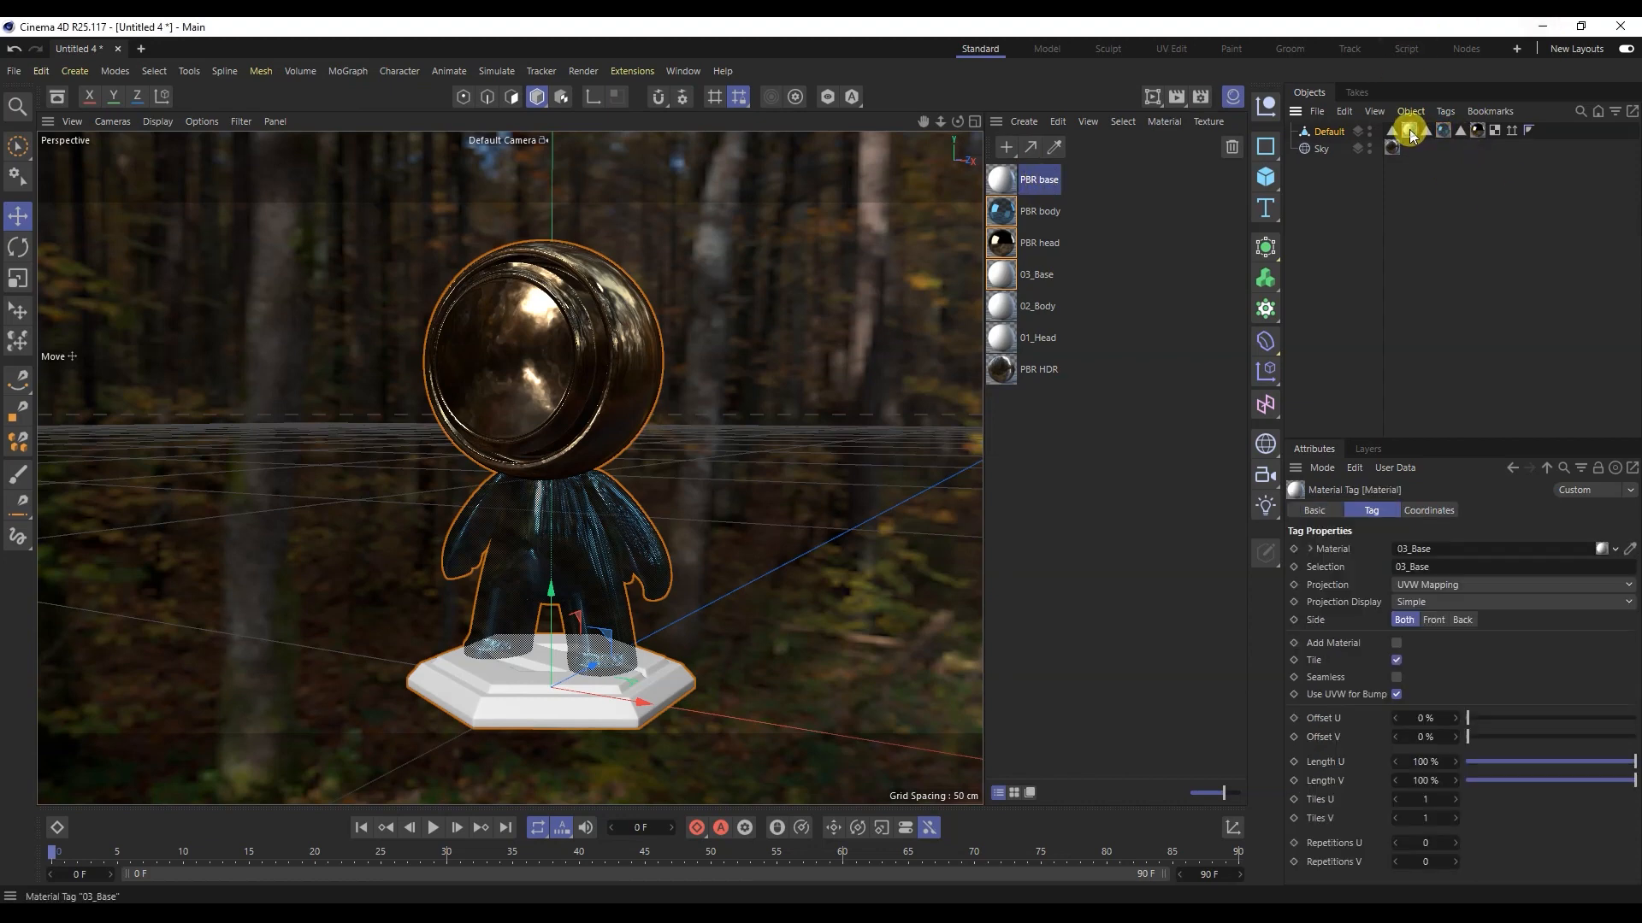
drag(1001, 179, 1412, 134)
Step: Enable PBR base's Color channel and load the 03_Base_BaseColor texture into it, without a project copy
double_click(1000, 179)
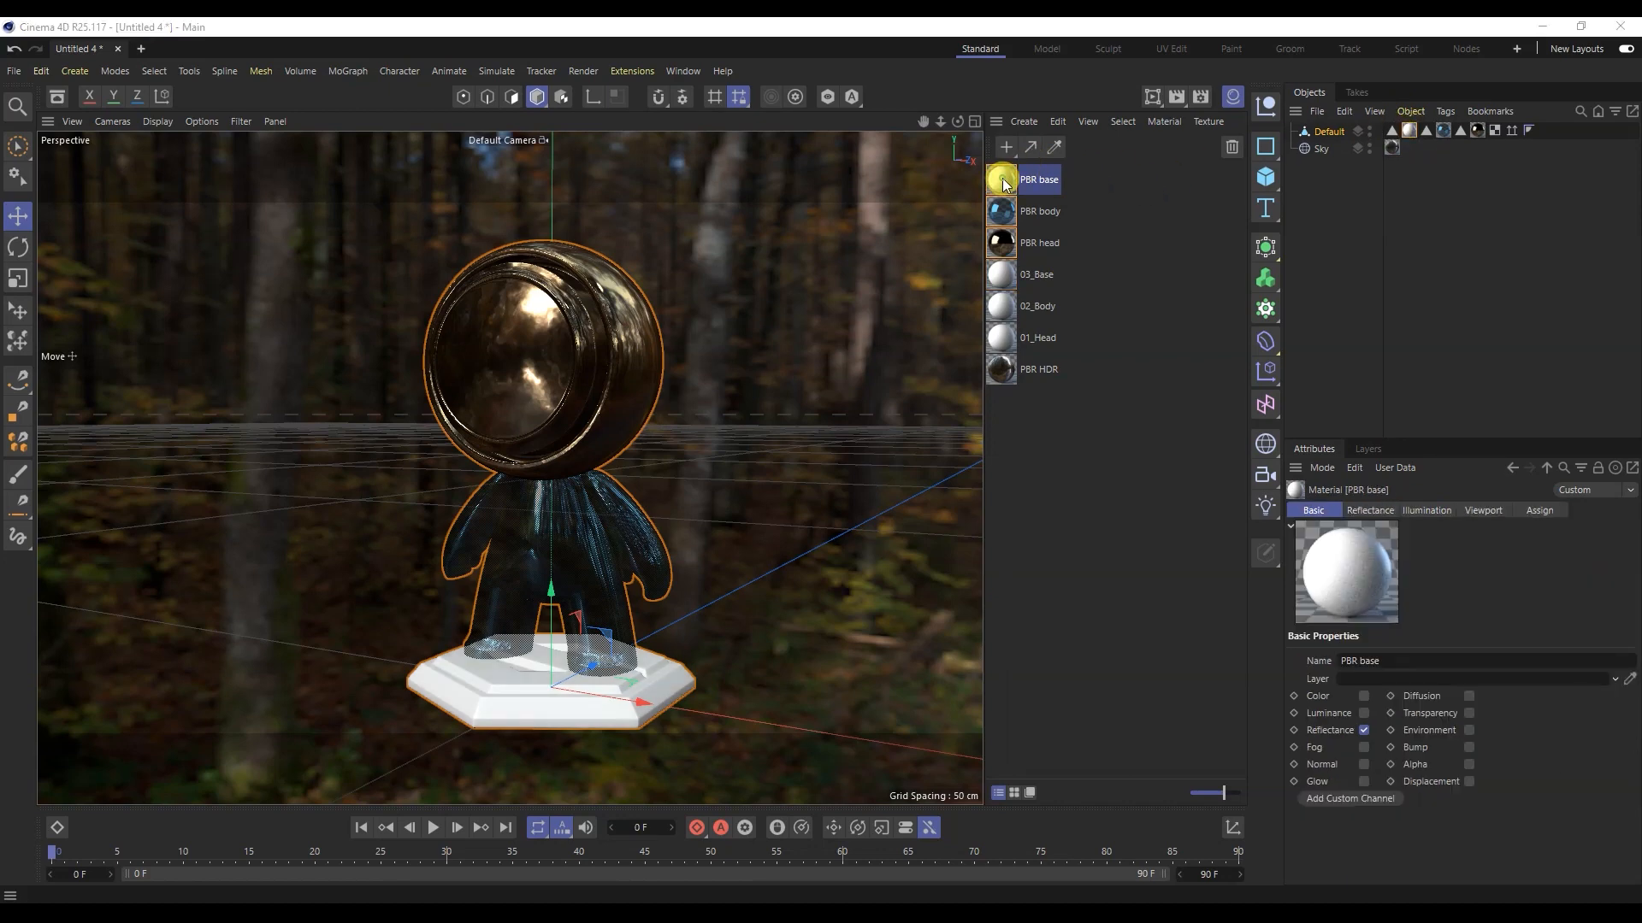
drag(1090, 166, 1040, 165)
click(992, 358)
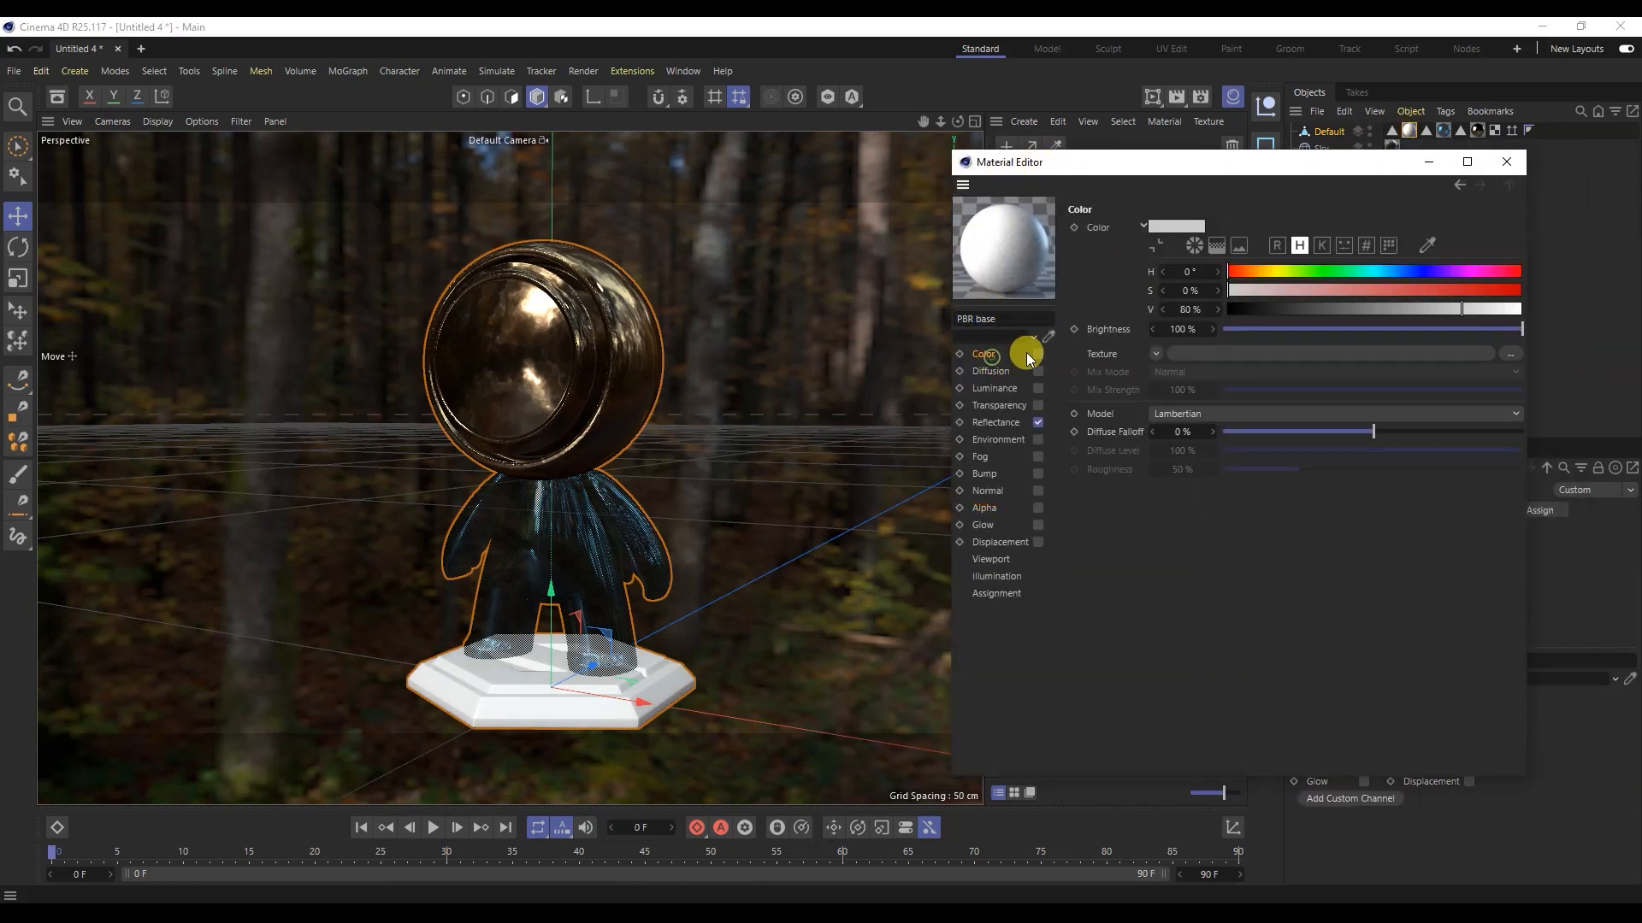
click(1509, 352)
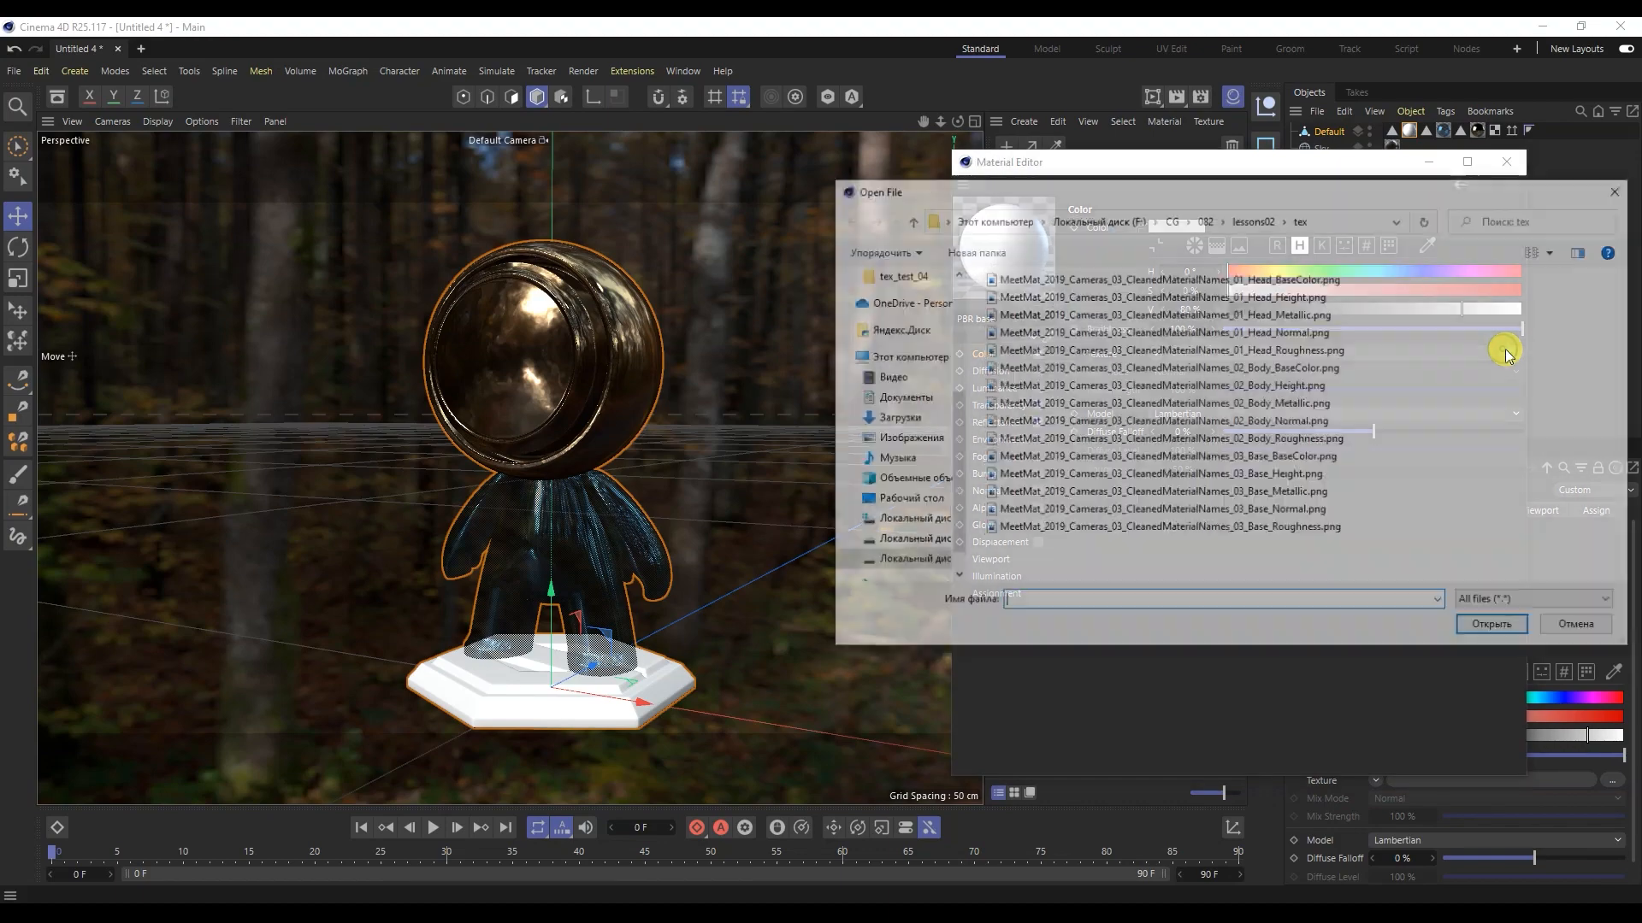
double_click(1265, 457)
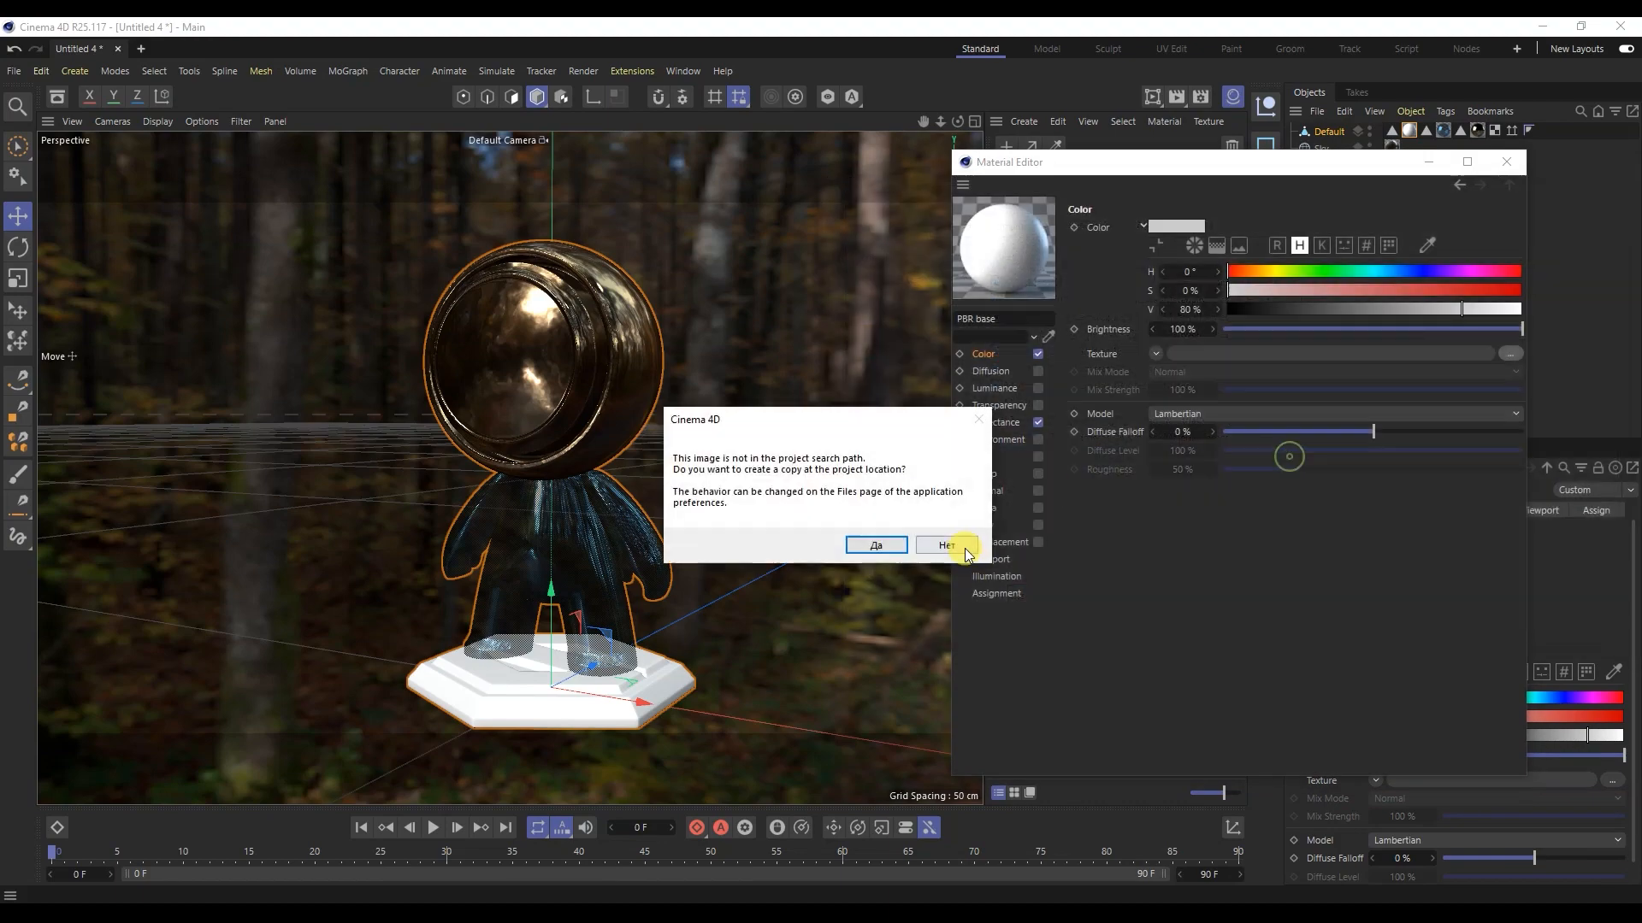
click(943, 543)
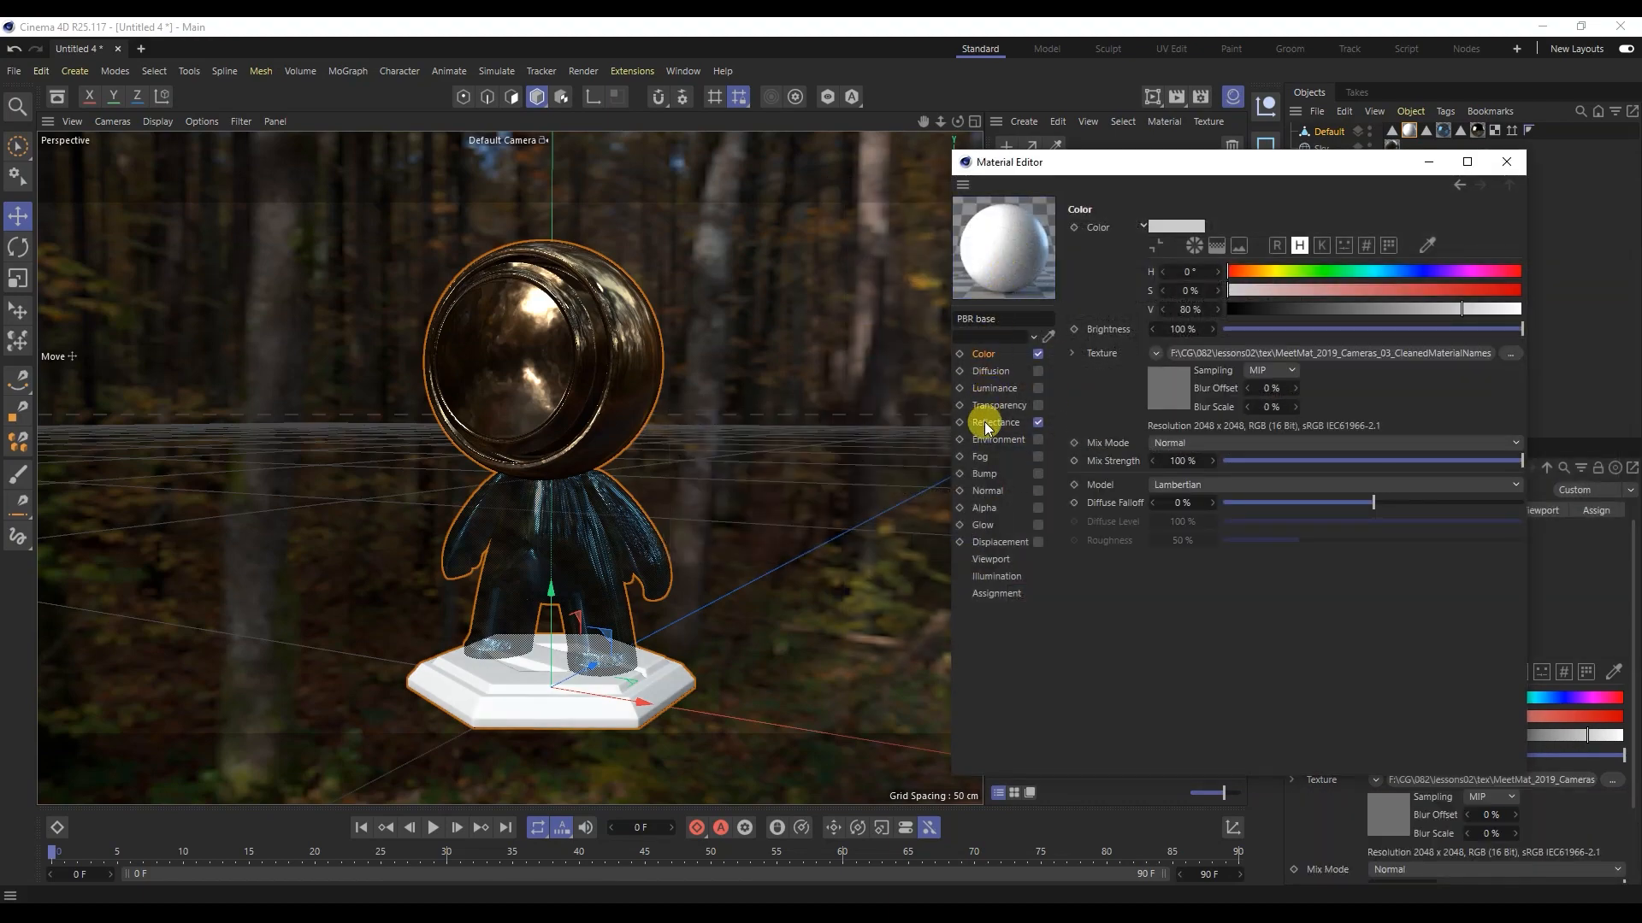
Step: Load the 03_Base_BaseColor texture as the layer color of PBR base's Default Diffuse reflectance layer, without a project copy
click(984, 422)
drag(1517, 346, 1516, 380)
click(1492, 605)
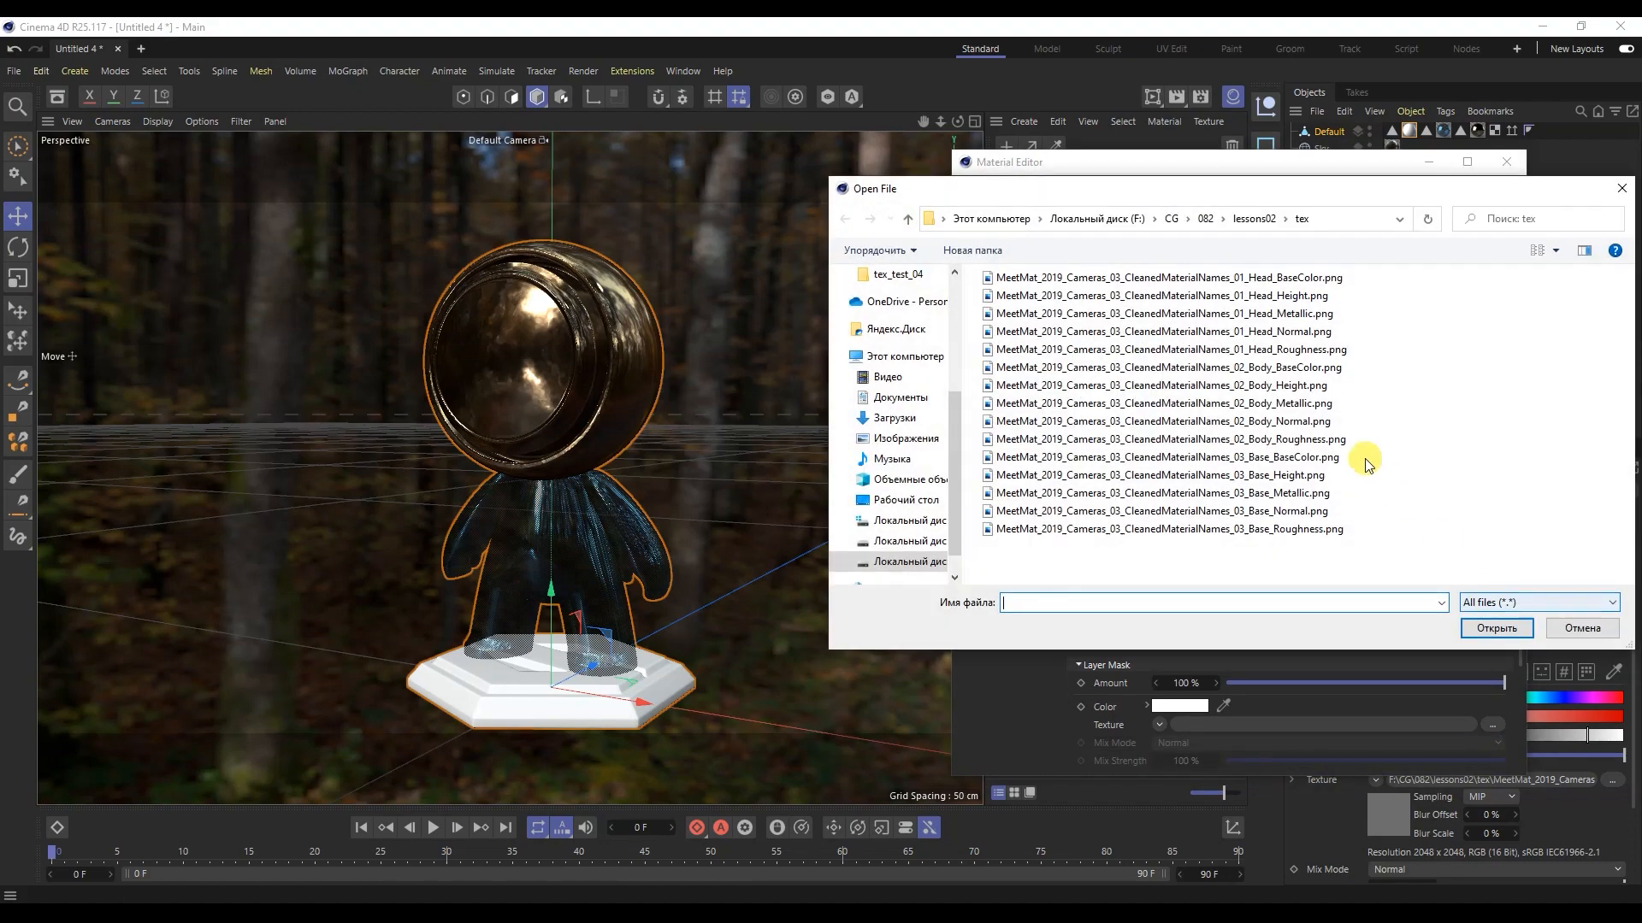
double_click(1183, 459)
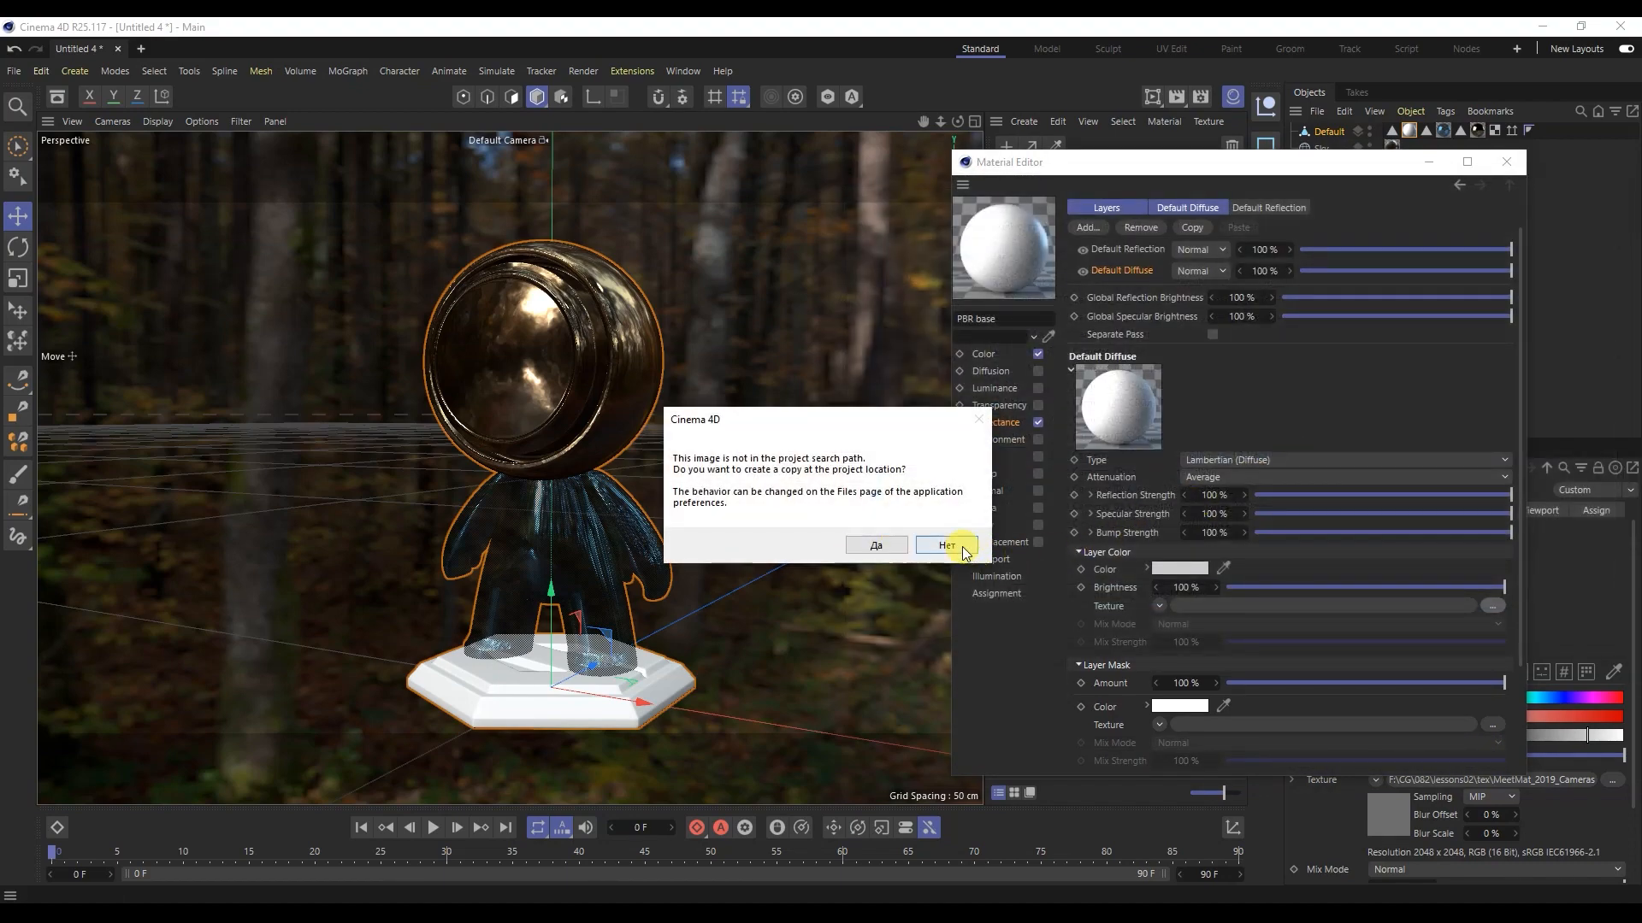
click(963, 550)
Step: Load the 03_Base_Roughness texture as the roughness map of PBR base's Default Reflection layer, without a project copy
click(1137, 251)
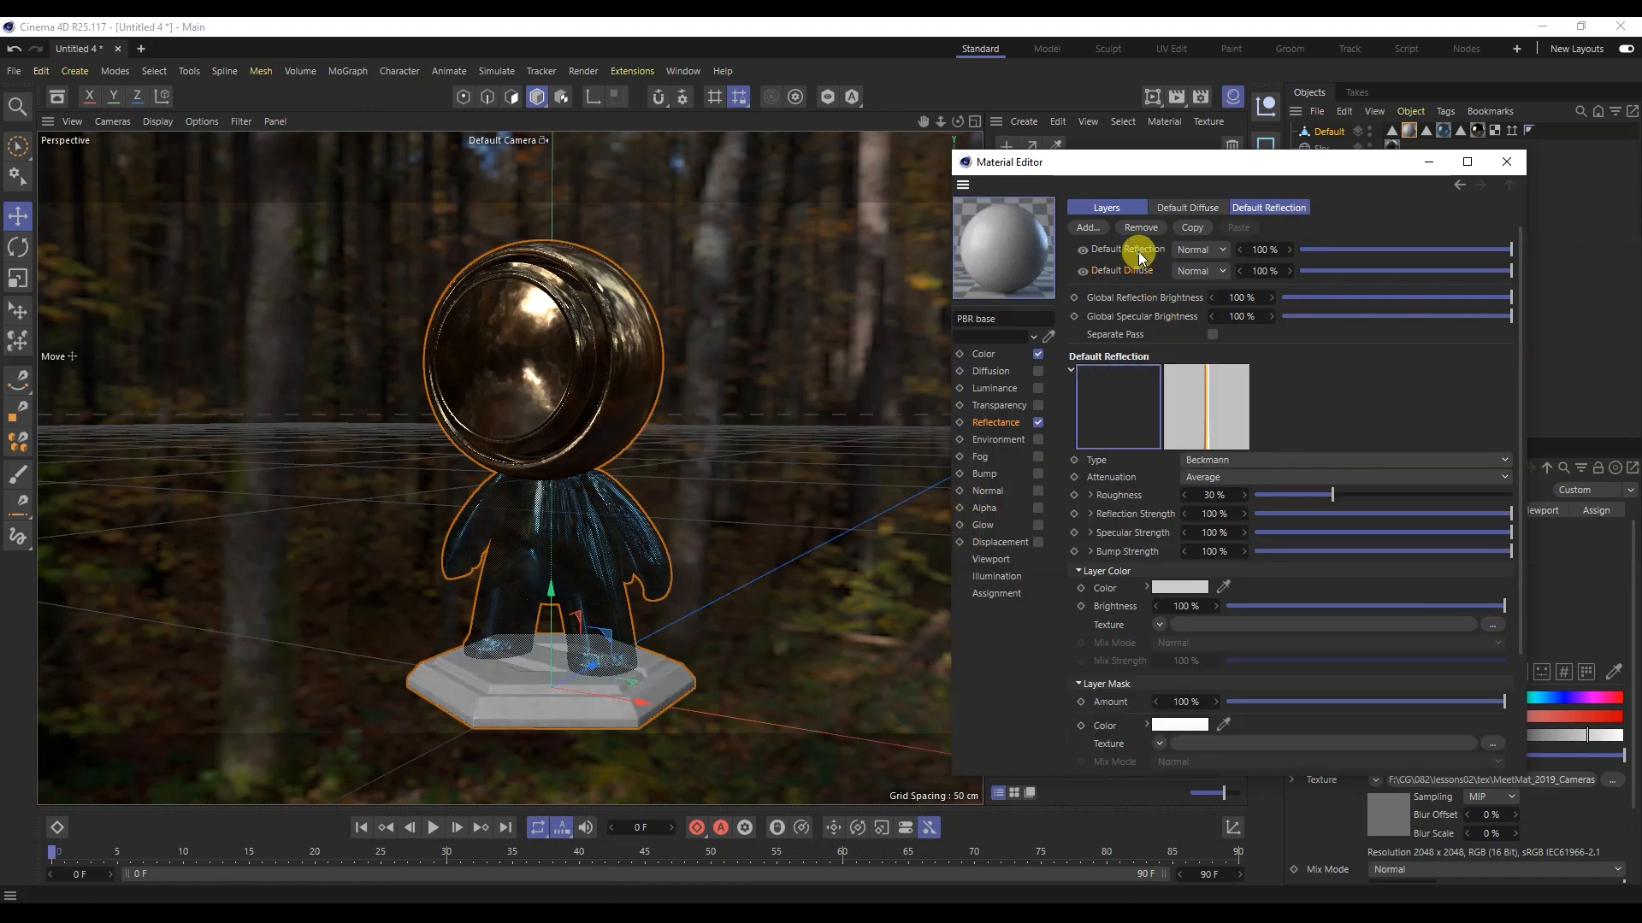
click(1090, 495)
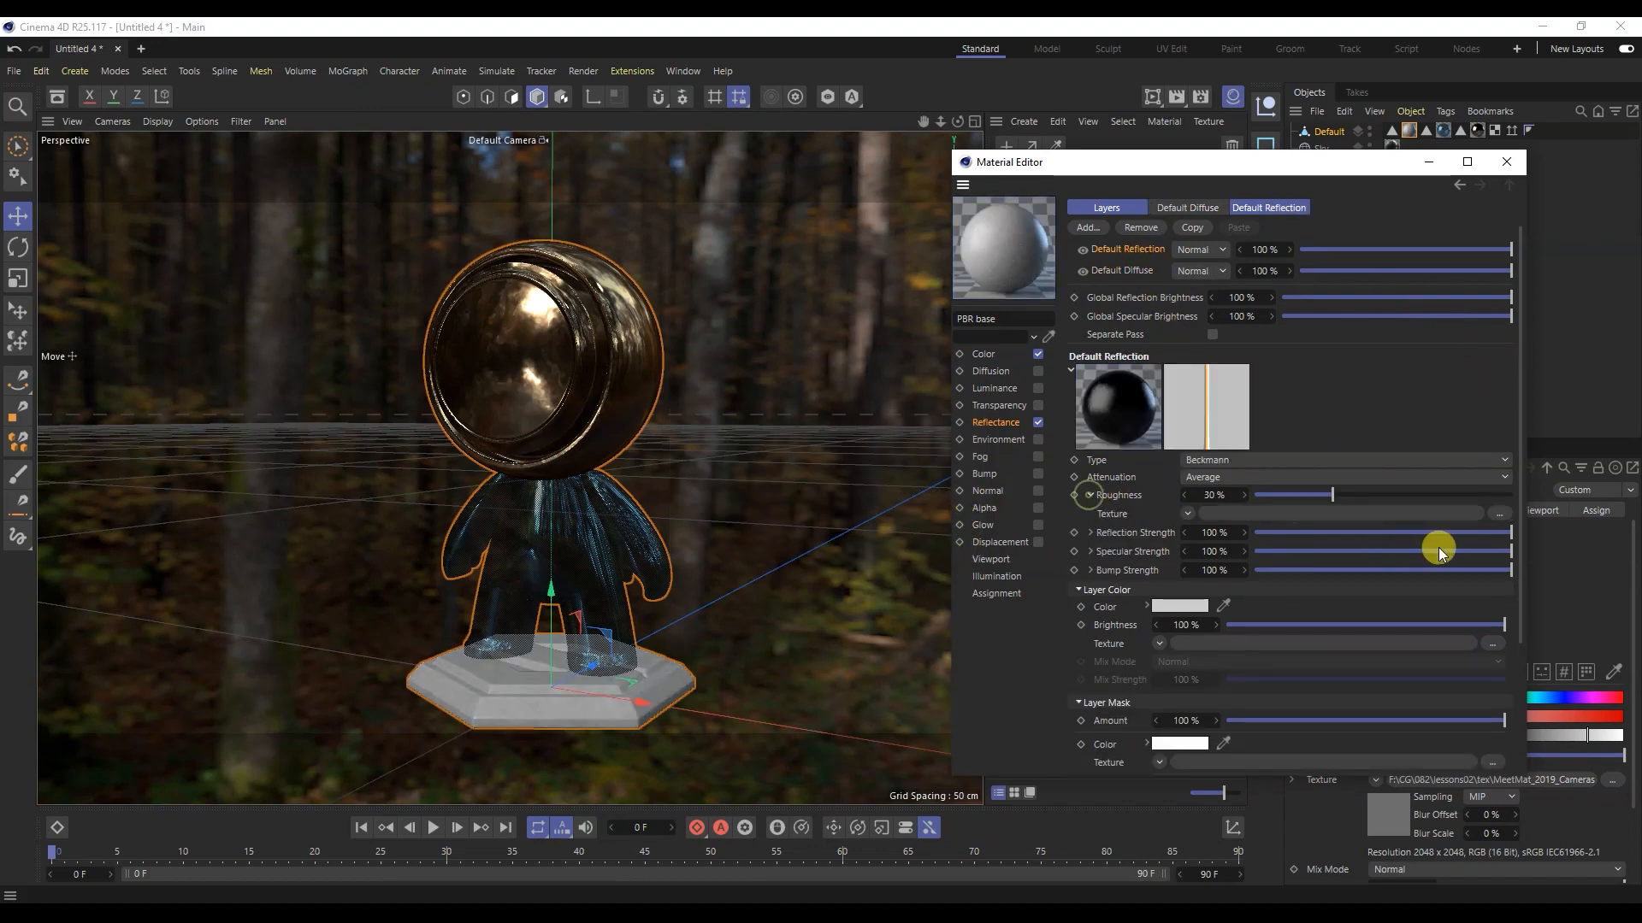
click(1495, 517)
double_click(1231, 529)
click(973, 548)
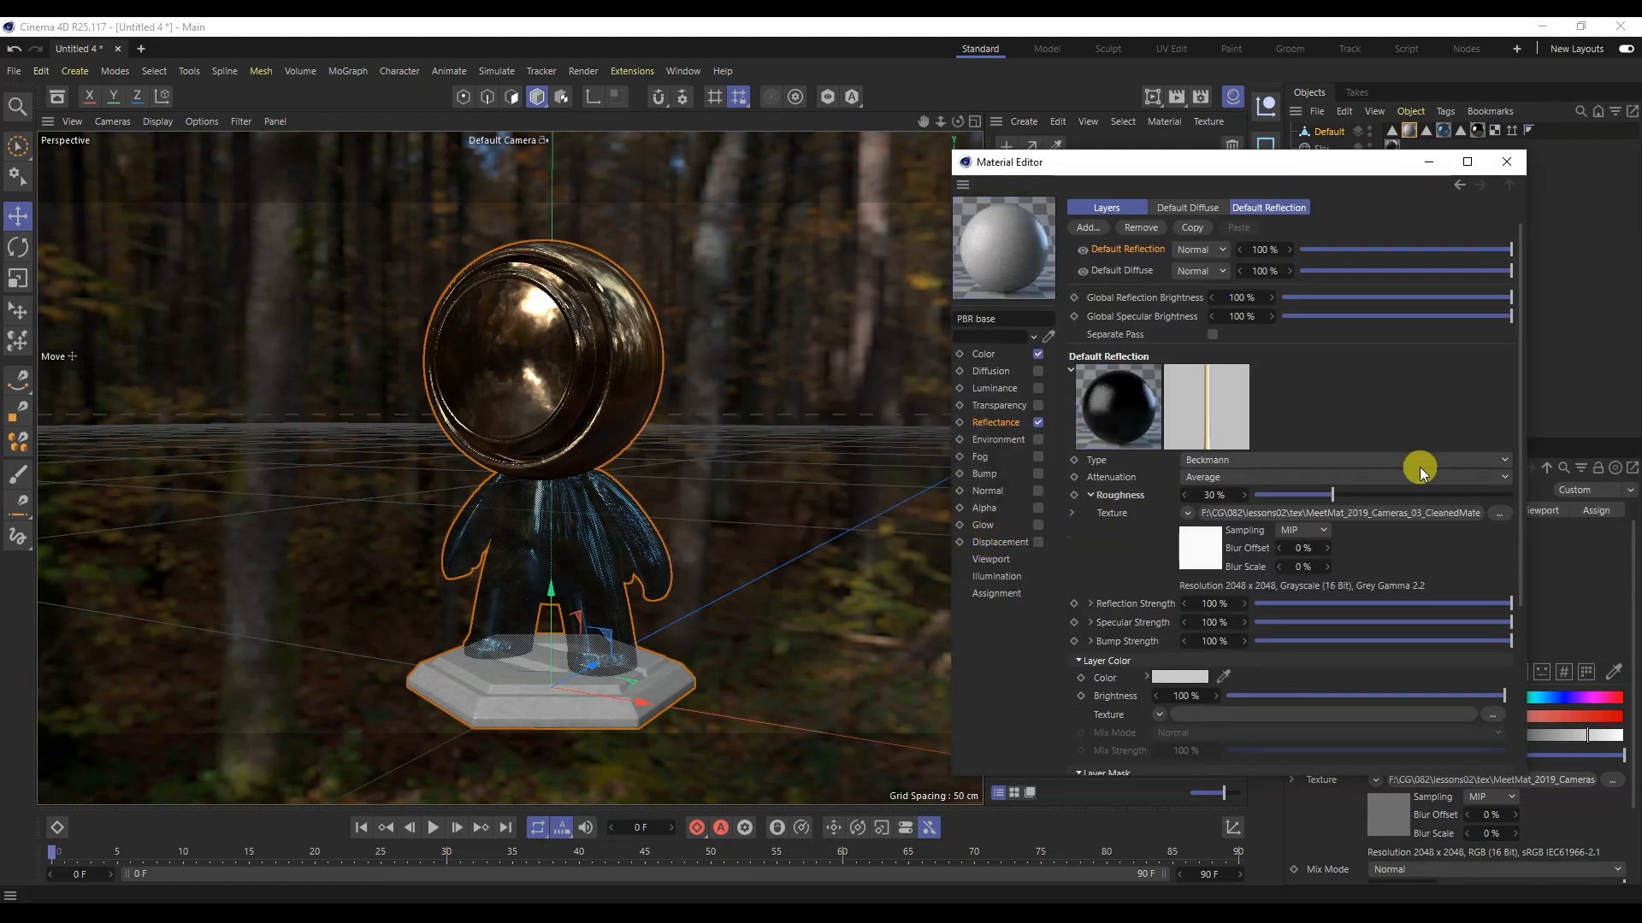
Step: Load the 03_Base_BaseColor texture as the layer color of PBR base's Default Reflection layer, without a project copy
drag(1518, 413, 1515, 506)
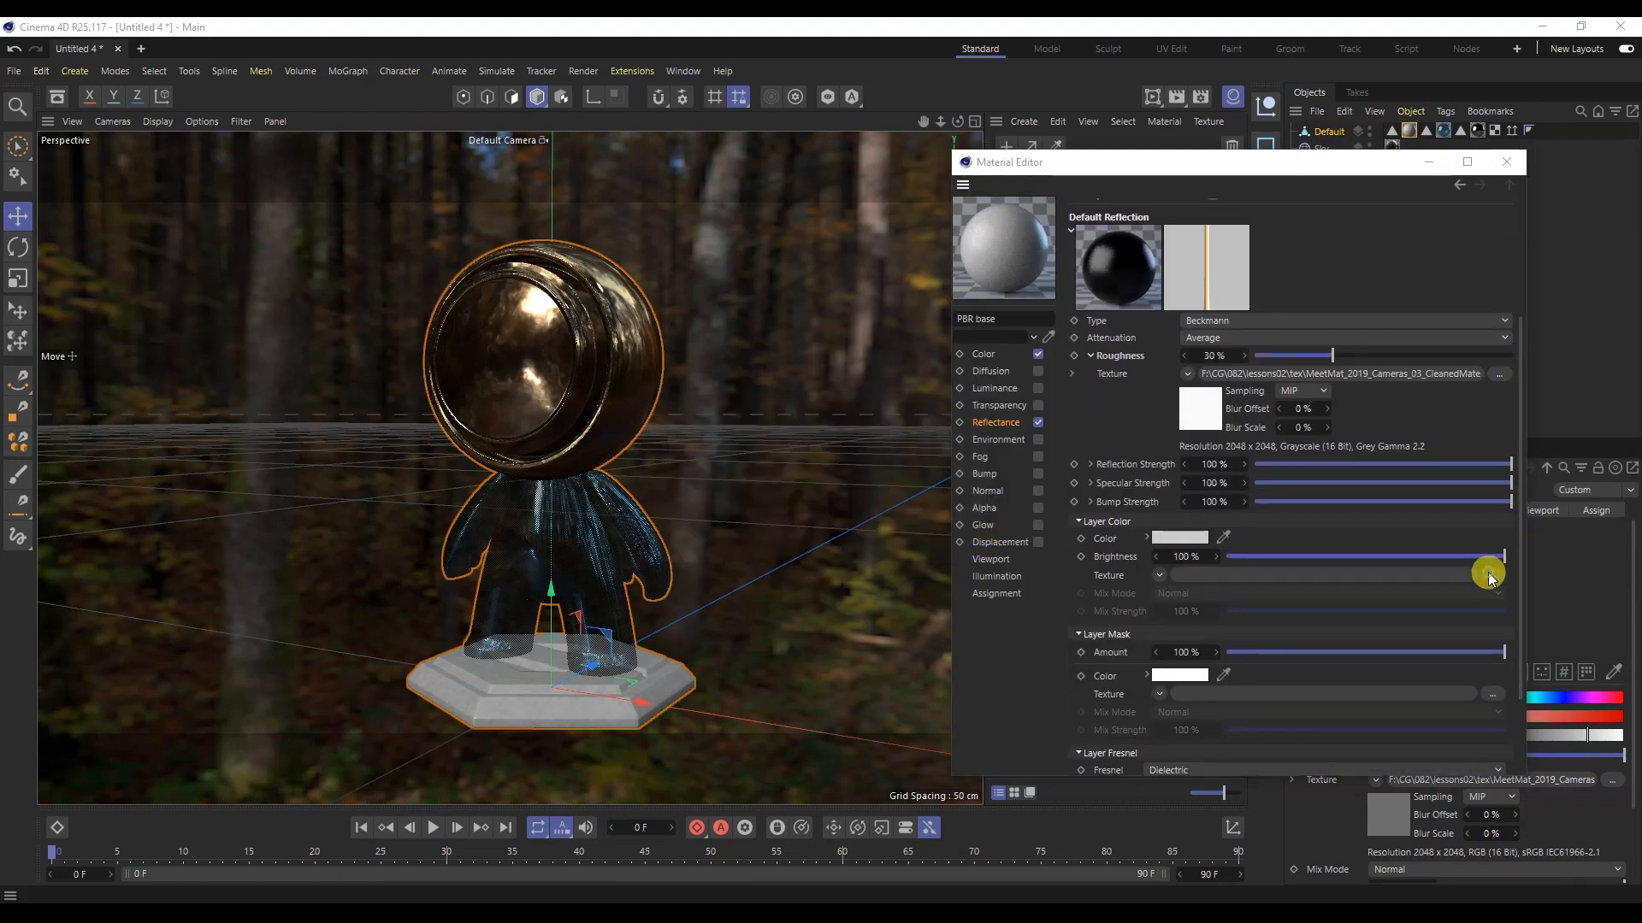
click(1484, 573)
double_click(1257, 458)
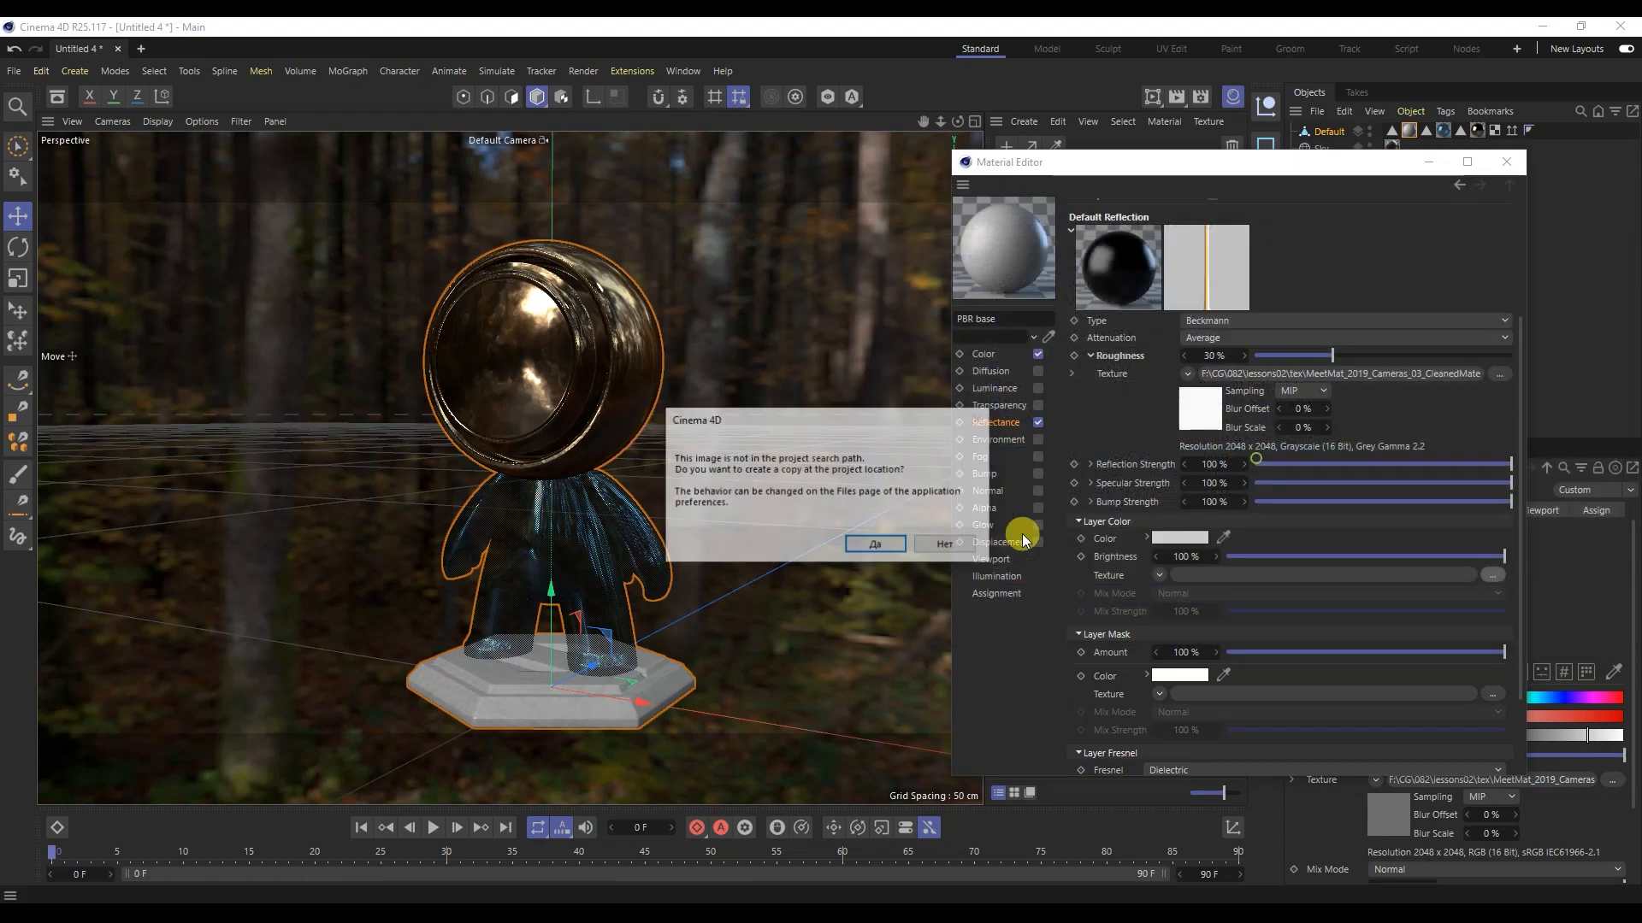
click(953, 541)
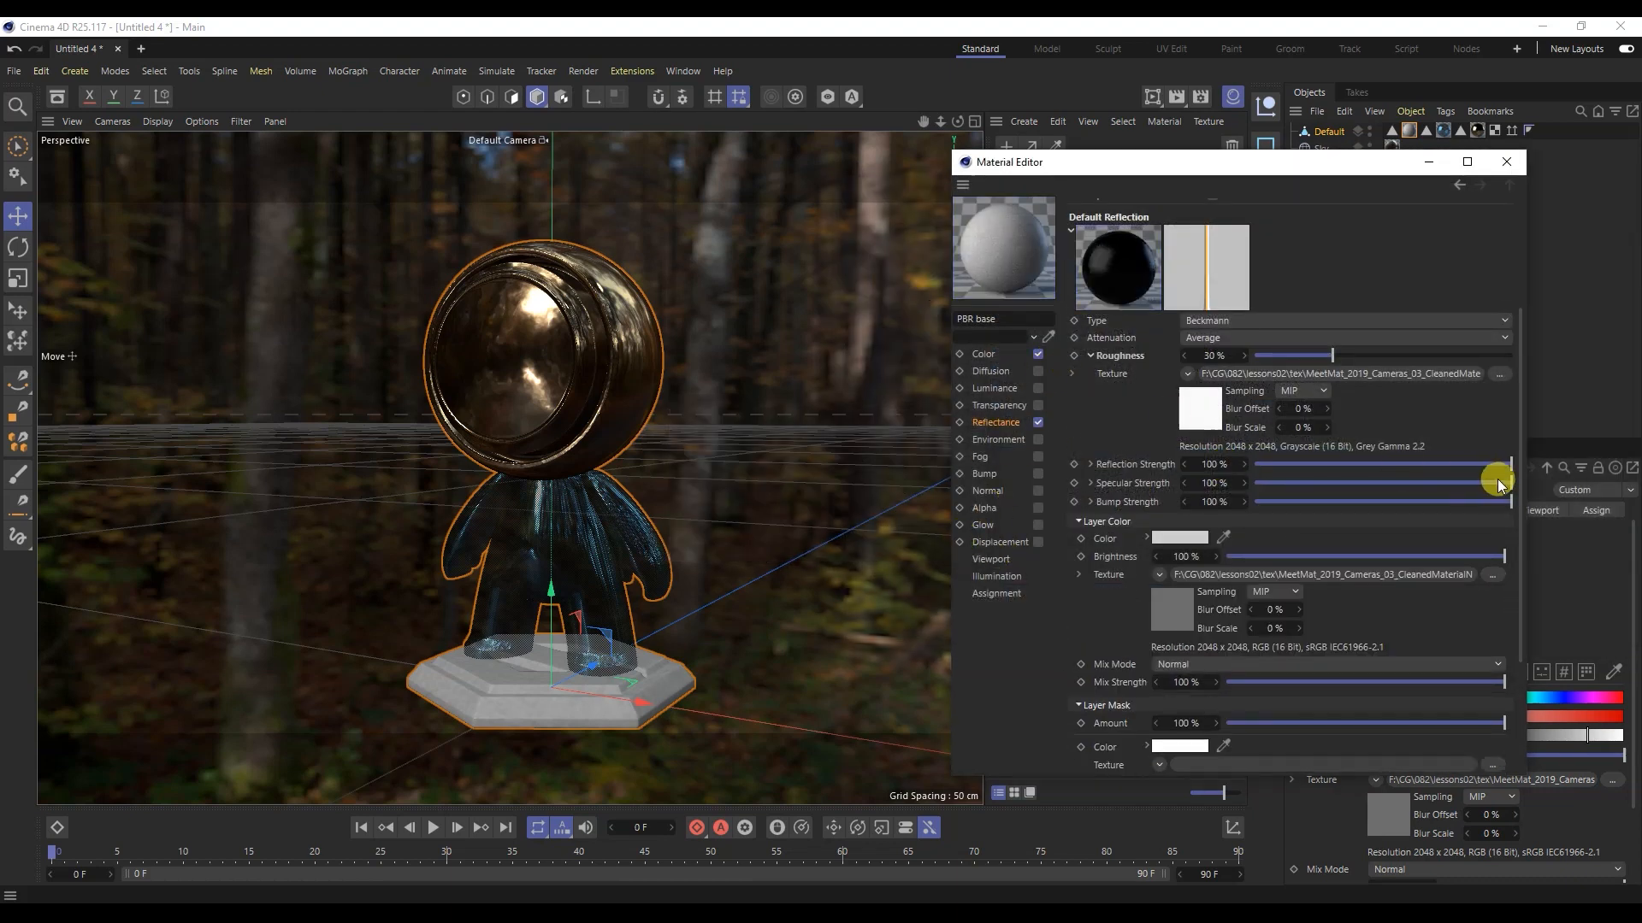
Step: Set the Default Reflection layer's Fresnel to Dielectric with the Custom preset and an IOR of 1.35
drag(1521, 458, 1521, 643)
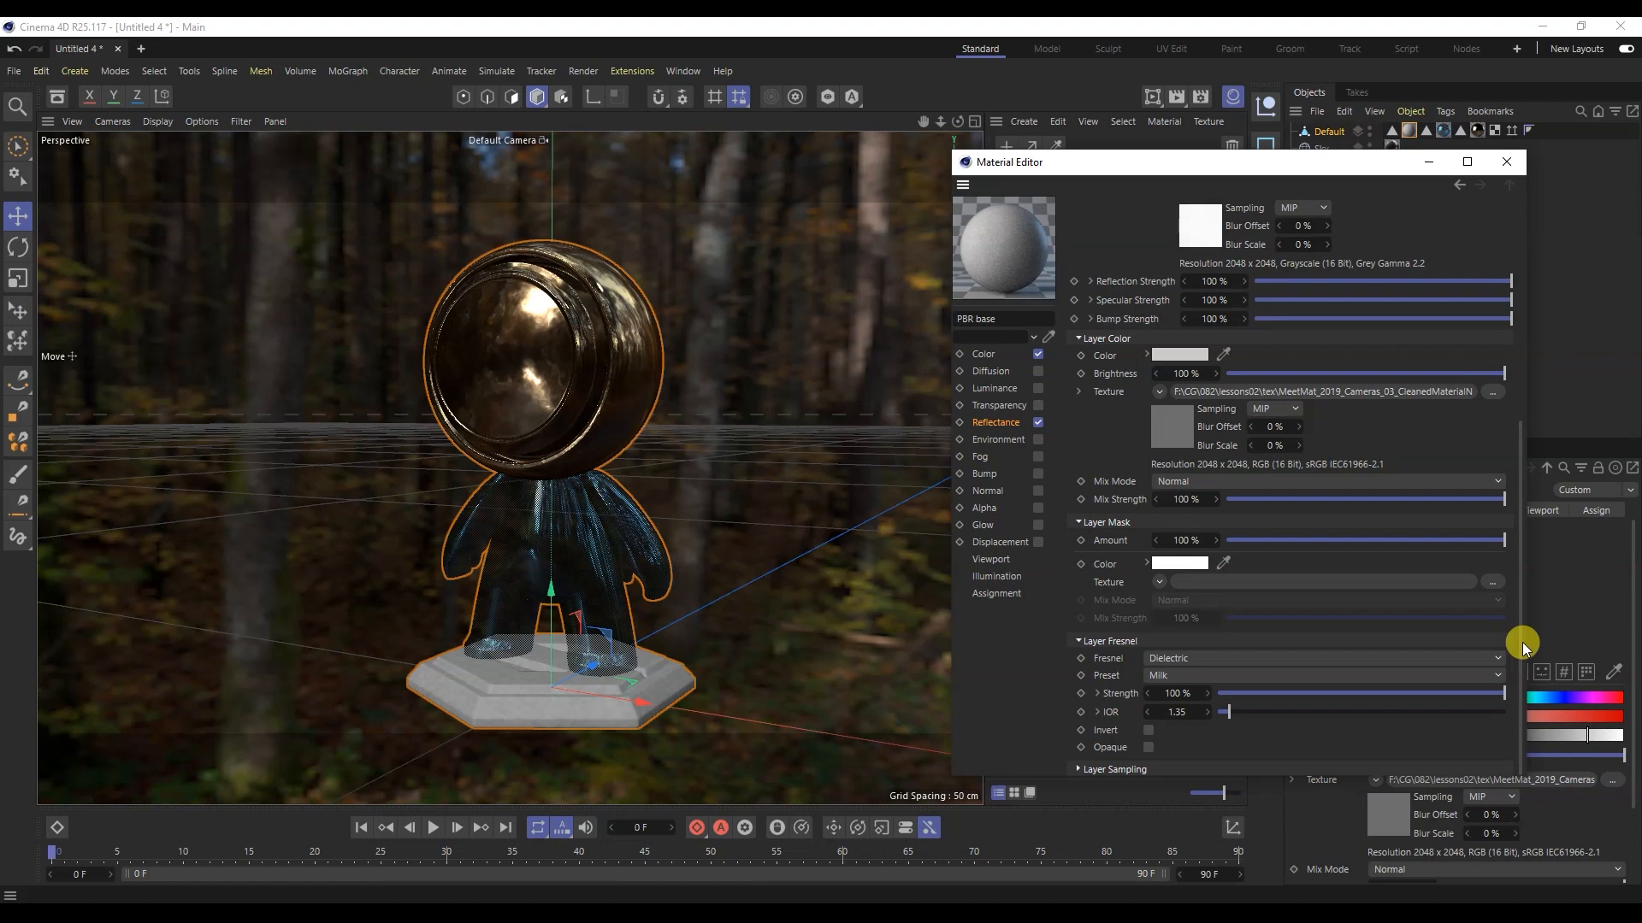
click(1202, 659)
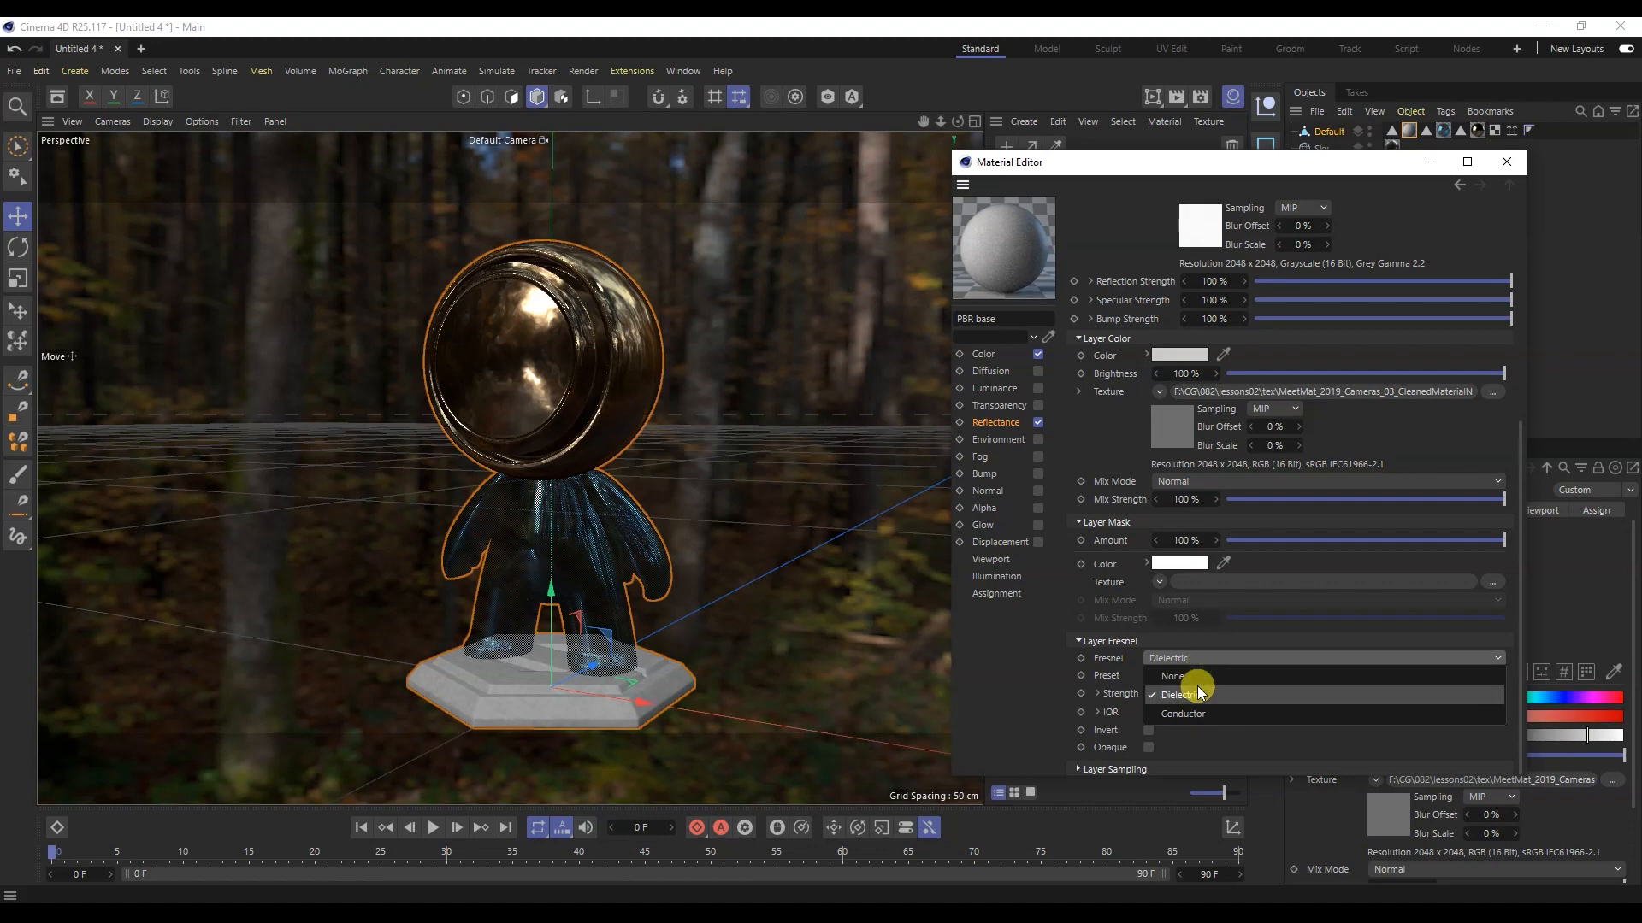
click(1198, 695)
click(1185, 677)
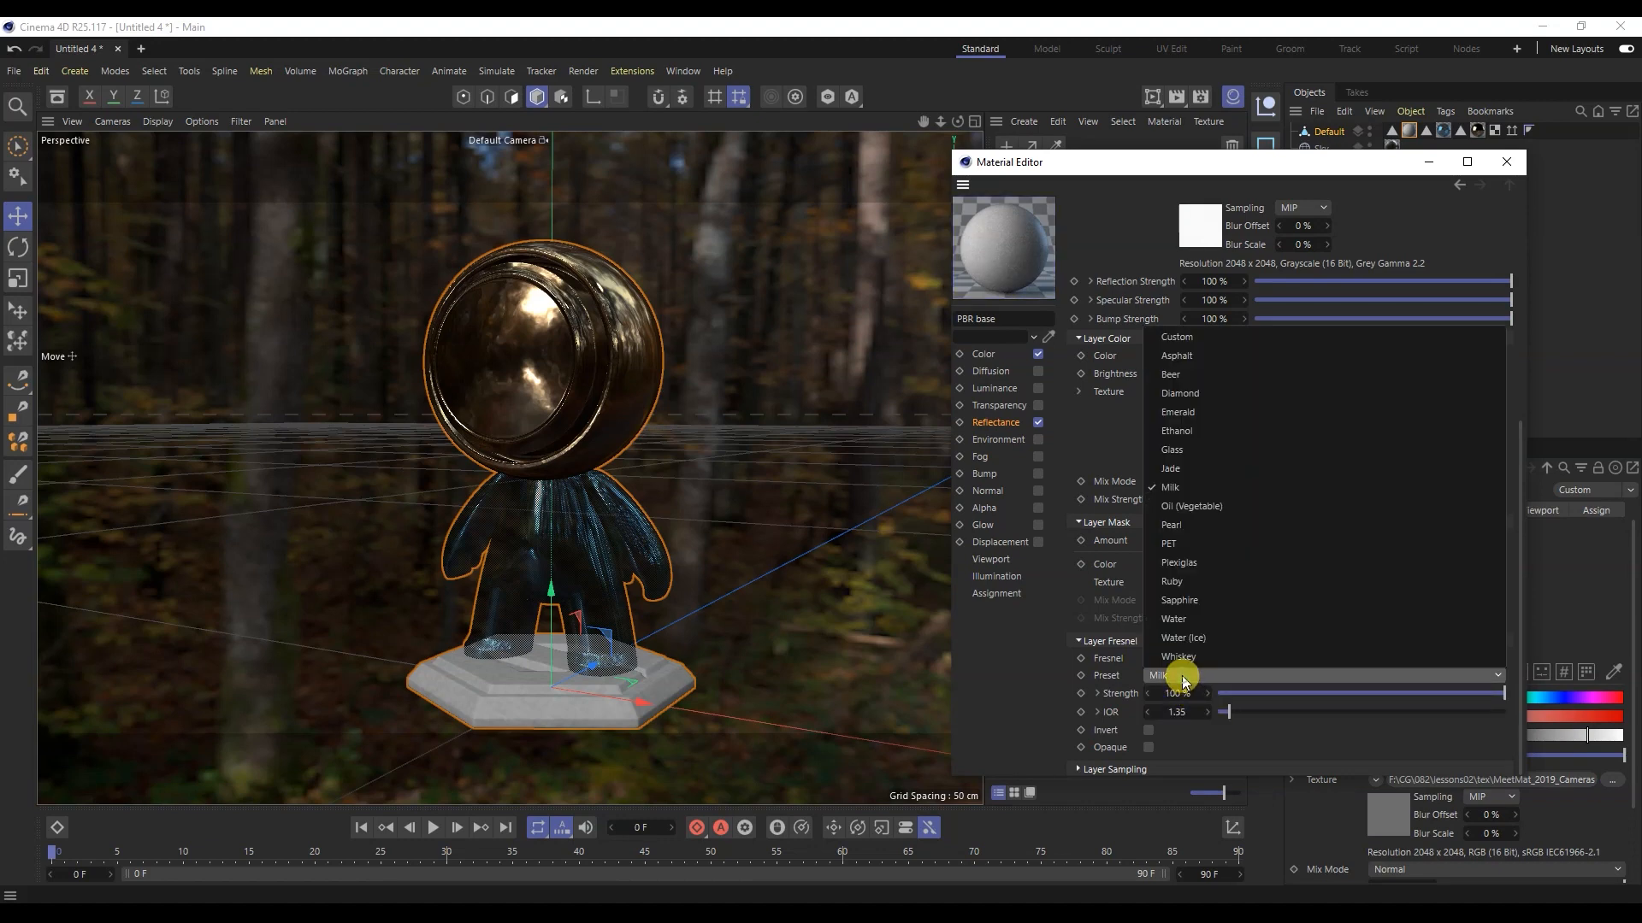
click(1189, 337)
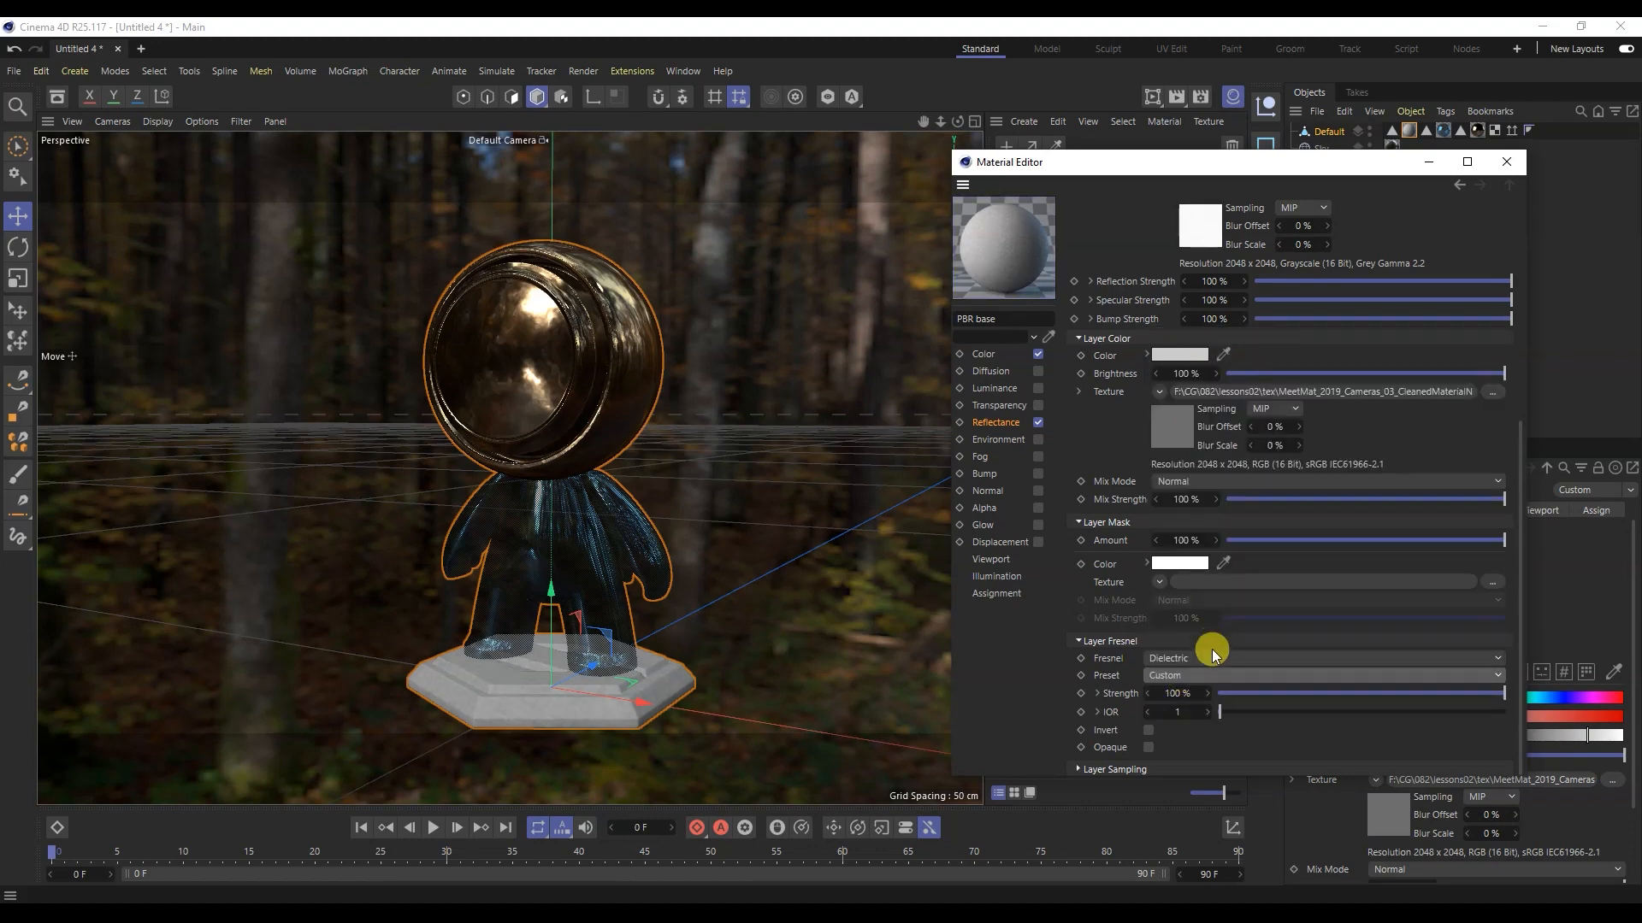
click(1180, 712)
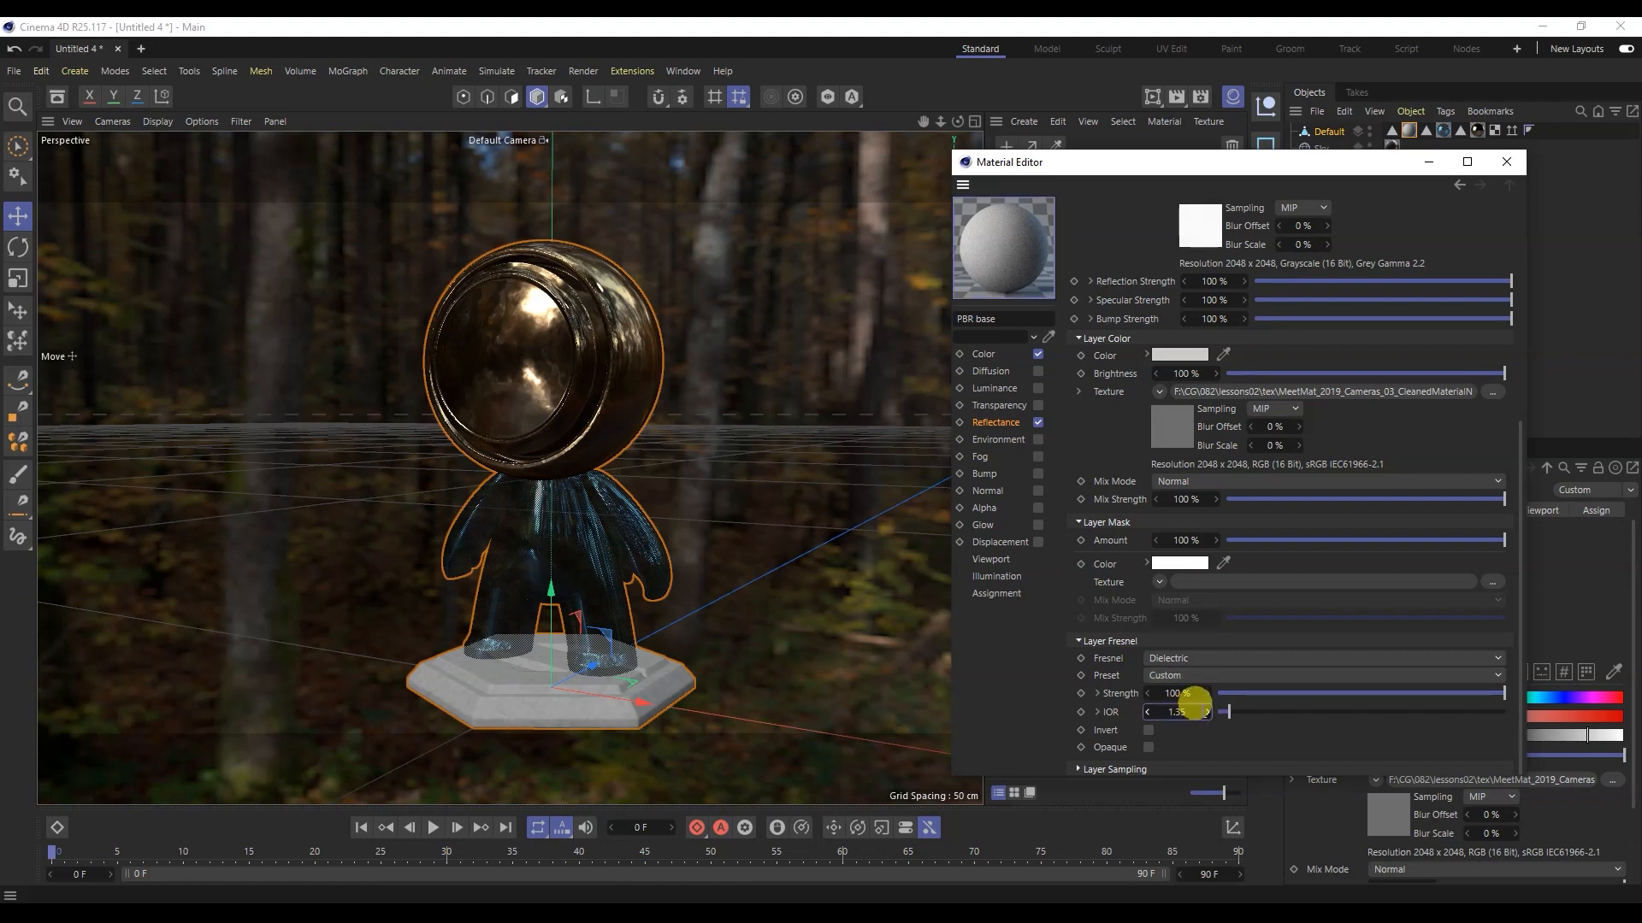
Step: Add a GGX reflectance layer to PBR base and name it Metal
scroll(1521, 691, up, 3)
scroll(1517, 670, up, 5)
click(1086, 265)
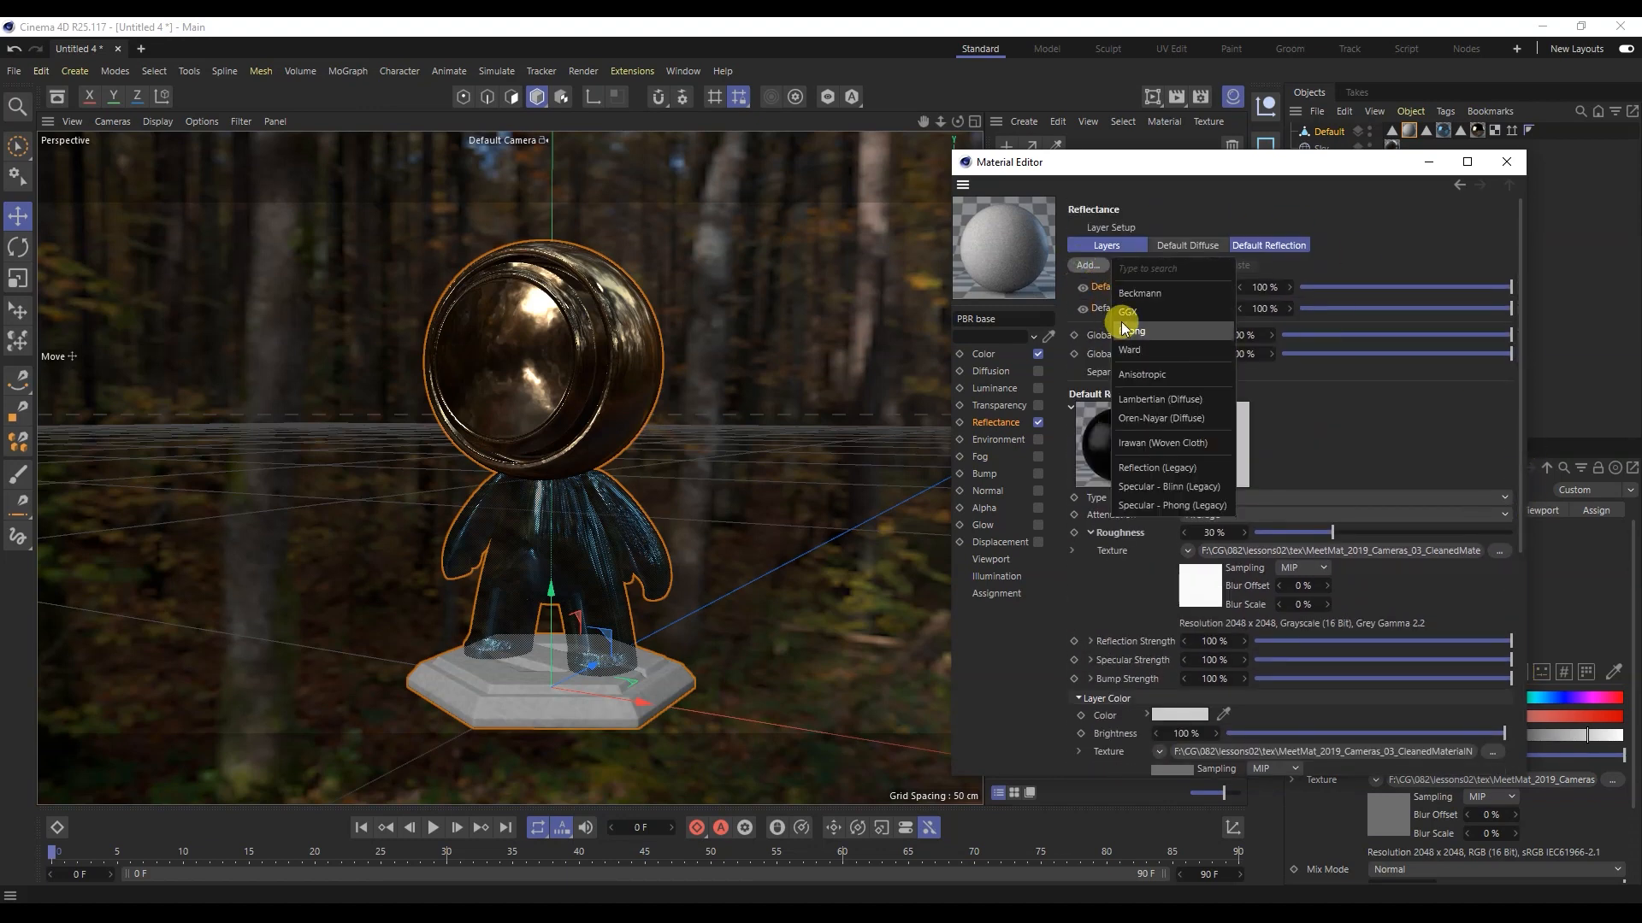
click(1125, 312)
double_click(1103, 287)
text(Metal)
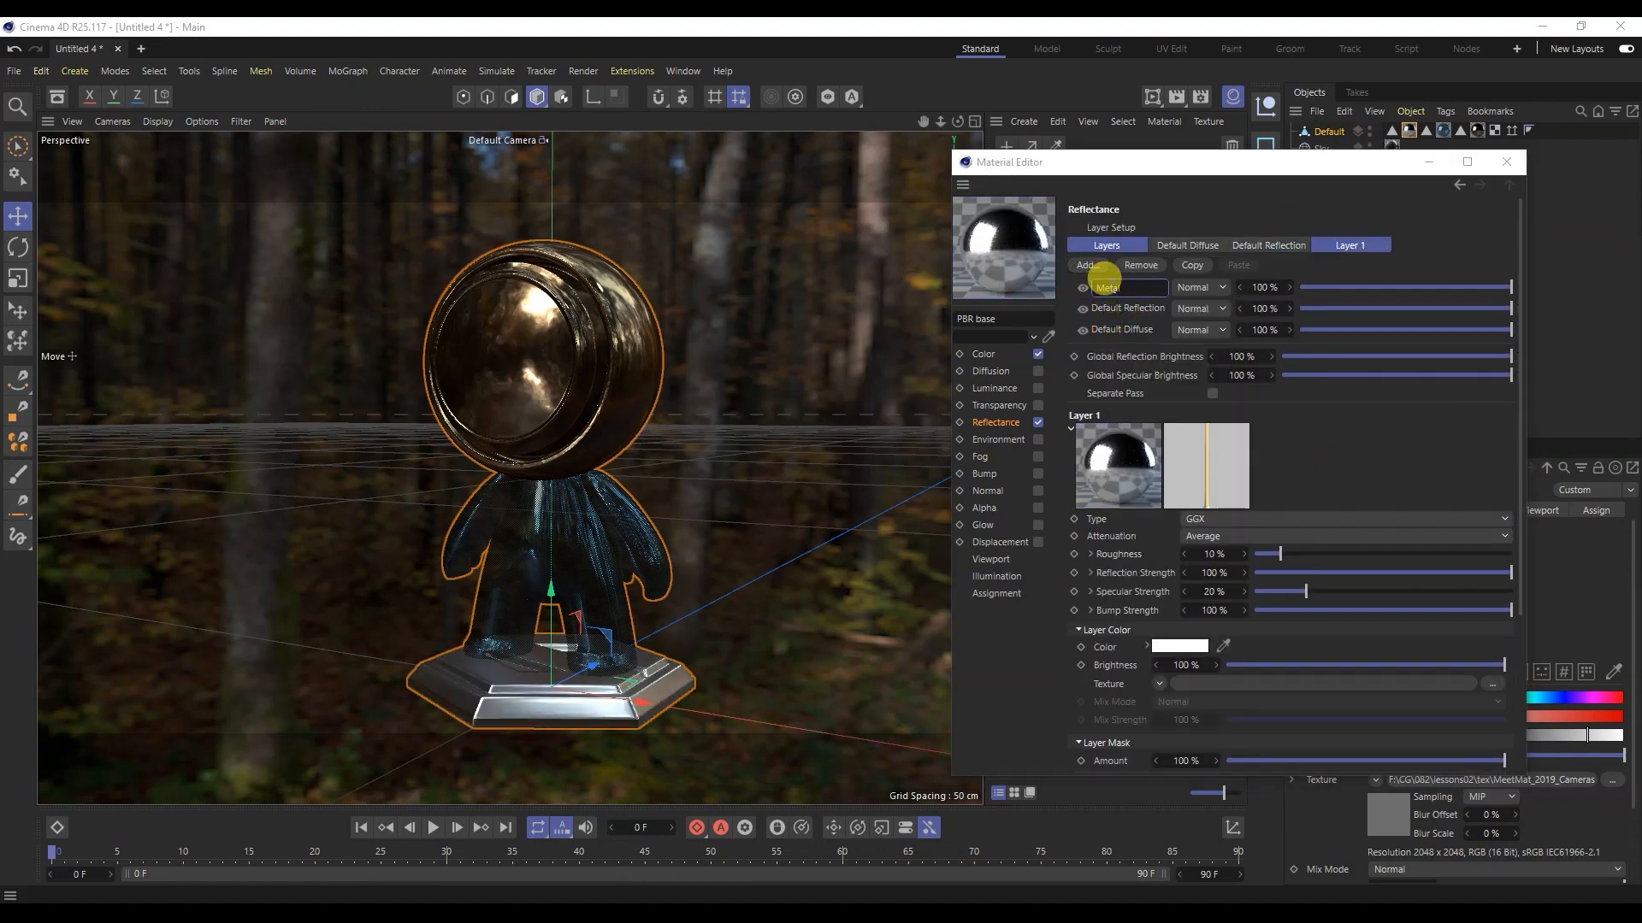
click(1142, 160)
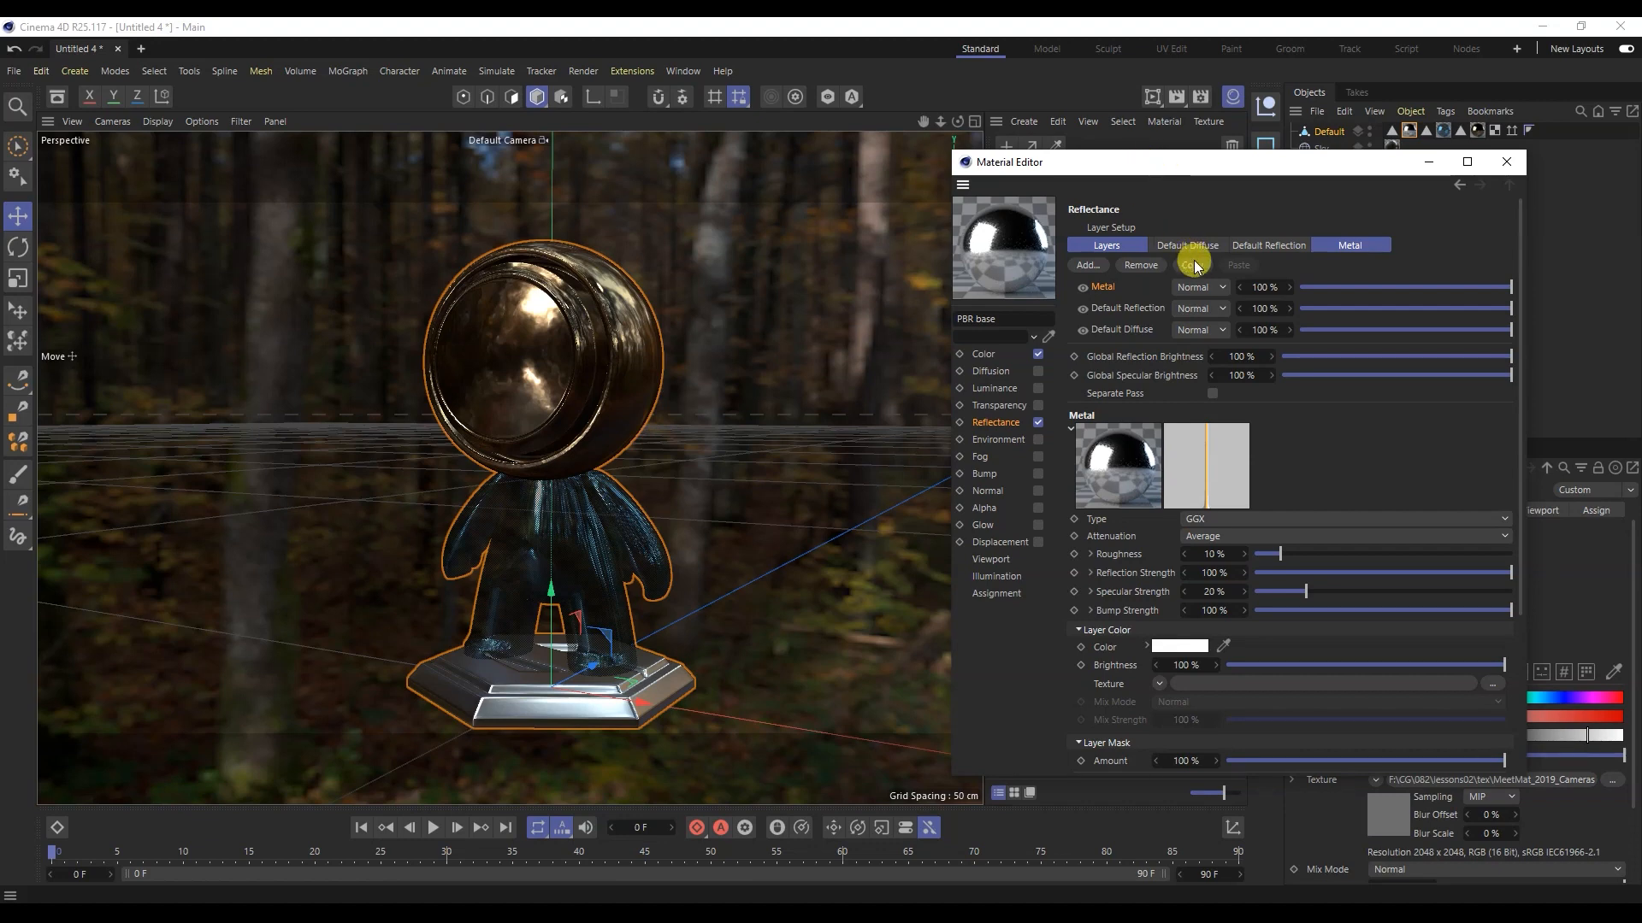
Step: Set the Metal layer's attenuation to Metal and load the 03_Base_Roughness texture as its roughness map, without a project copy
click(1250, 537)
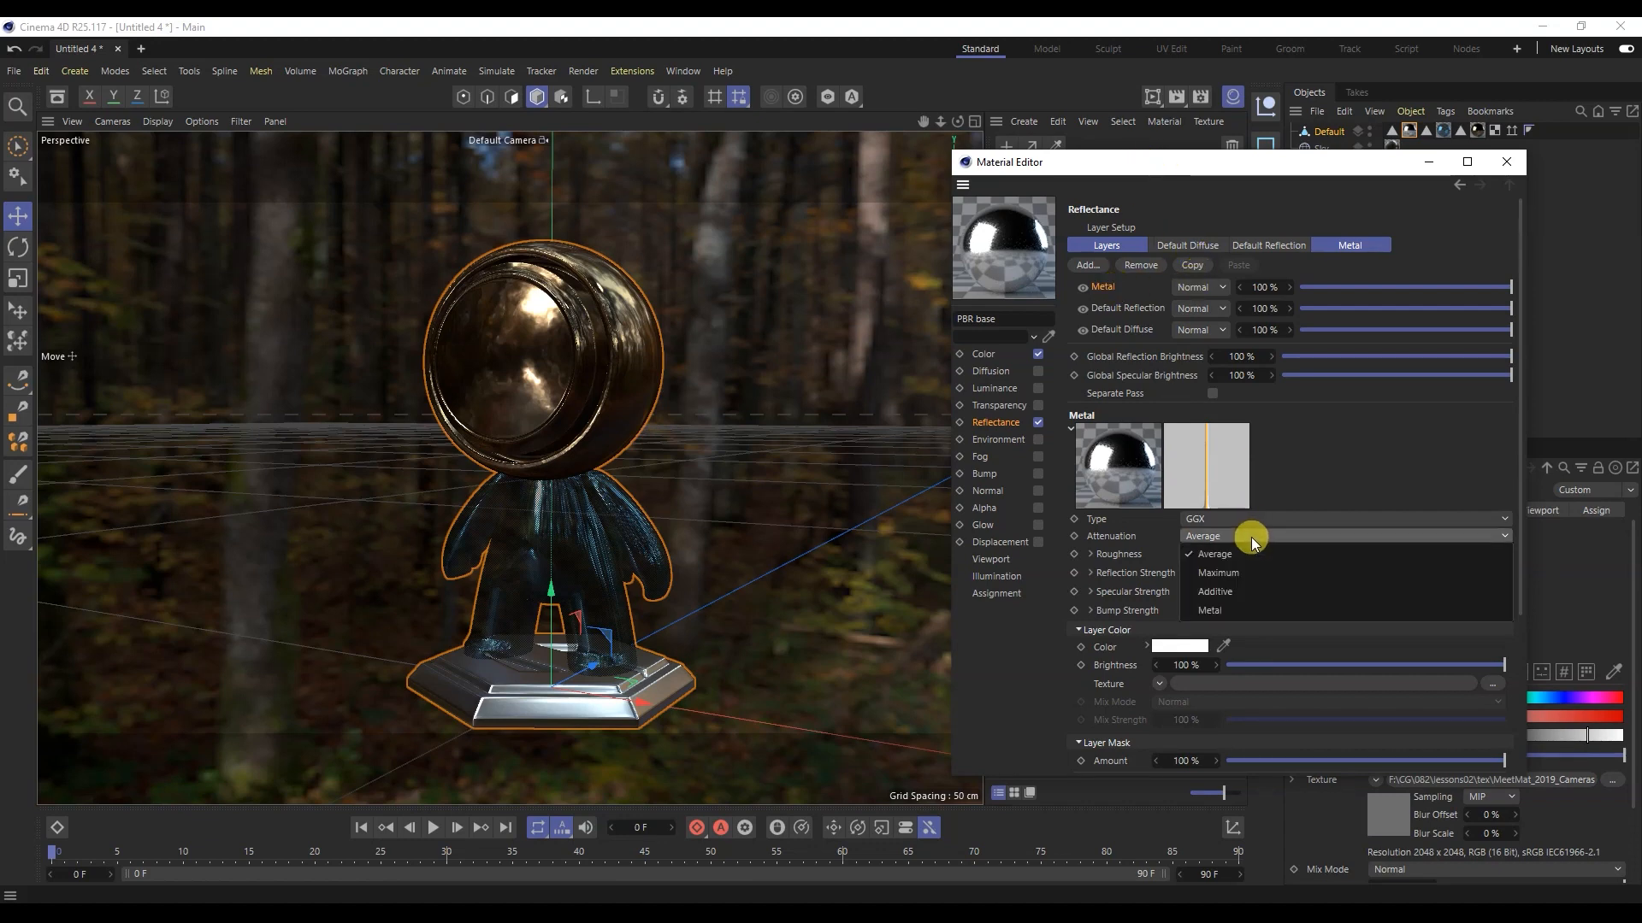
click(1248, 614)
click(1089, 552)
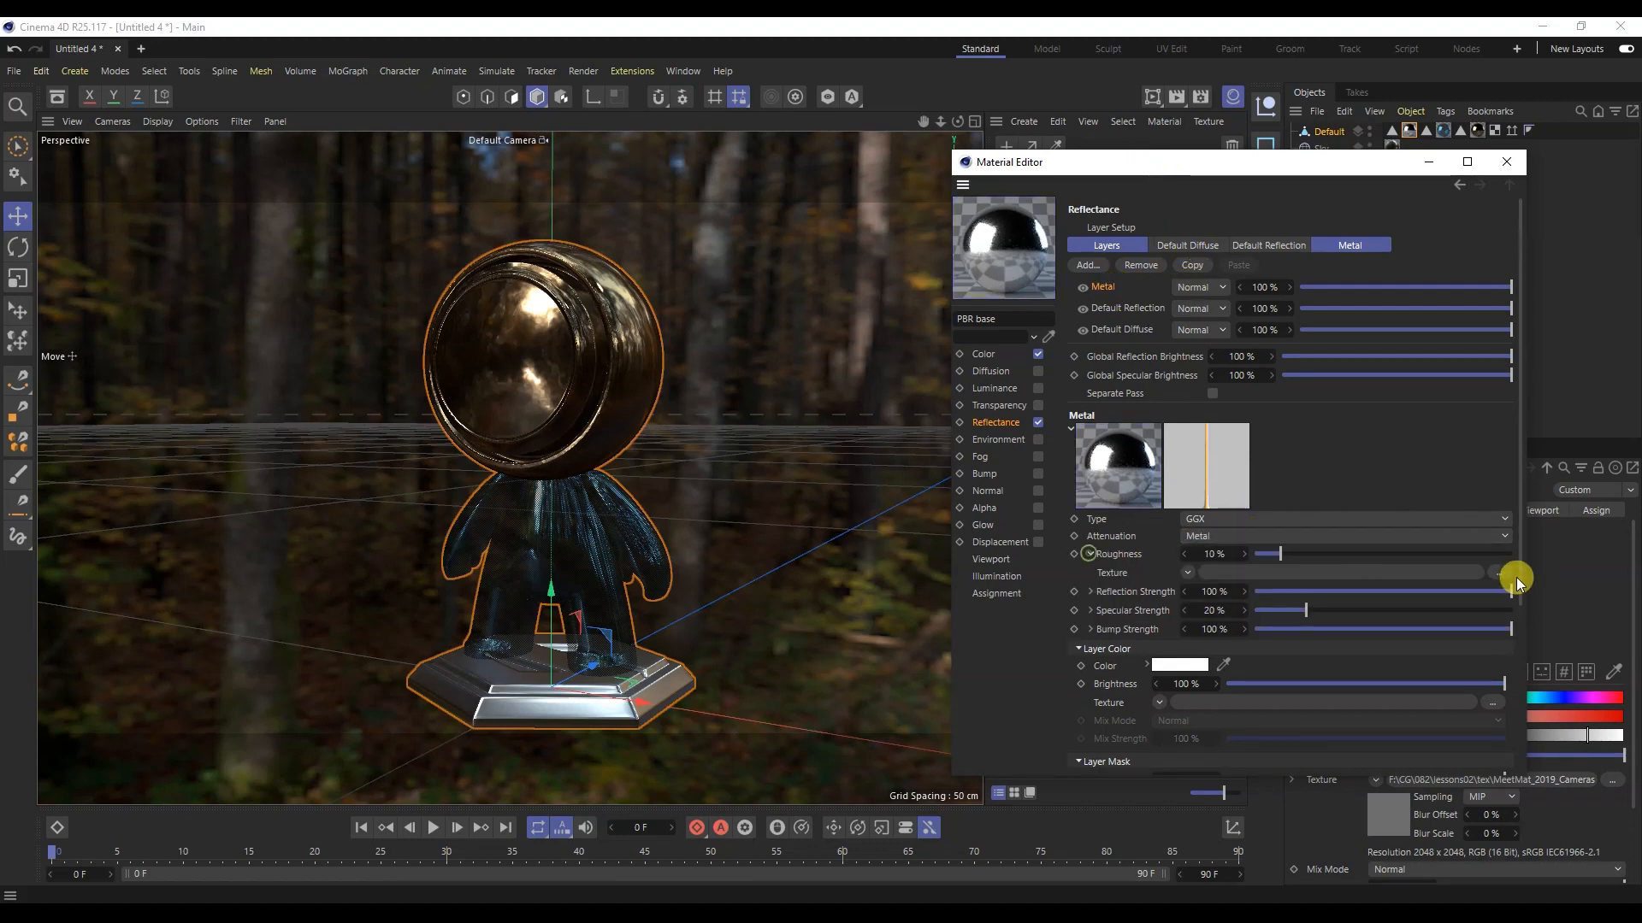
click(1506, 573)
double_click(1317, 528)
click(945, 545)
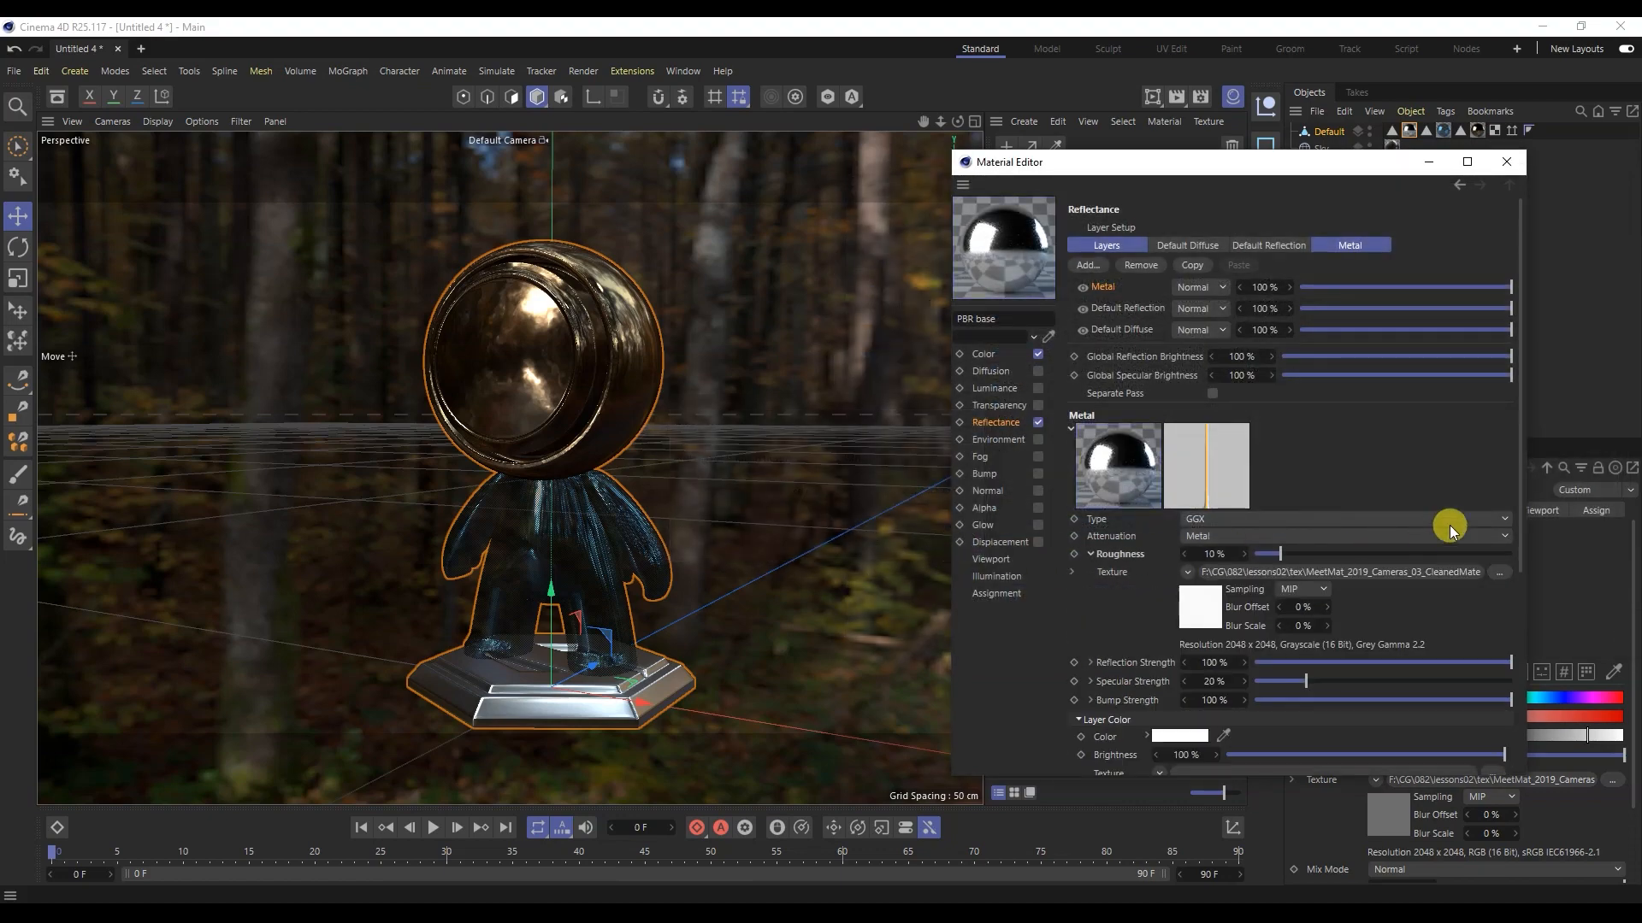
Step: Load the 03_Base_BaseColor texture as the layer color of PBR base's Metal layer, without a project copy
drag(1515, 458, 1500, 603)
scroll(1501, 604, down, 2)
click(1490, 512)
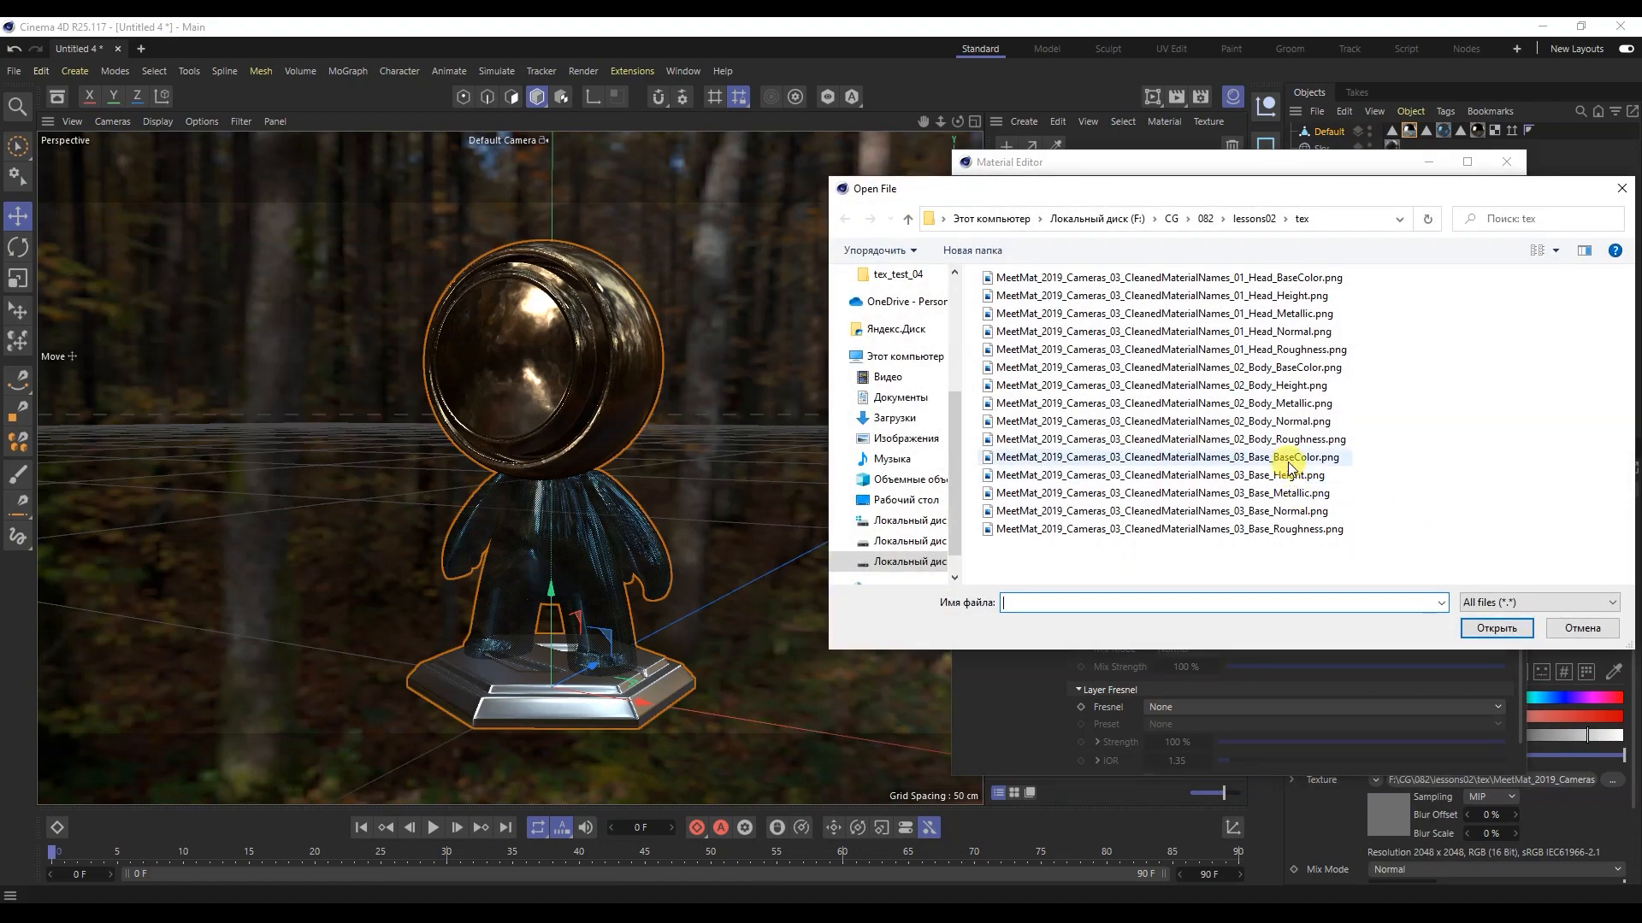
double_click(1289, 466)
click(942, 544)
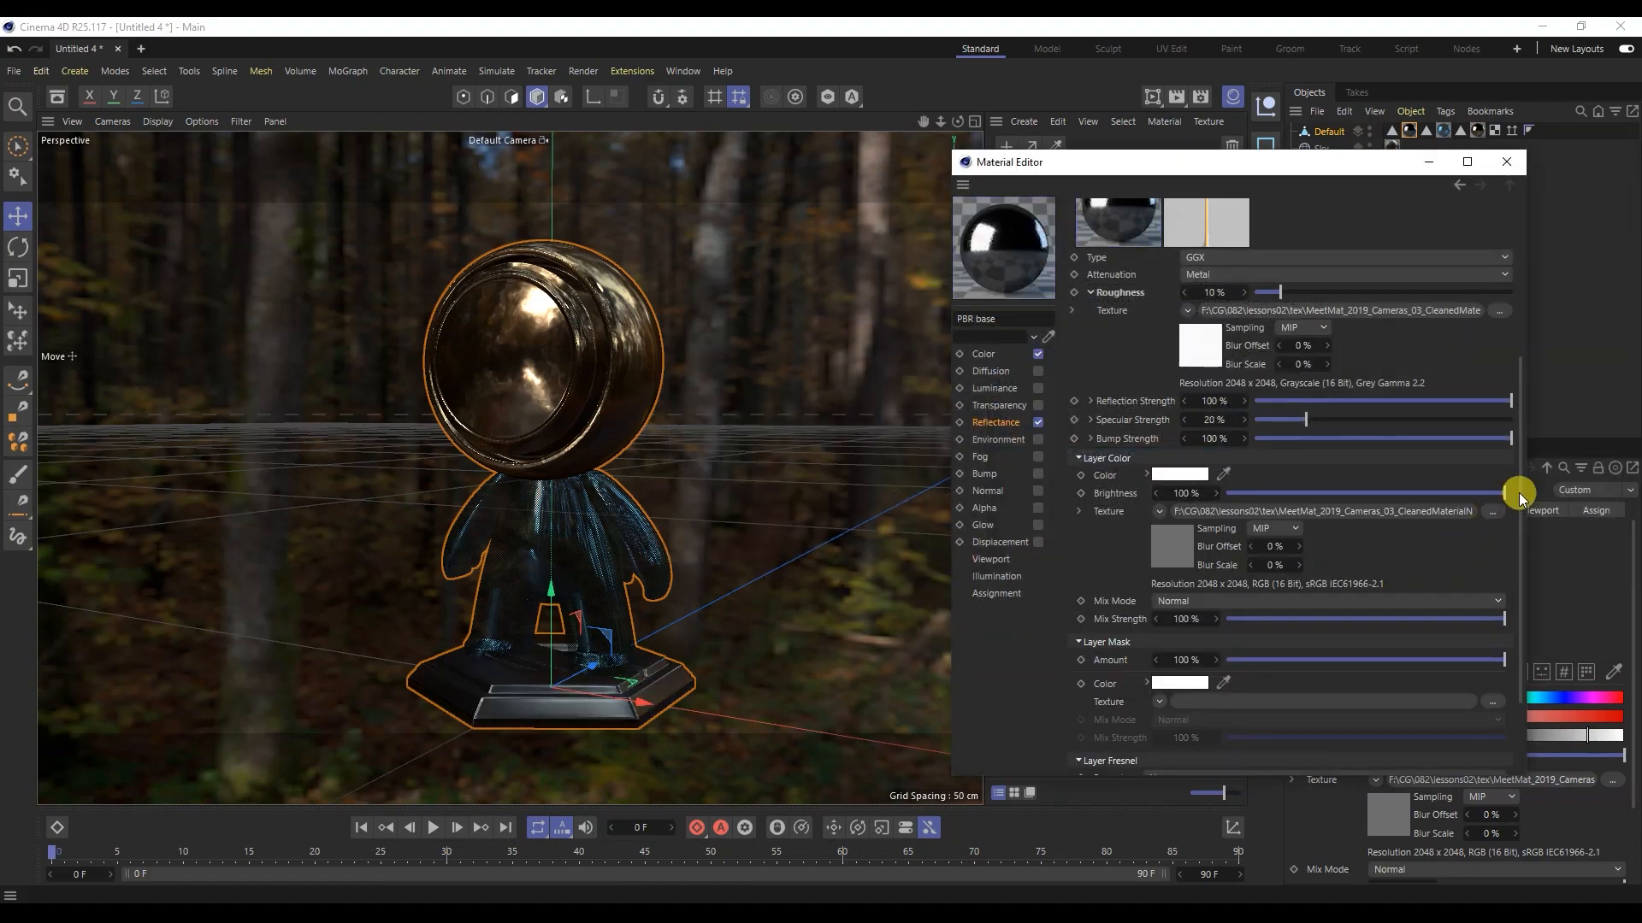
Step: Load the 03_Base_Metallic texture as the layer mask of PBR base's Metal layer, without a project copy
scroll(1213, 553, down, 5)
click(1490, 583)
double_click(1291, 492)
click(943, 543)
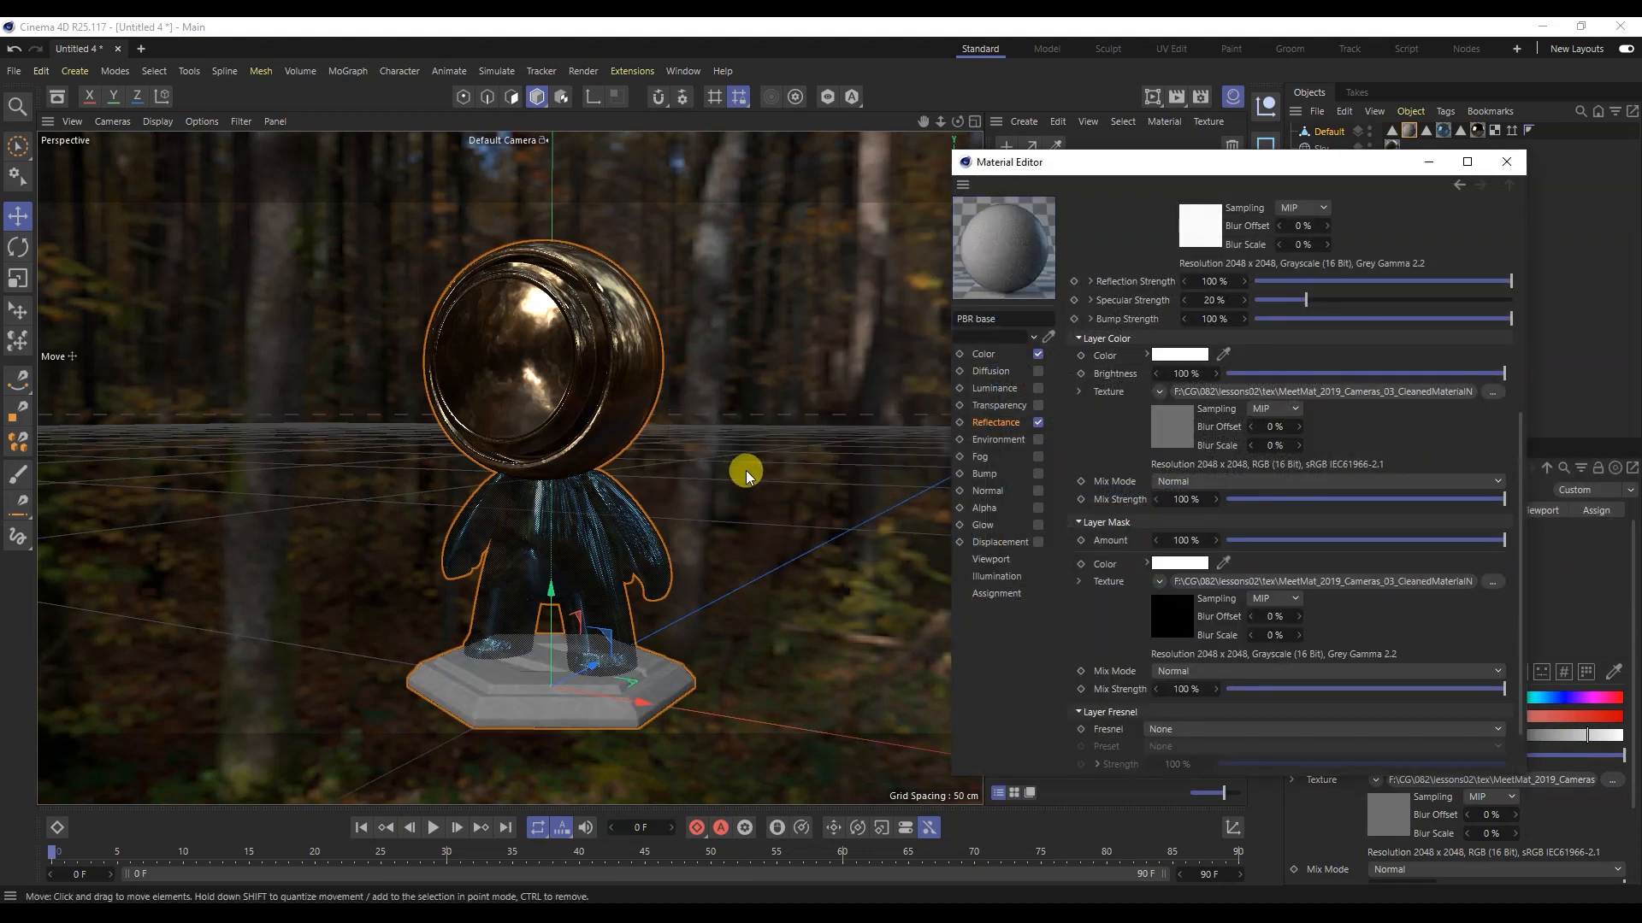
Step: Set the Metal layer's Fresnel to Dielectric, keeping the Custom preset
drag(1518, 551, 1505, 734)
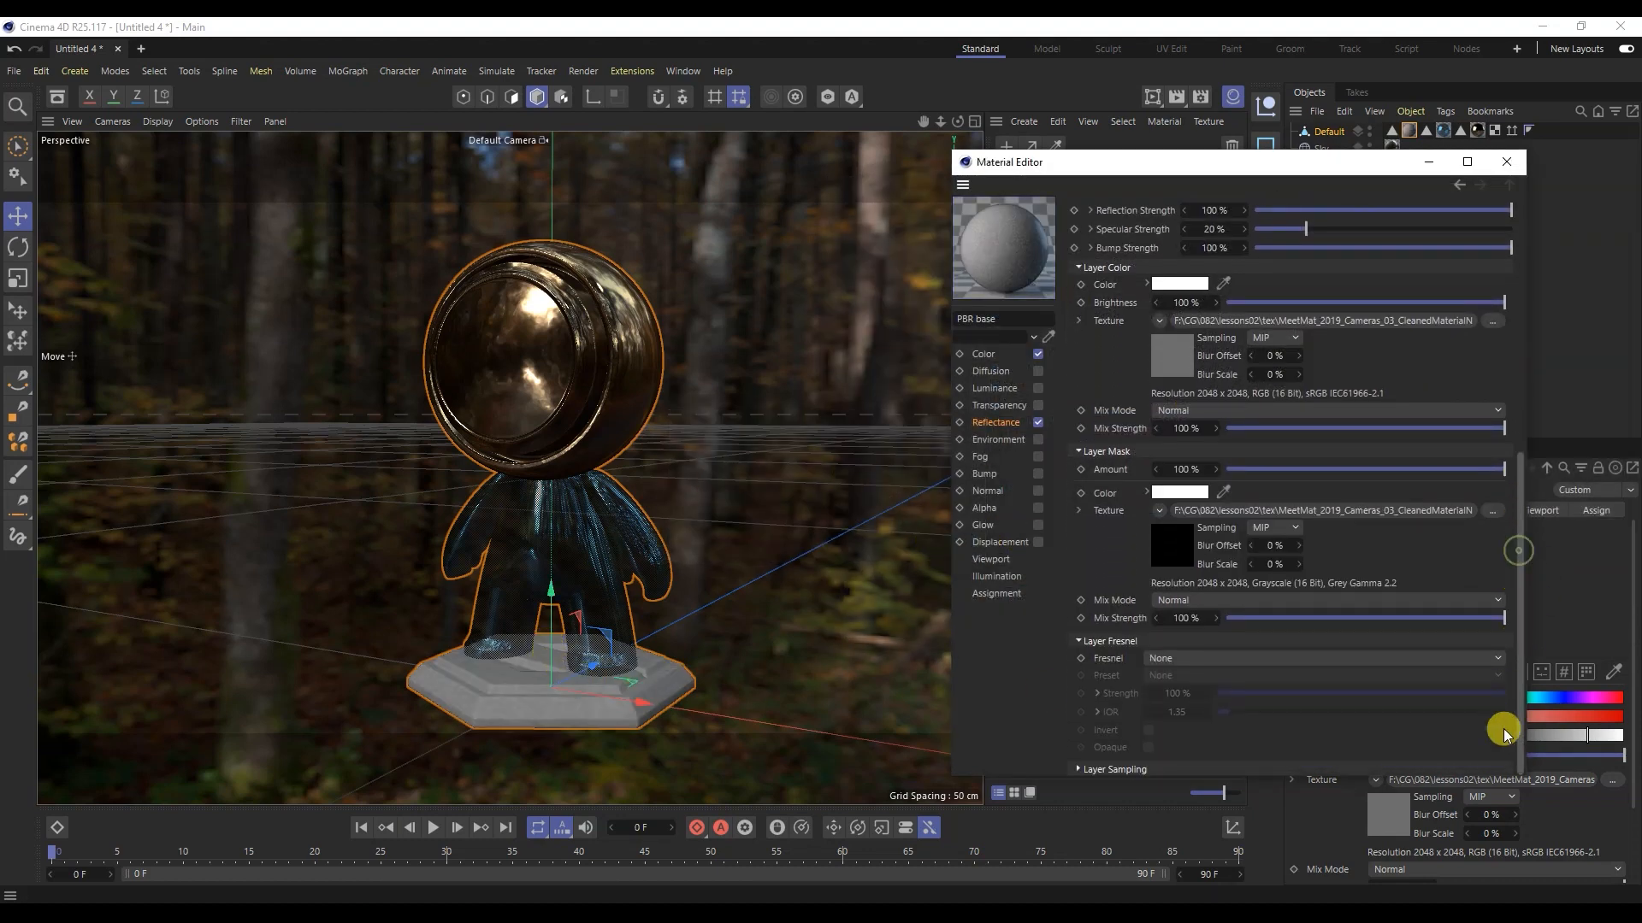
click(1168, 662)
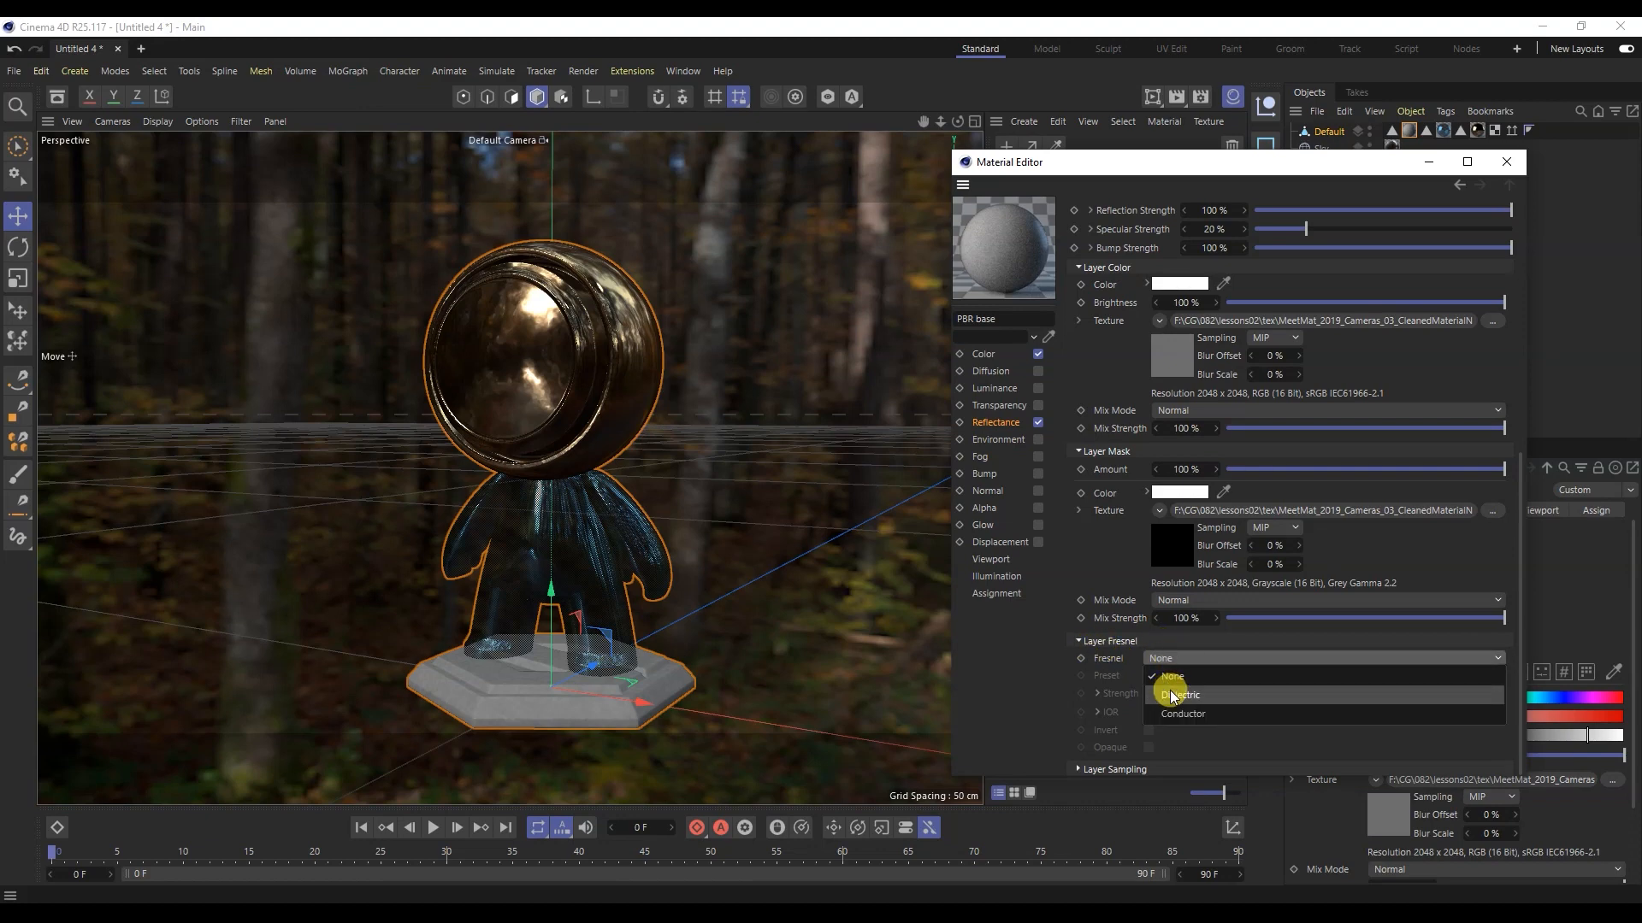
click(1172, 694)
click(1176, 675)
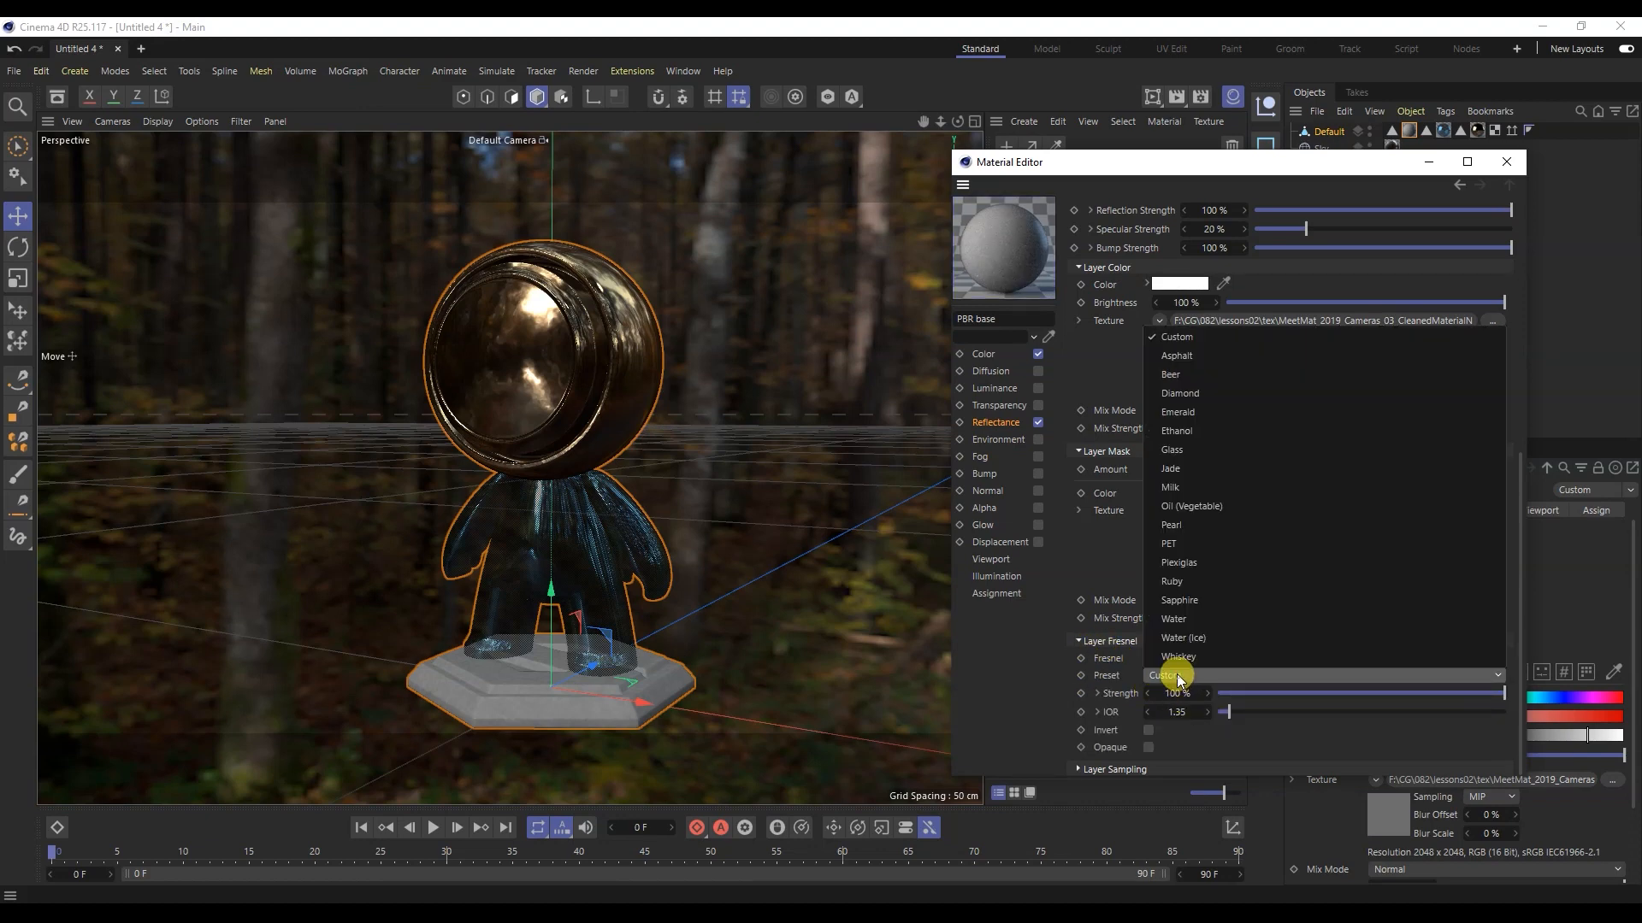
click(1176, 673)
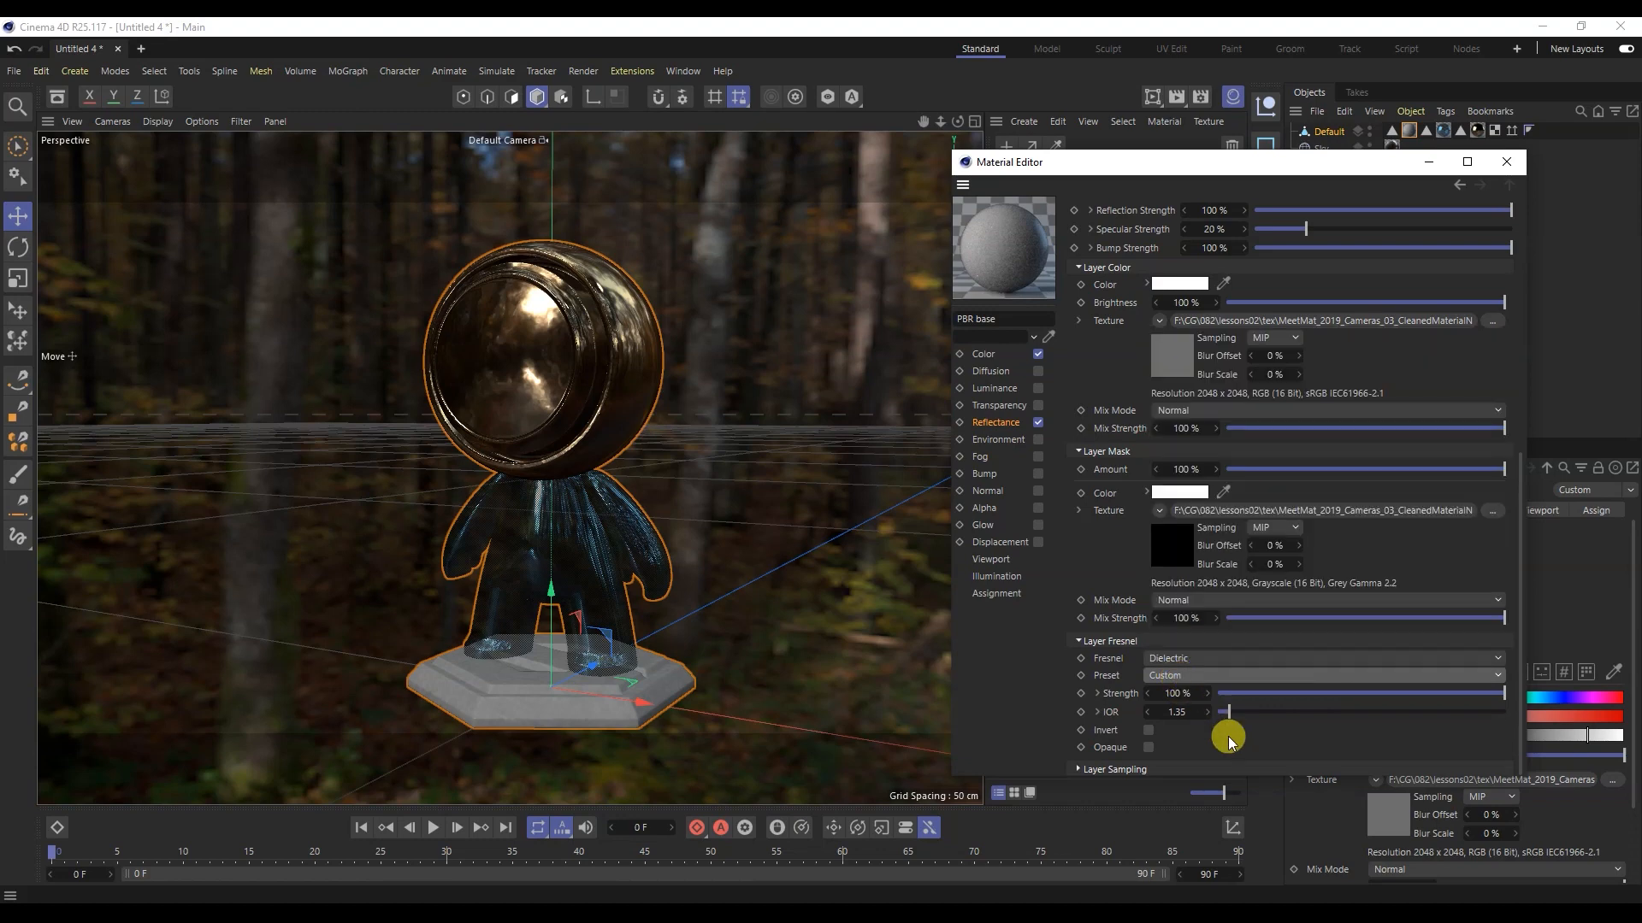
Step: Enable PBR base's Normal channel, load the 03_Base_Normal texture without a project copy, and turn on Flip Y (Green)
drag(1521, 583, 1502, 295)
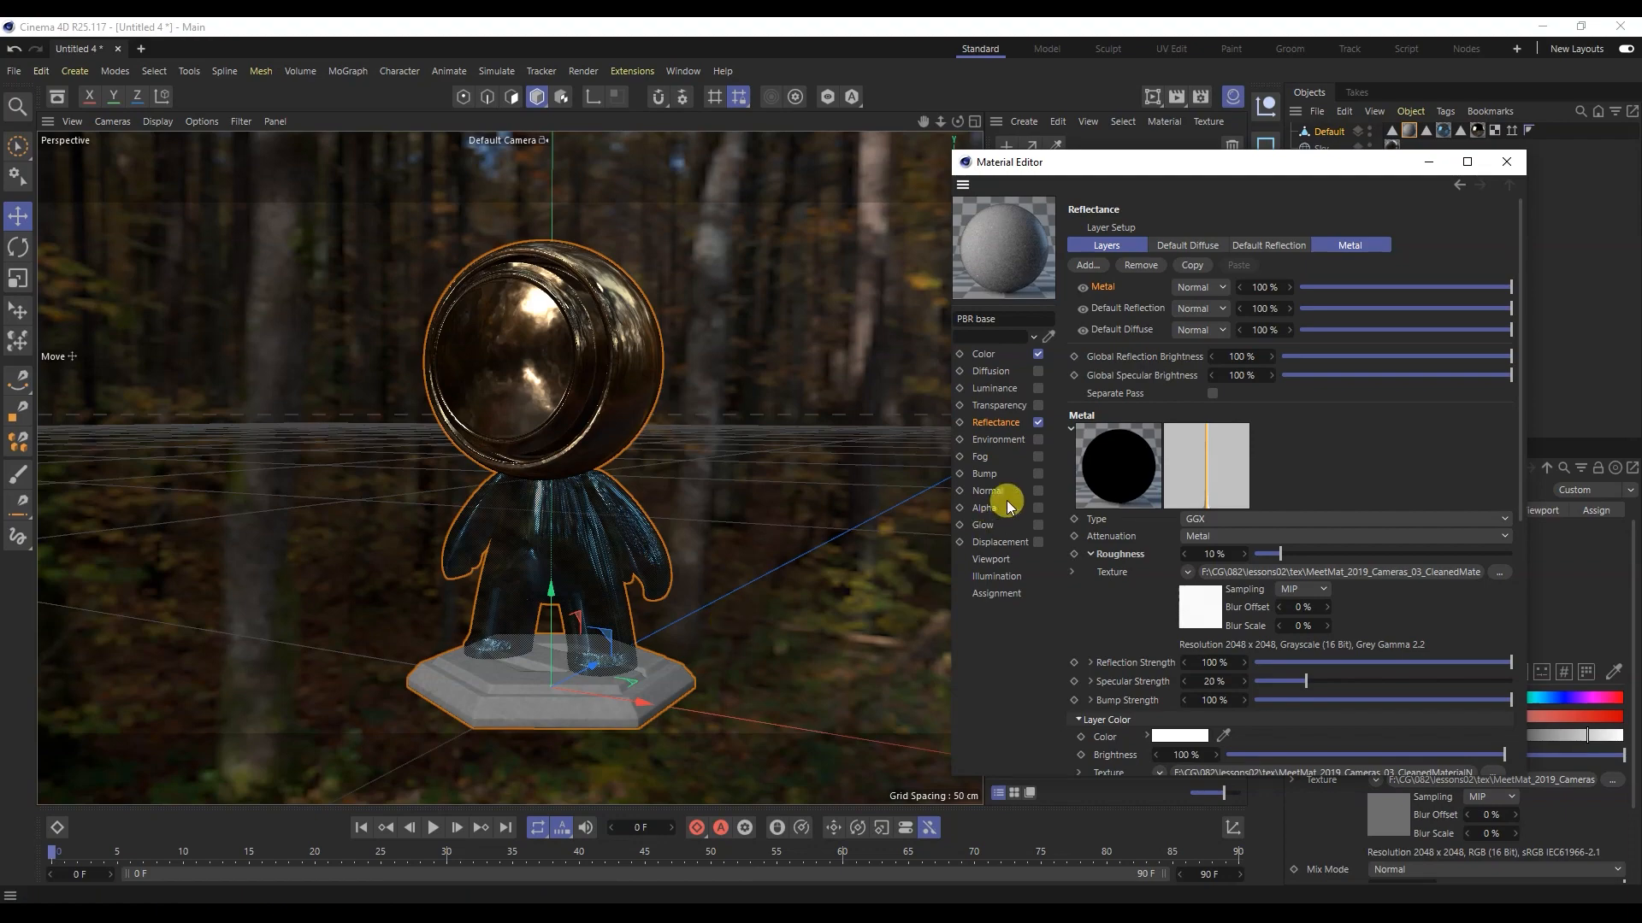
click(1037, 489)
click(1512, 337)
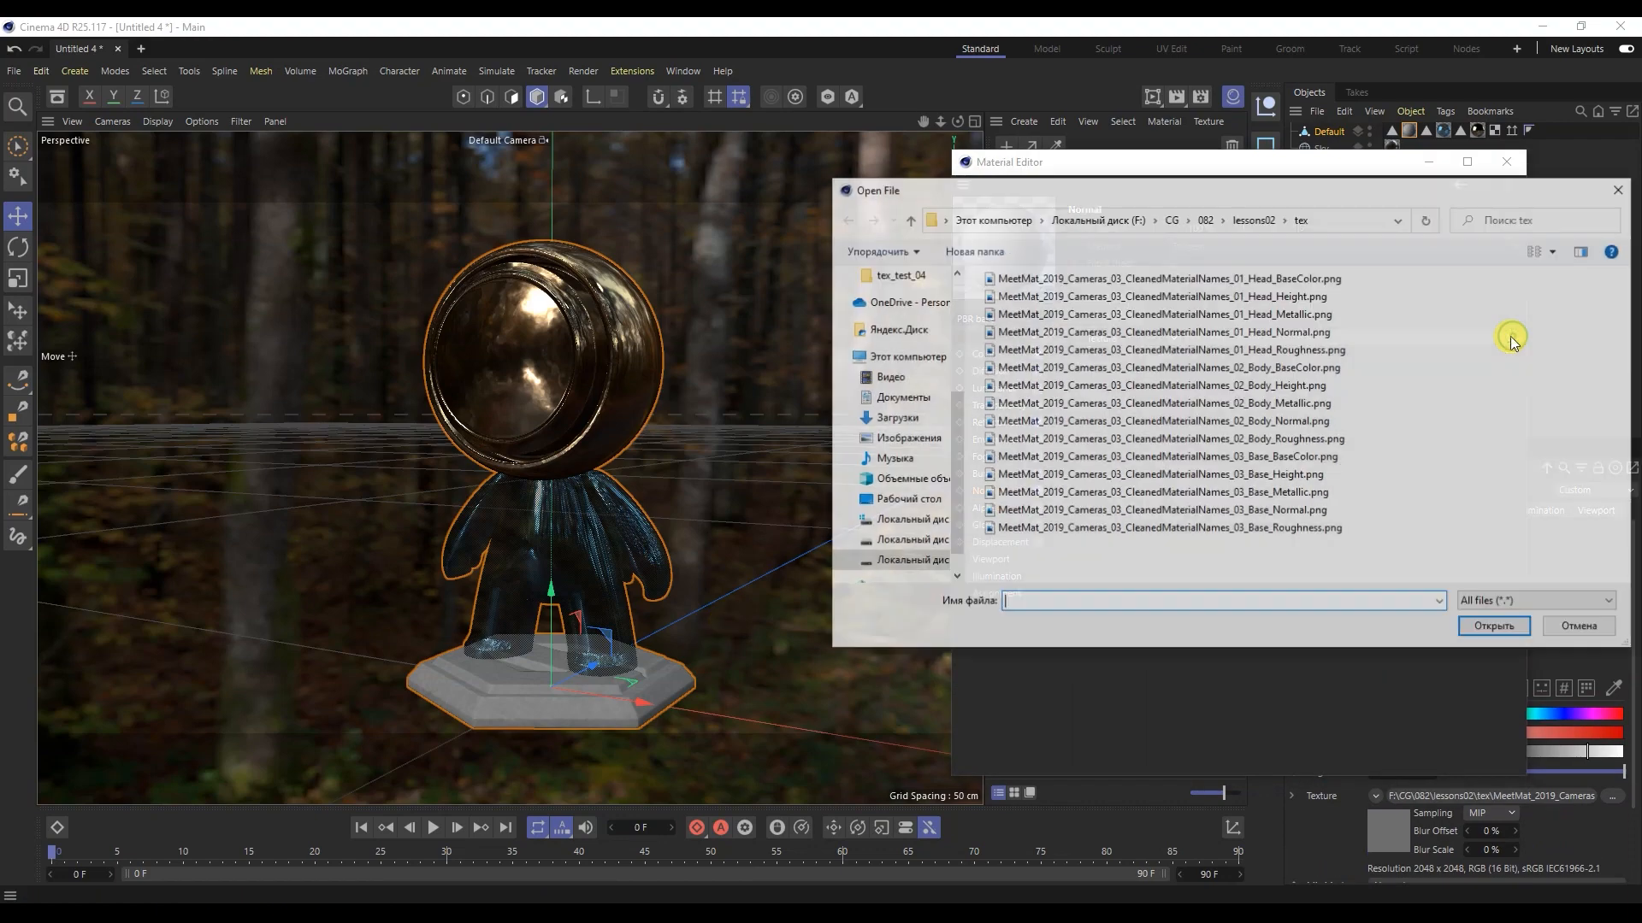
double_click(1262, 508)
click(953, 547)
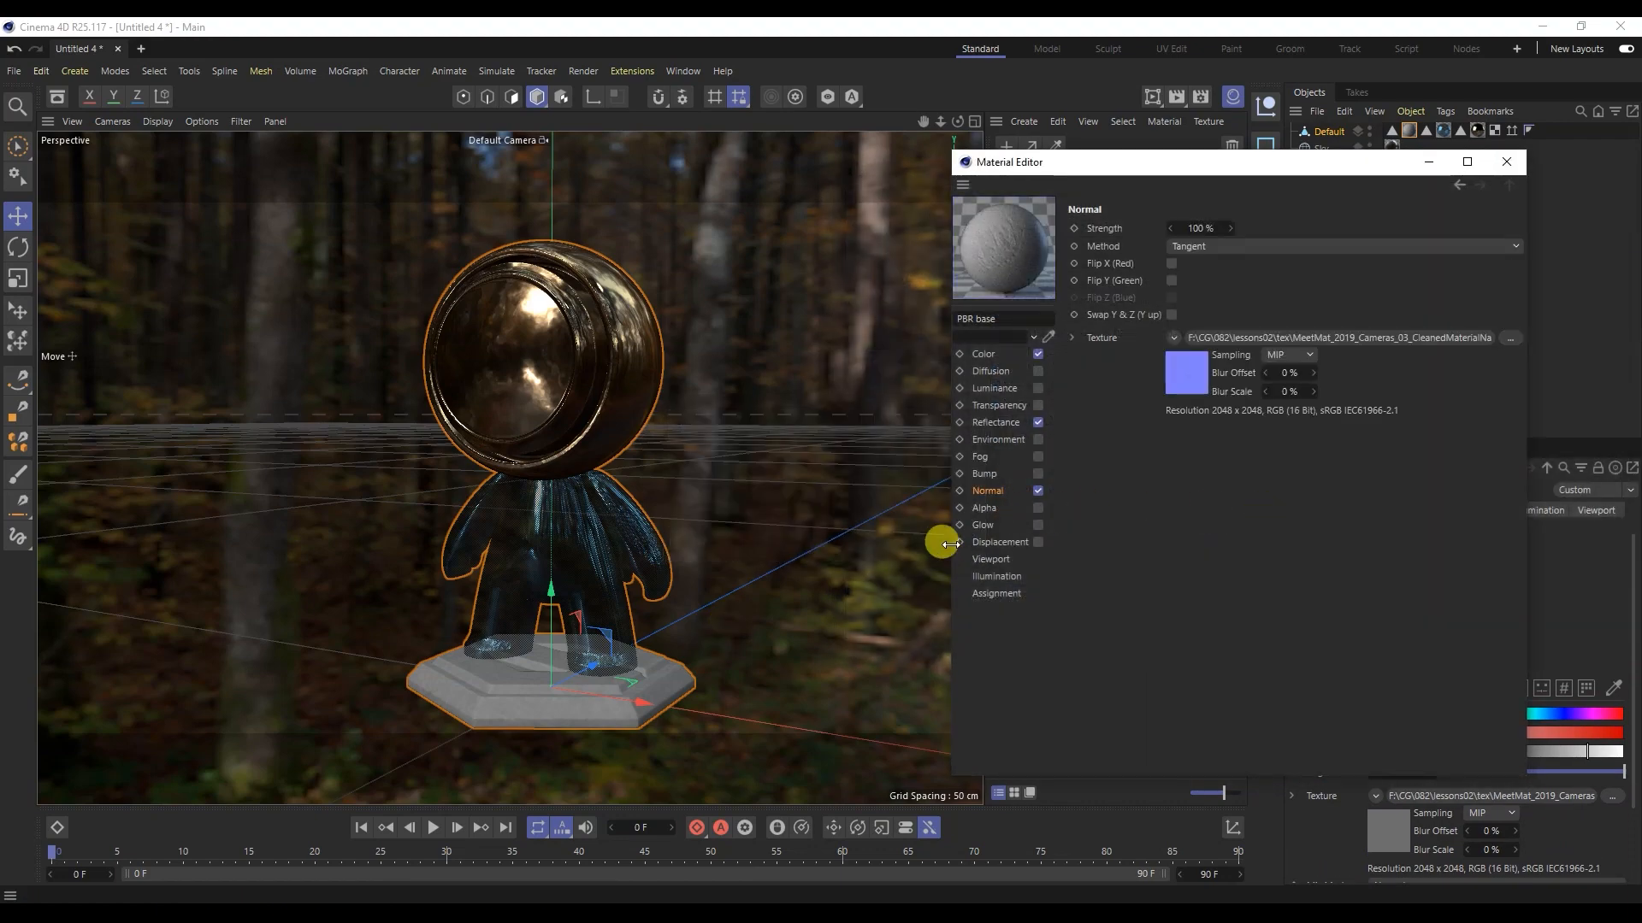
alt+drag(712, 562, 451, 558)
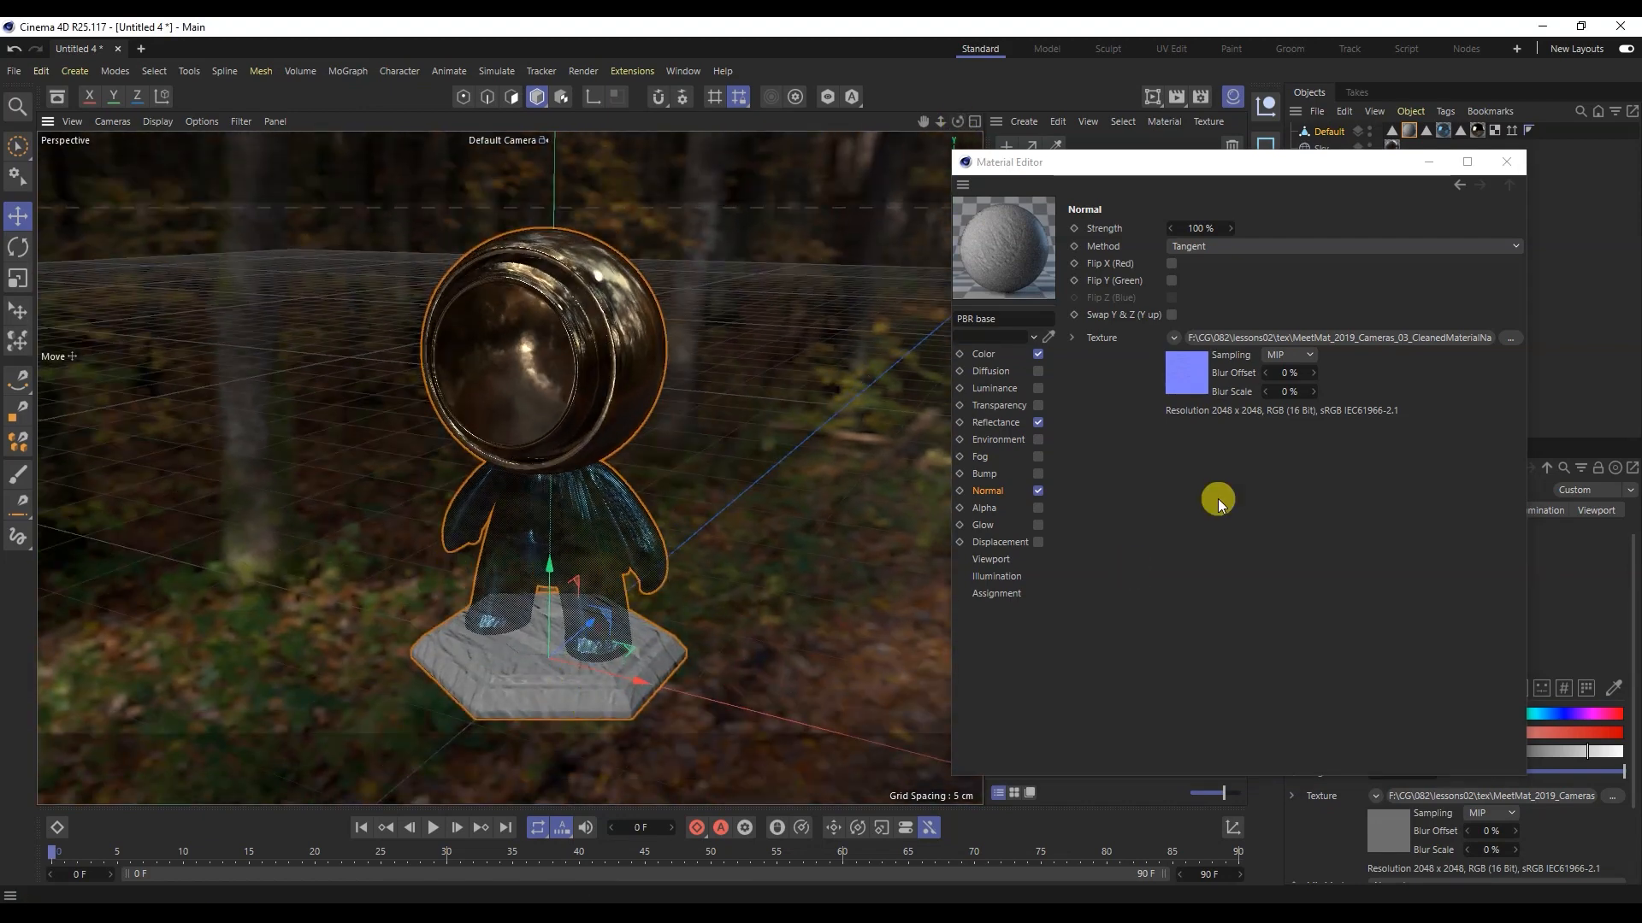
click(1173, 282)
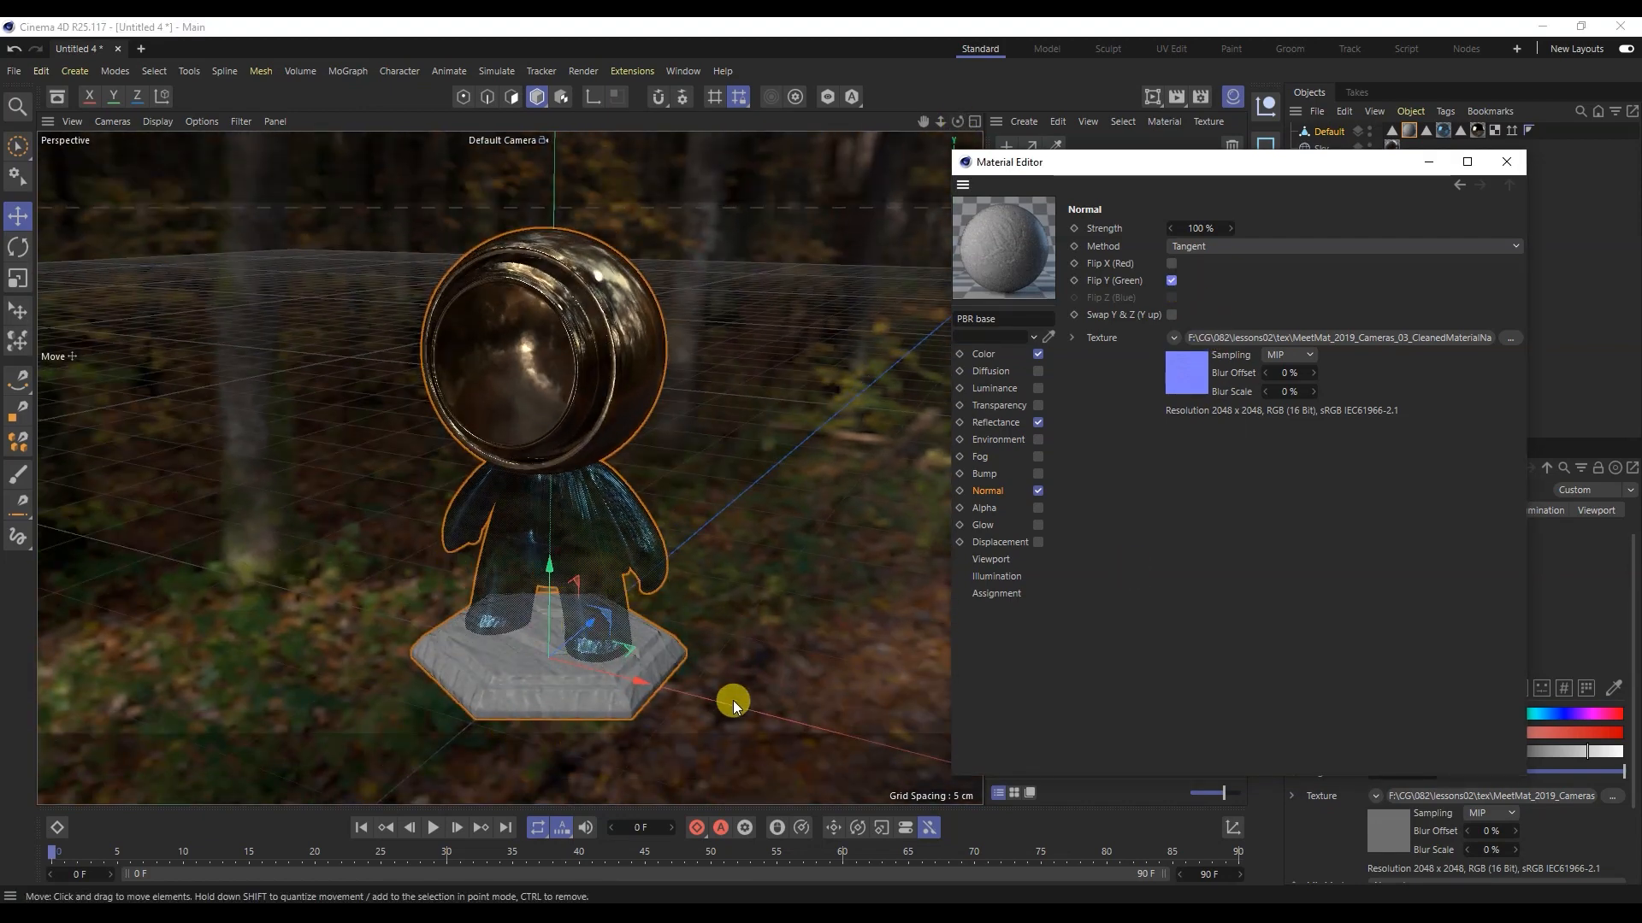
Step: Enable PBR base's Displacement channel with the 03_Base_Height texture, without a project copy, and set its height to 0.1 cm
click(996, 542)
click(1039, 542)
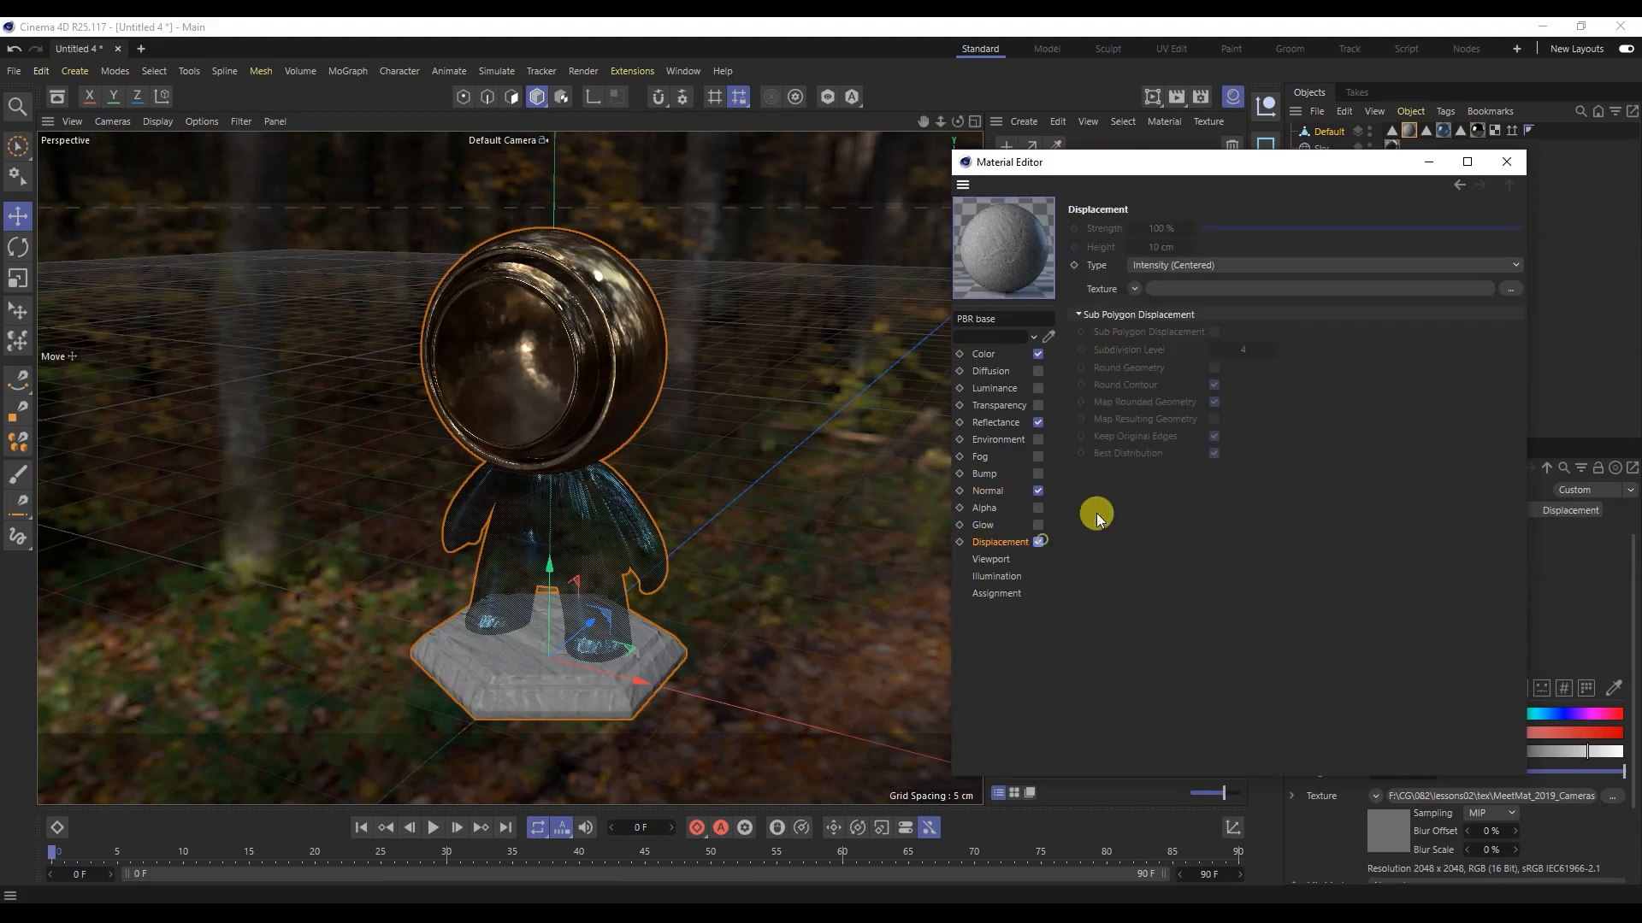
click(1507, 287)
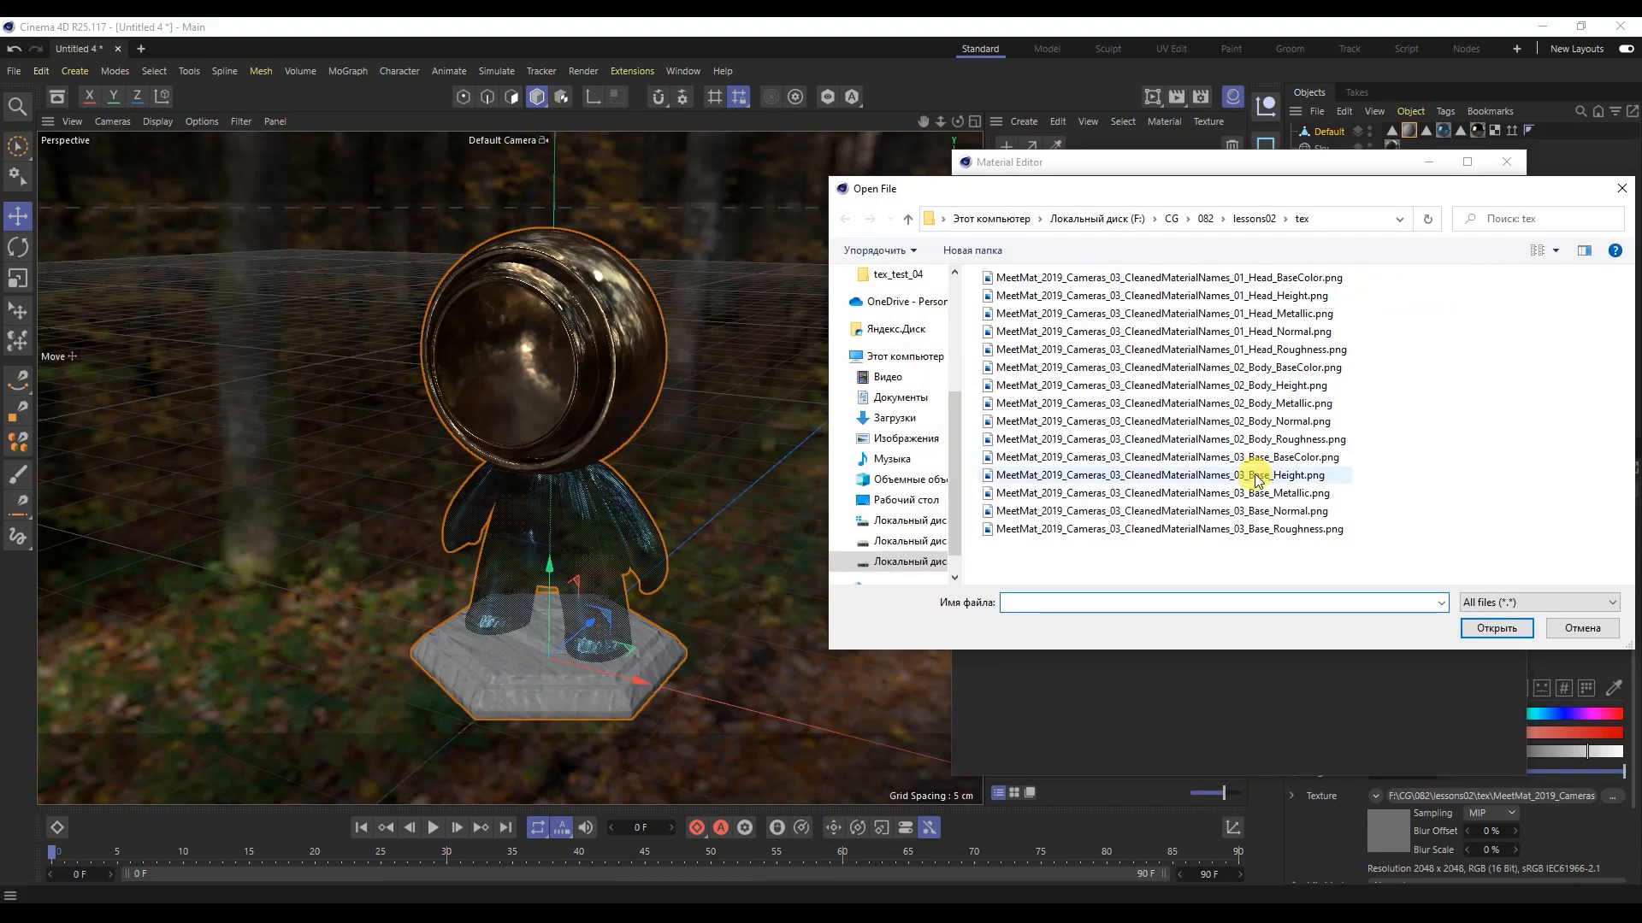
double_click(1255, 475)
click(944, 542)
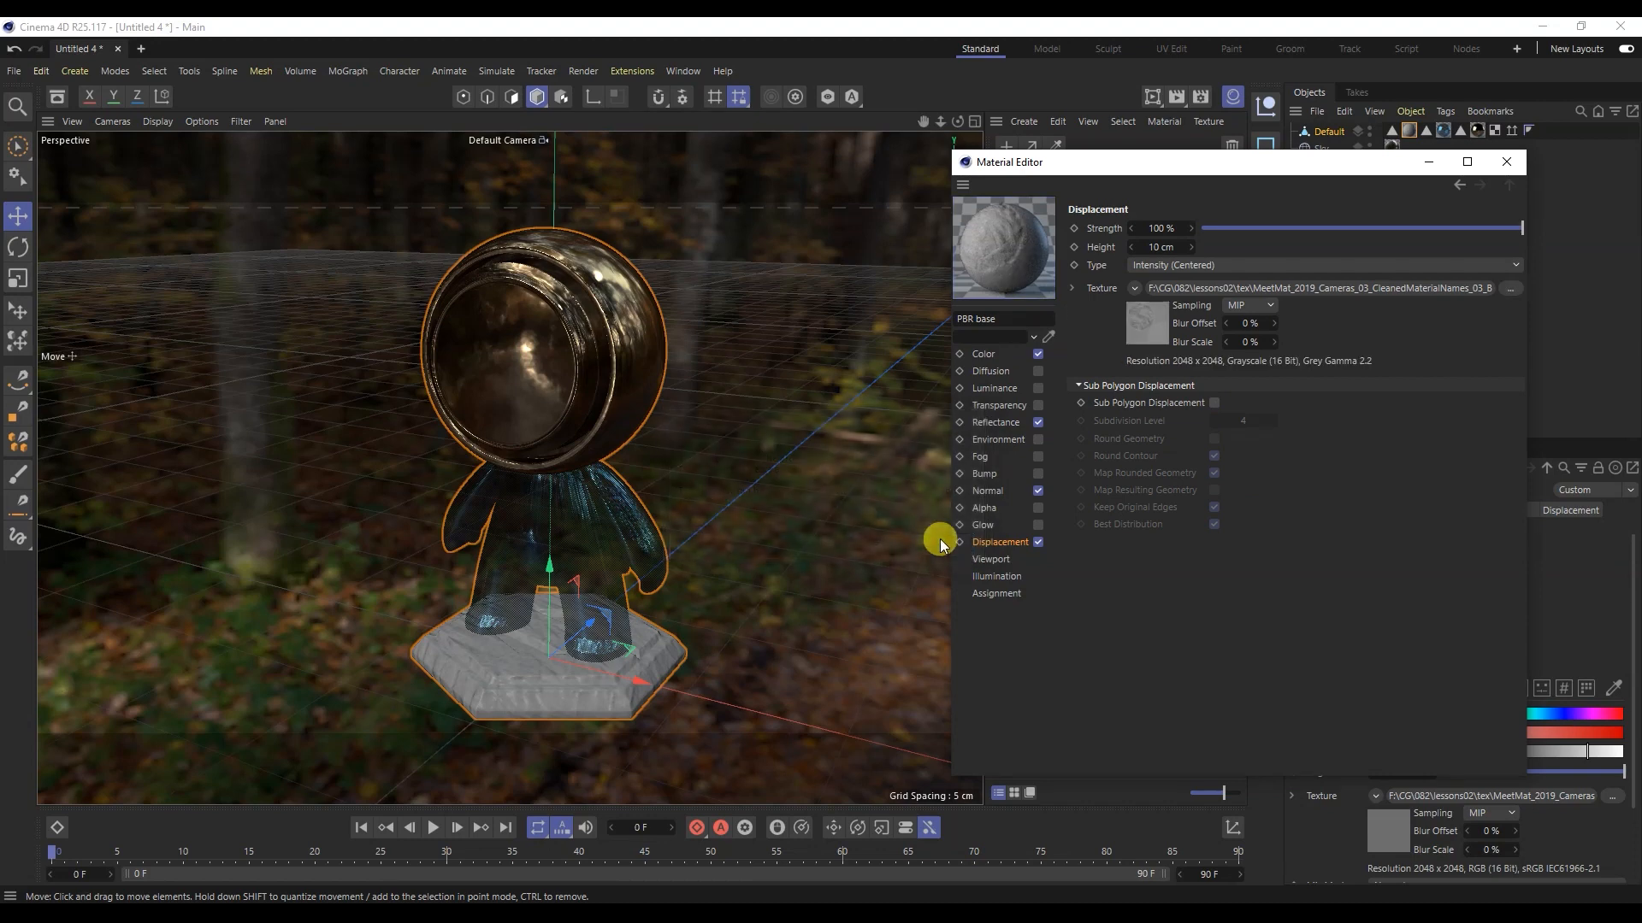
click(1170, 246)
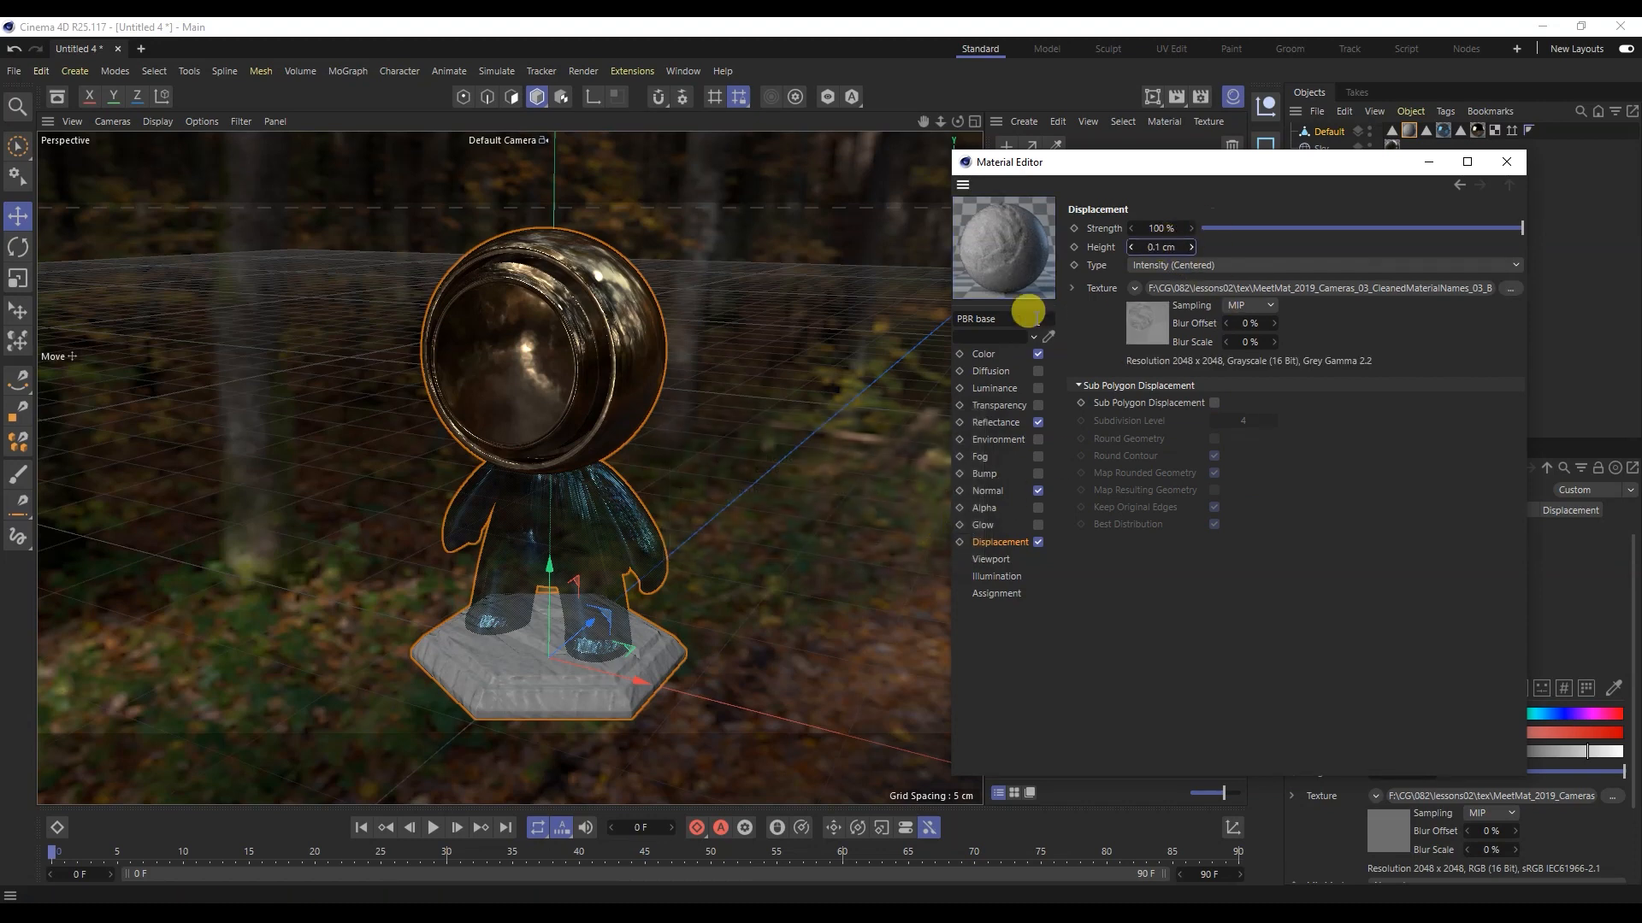
Step: Minimize the Material Editor, render the scene to the Picture Viewer and inspect the finished image up close
click(1428, 162)
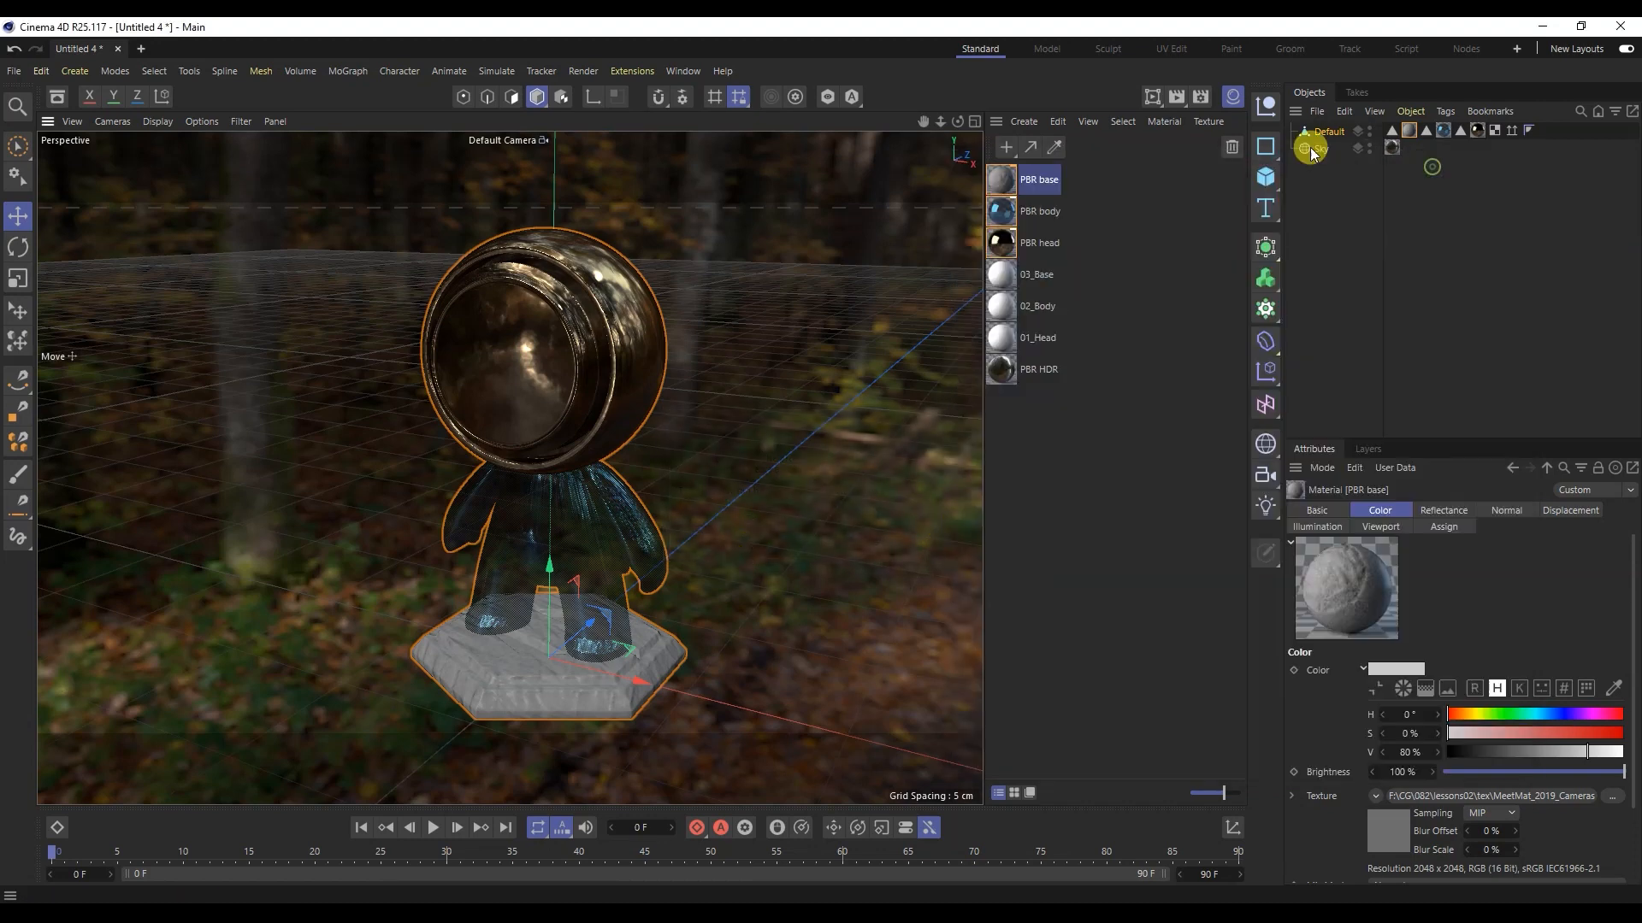
click(1177, 98)
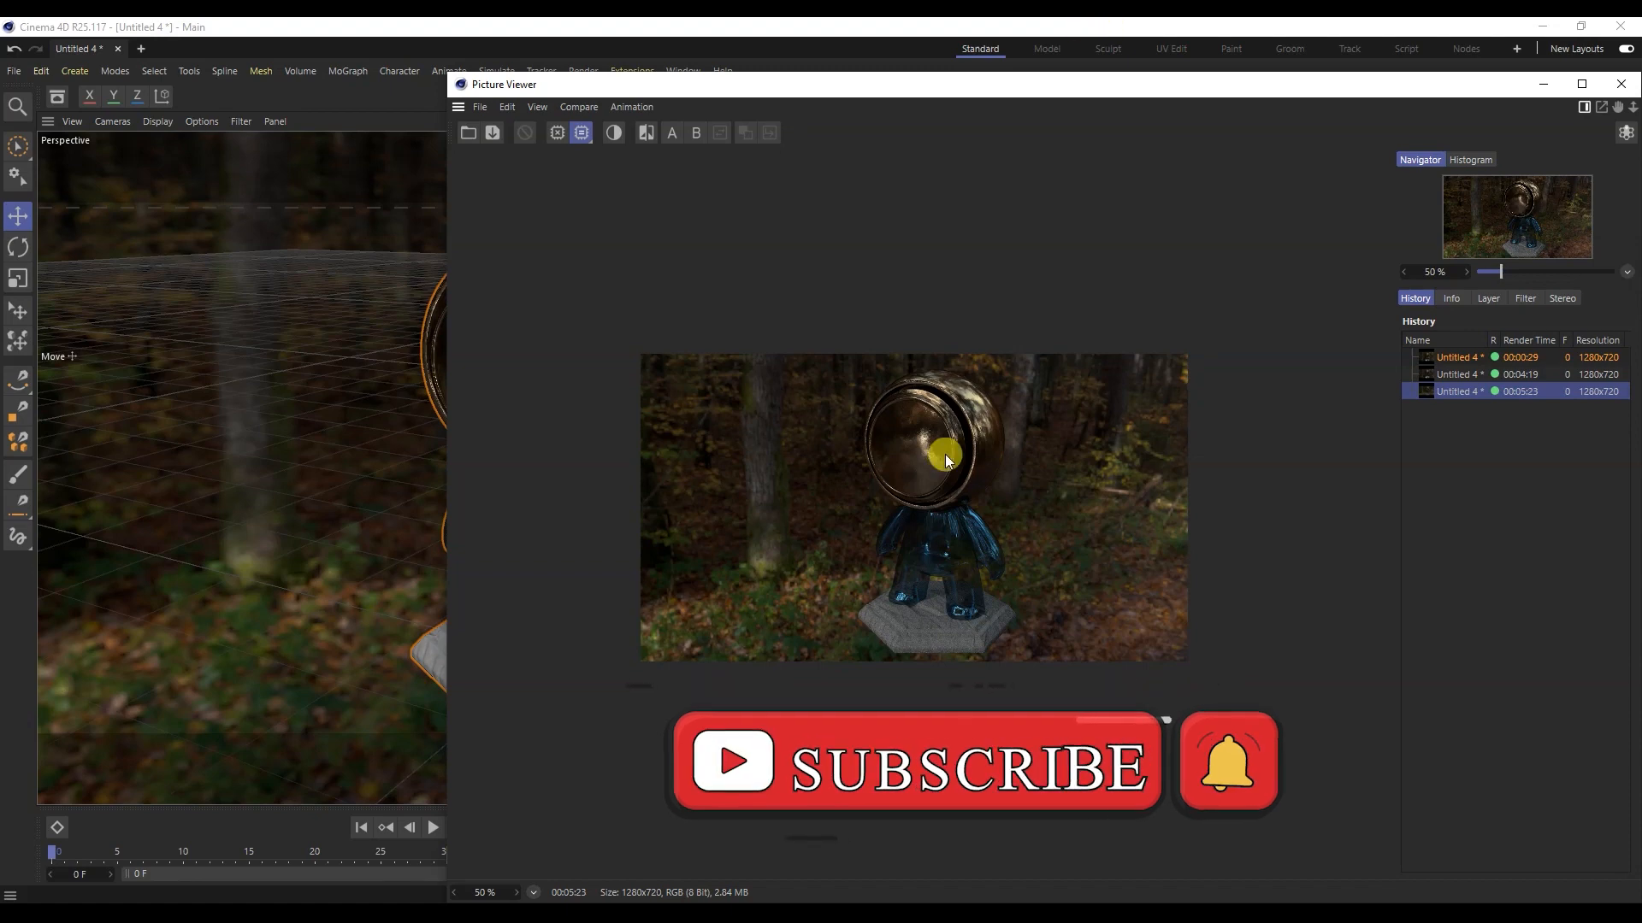
scroll(982, 510, up, 3)
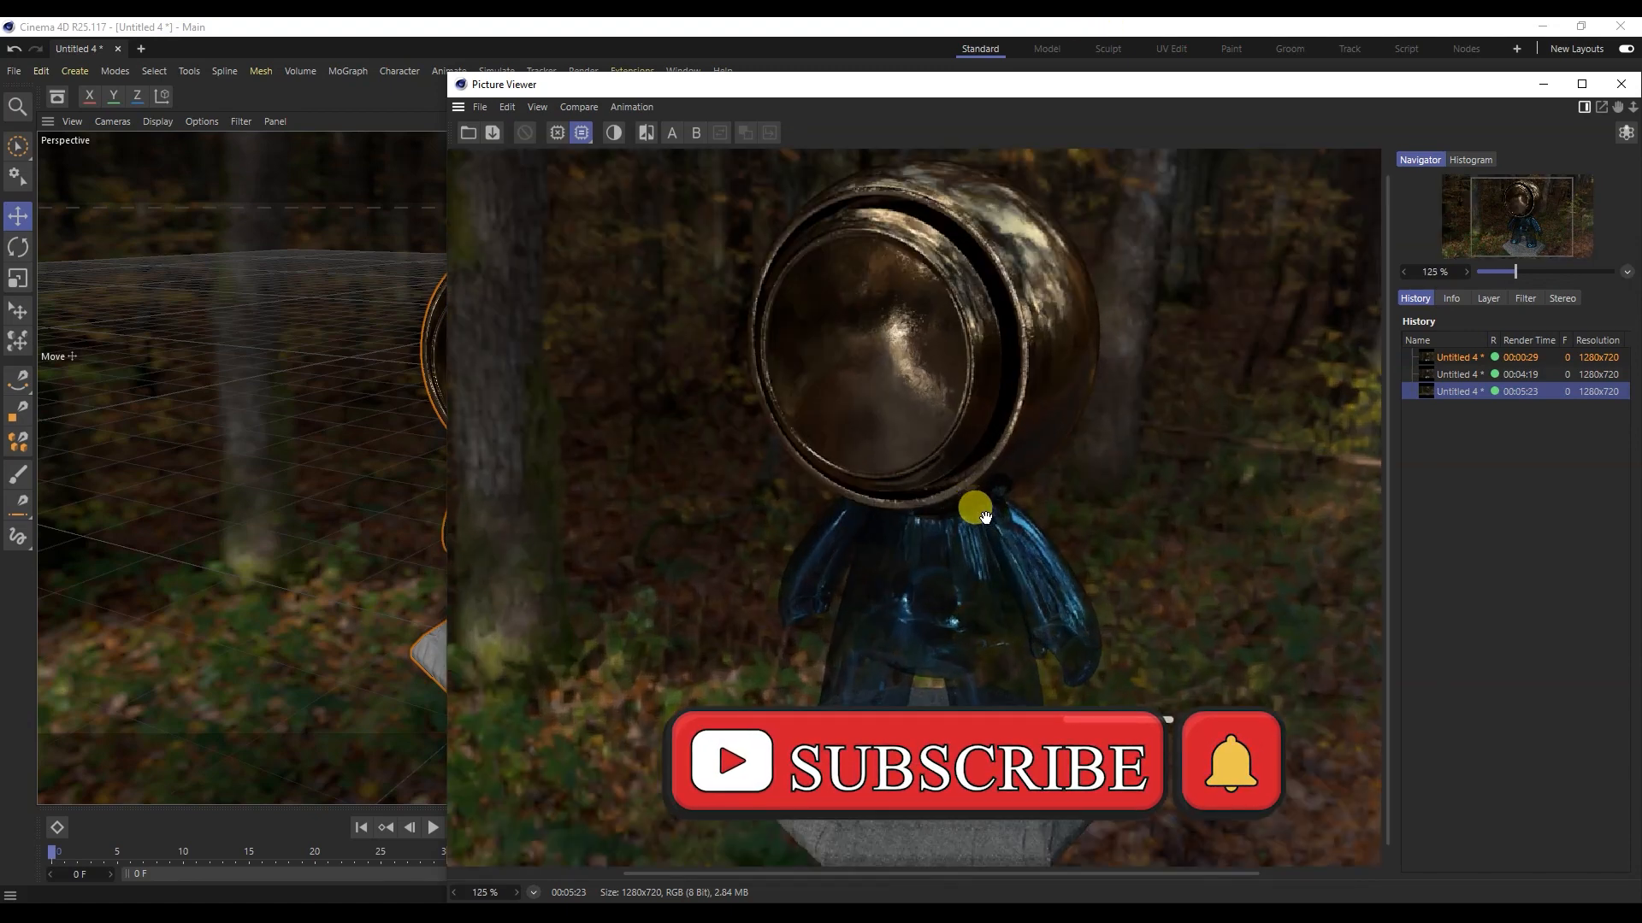
scroll(1008, 531, down, 3)
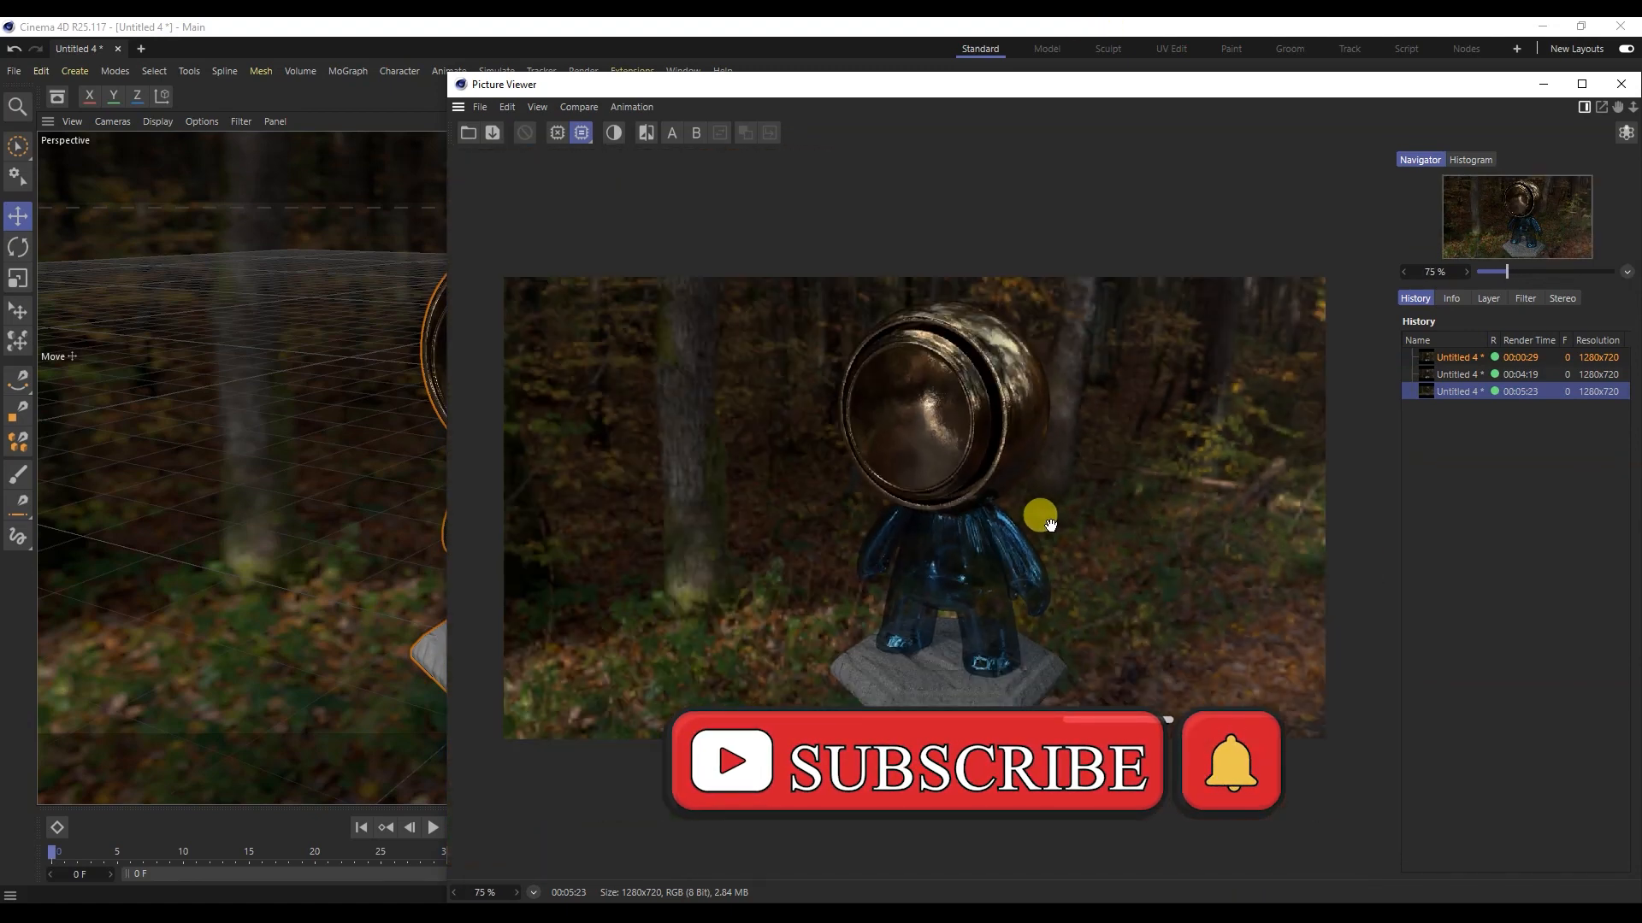